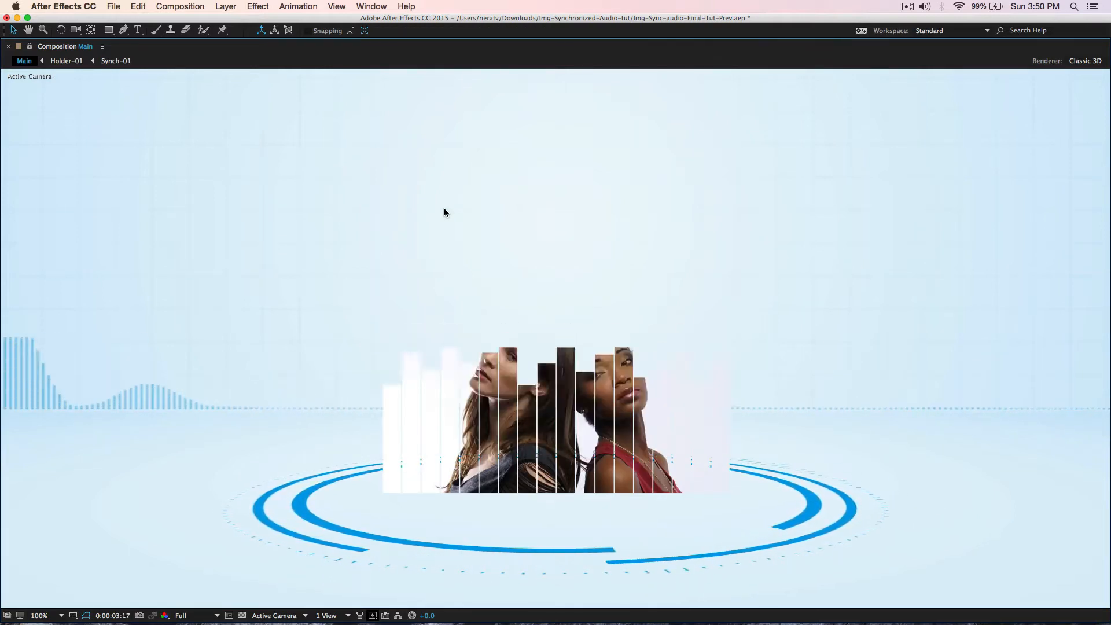
- Stop the Main composition's RAM preview and un-maximize the Composition viewer panel
key("space")
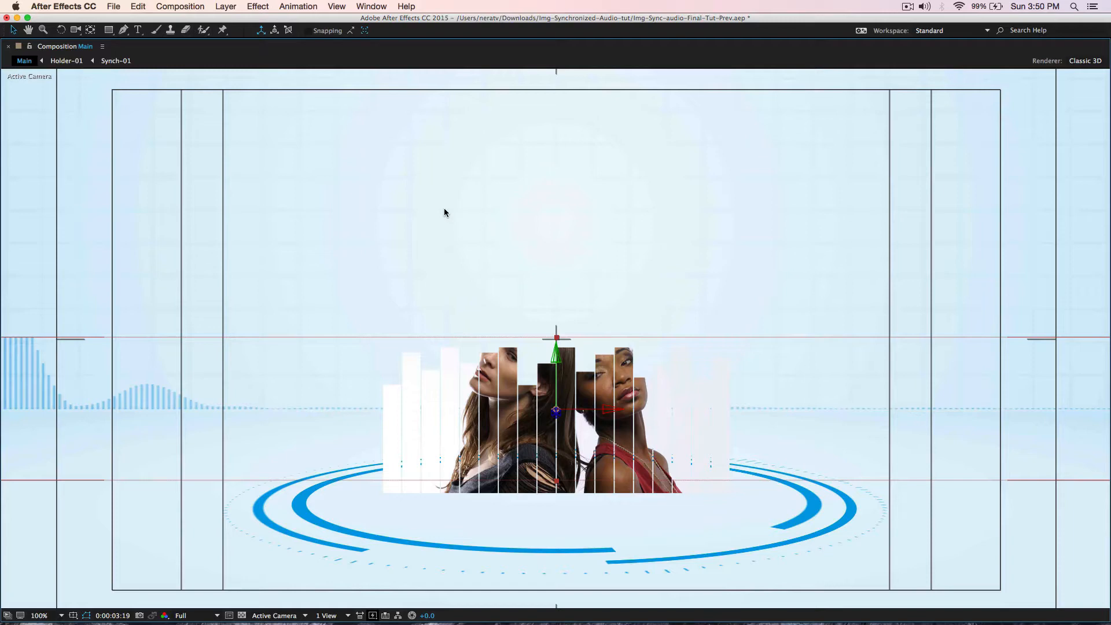
key("grave")
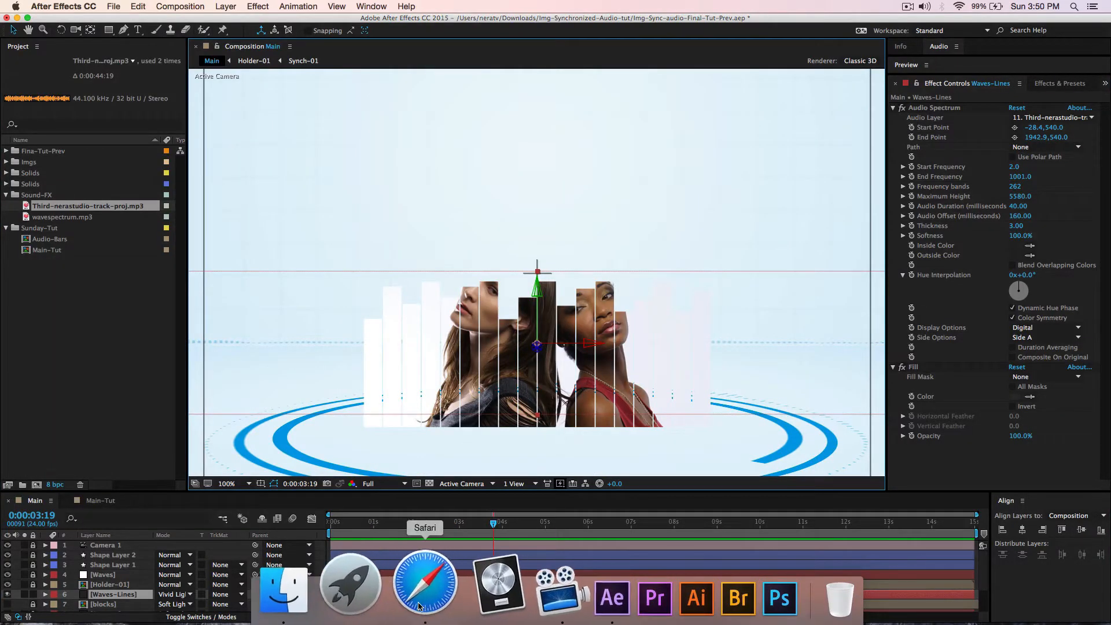
- In Safari, view the Nera Studio account page and briefly play the Wave Spectrum sample video
left_click(421, 602)
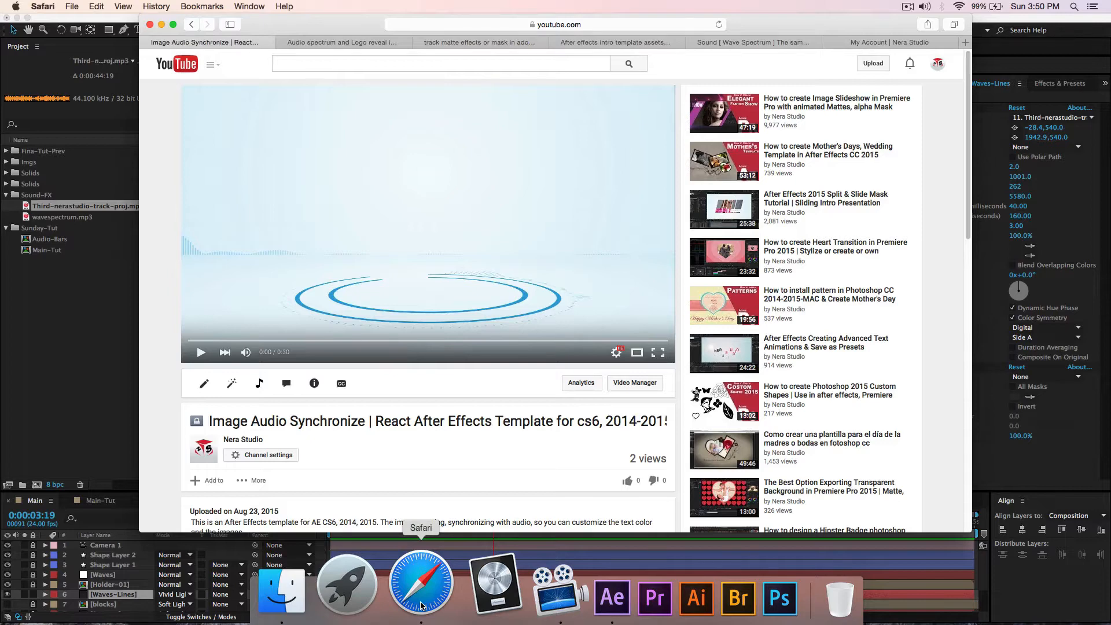
left_click(861, 41)
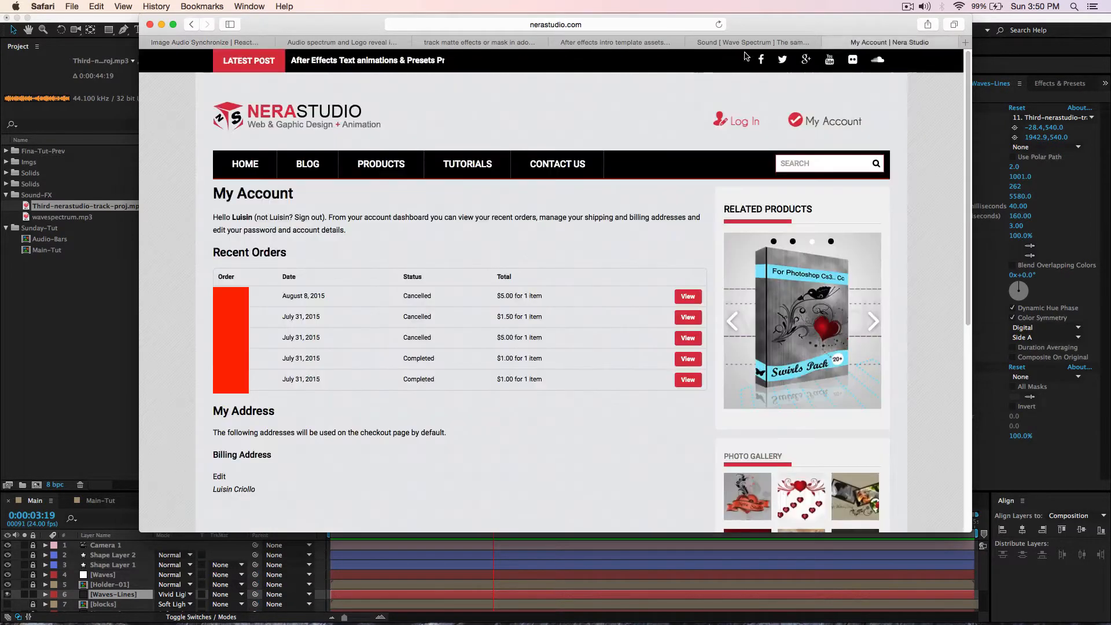
left_click(746, 42)
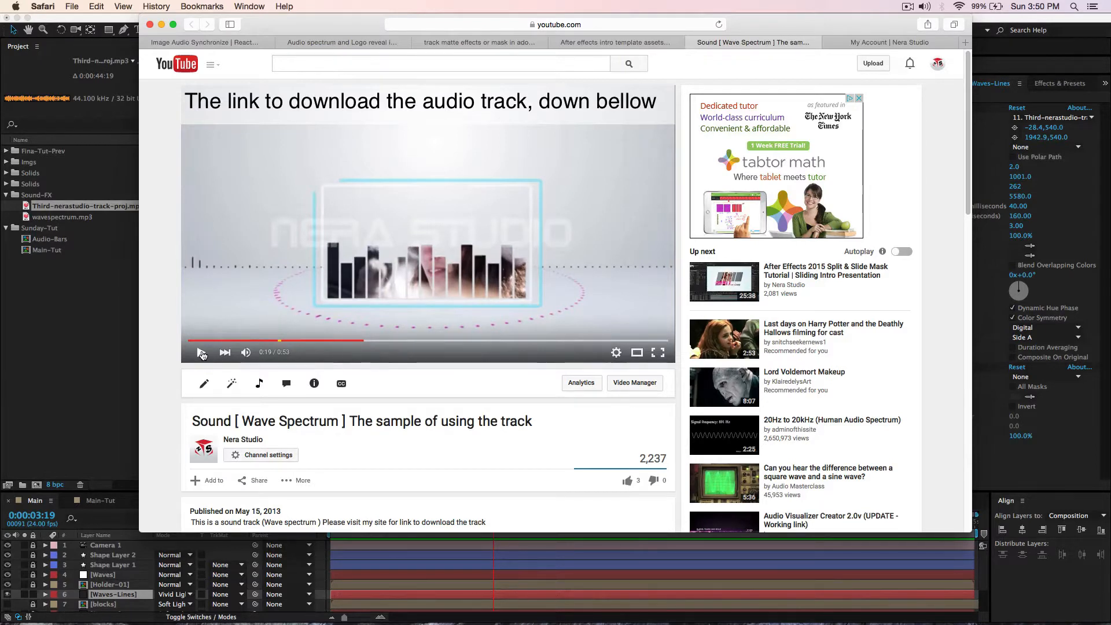
left_click(201, 353)
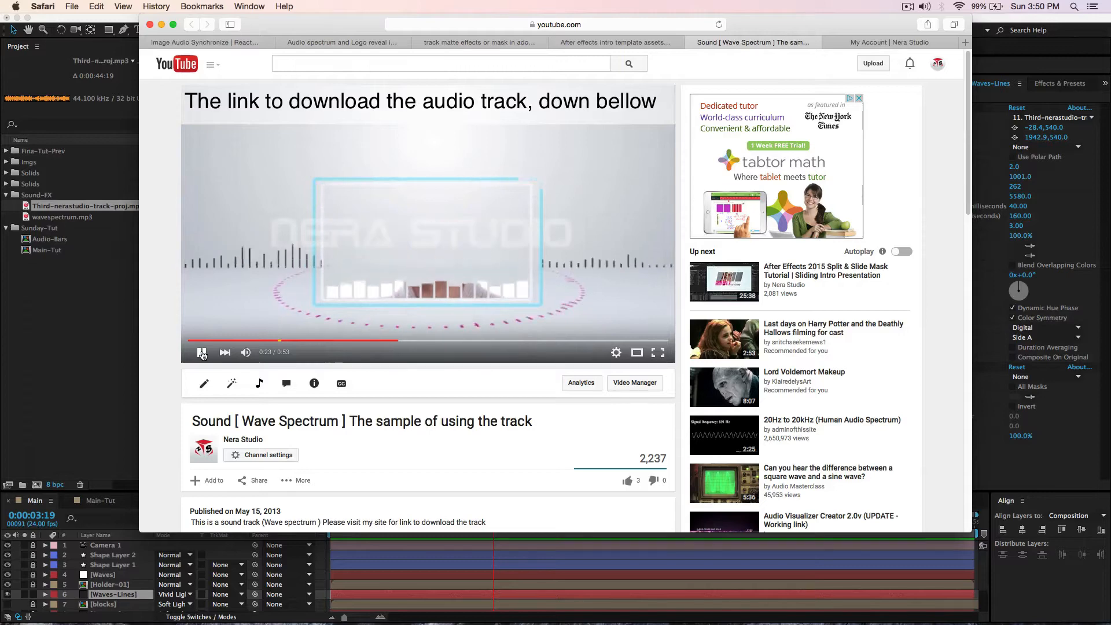
left_click(202, 352)
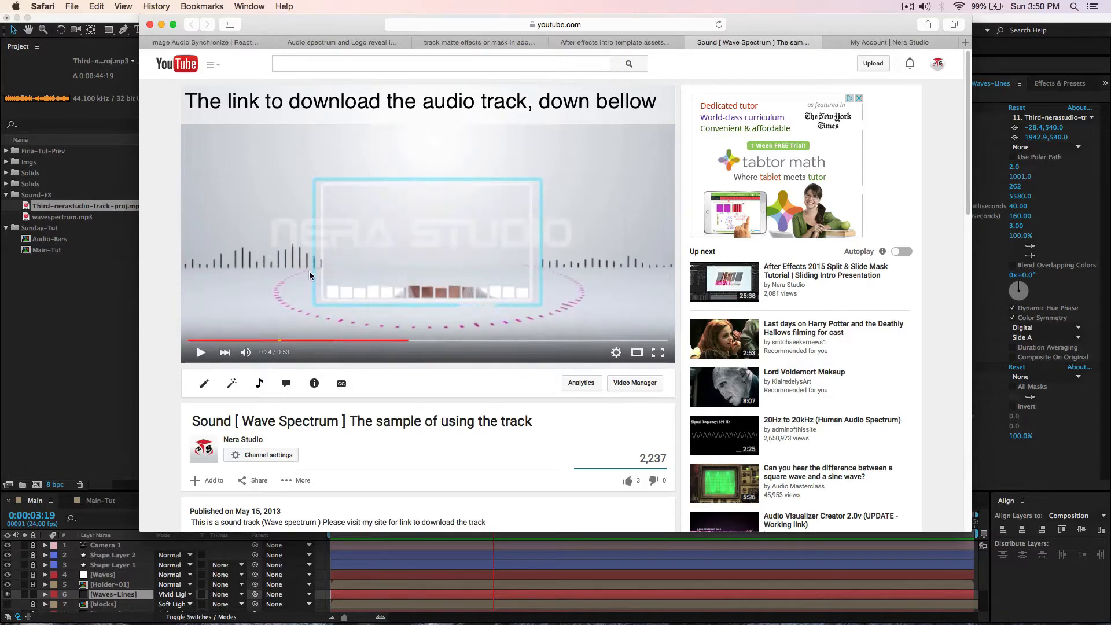
- Look through the track matte and audio spectrum tutorials, then open the Image Audio Synchronize template video
left_click(469, 41)
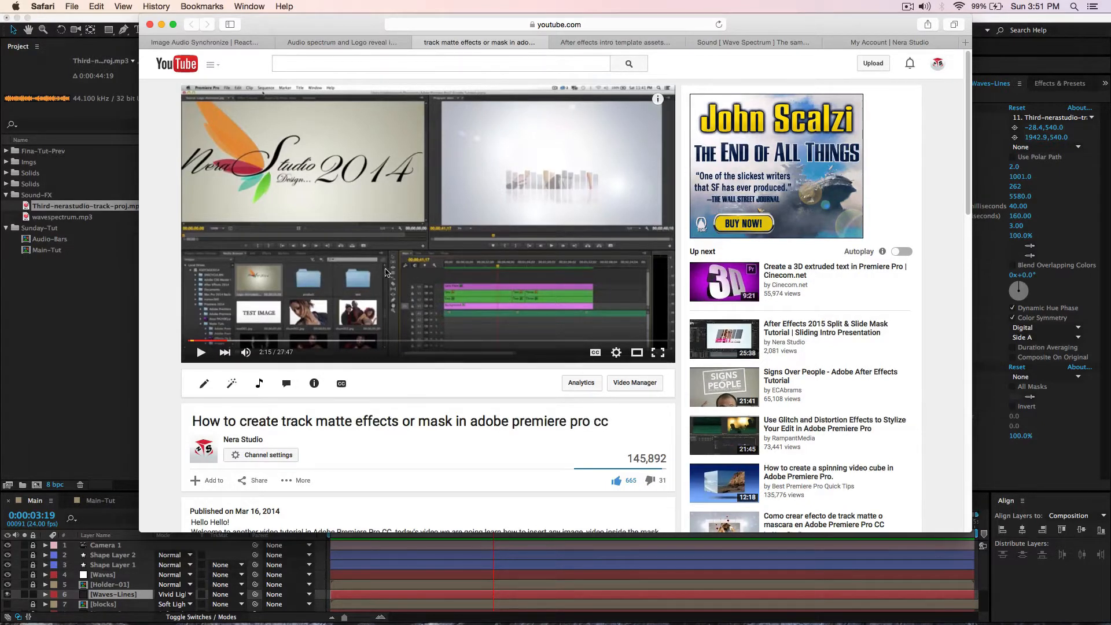
left_click(309, 42)
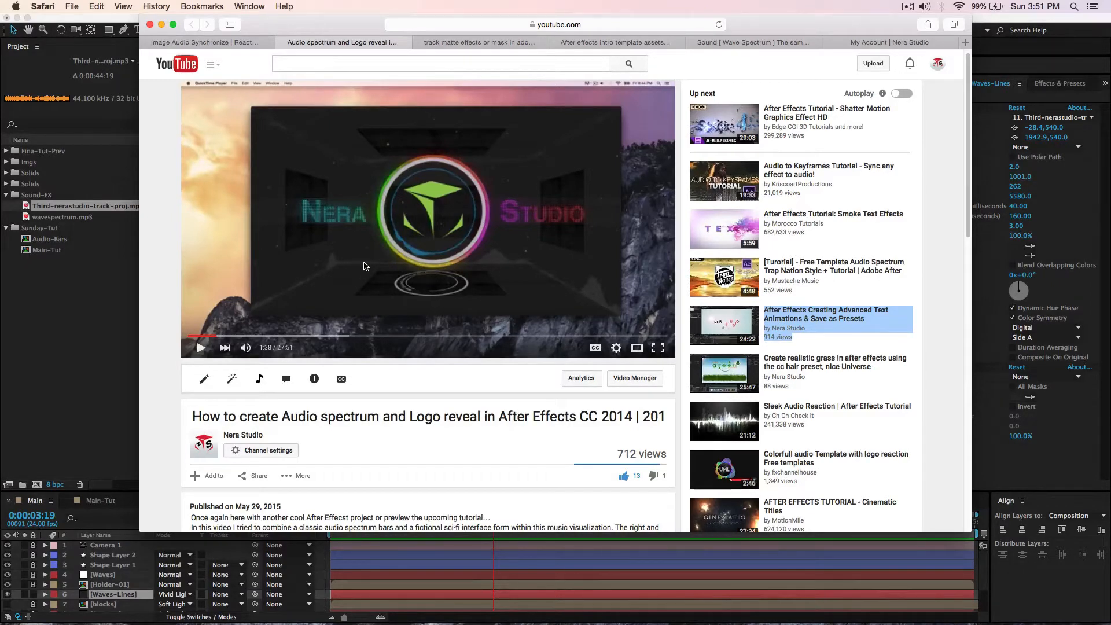
left_click(97, 316)
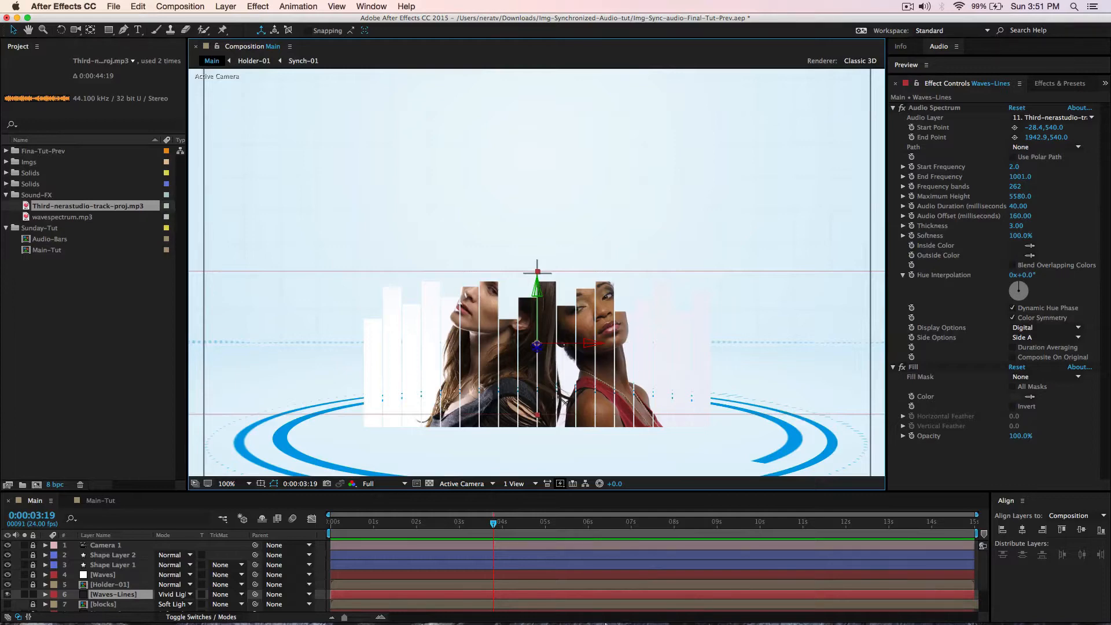
left_click(427, 581)
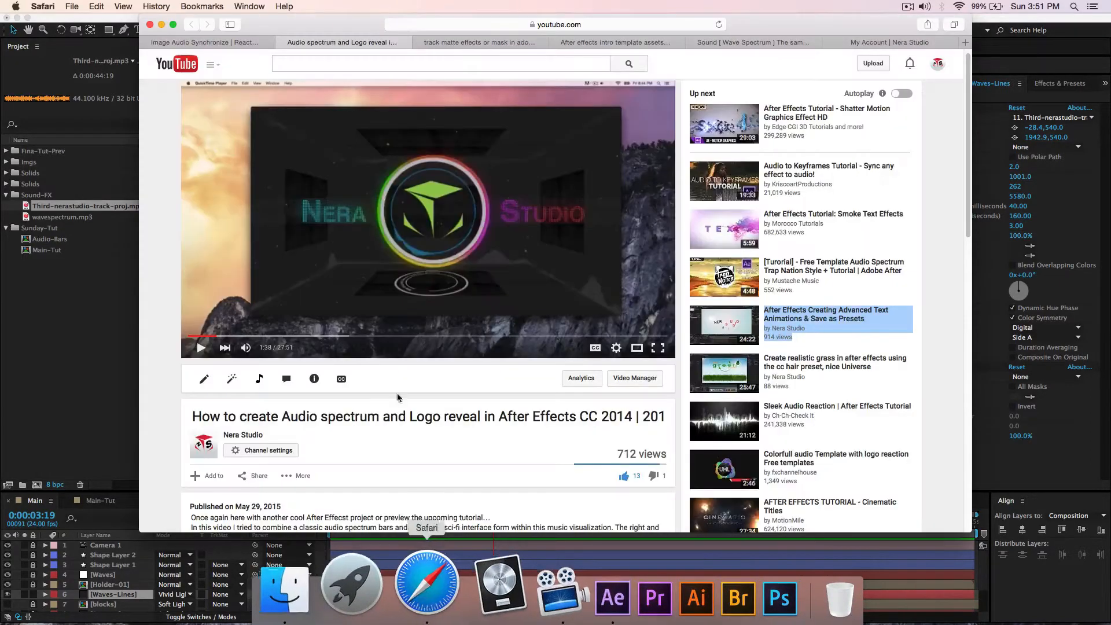
left_click(224, 41)
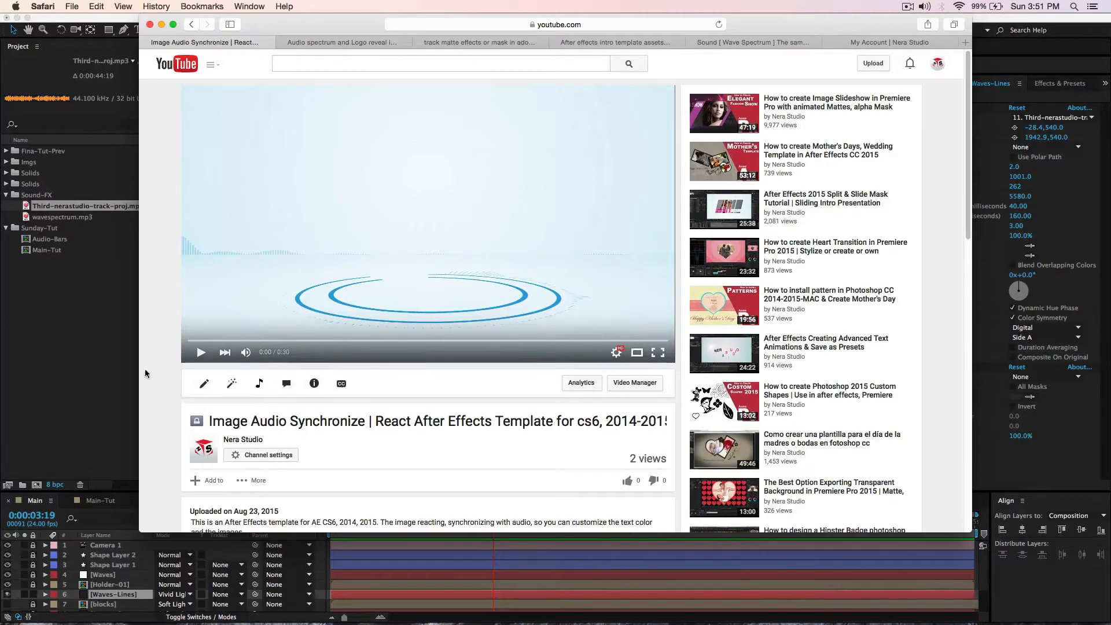
- Play the Image Audio Synchronize preview full screen to its 0:30 end, then minimize Safari
left_click(657, 352)
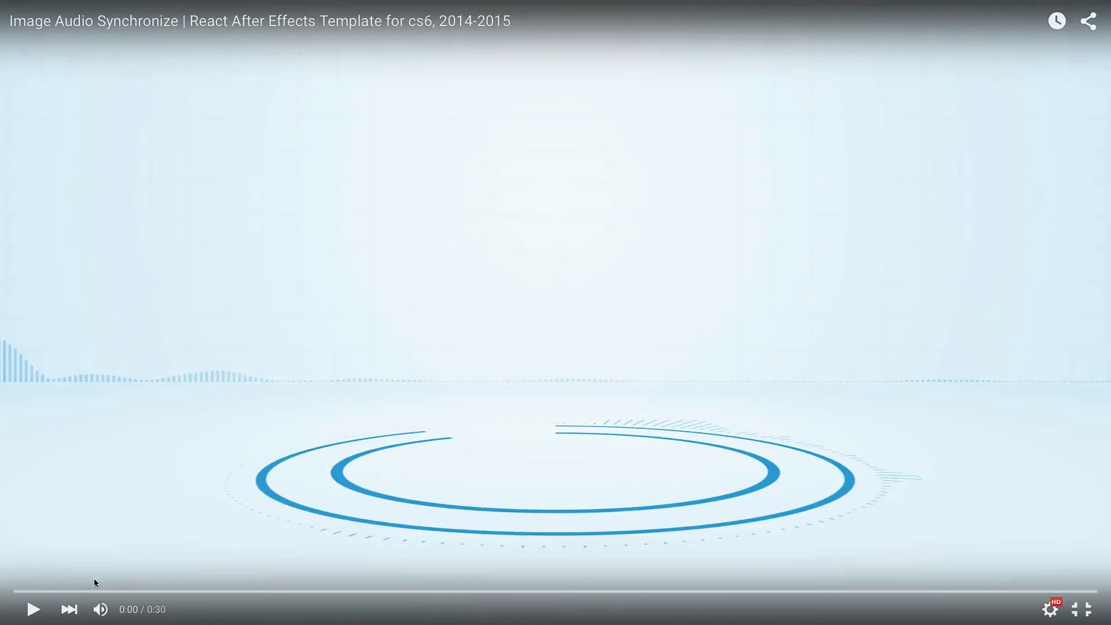
left_click(28, 613)
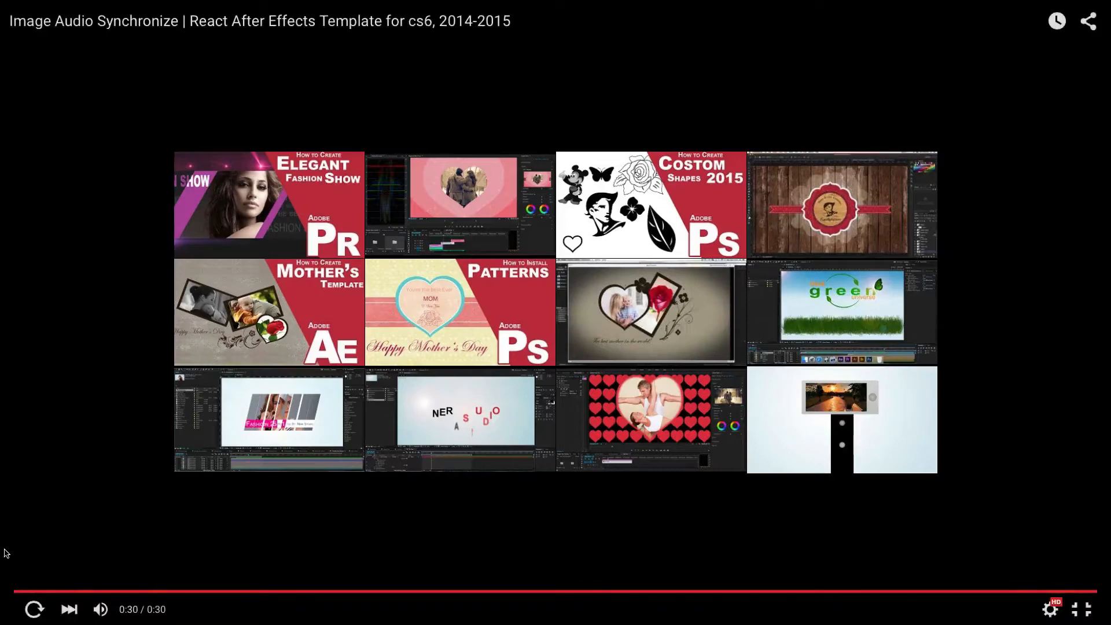
key("Escape")
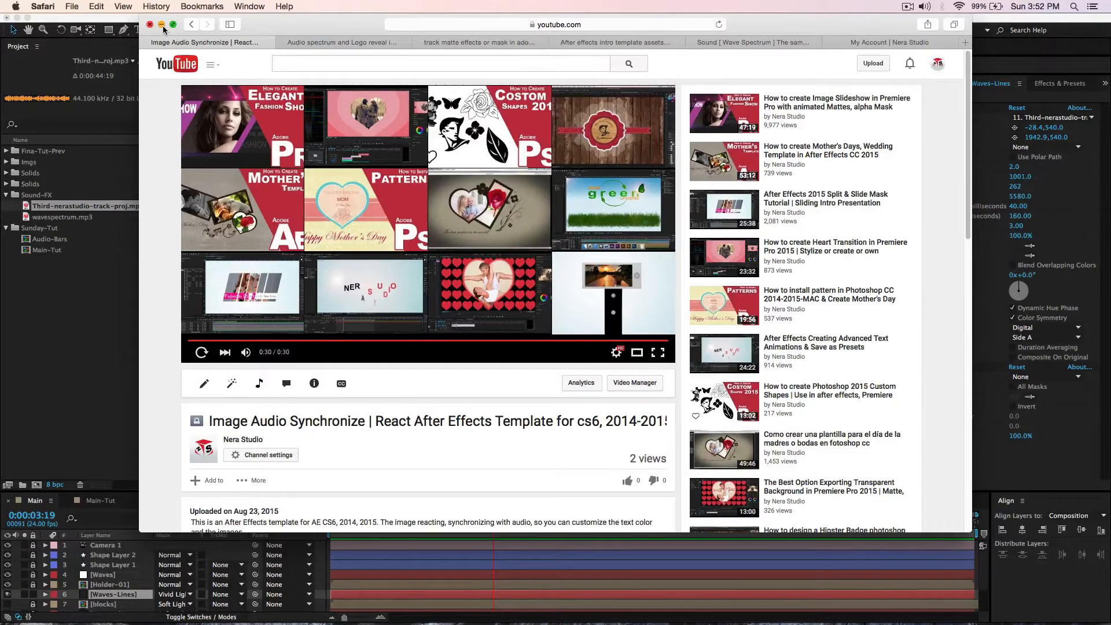
left_click(162, 25)
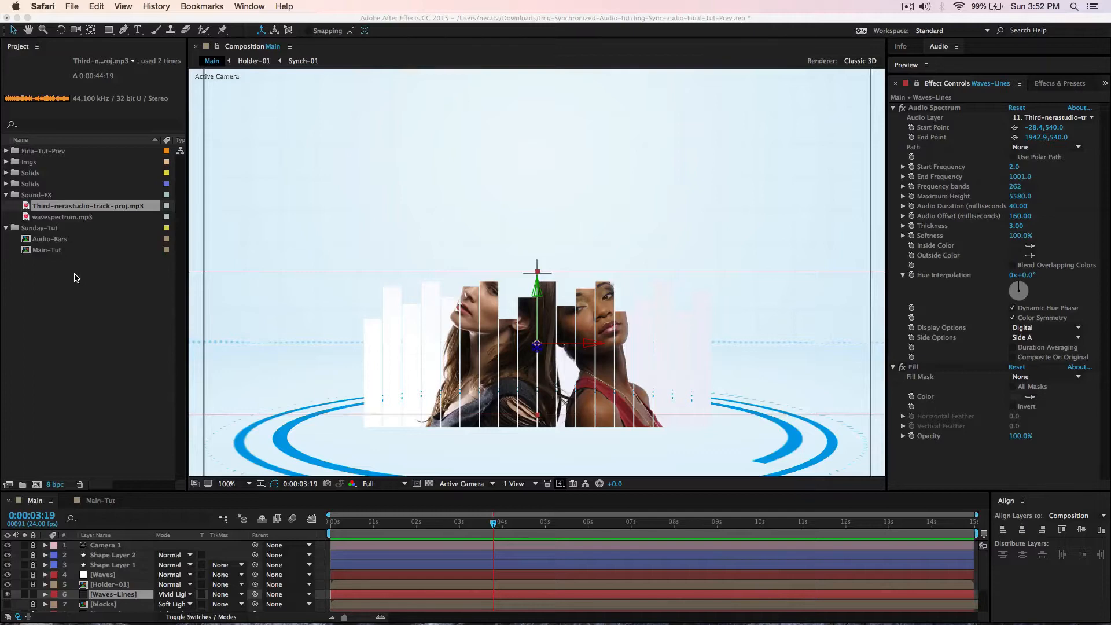
- Delete the old Audio-Bars composition and select the Sunday-Tut folder
left_click(52, 241)
key("Delete")
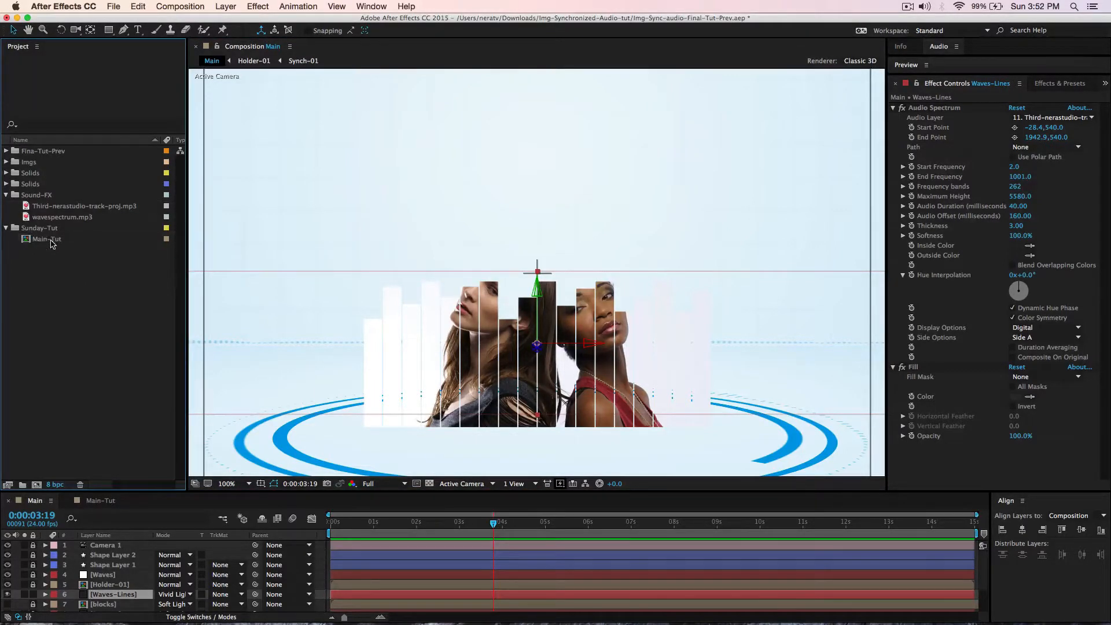
left_click(43, 230)
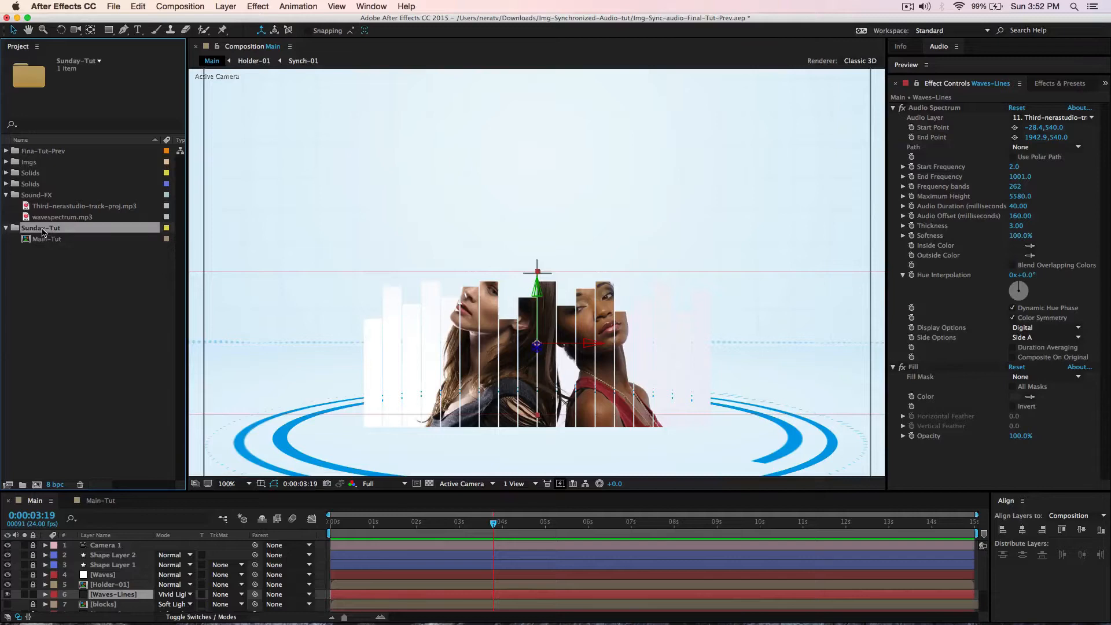
left_click(7, 195)
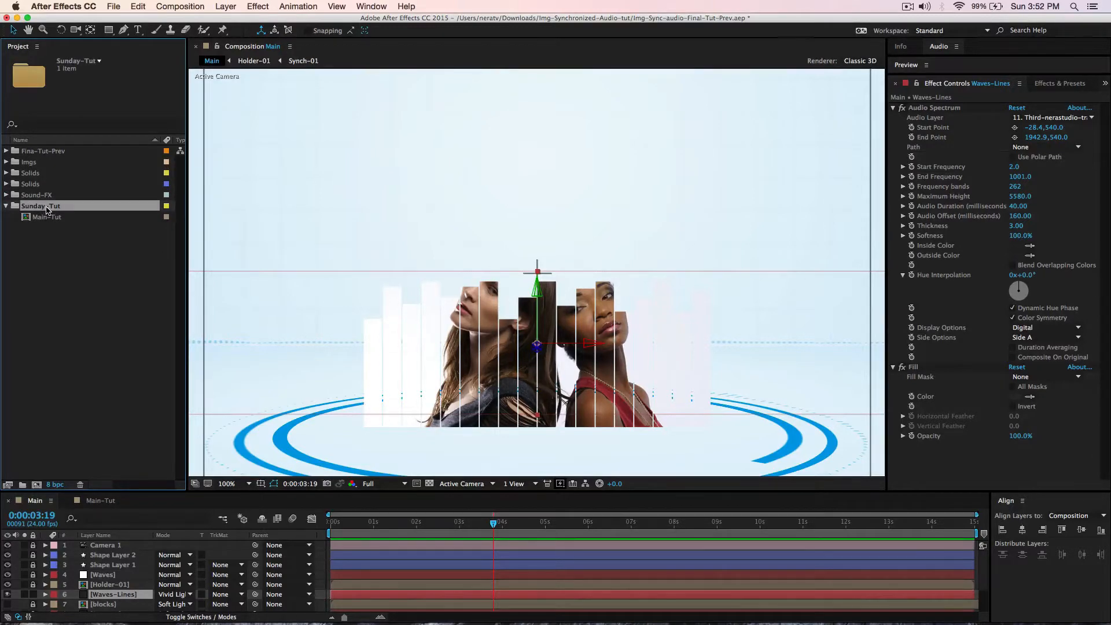
- Create a new 960×540, 30-second composition named 'audio Bars'
left_click(183, 8)
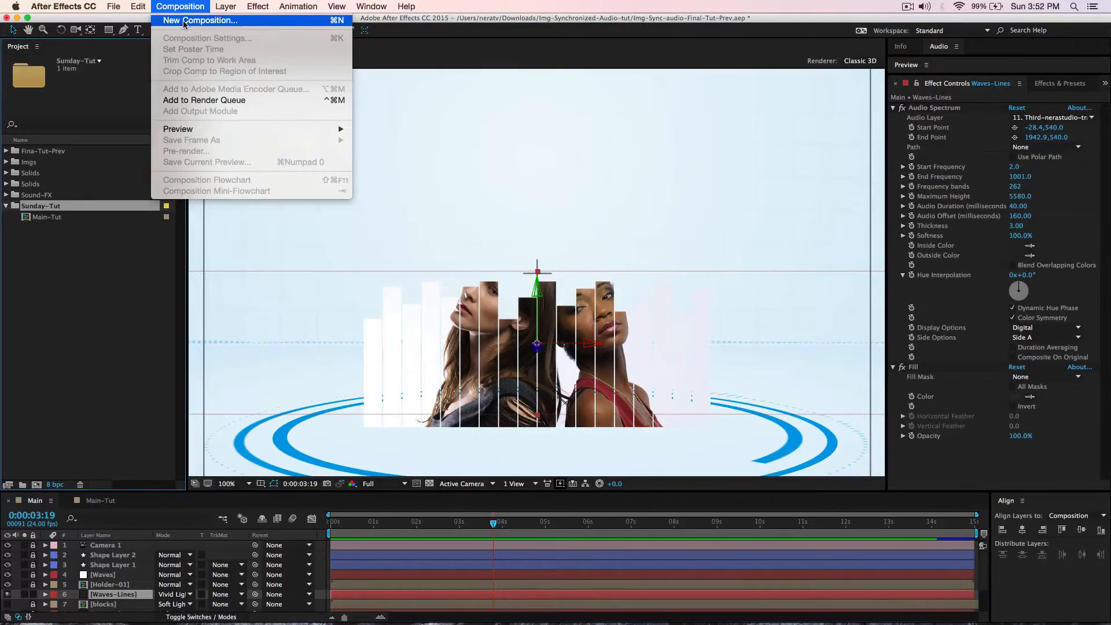
left_click(184, 22)
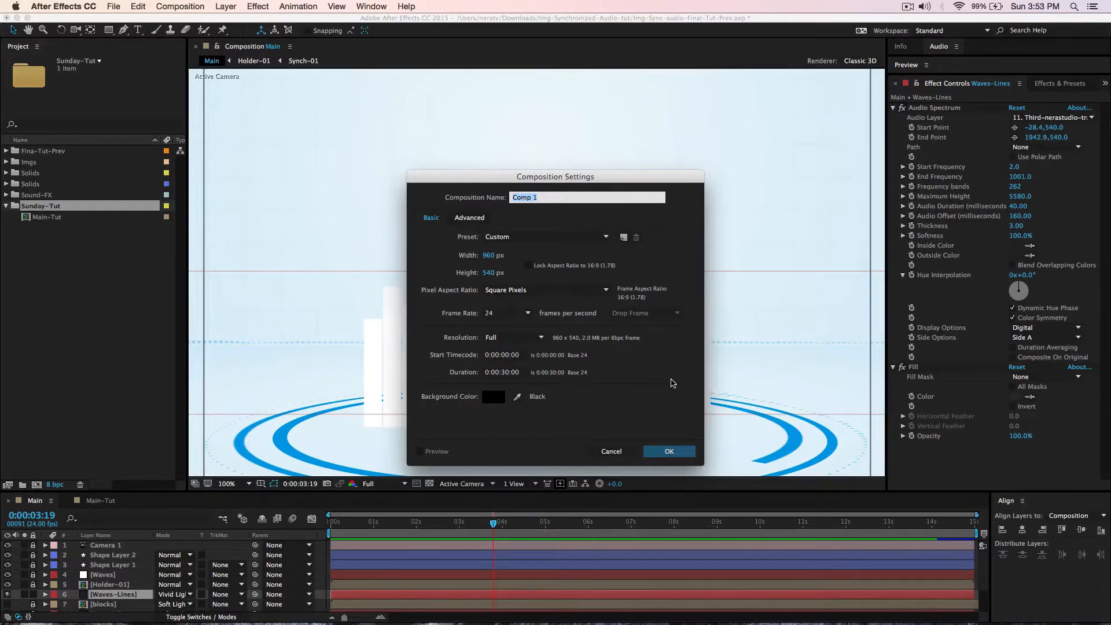
type("audio Bars")
key("Return")
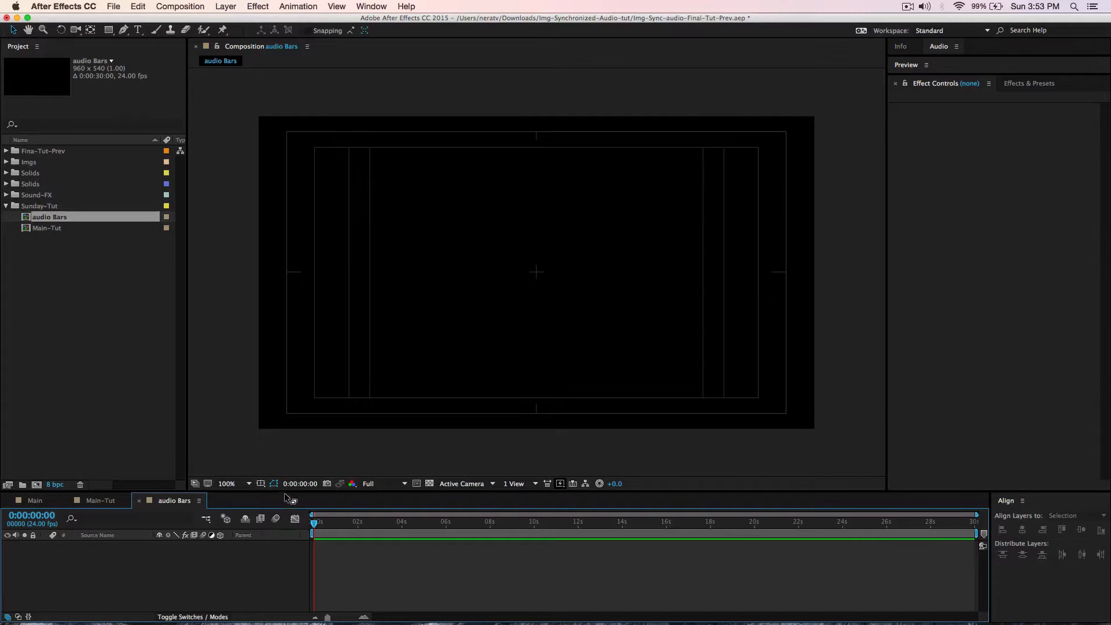
- Add Third-nerastudio-track-proj.mp3 to the audio Bars timeline and raise its audio level to 12 dB
left_click_drag(289, 494, 274, 390)
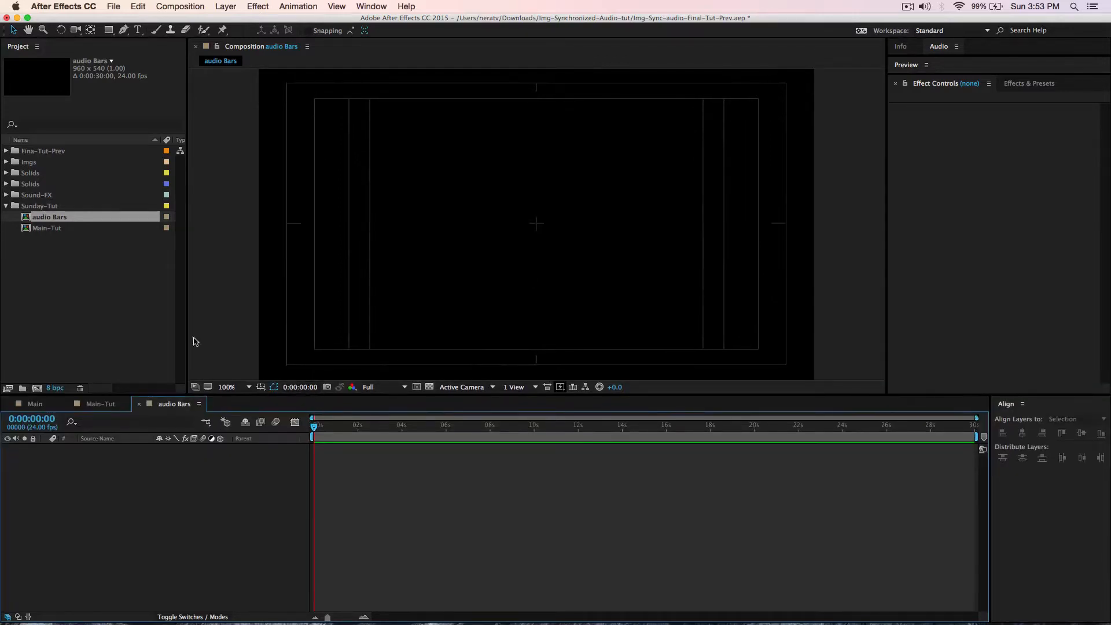
left_click(7, 195)
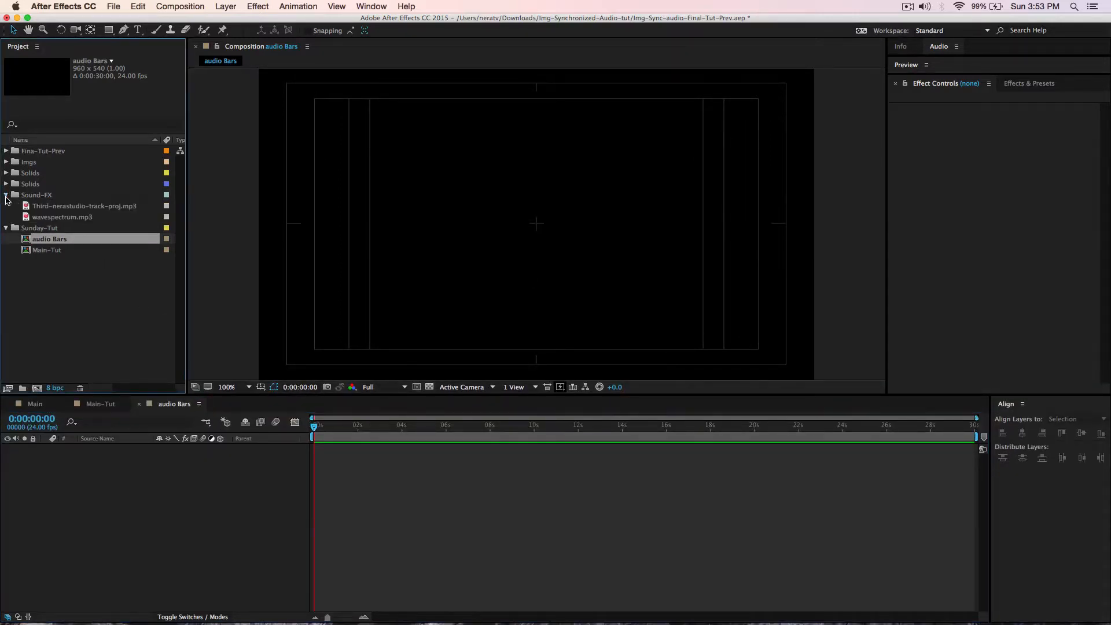
left_click(49, 208)
left_click_drag(82, 212, 95, 518)
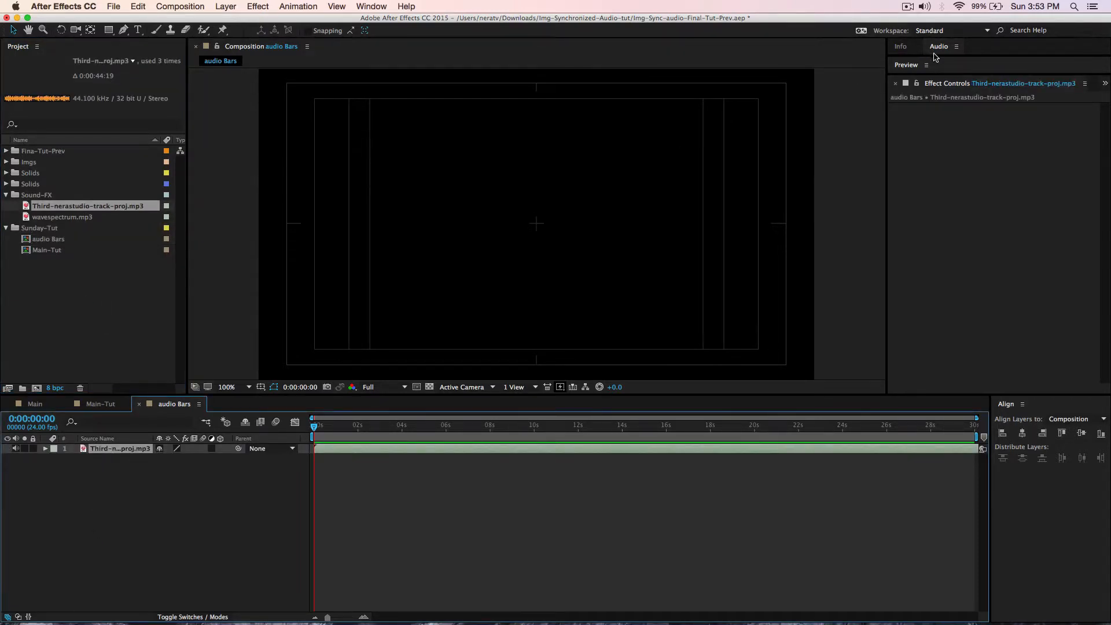
left_click_drag(933, 55, 932, 275)
left_click_drag(955, 162, 955, 64)
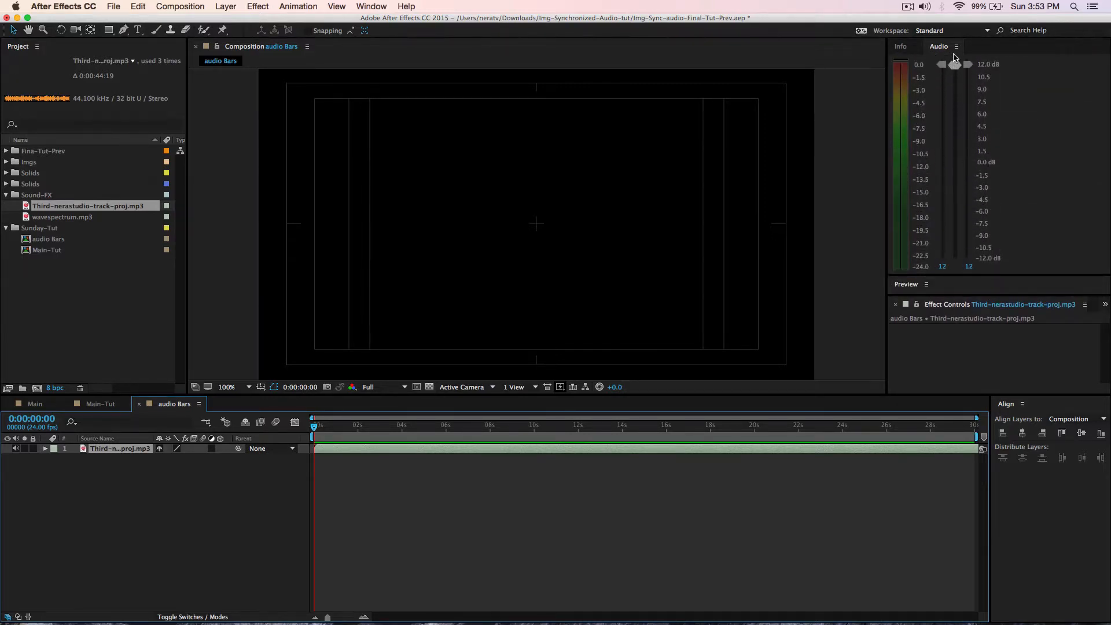
- Convert the mp3 layer's audio to keyframes, creating an Audio Amplitude layer
left_click(112, 451)
right_click(118, 451)
mouse_move(147, 369)
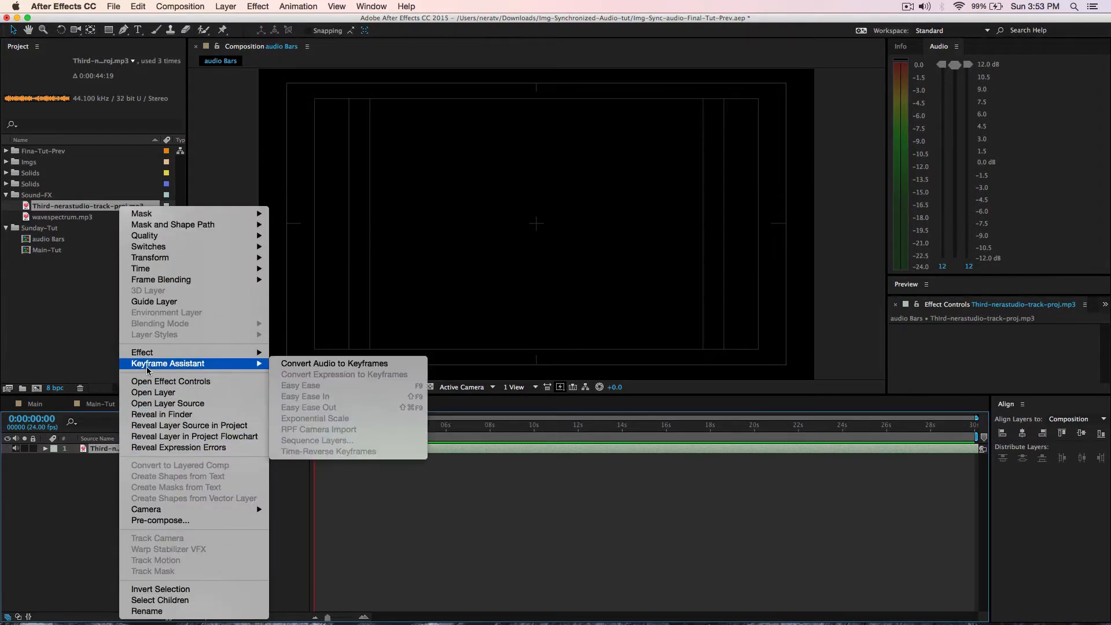
left_click(331, 364)
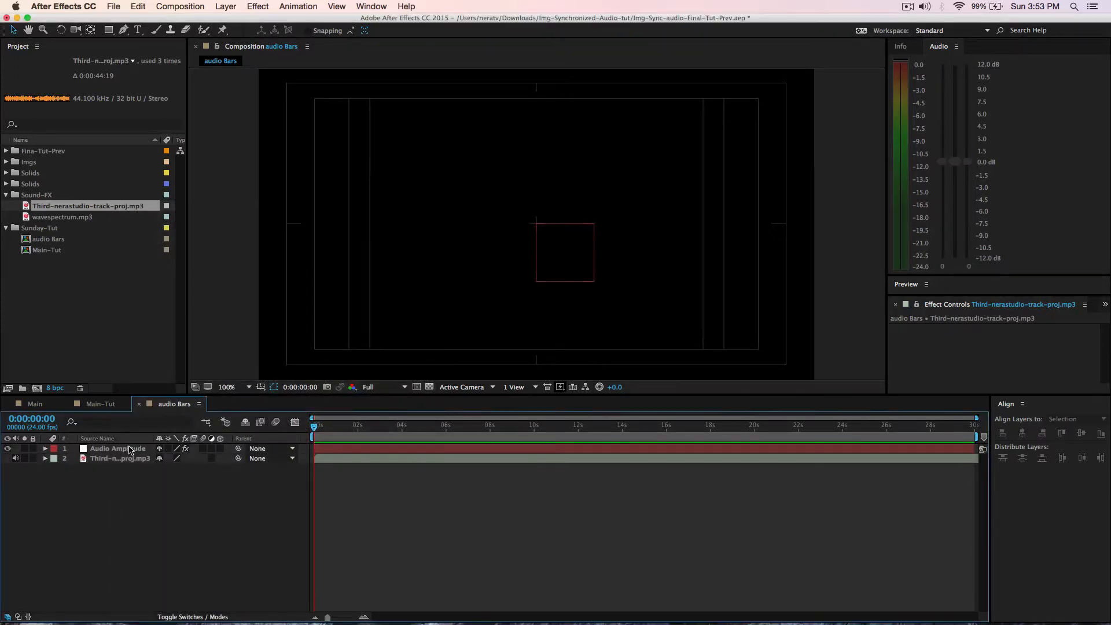
- Delete the original mp3 layer and reveal Audio Amplitude's Left, Right and Both Channels sliders
left_click(99, 460)
key("Delete")
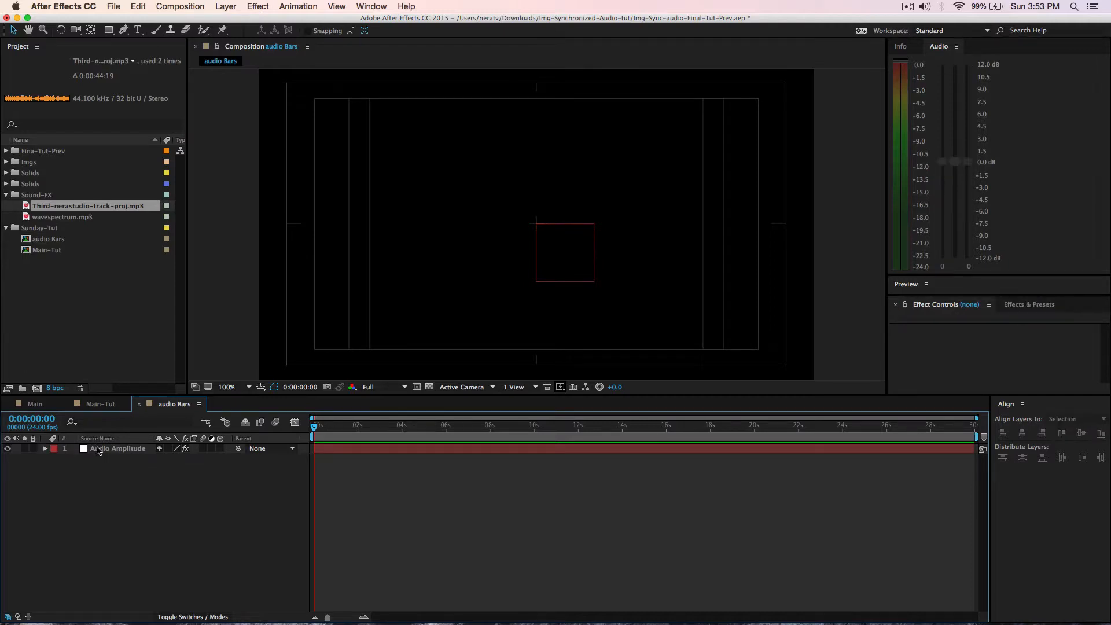
left_click(45, 449)
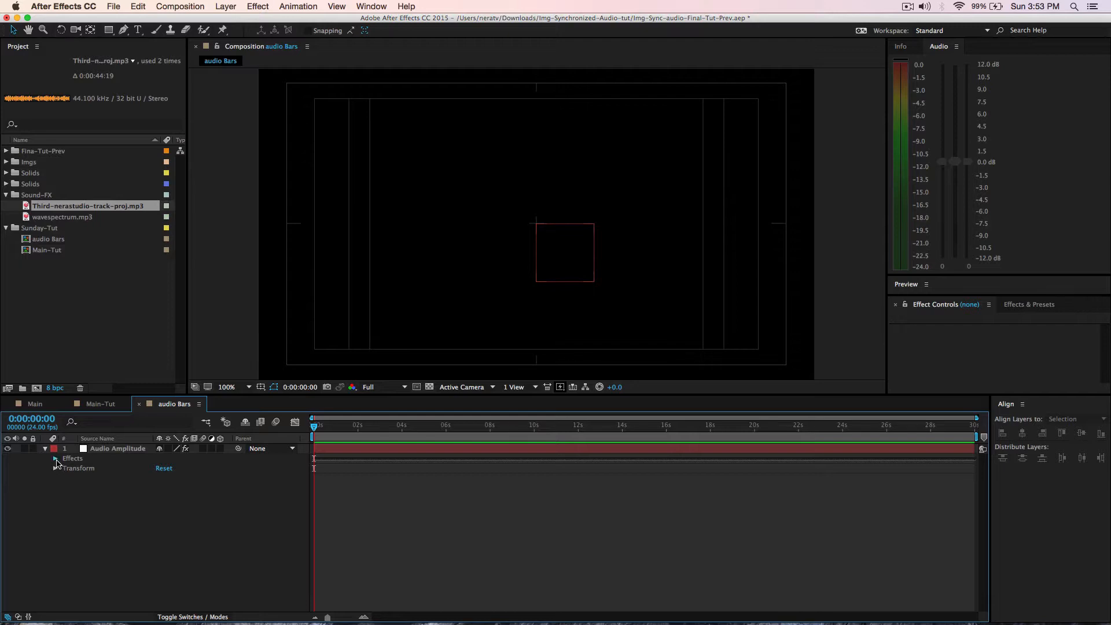
left_click(55, 458)
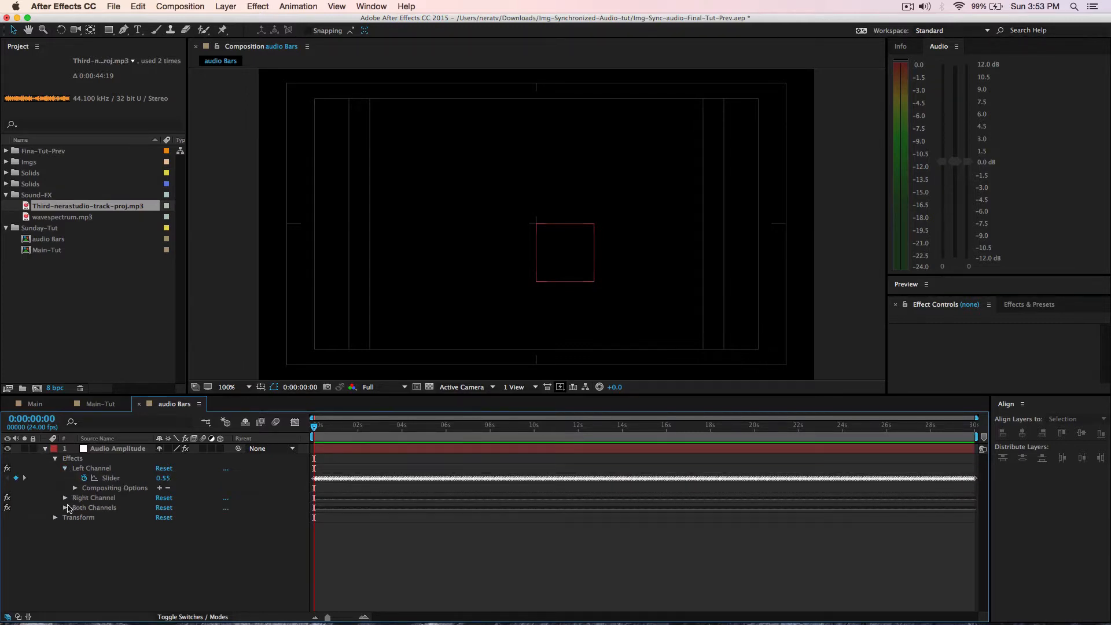
left_click(66, 499)
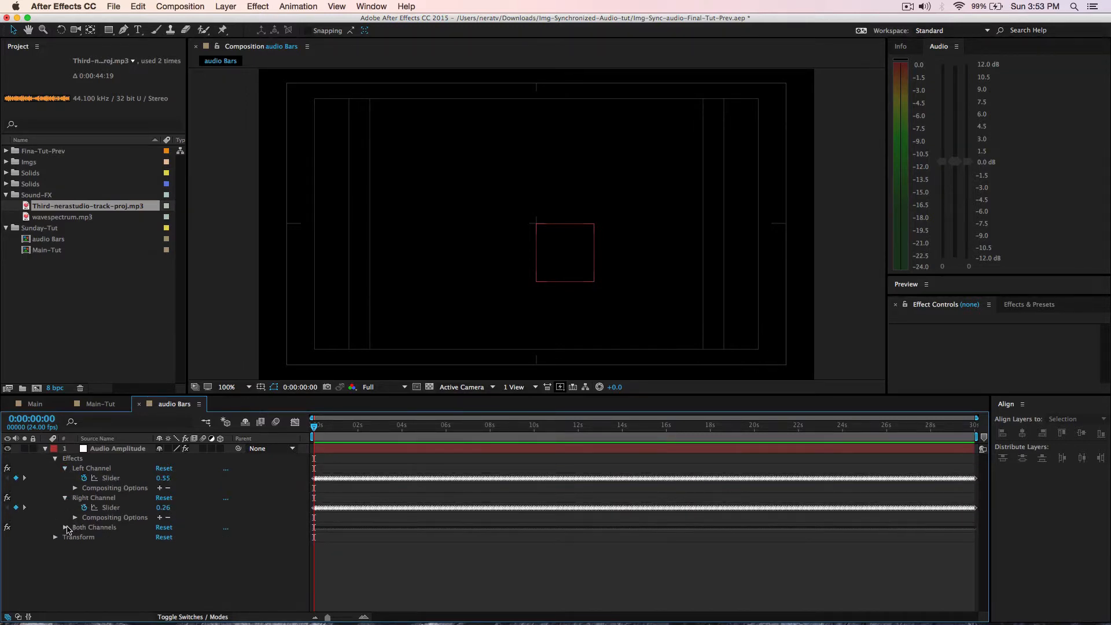
left_click(65, 527)
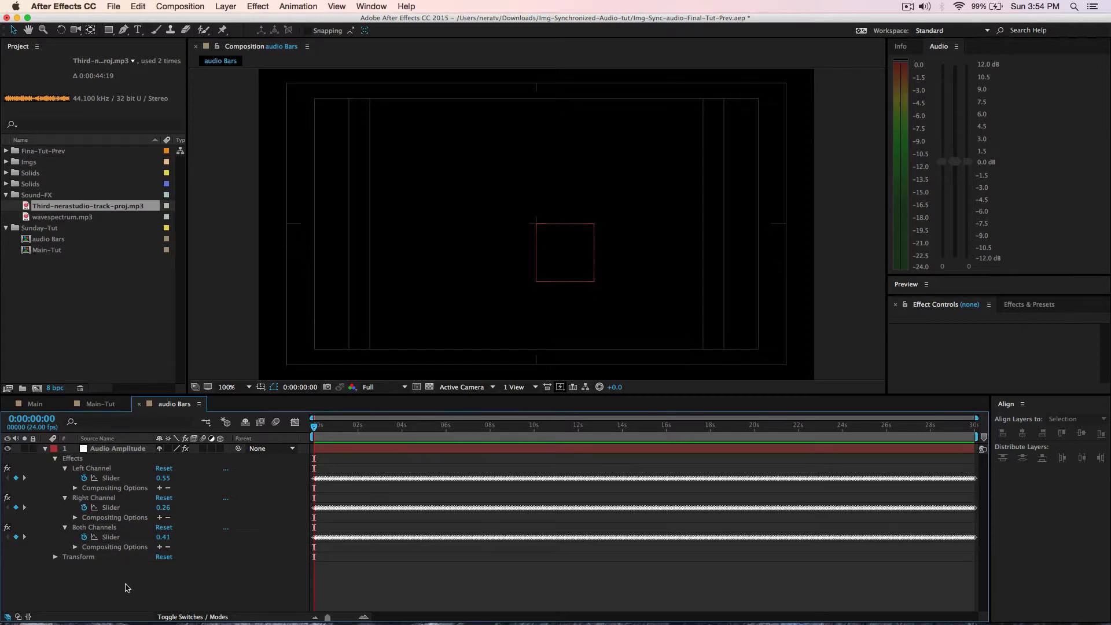
left_click(107, 450)
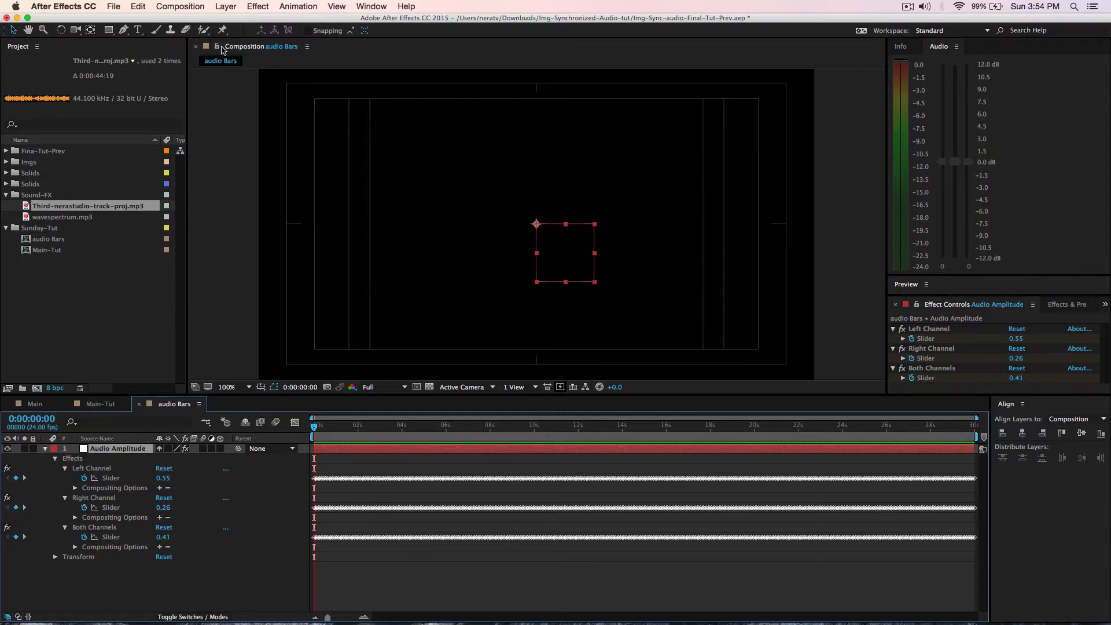
- Add a new null object layer named 'Left Controller'
left_click(224, 7)
mouse_move(324, 20)
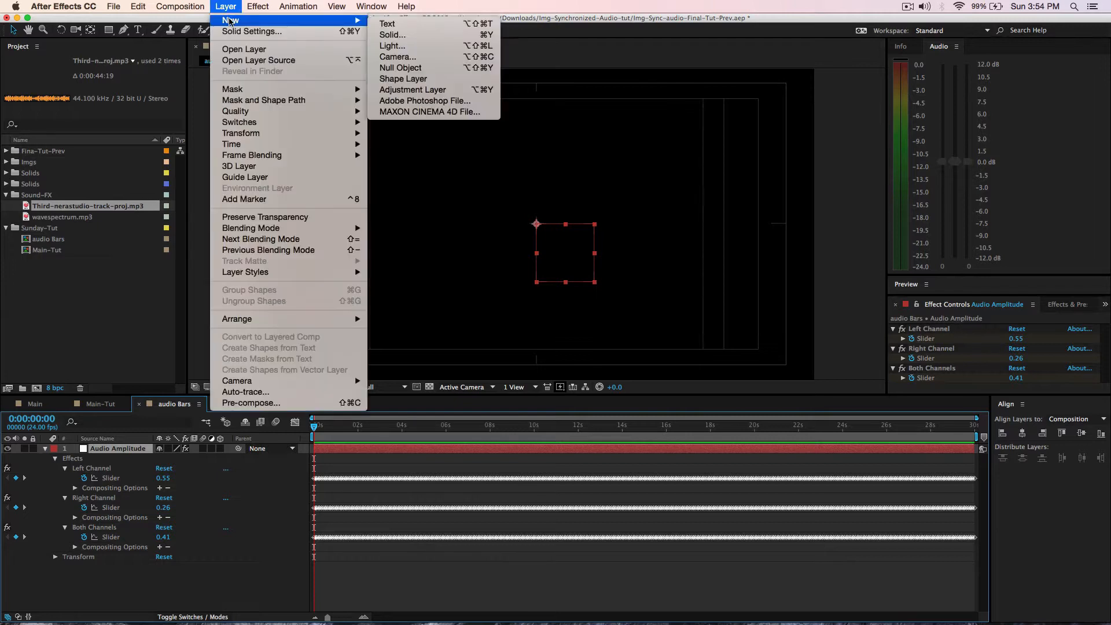
left_click(414, 70)
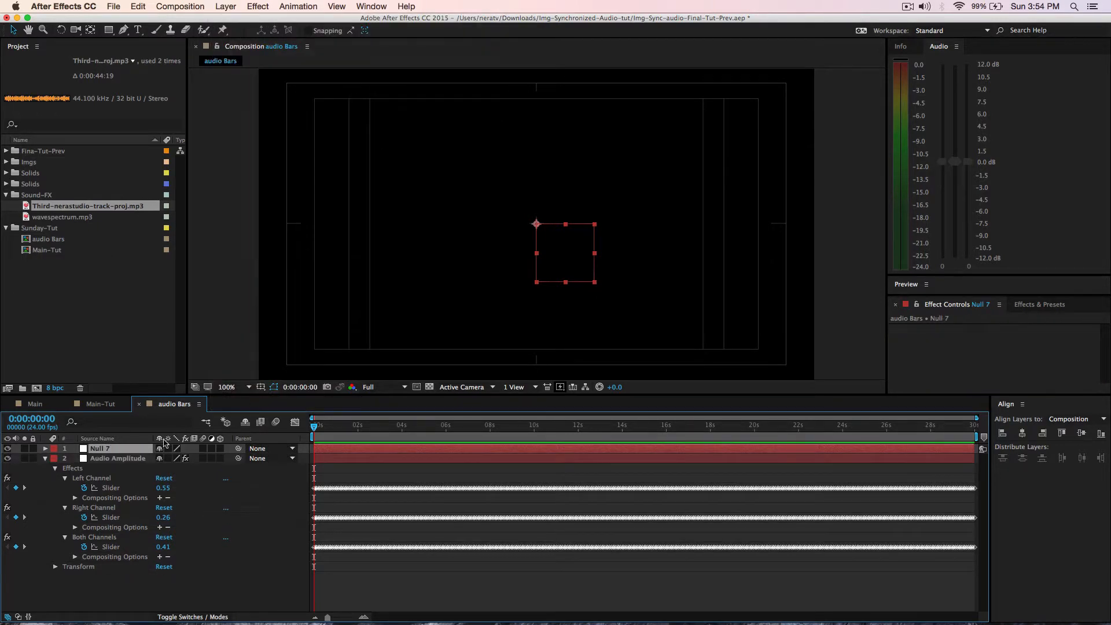
key("Return")
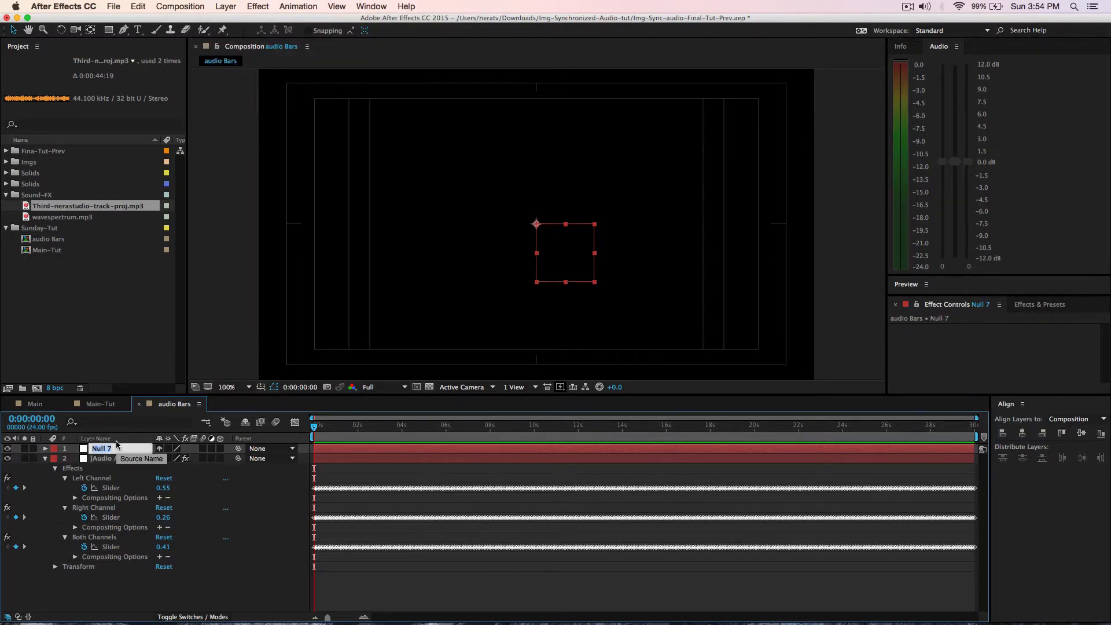
type("Left Controller")
key("Return")
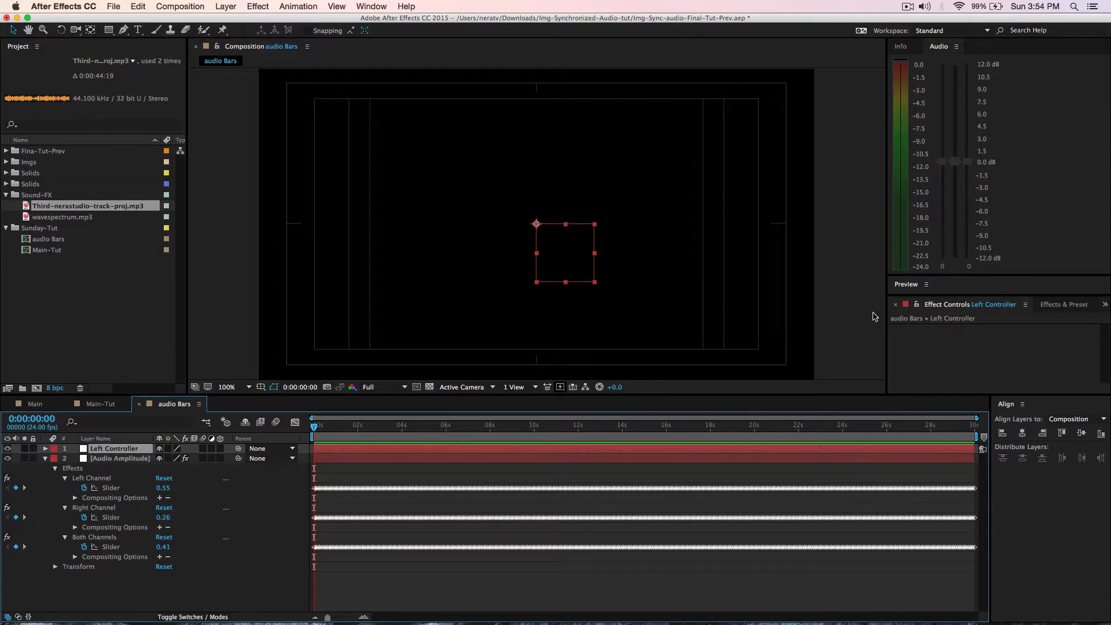
- Apply a Slider Control effect to the Left Controller layer
left_click_drag(956, 275, 958, 58)
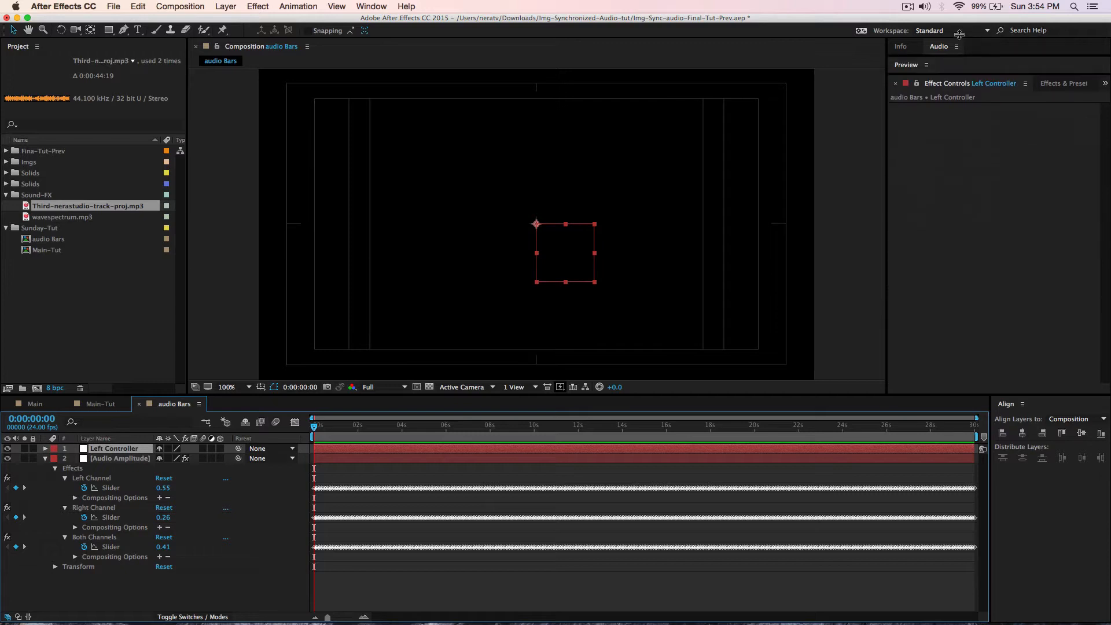
left_click(1053, 84)
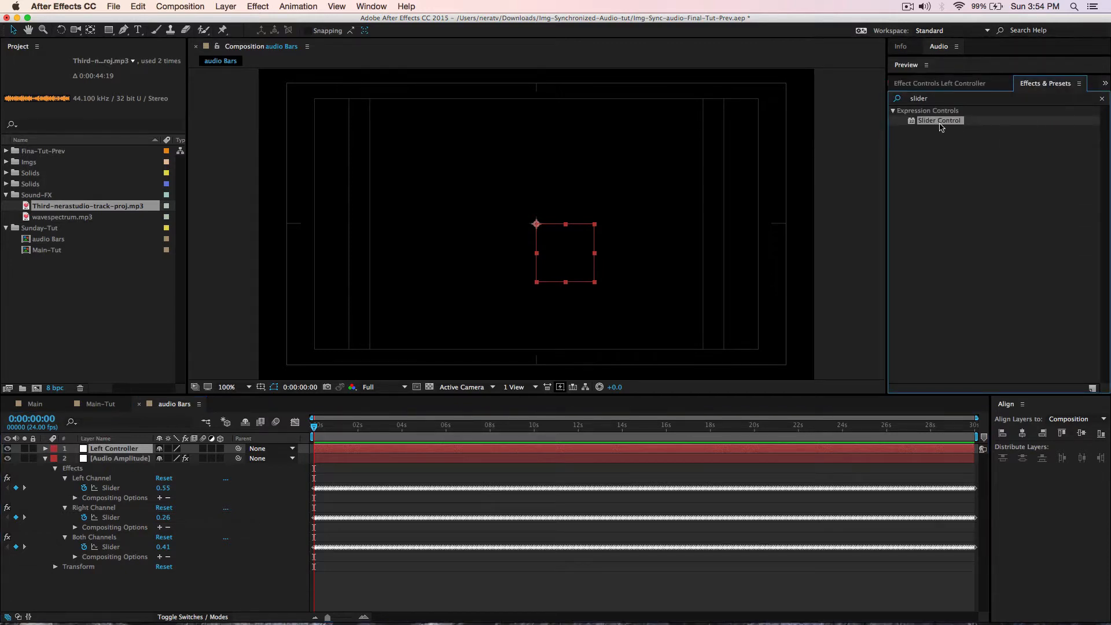
left_click_drag(941, 126, 110, 451)
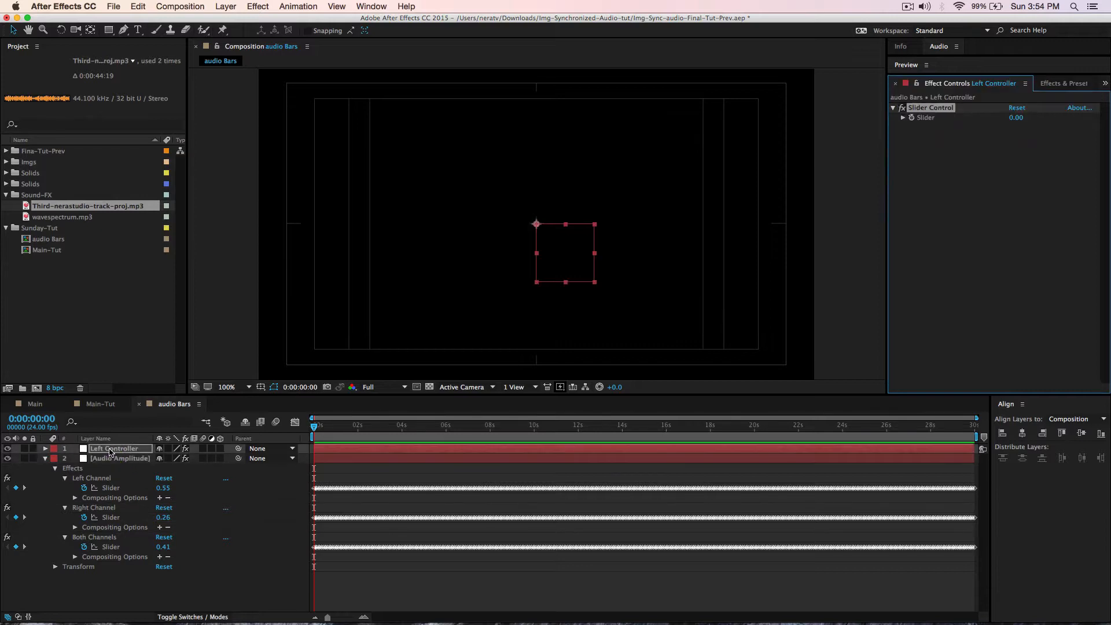
left_click(107, 450)
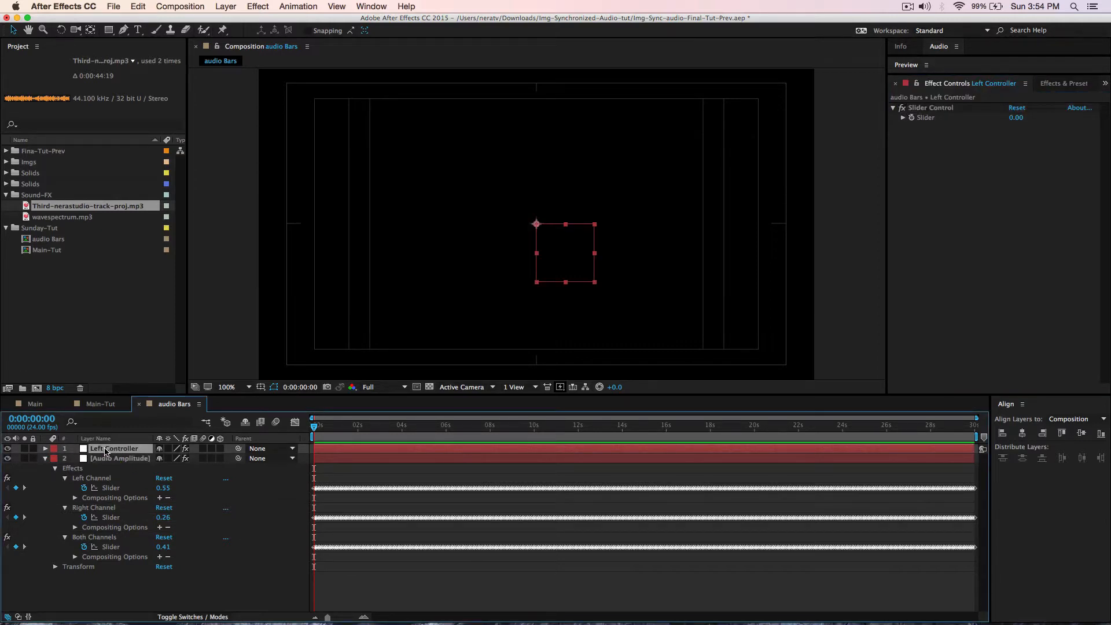
- Duplicate Left Controller twice and rename the copies 'Right Controller' and 'Both Controller'
left_click(138, 6)
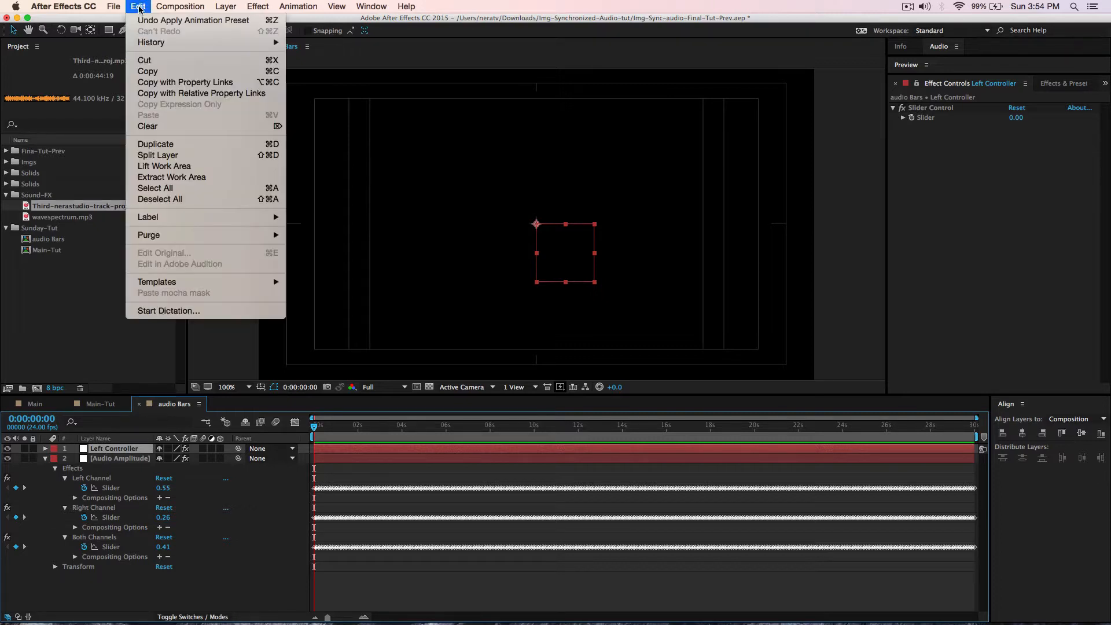
left_click(171, 144)
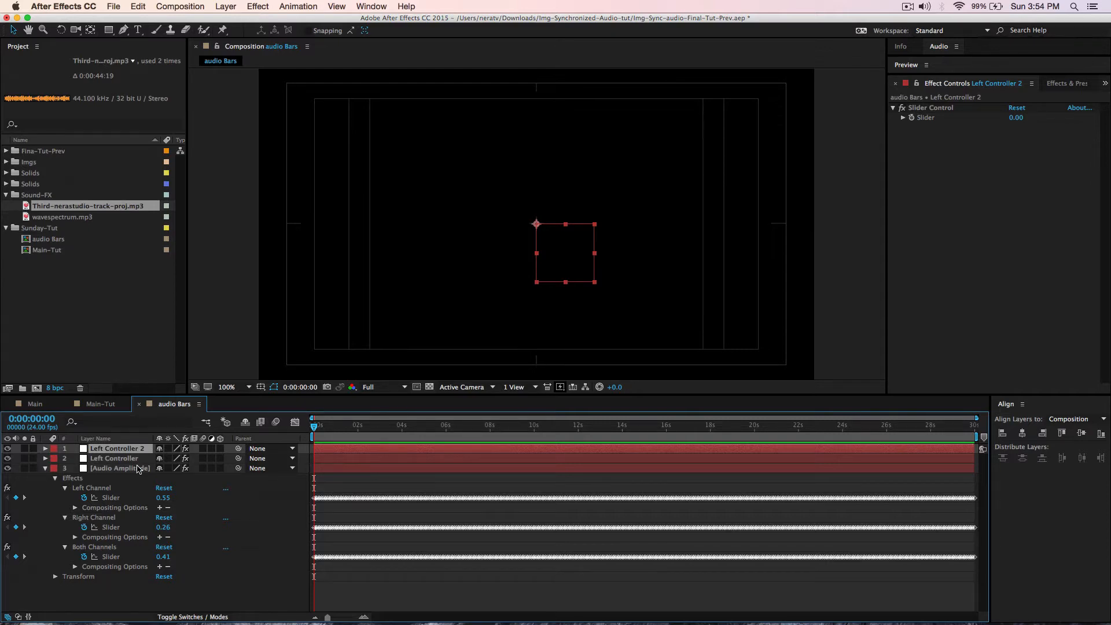
key("super+d")
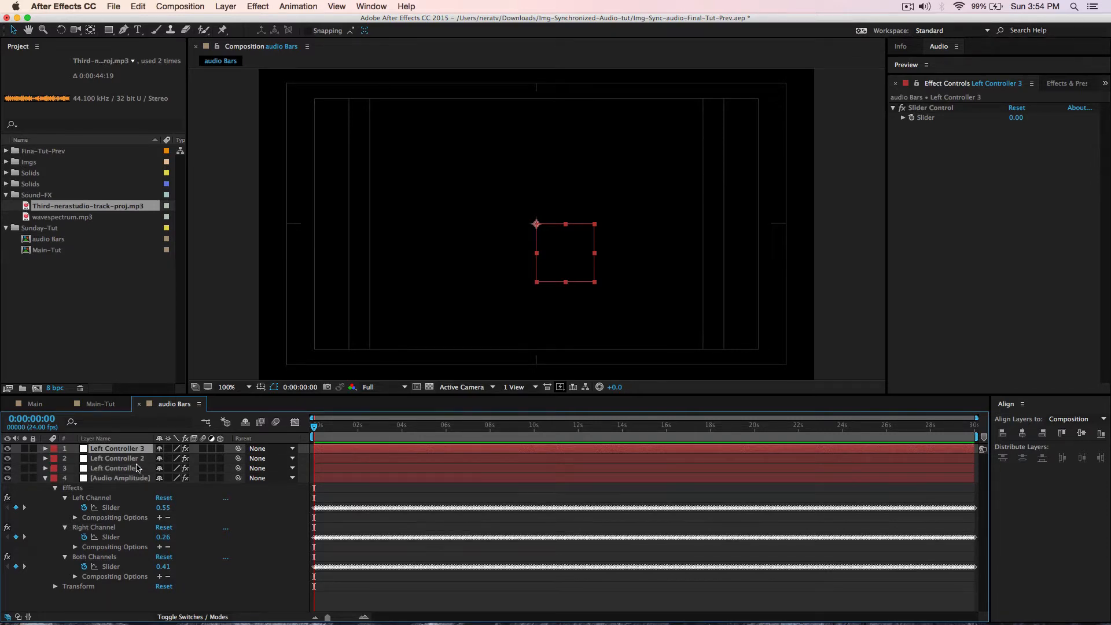
left_click(137, 459)
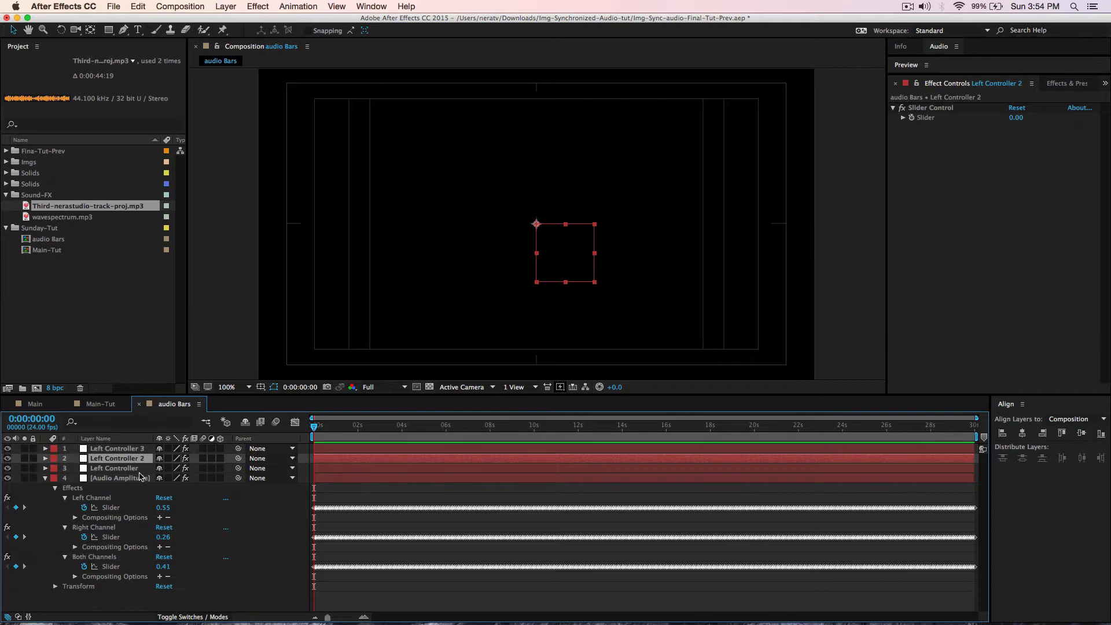
key("Return")
type("Right Controller")
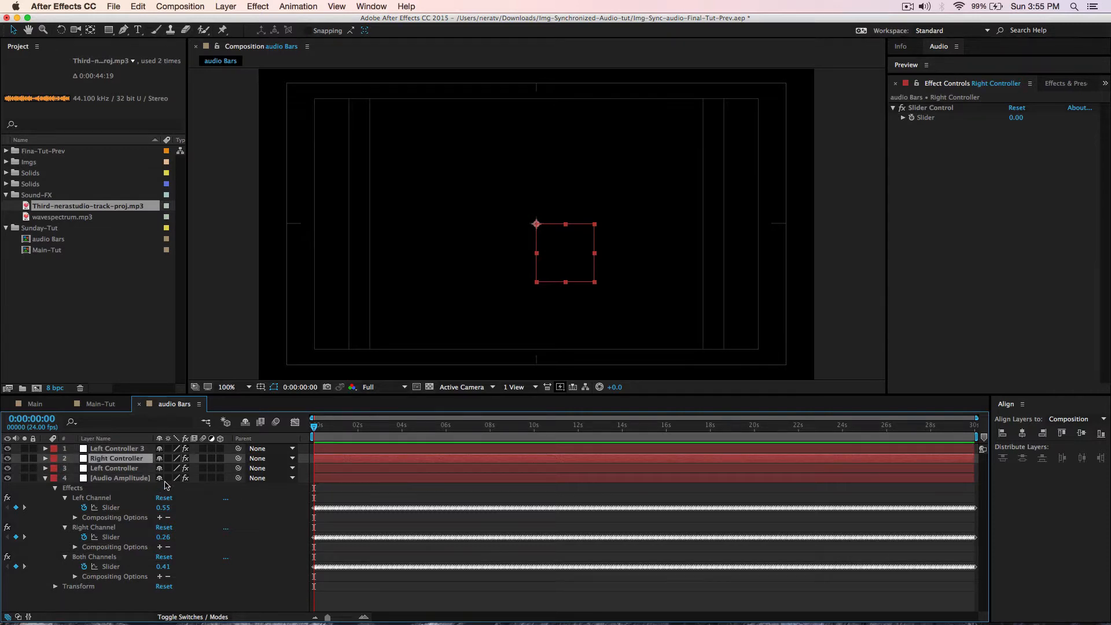
left_click(130, 449)
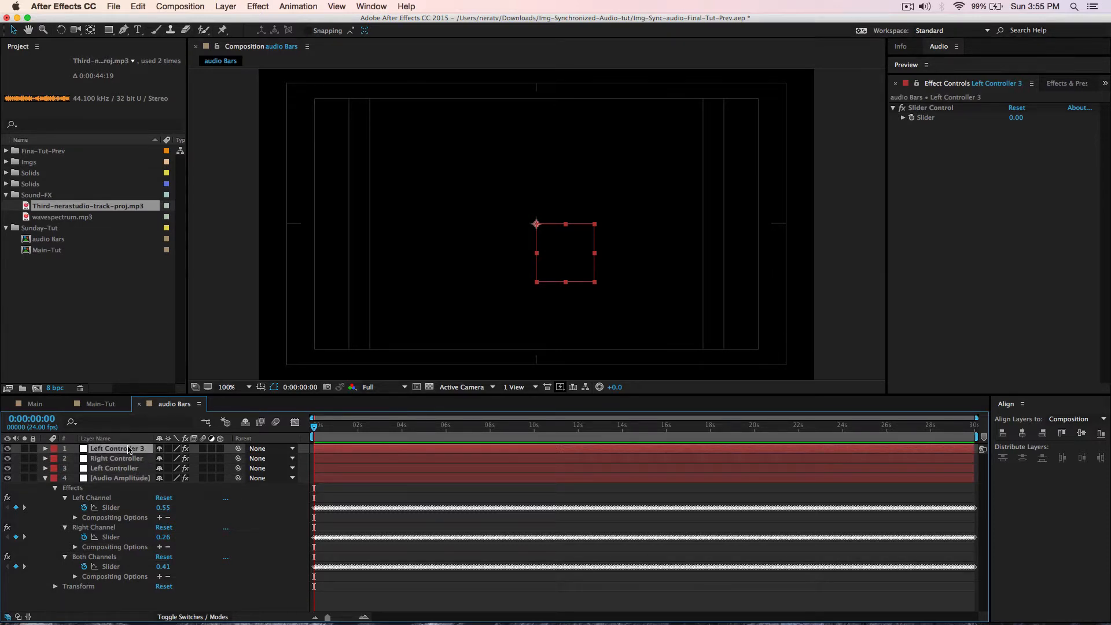
key("Return")
type("Bot")
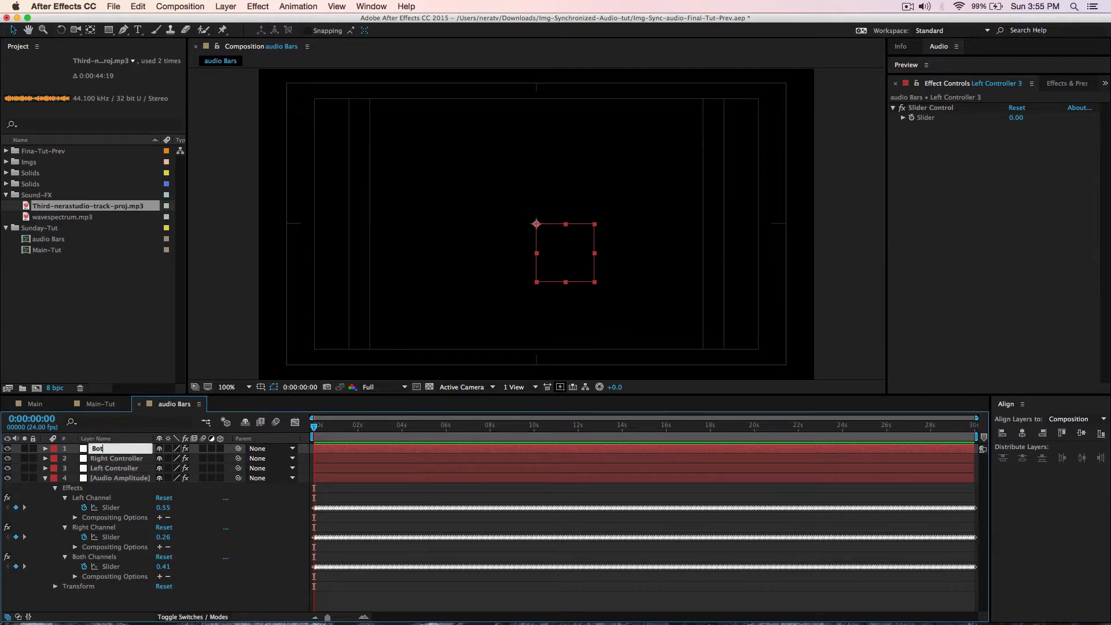
type("h Controller")
key("Return")
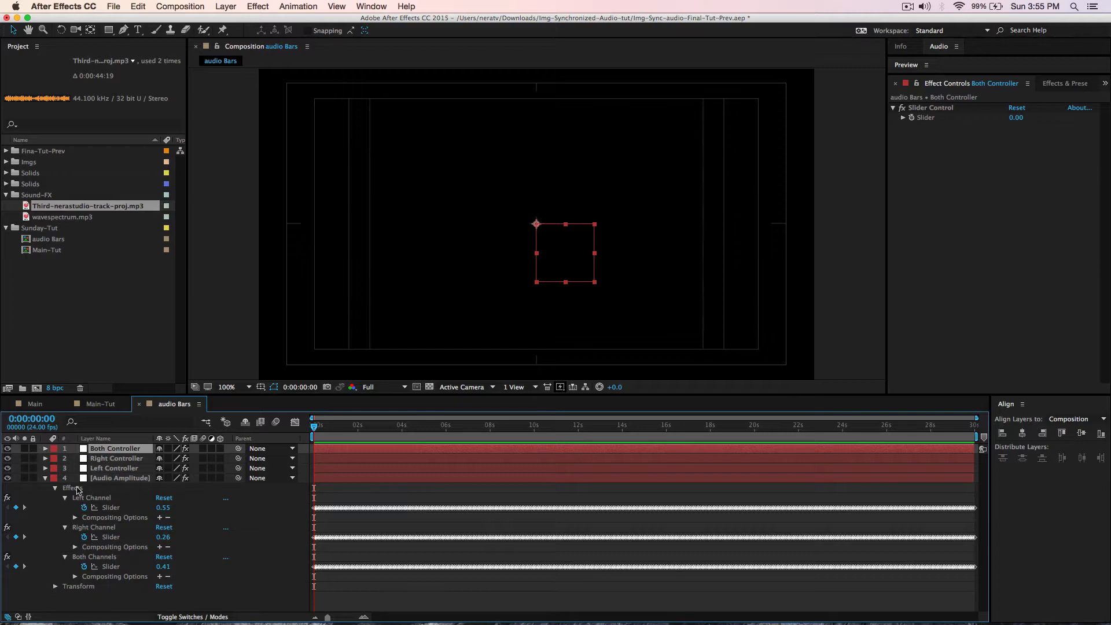
- Link Left Controller's Slider by expression to Audio Amplitude's Left Channel slider
left_click(111, 469)
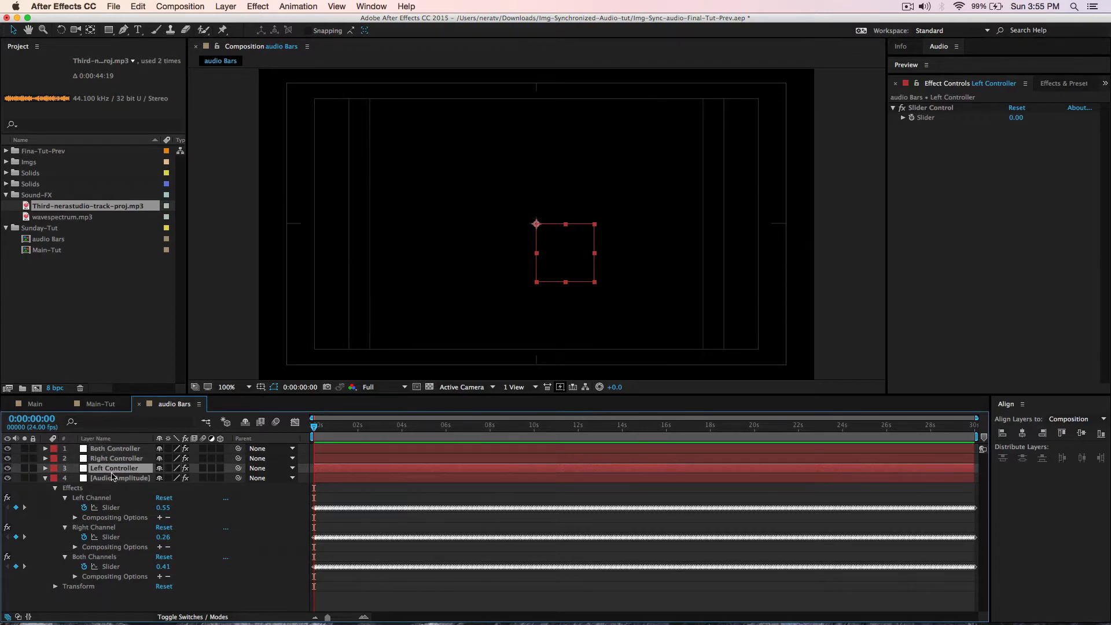
left_click(912, 118, "alt")
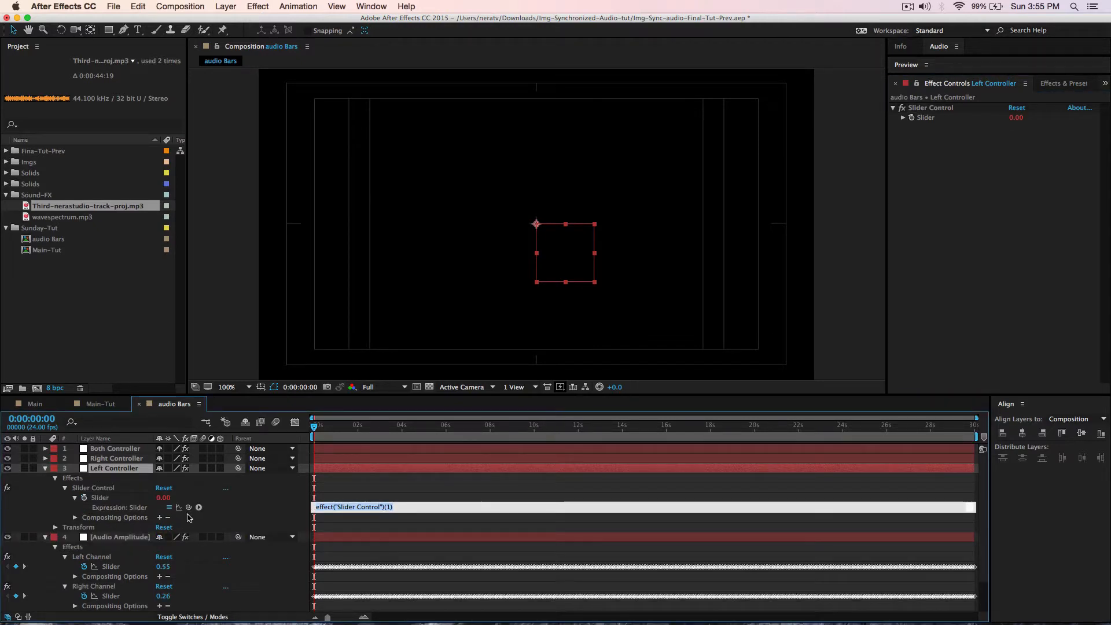
left_click_drag(188, 507, 103, 568)
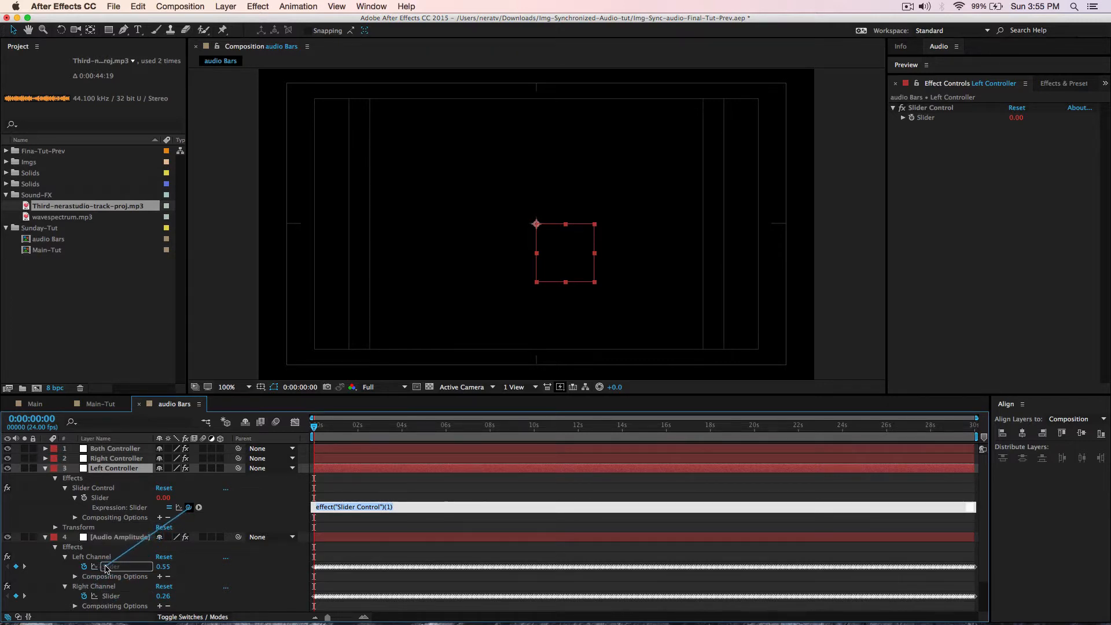
left_click(257, 511)
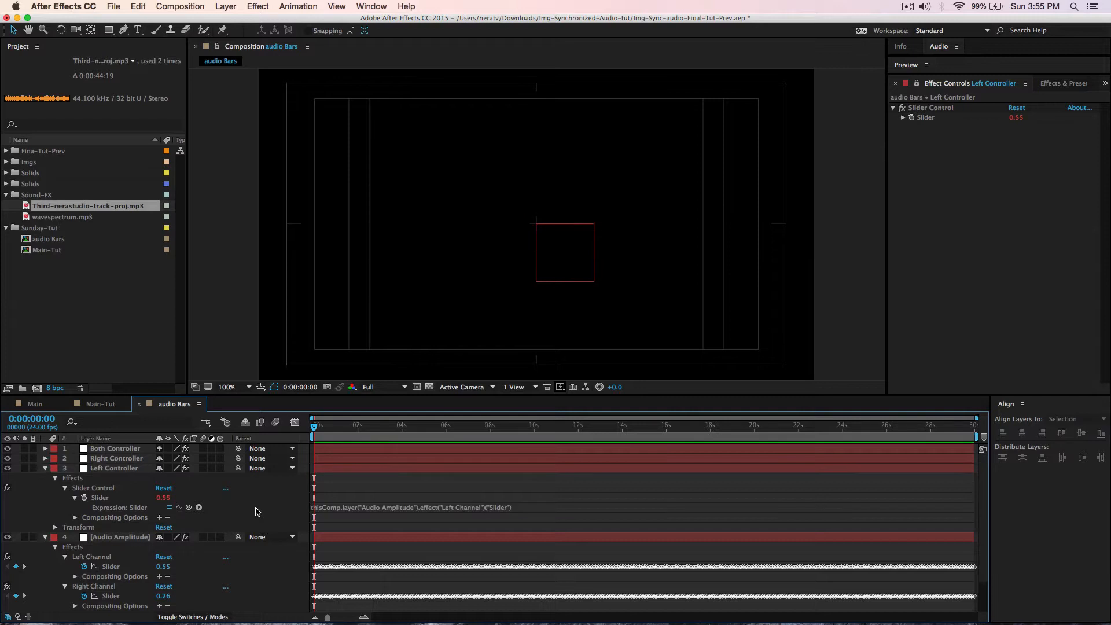
left_click(45, 469)
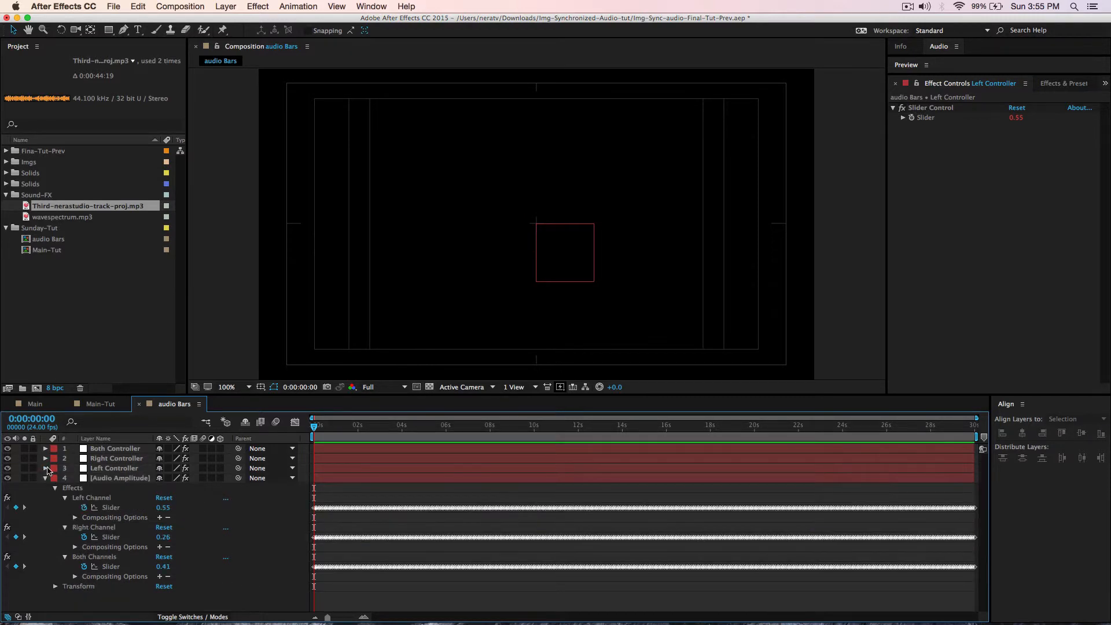
- Link Right Controller's Slider by expression to Audio Amplitude's Right Channel slider
left_click(108, 460)
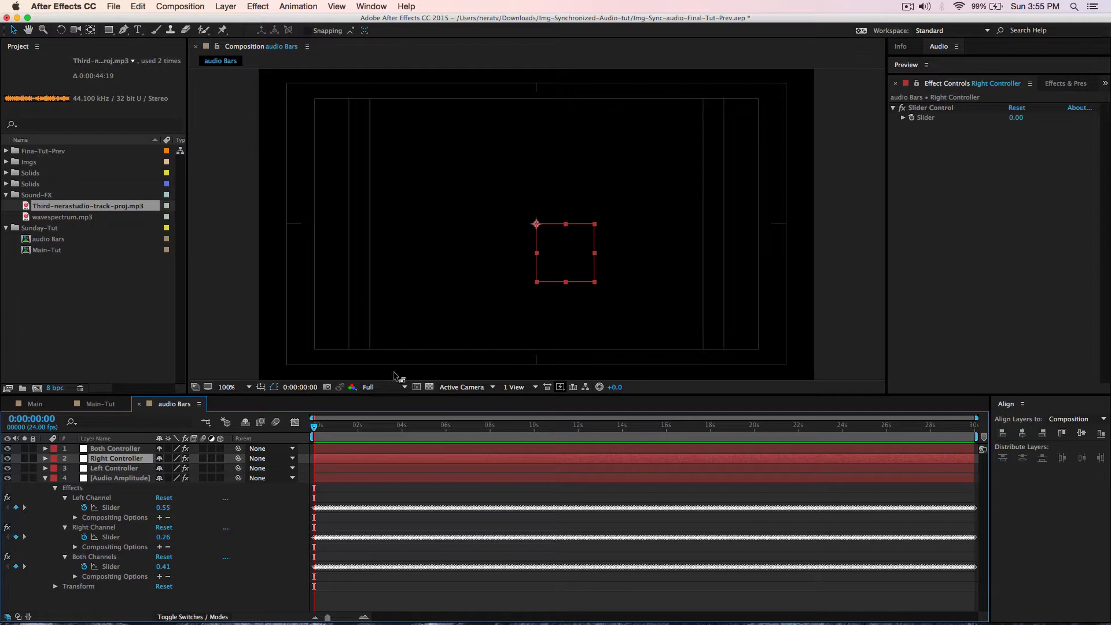
left_click(911, 120, "alt")
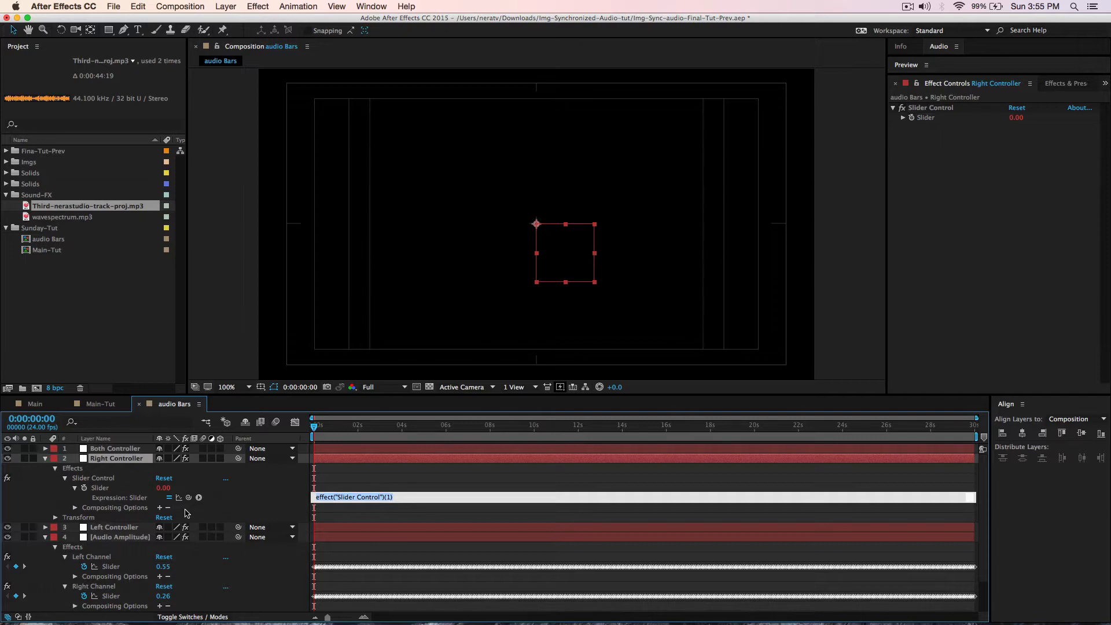
left_click_drag(188, 496, 102, 596)
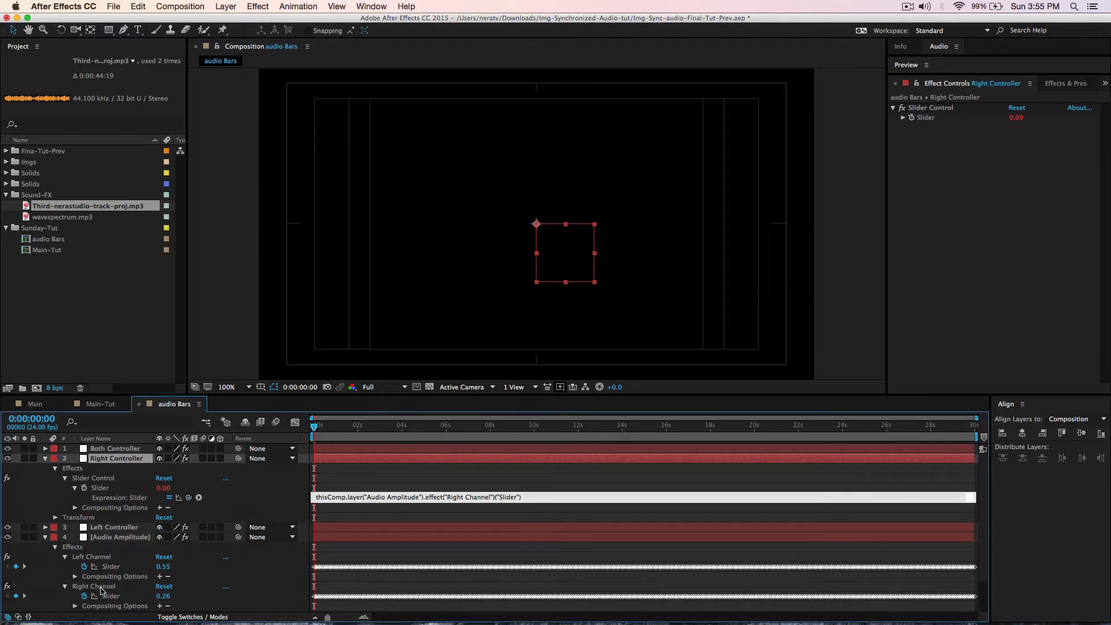
left_click(113, 461)
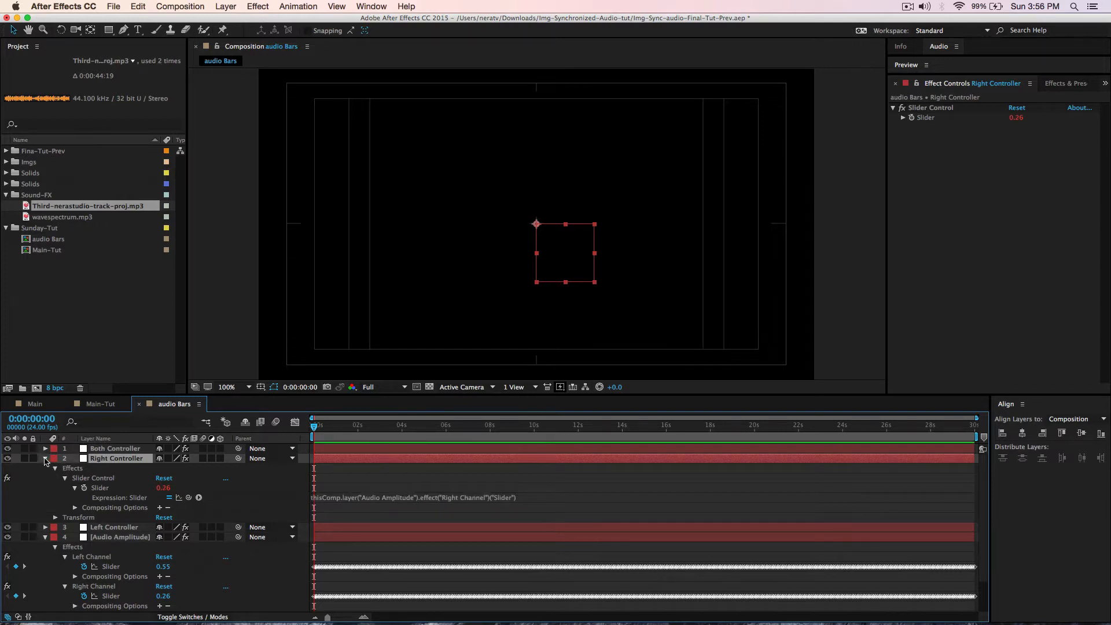
left_click(46, 458)
- Link Both Controller's Slider to the Both Channels slider and collapse the layer properties
left_click(107, 449)
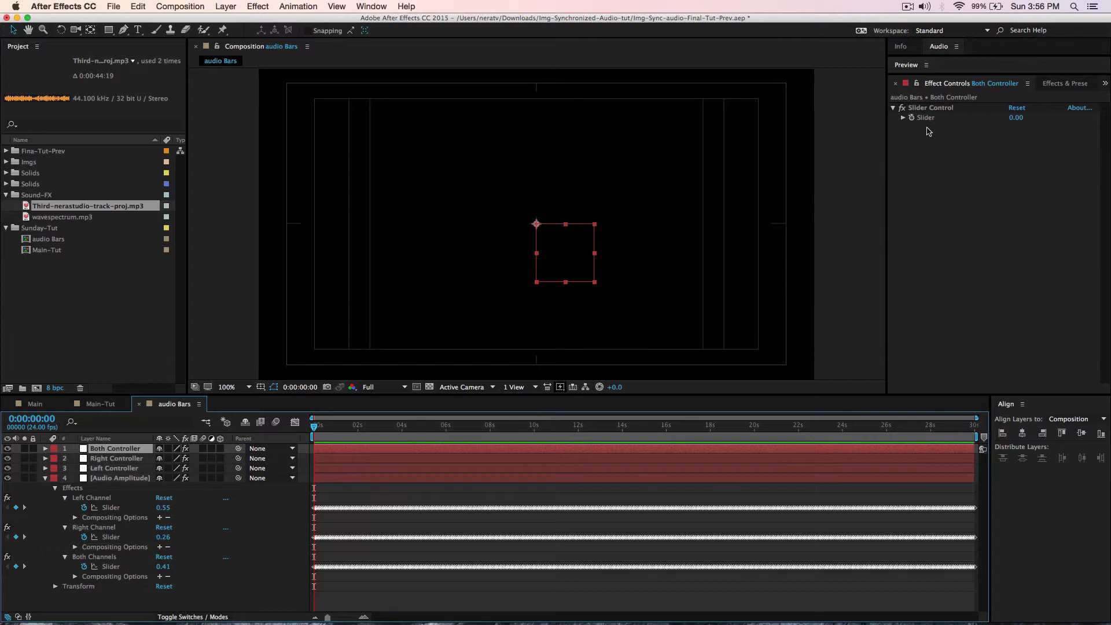
left_click(911, 118, "alt")
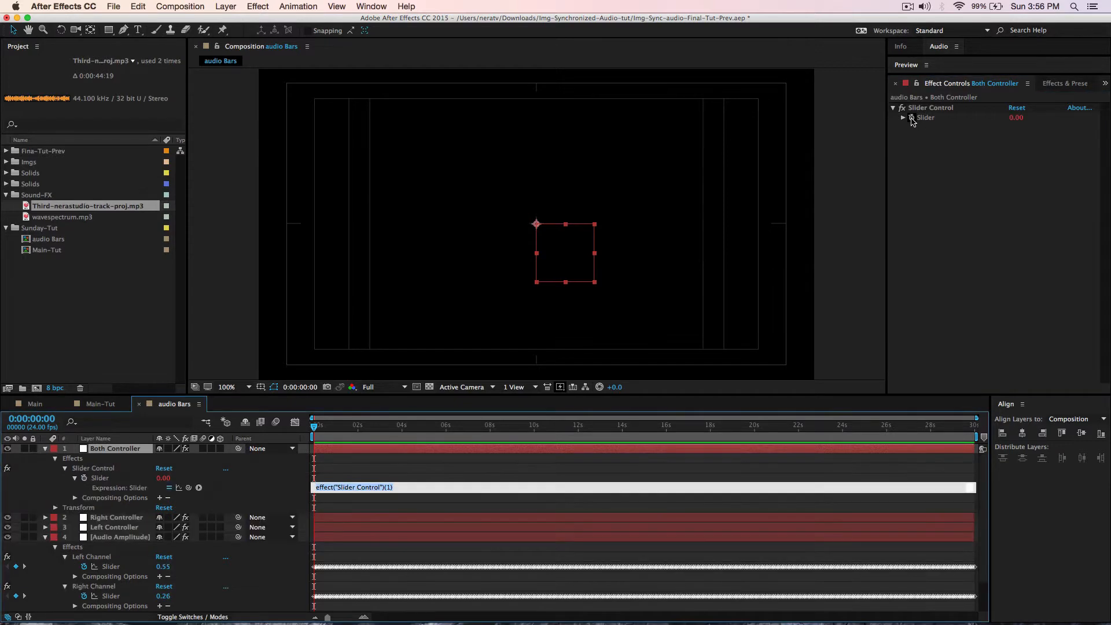
left_click_drag(190, 491, 112, 587)
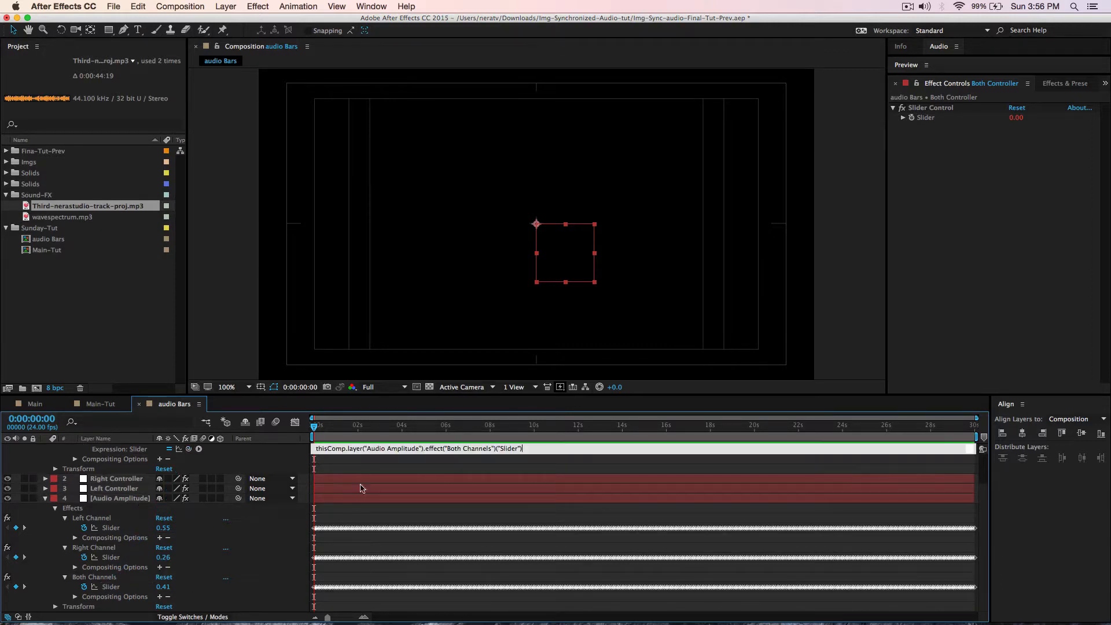
left_click(365, 466)
scroll(173, 506, "up", 2)
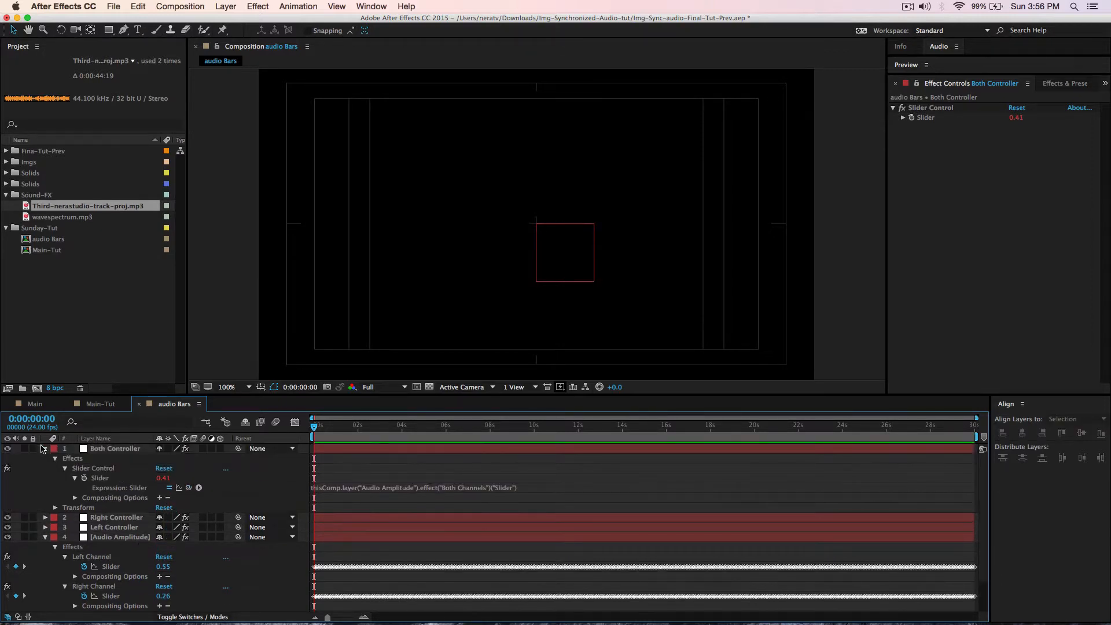
left_click(46, 450)
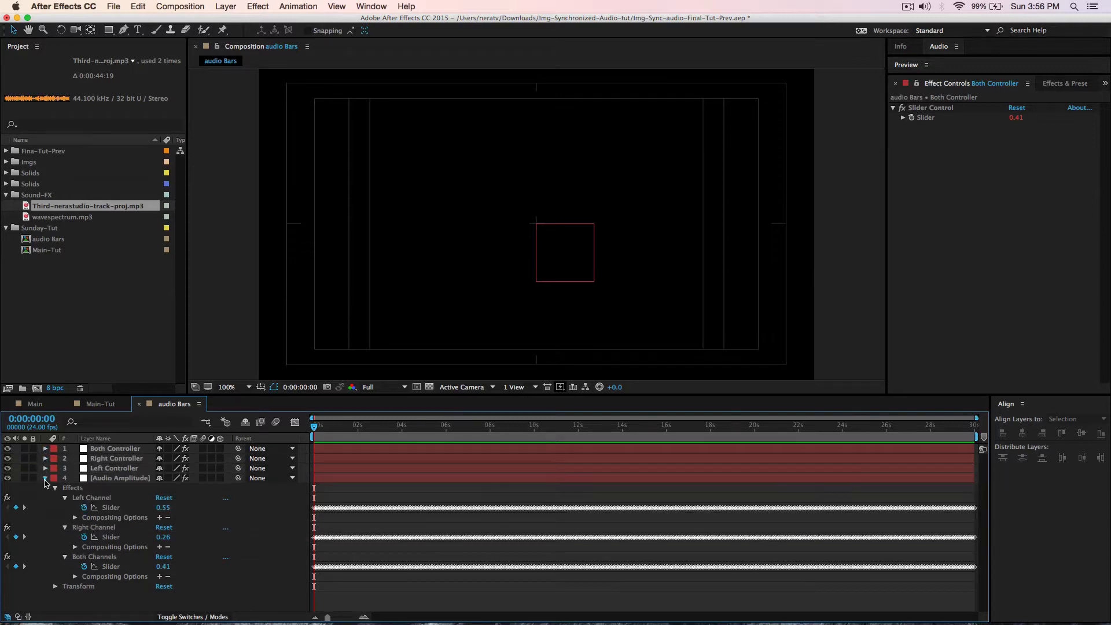
left_click(45, 479)
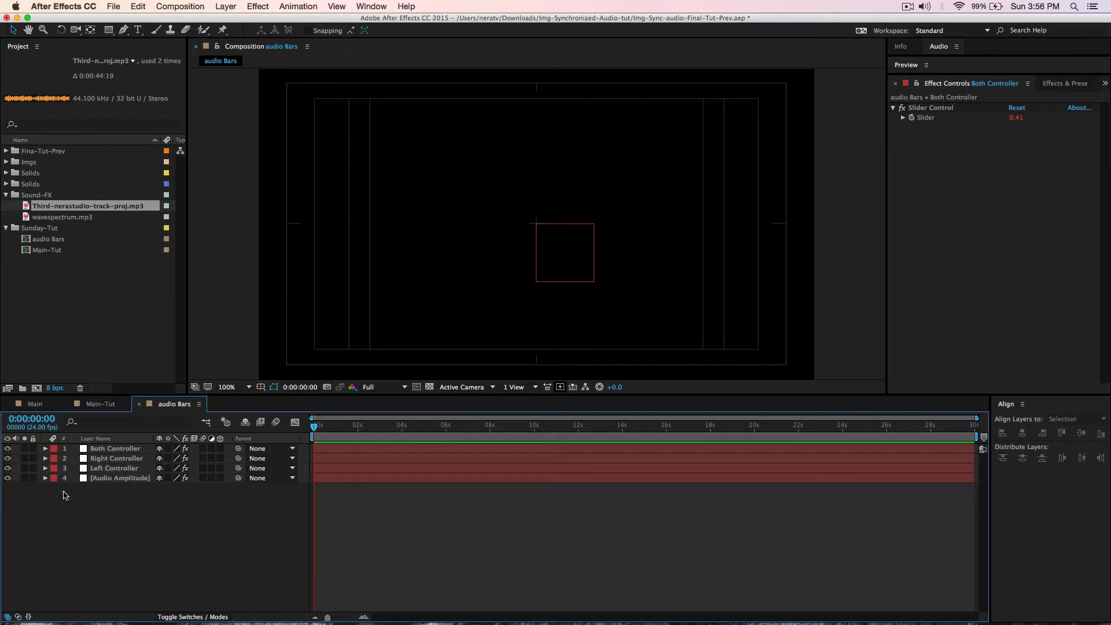
- Create a new white 50×540 solid layer in the audio Bars comp
right_click(176, 537)
mouse_move(199, 516)
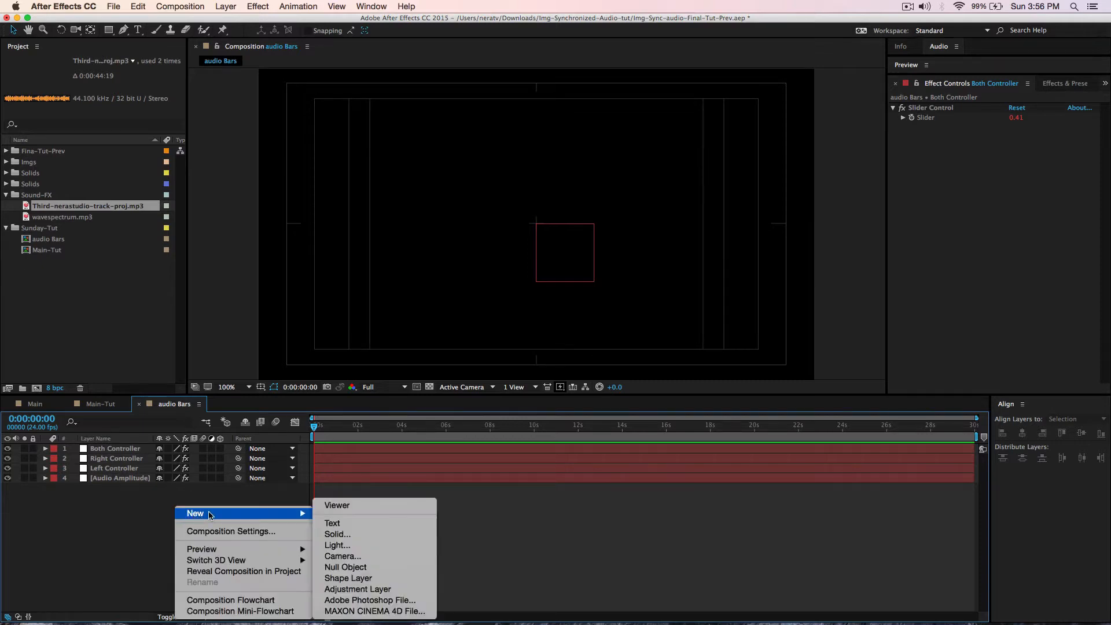
left_click(98, 524)
left_click(226, 6)
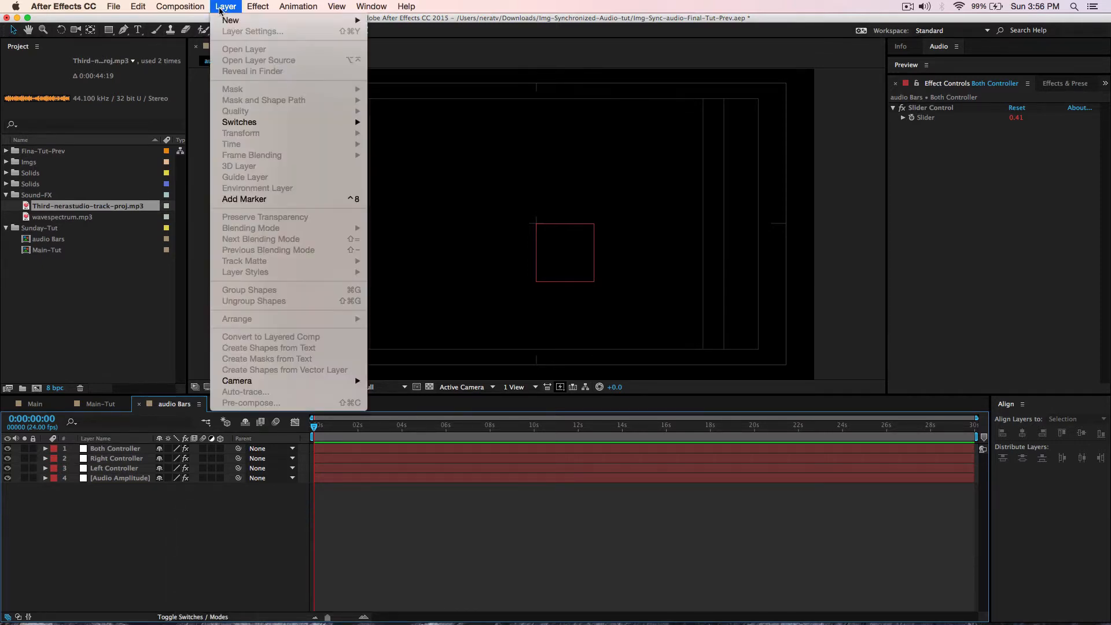
mouse_move(266, 22)
left_click(392, 35)
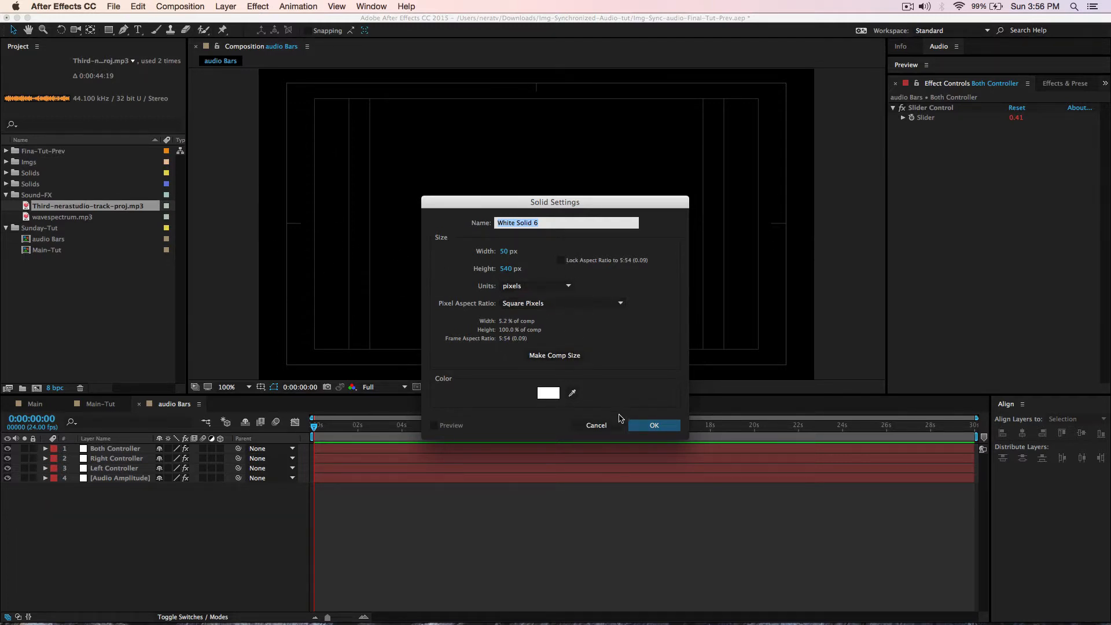
left_click(653, 426)
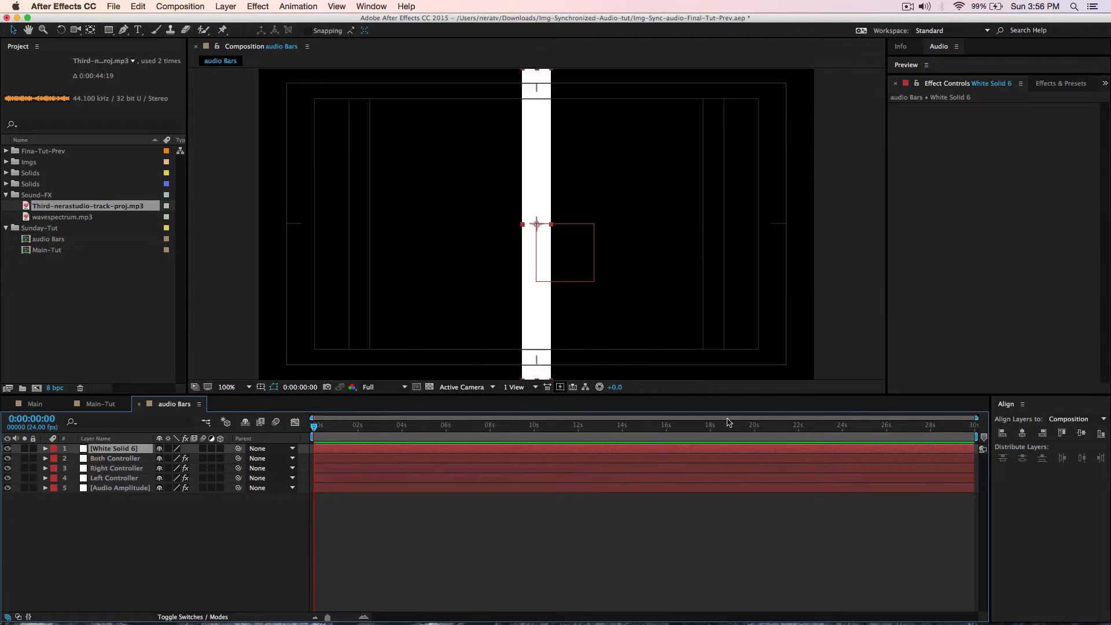
- Align the white solid to the comp's left edge and move its anchor point to the bottom-left corner
left_click(1004, 435)
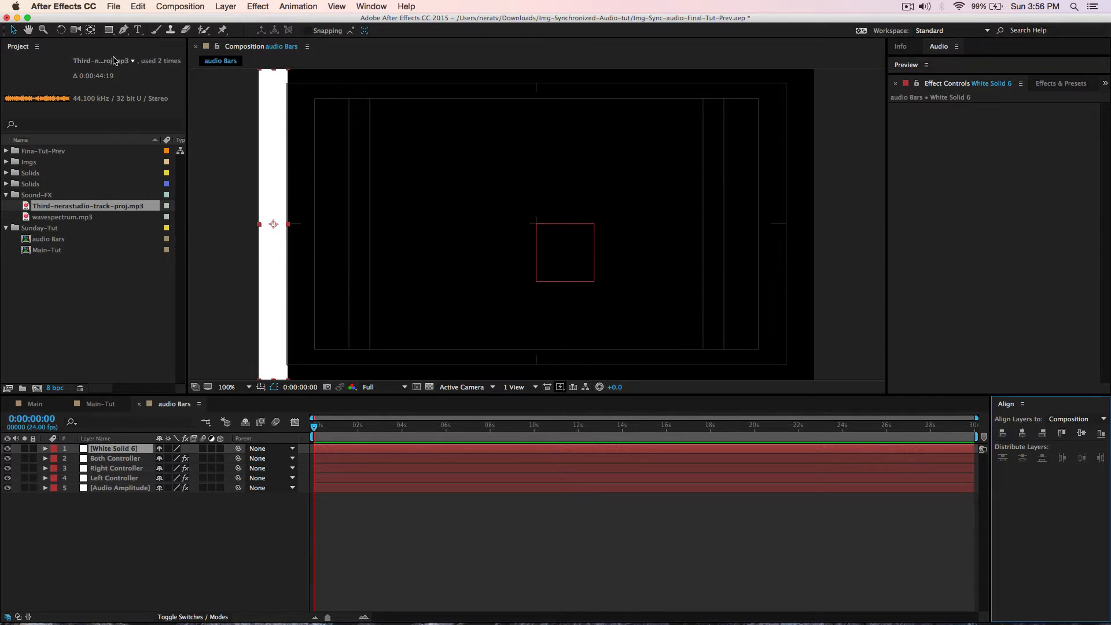
left_click(90, 30)
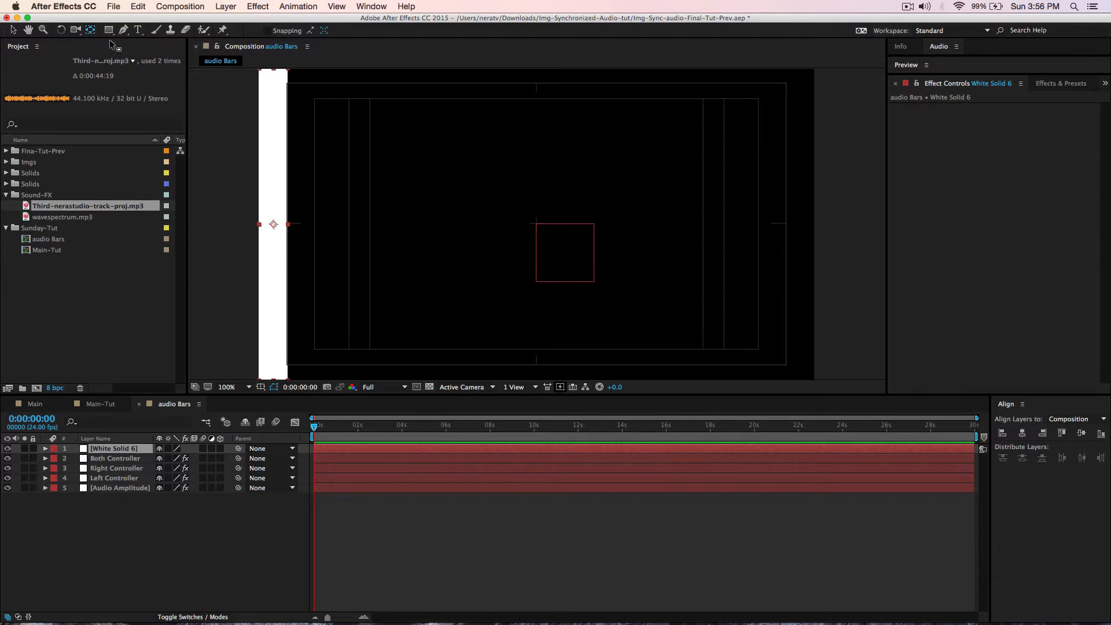
left_click_drag(273, 225, 259, 379)
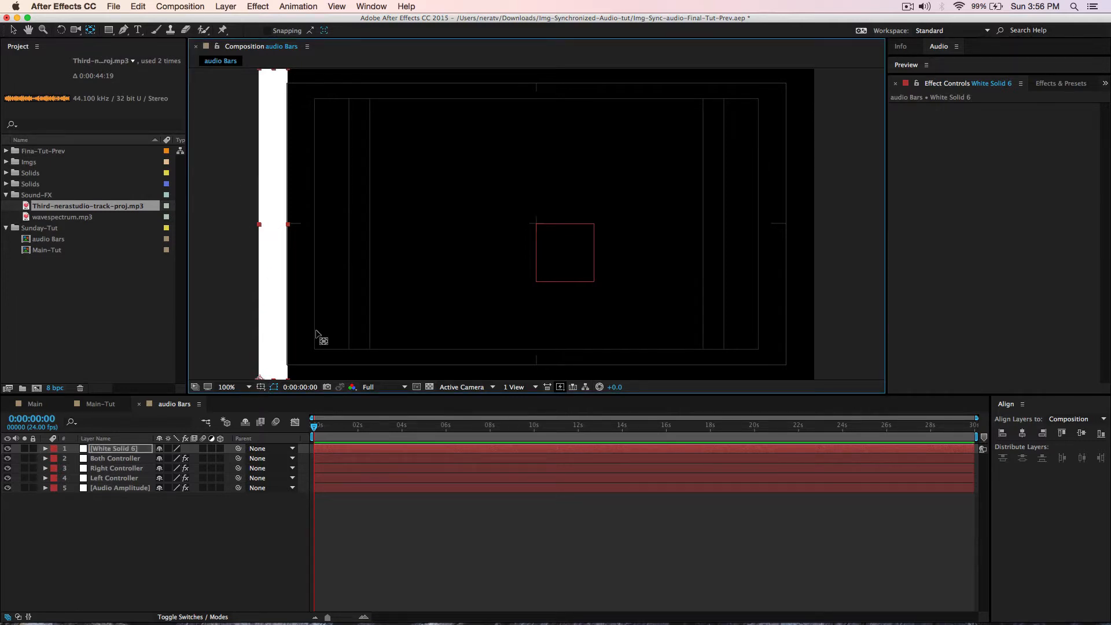
key("period")
key("h")
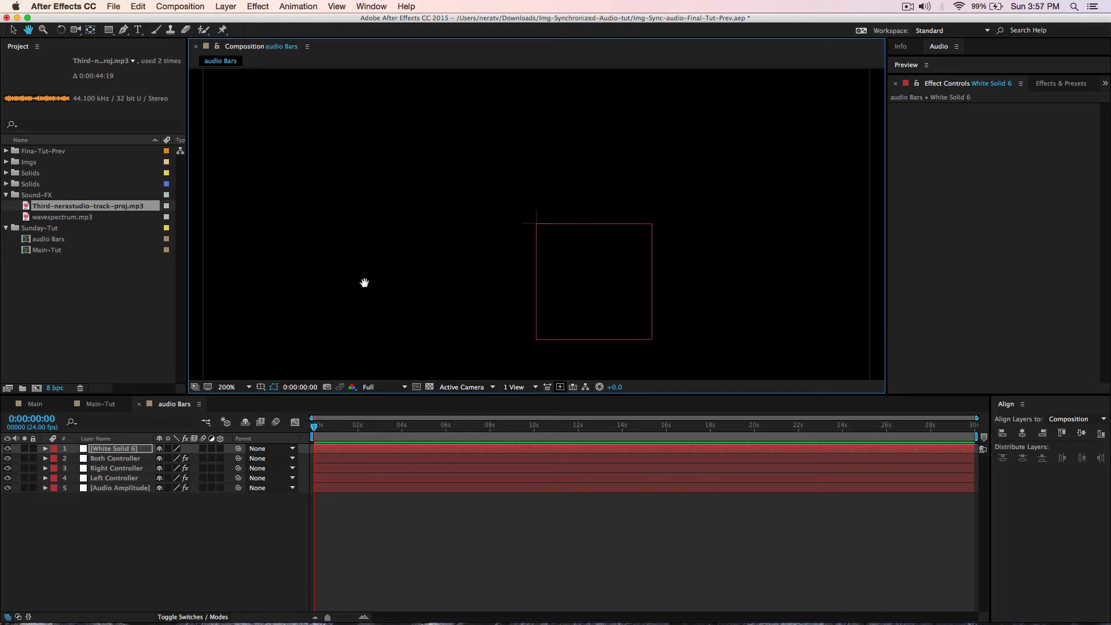
left_click_drag(365, 283, 601, 173)
left_click_drag(464, 279, 511, 265)
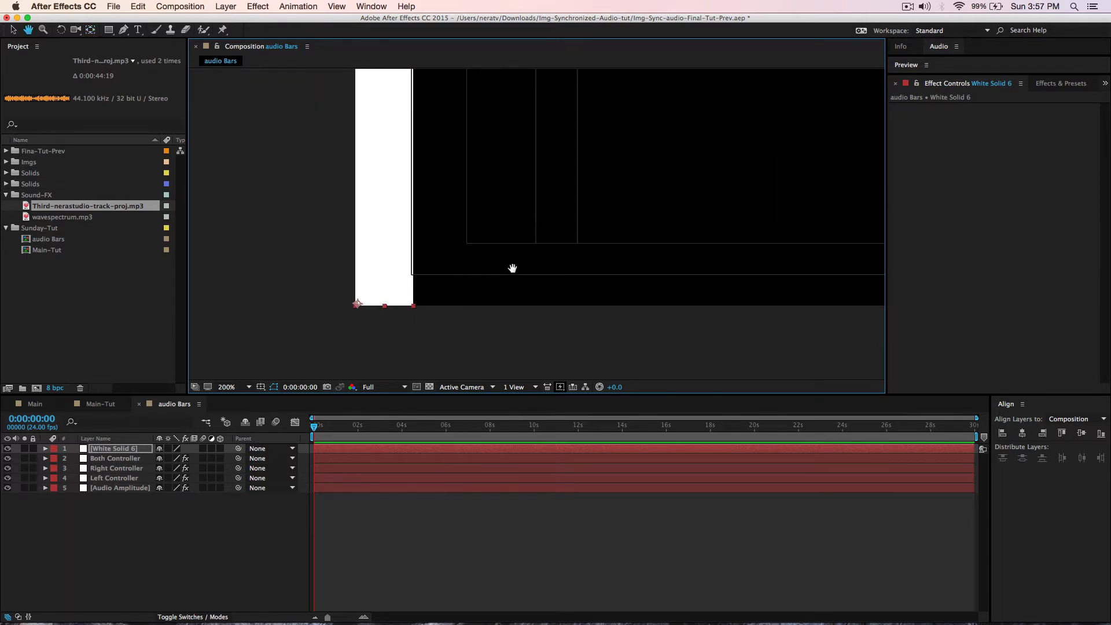
key("y")
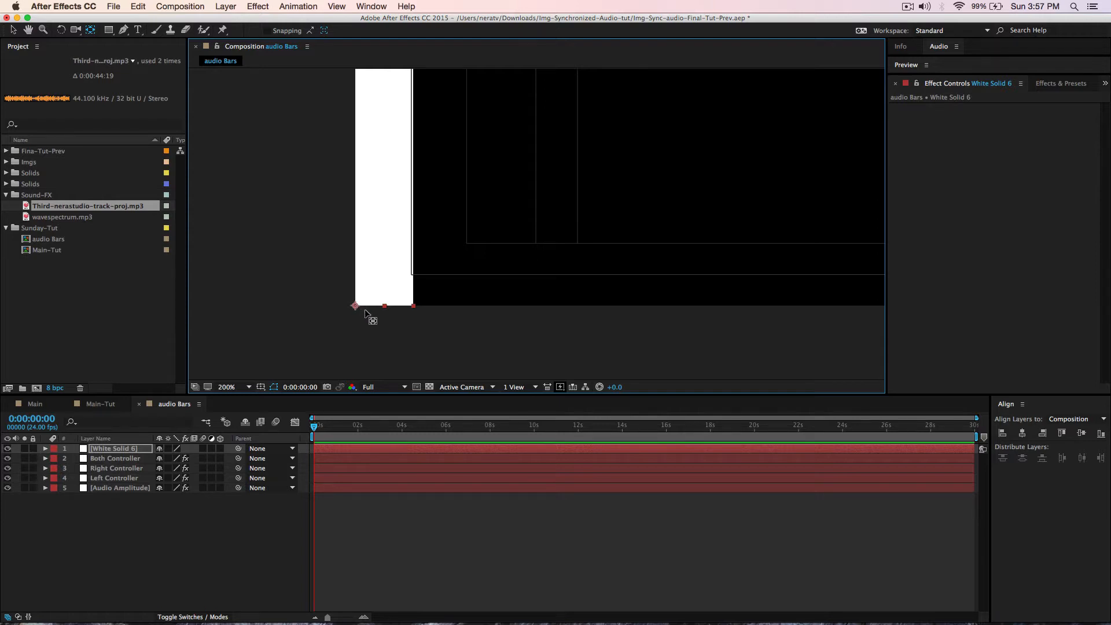
- Rename White Solid 6 to 'Left Bar' and duplicate it twice
left_click(116, 451)
key("Return")
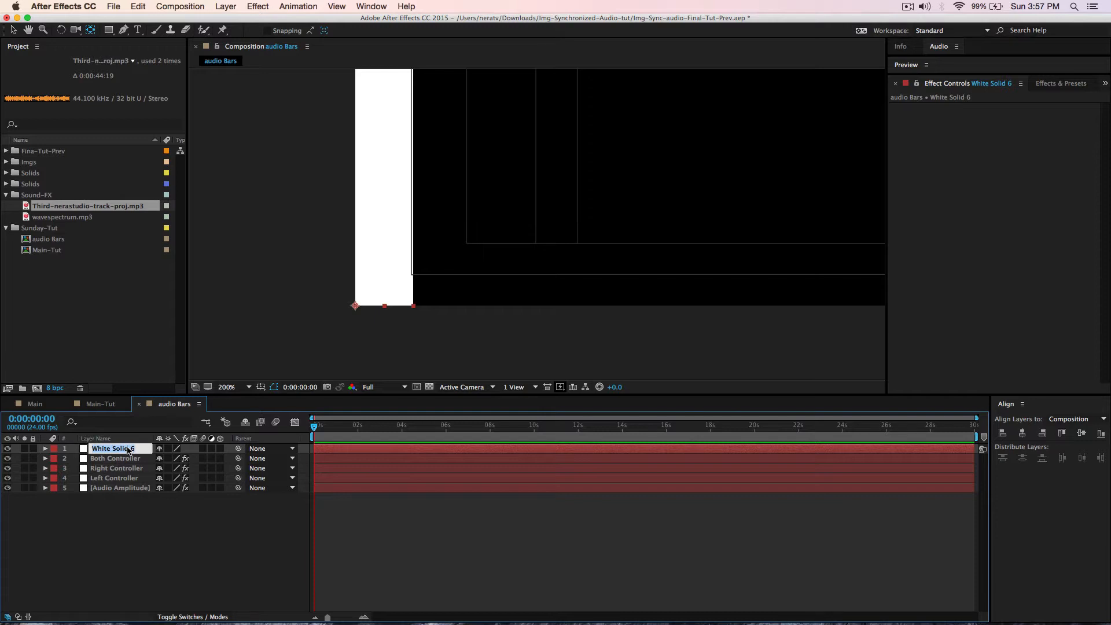
type("Left Bar")
key("Return")
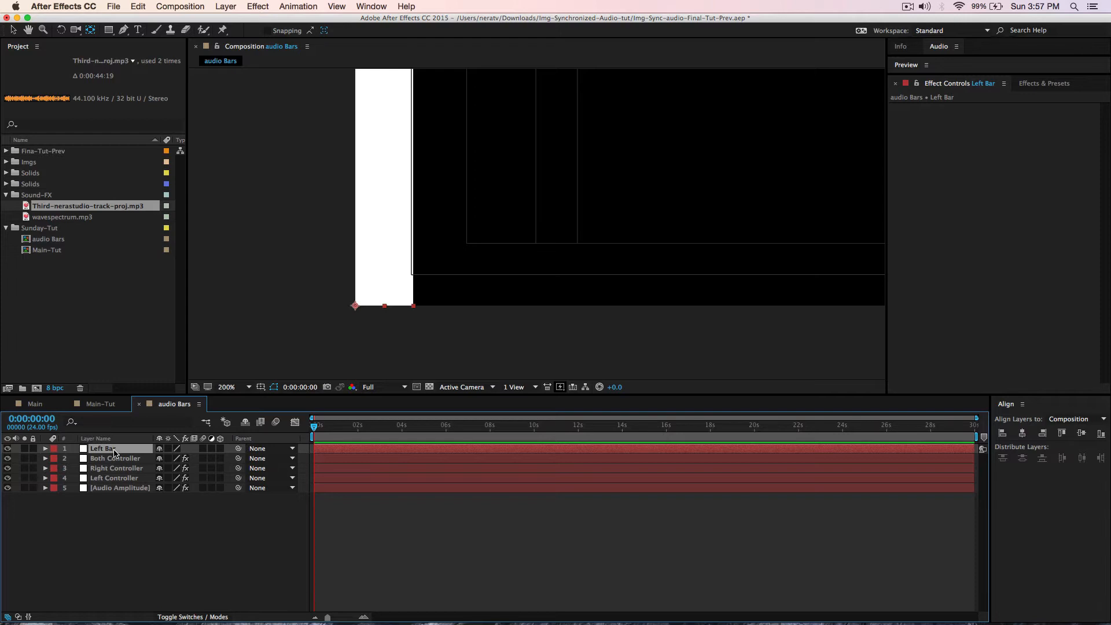
key("super+d")
key("super+d")
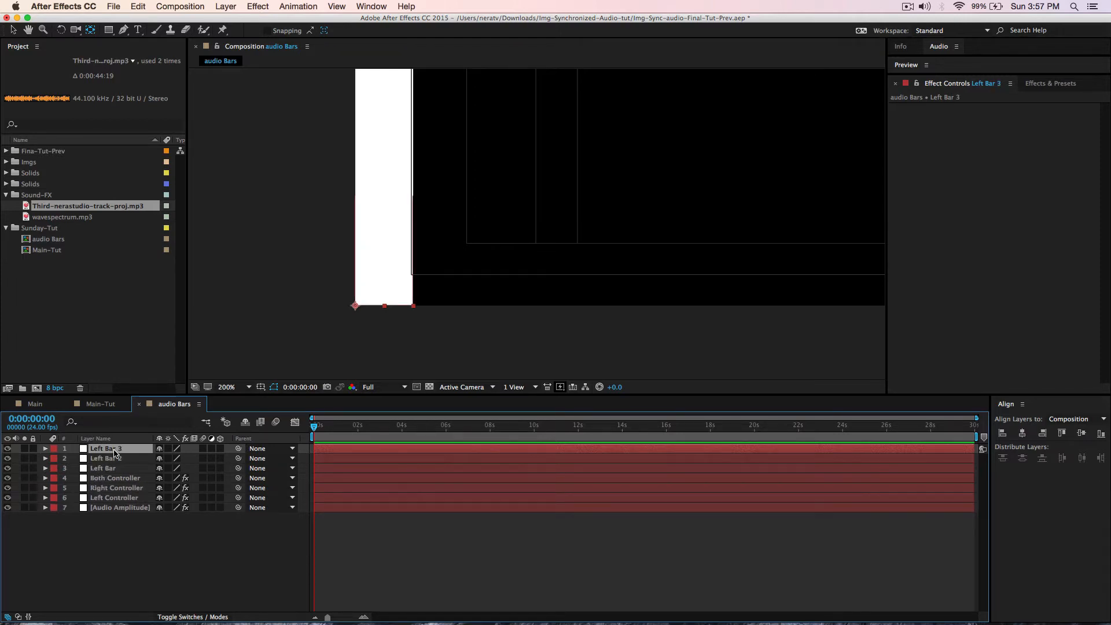
- Rename the two Left Bar duplicates 'Right Bar' and 'Both Bar'
left_click(121, 459)
key("Return")
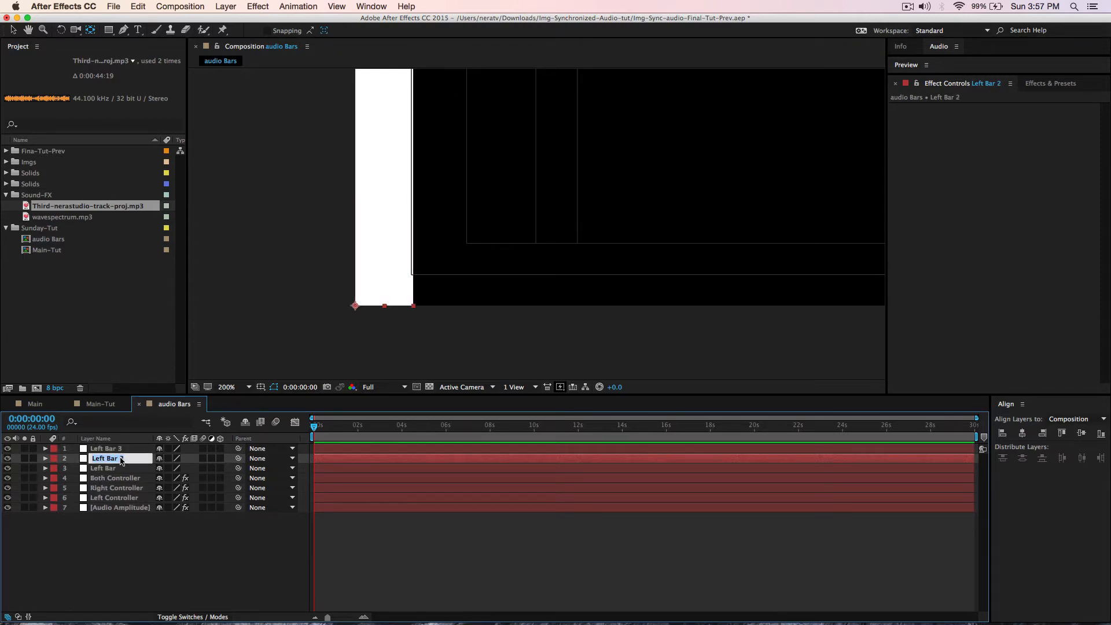
type("Right Ba")
key("Return")
left_click(114, 449)
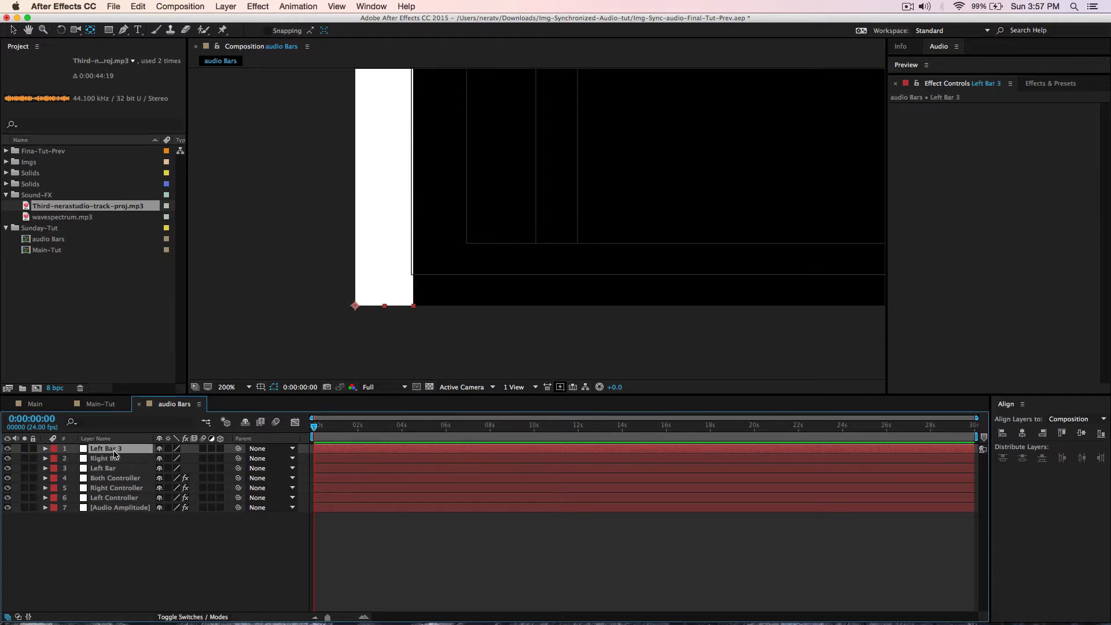
key("Return")
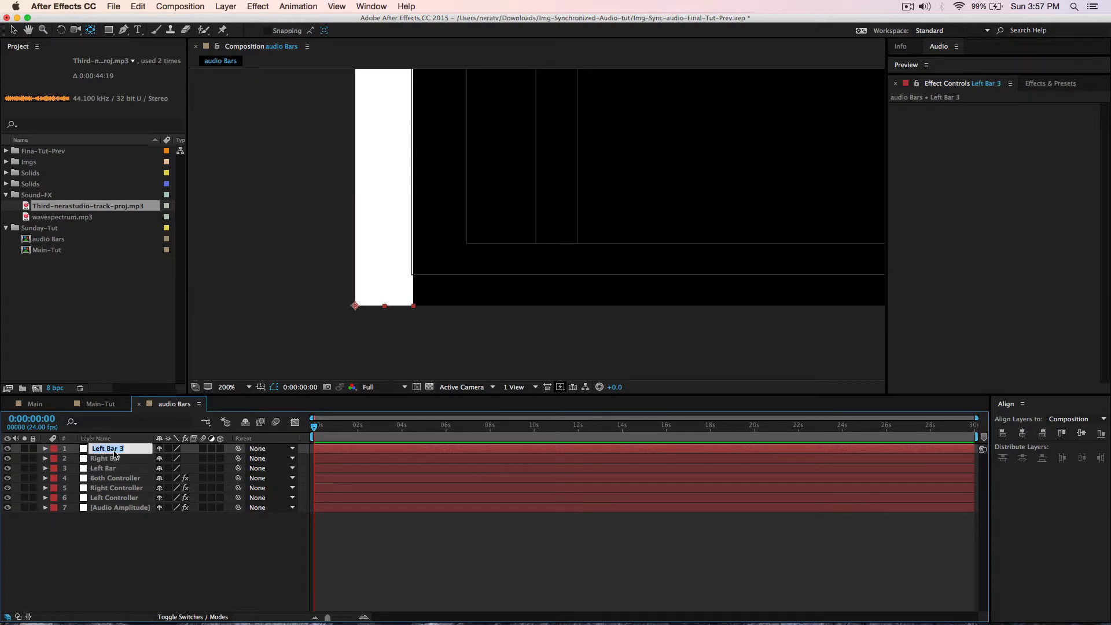
type("Both B")
key("Return")
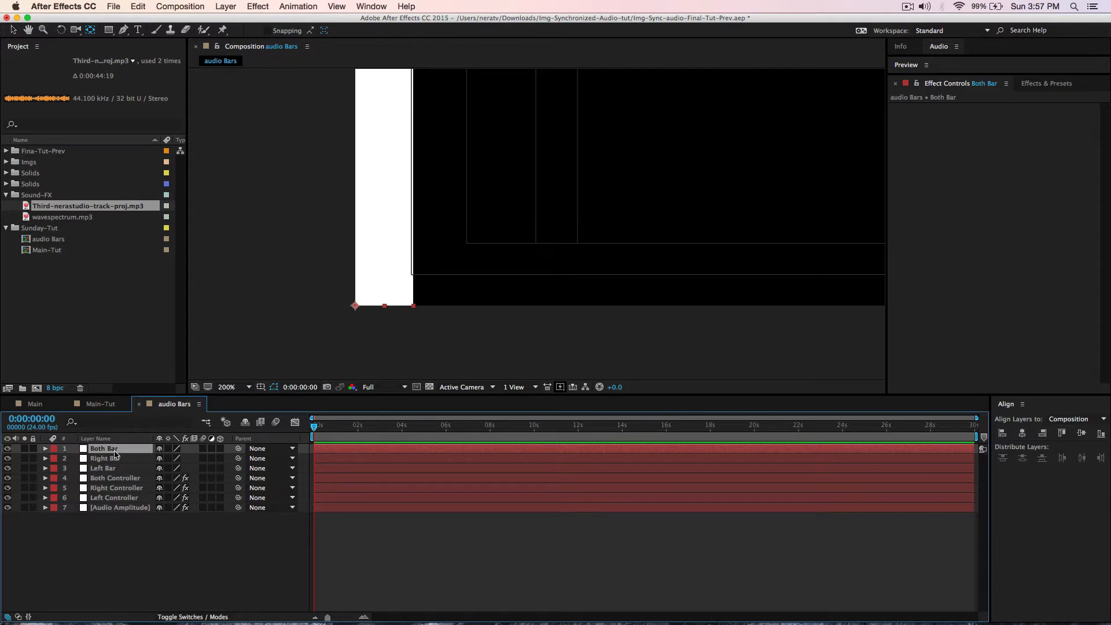
- Expand the Left, Right and Both Controller layers and enlarge the timeline to show them
left_click(45, 498)
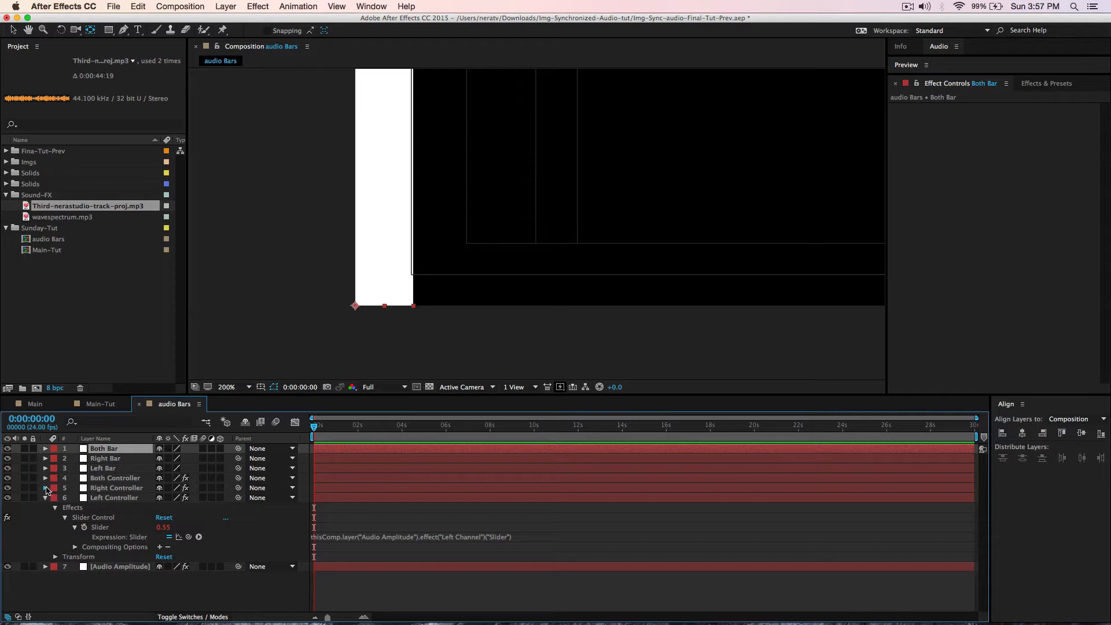
left_click(45, 488)
left_click(45, 478)
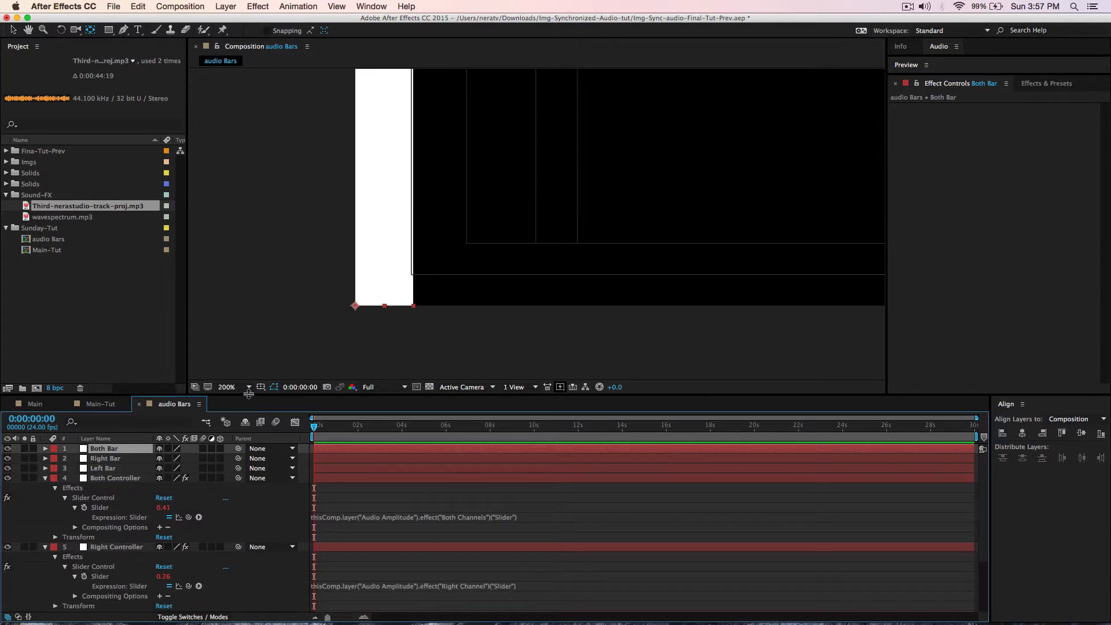
left_click_drag(249, 394, 249, 338)
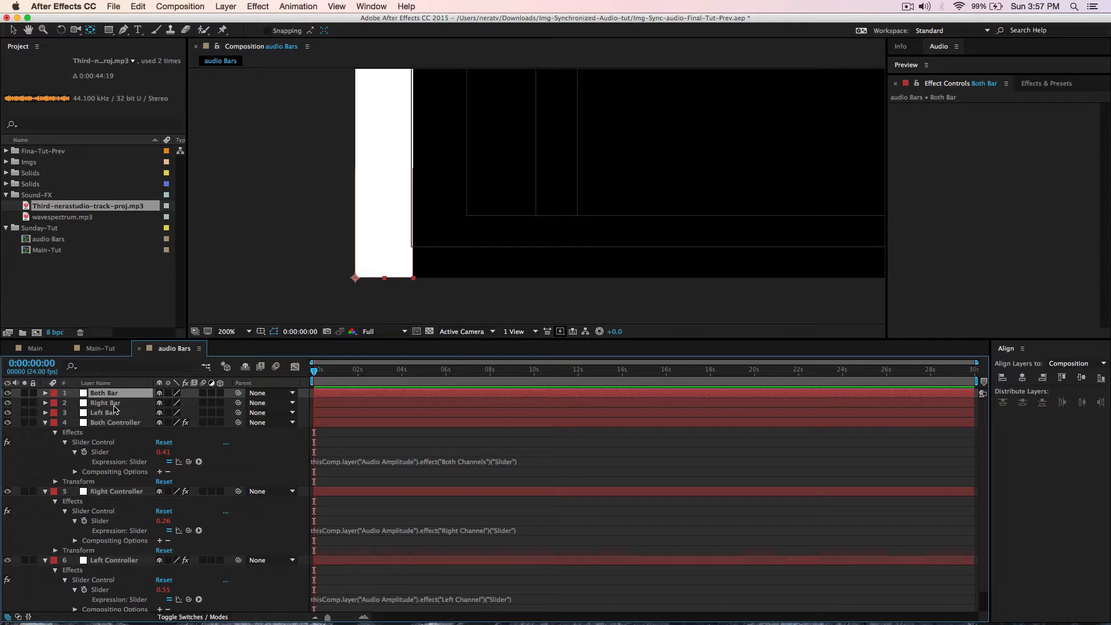
- Nudge Right Bar and Both Bar with arrow keys so they sit beside Left Bar
left_click(114, 404)
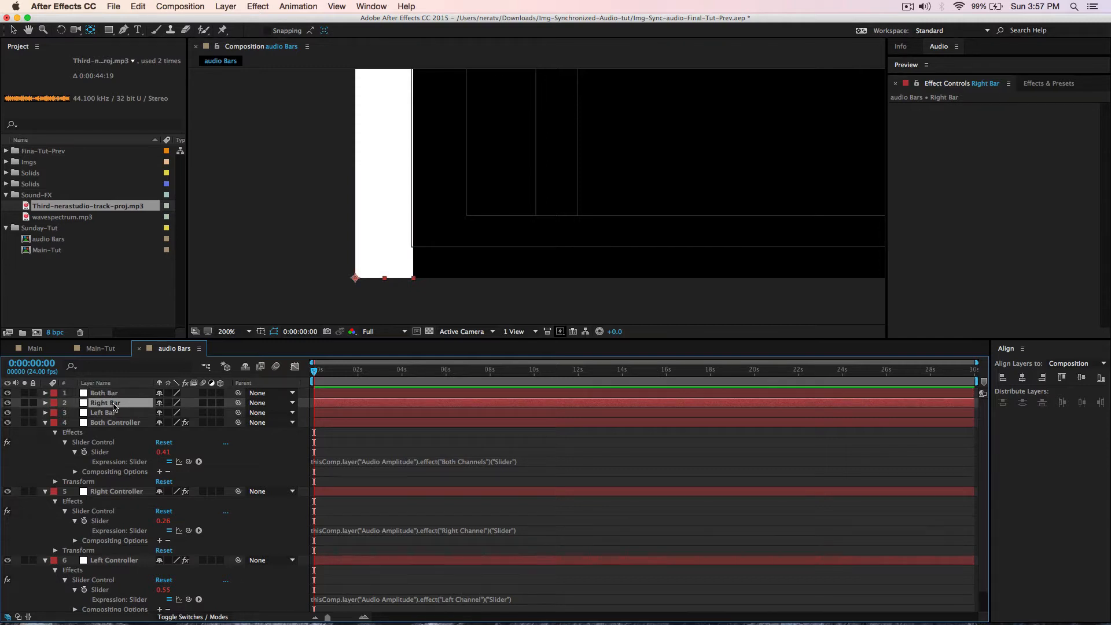
left_click(112, 394, "shift")
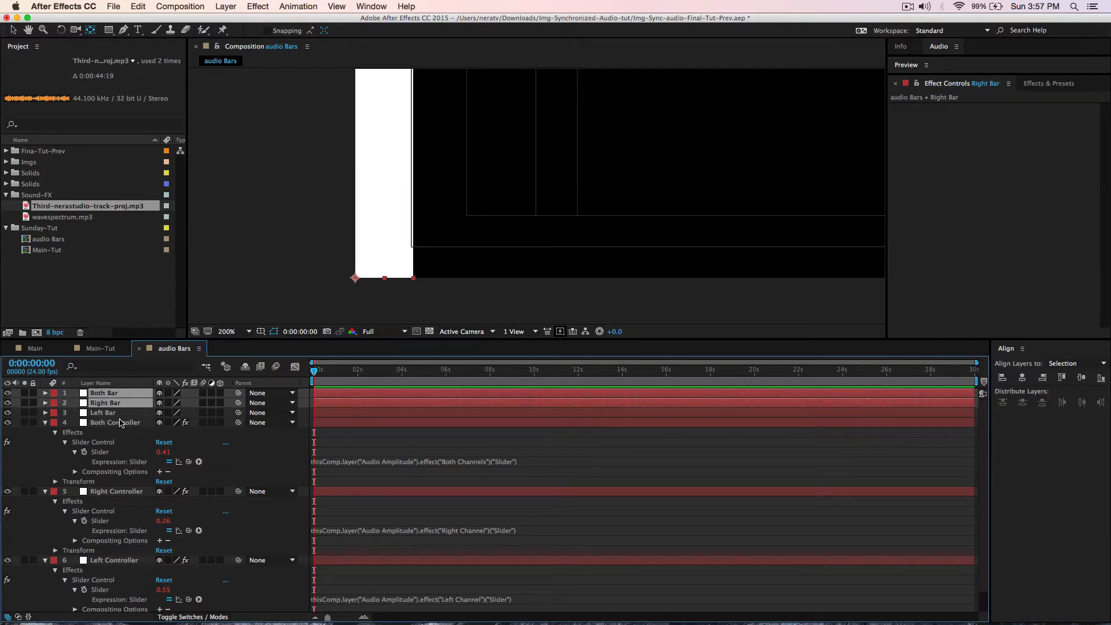
key("Right")
key("Right")
key("Right")
key("Right")
key("Right")
key("Right")
key("Right")
key("Right")
key("Right")
key("Right")
key("Right")
key("Right")
key("Right")
key("Right")
key("Right")
key("Right")
key("Right")
key("Right")
key("Right")
key("Right")
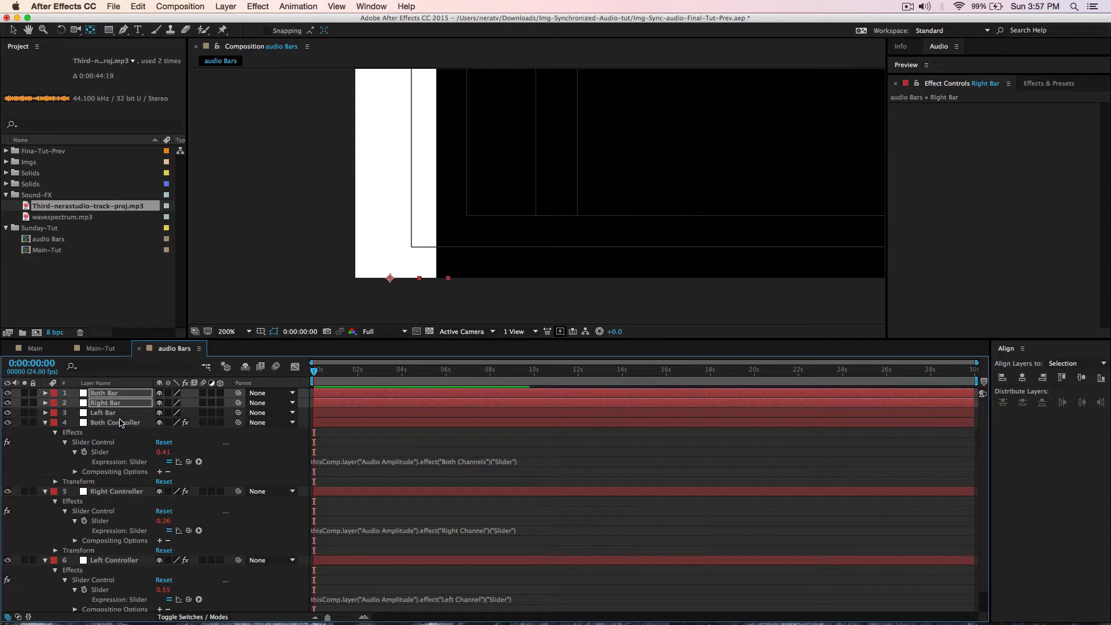
key("Right")
key("Right")
key("Right")
key("Right")
key("Right")
key("Right")
key("Right")
key("Right")
key("Right")
key("Right")
key("Right")
key("Right")
key("Right")
key("Right")
key("Right")
key("Right")
key("Right")
key("Right")
key("Right")
key("Right")
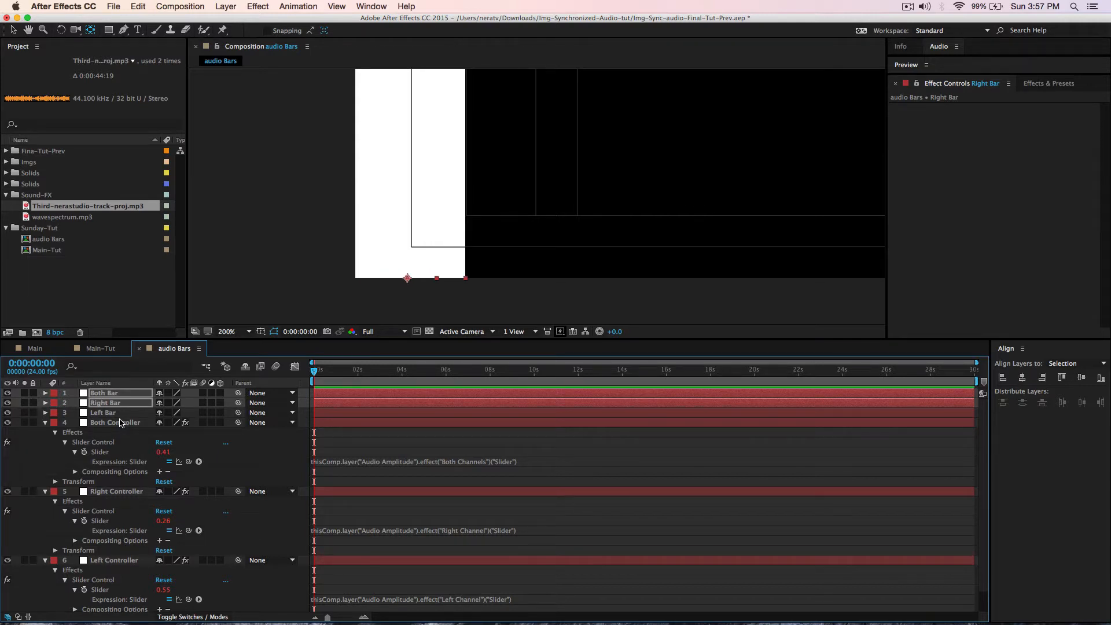
key("Left")
key("Left")
key("Left")
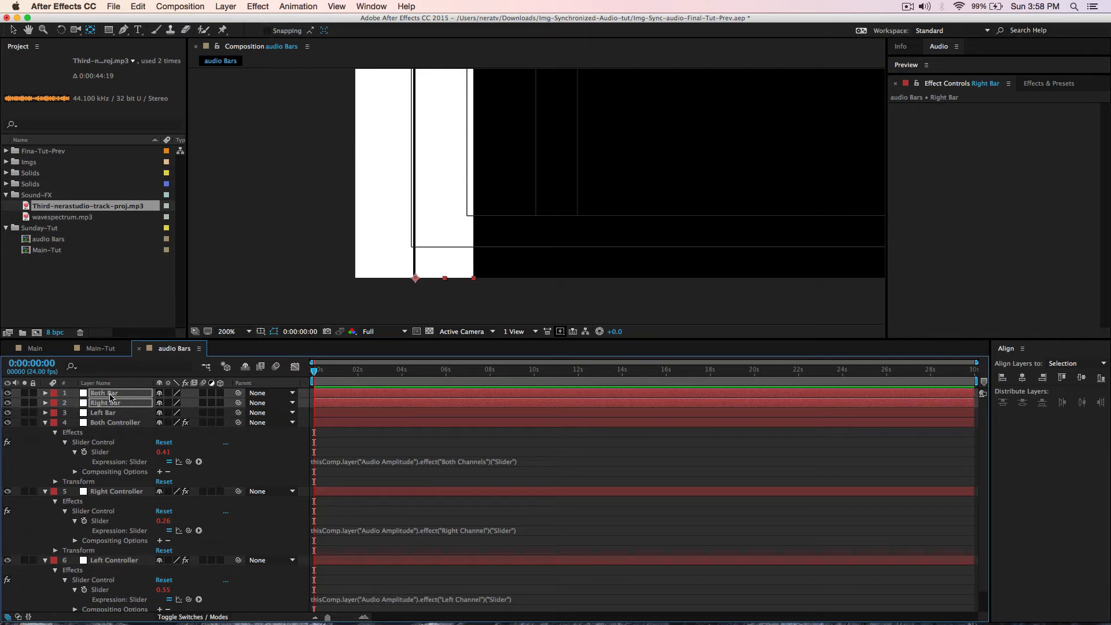
left_click(362, 493)
left_click(140, 394)
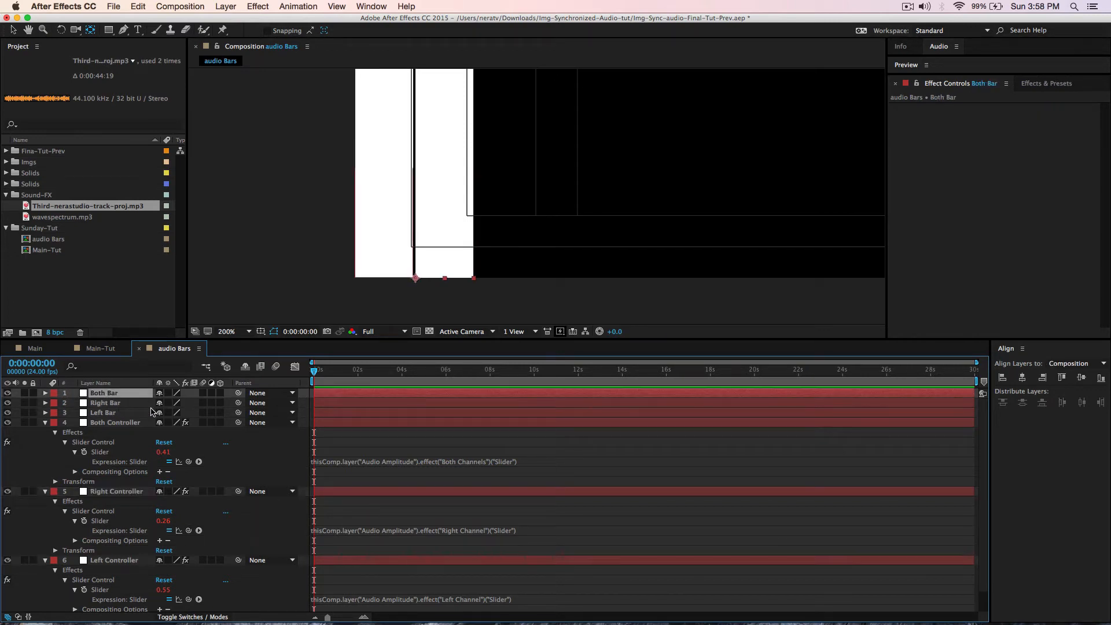
key("Right")
key("Right")
key("Right")
key("Right")
key("Right")
key("Right")
key("Right")
key("Right")
key("Right")
key("Right")
key("Right")
key("Right")
key("Right")
key("Right")
key("Right")
key("Right")
key("Right")
key("Right")
key("Right")
key("Right")
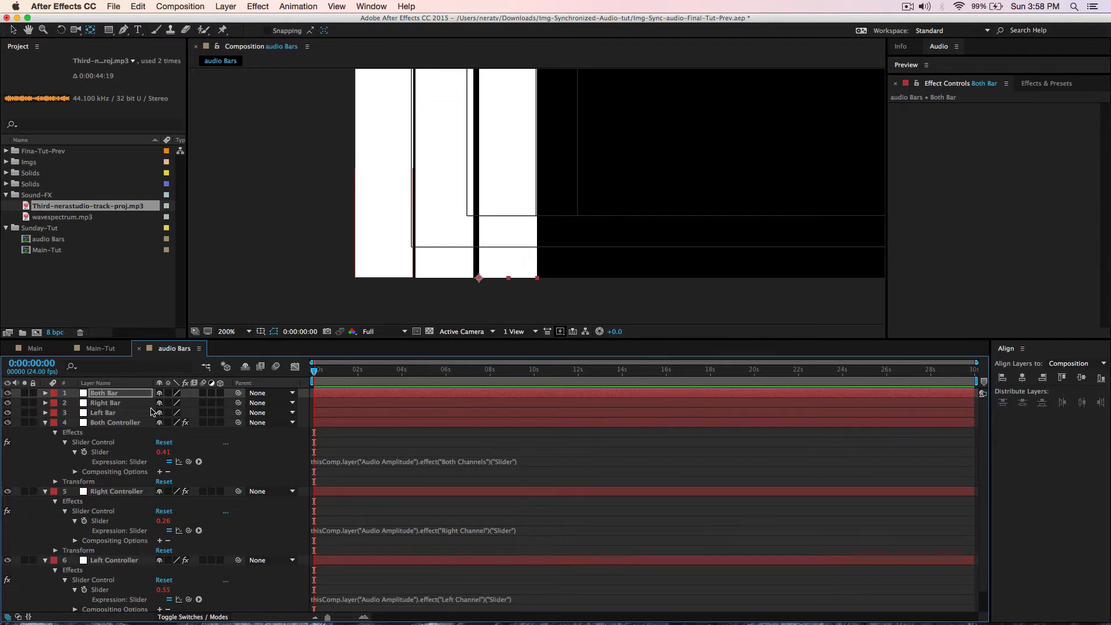
key("Left")
key("Left")
key("Left")
key("Left")
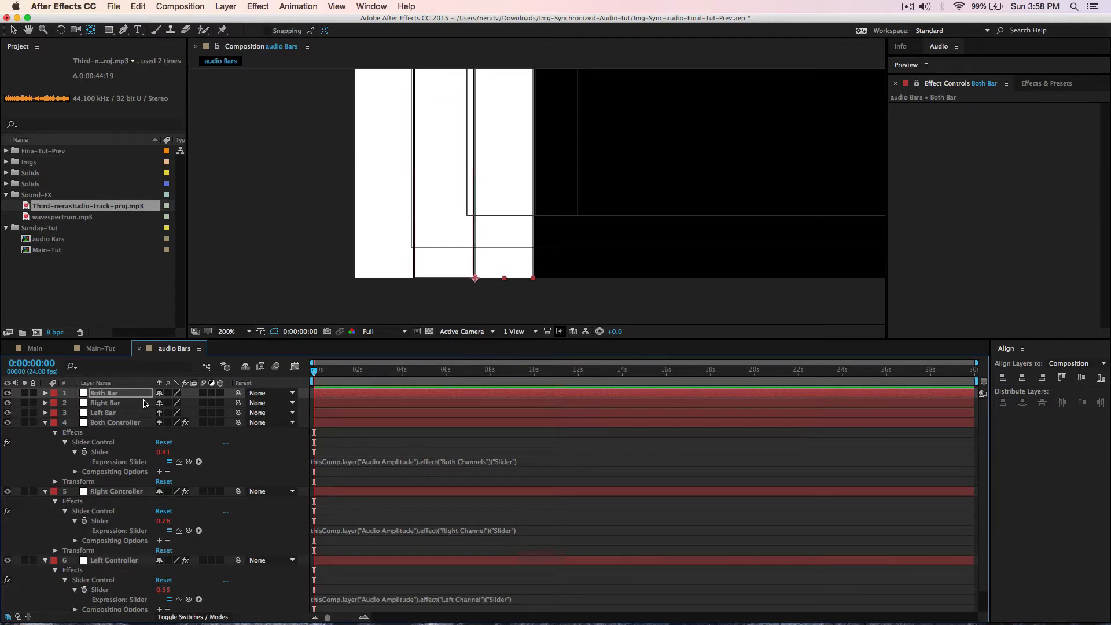
left_click(441, 225)
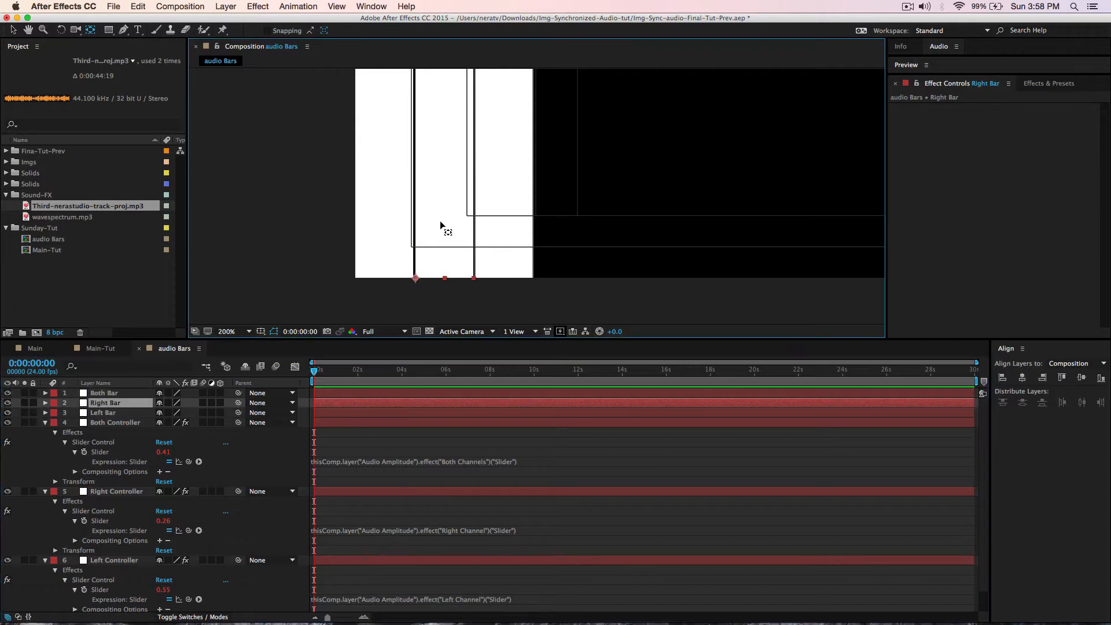
left_click(496, 203)
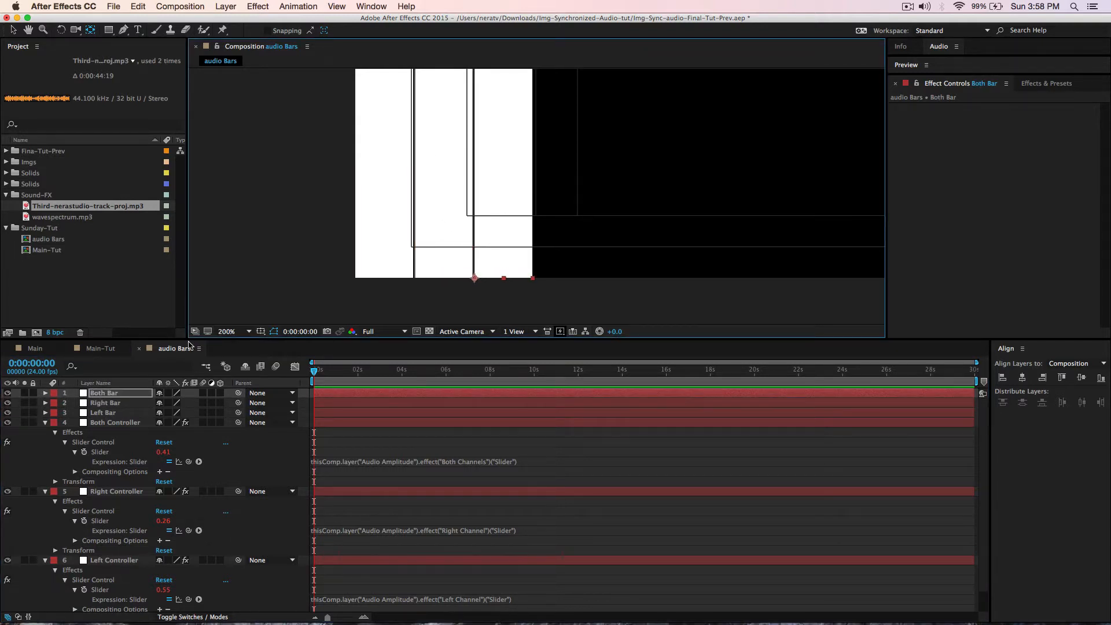
- Fit the composition in the viewer, turn off Title/Action Safe guides, and select Left Bar
left_click(250, 332)
left_click(255, 353)
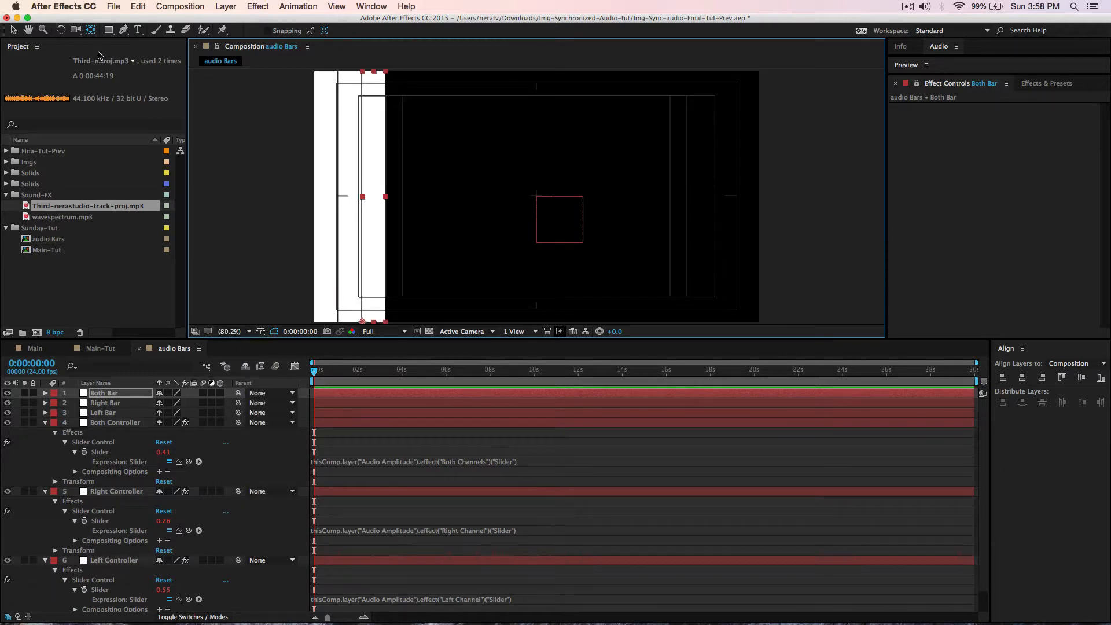
left_click(14, 30)
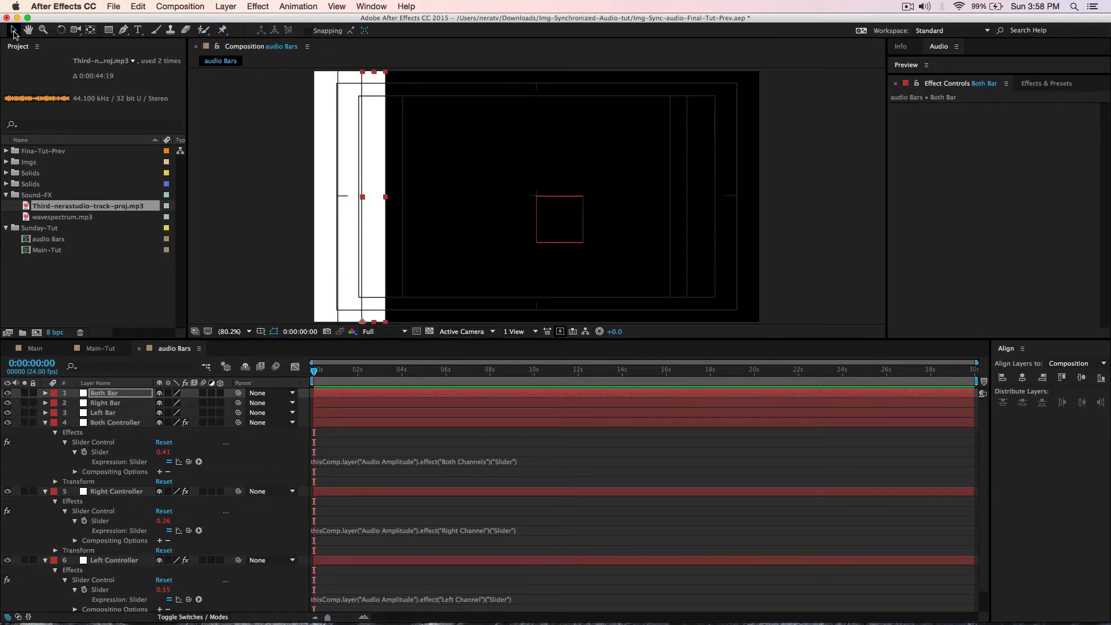
left_click(274, 202)
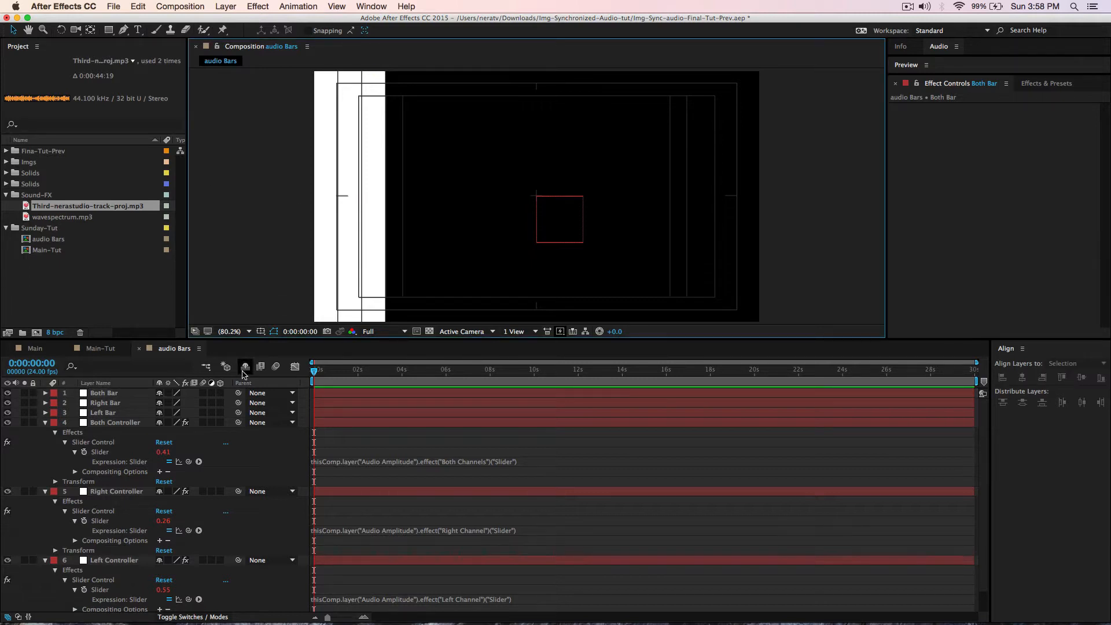
left_click(260, 332)
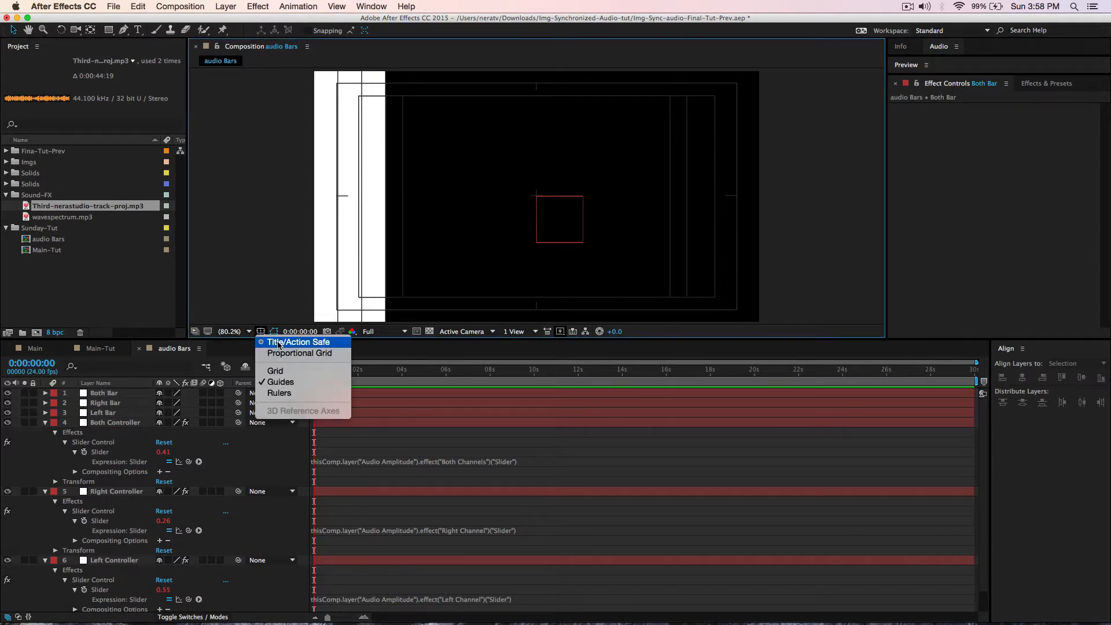
left_click(278, 345)
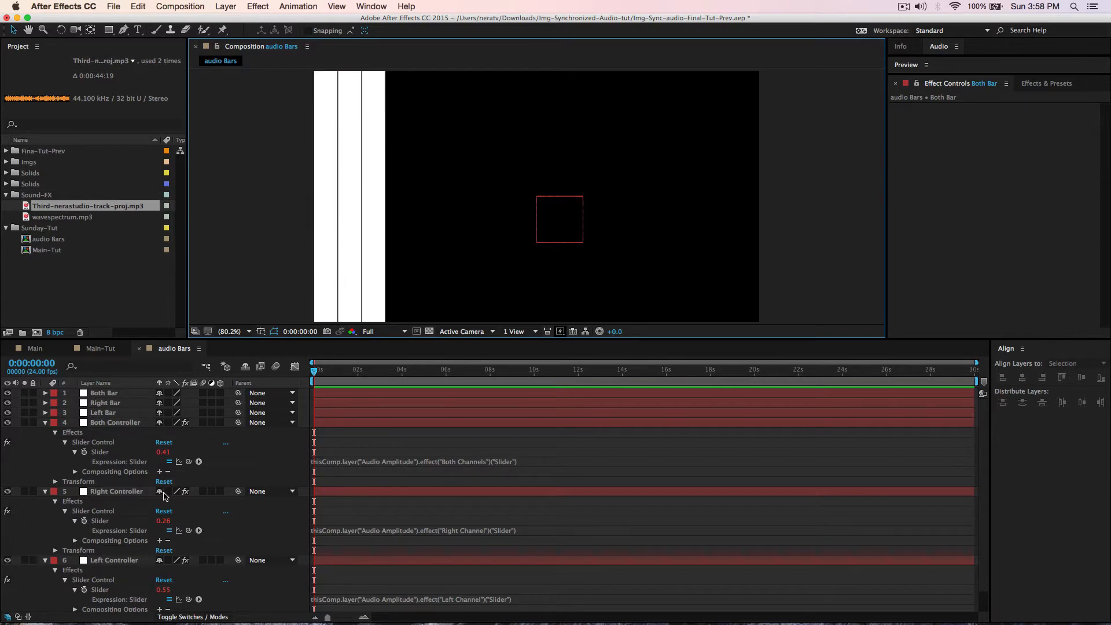
left_click(104, 413)
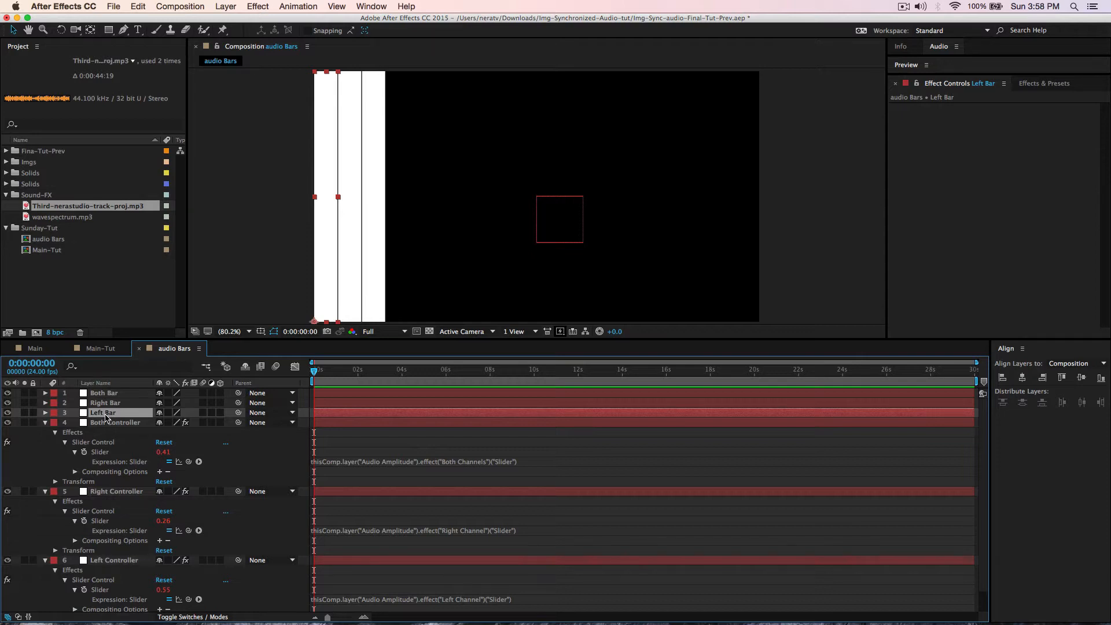
- Give Left Bar's Scale the expression x=100; y=Left Controller Slider; [x,y], then scrub to check it
key("s")
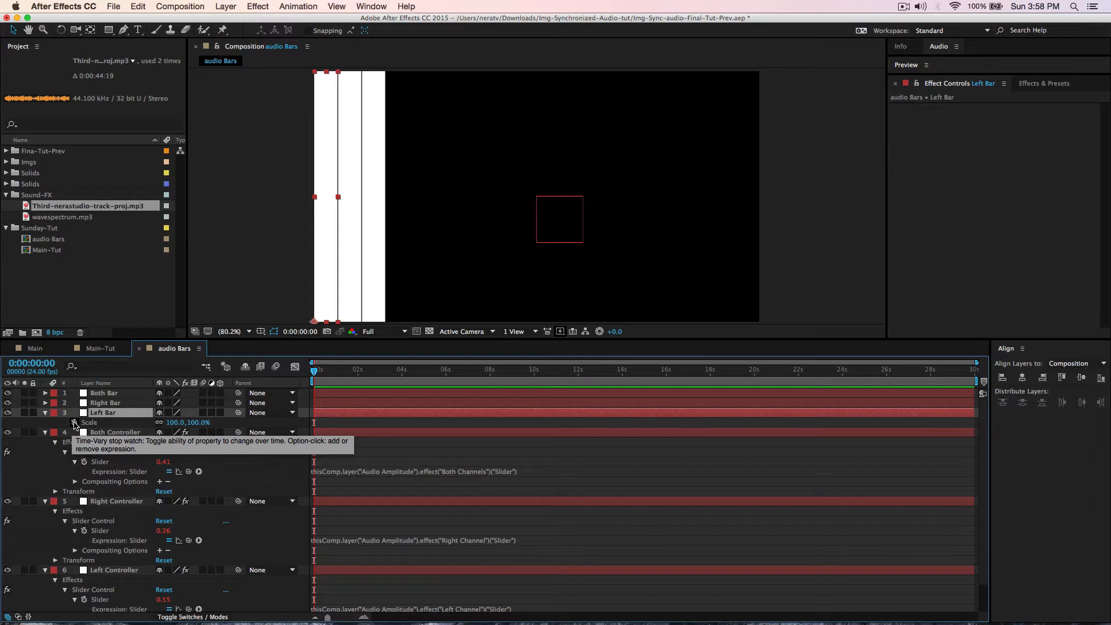
left_click(75, 423, "alt")
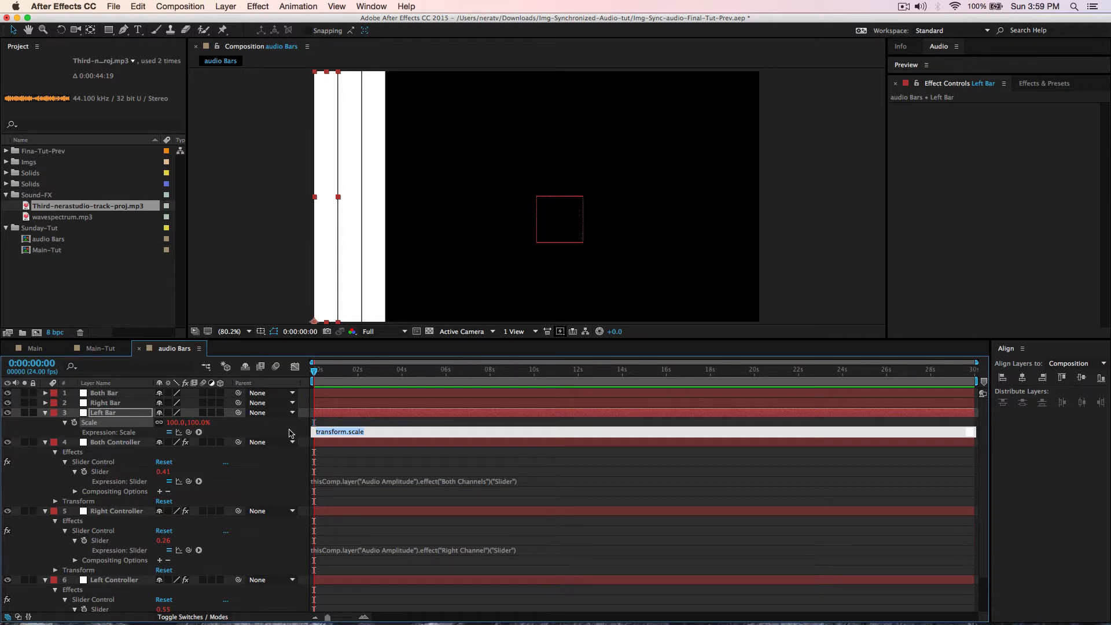
type("x=100;")
key("Return")
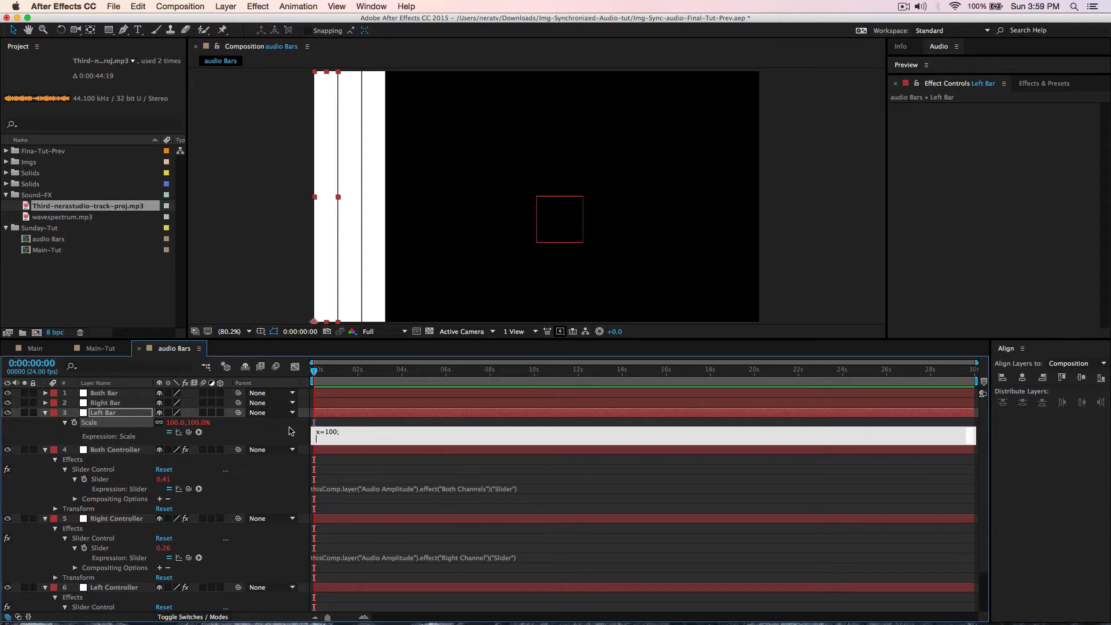
type("y=")
left_click_drag(188, 432, 119, 591)
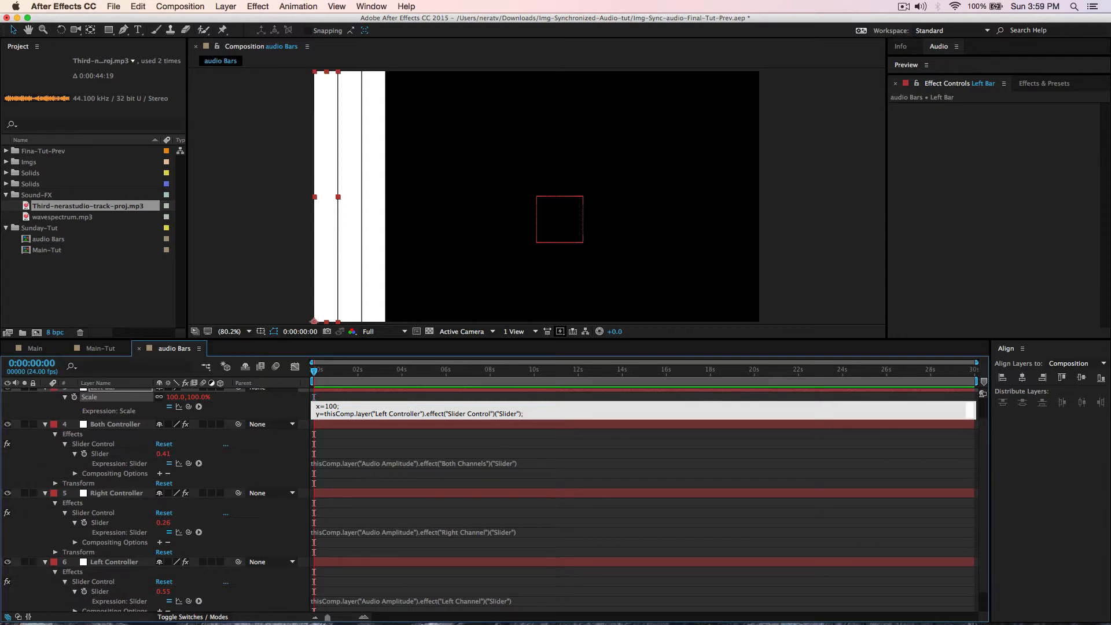
key("Return")
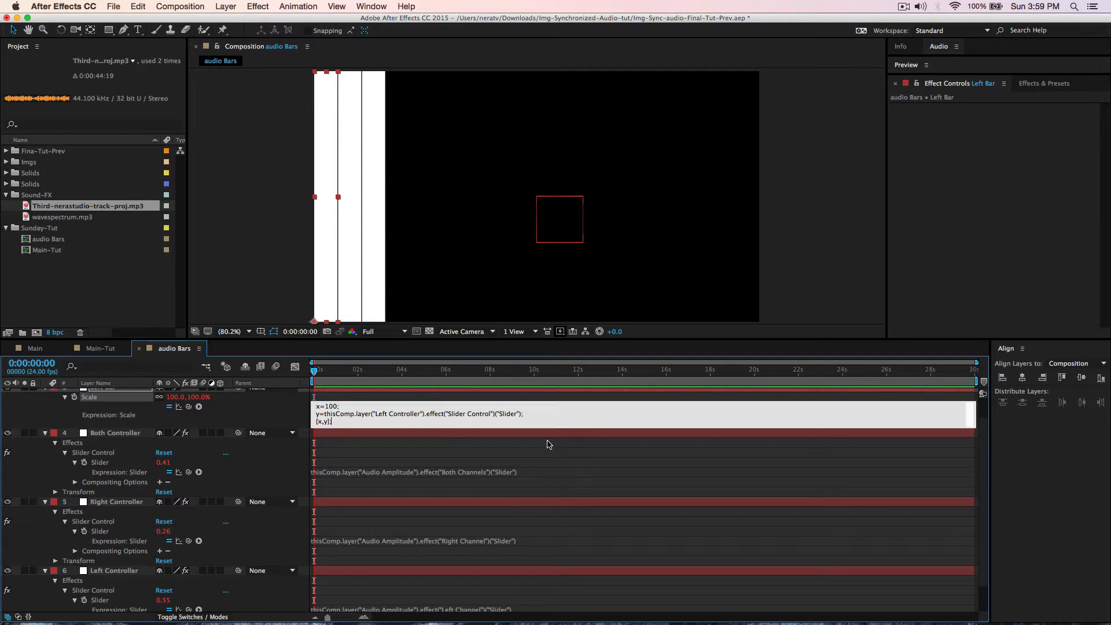
left_click(548, 444)
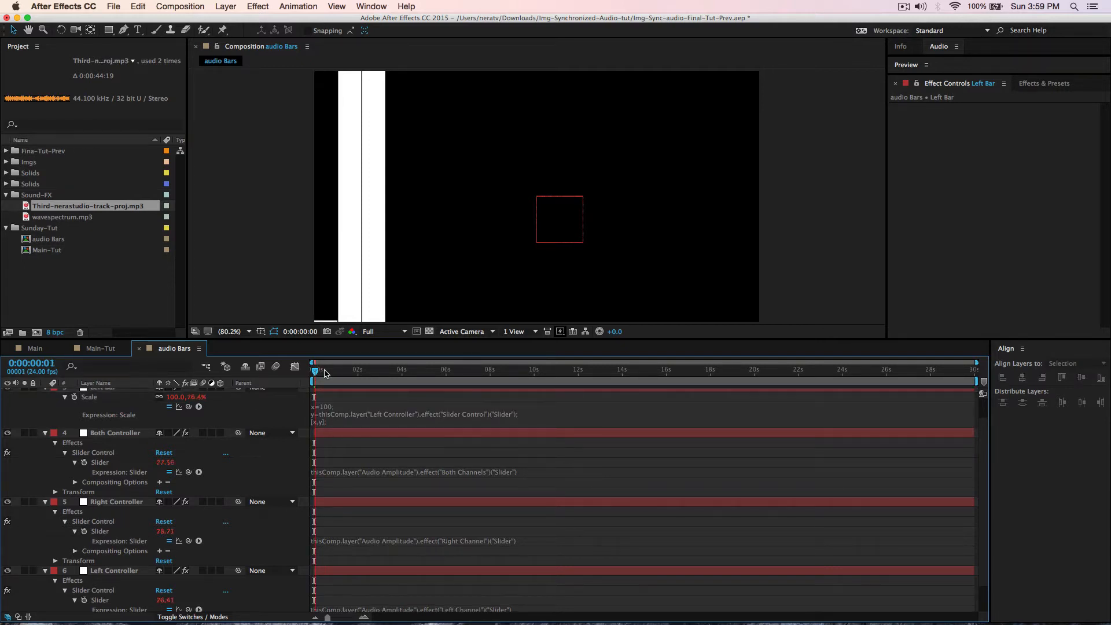
mouse_move(314, 371)
left_mouse_down()
mouse_move(380, 379)
mouse_move(335, 377)
left_mouse_up()
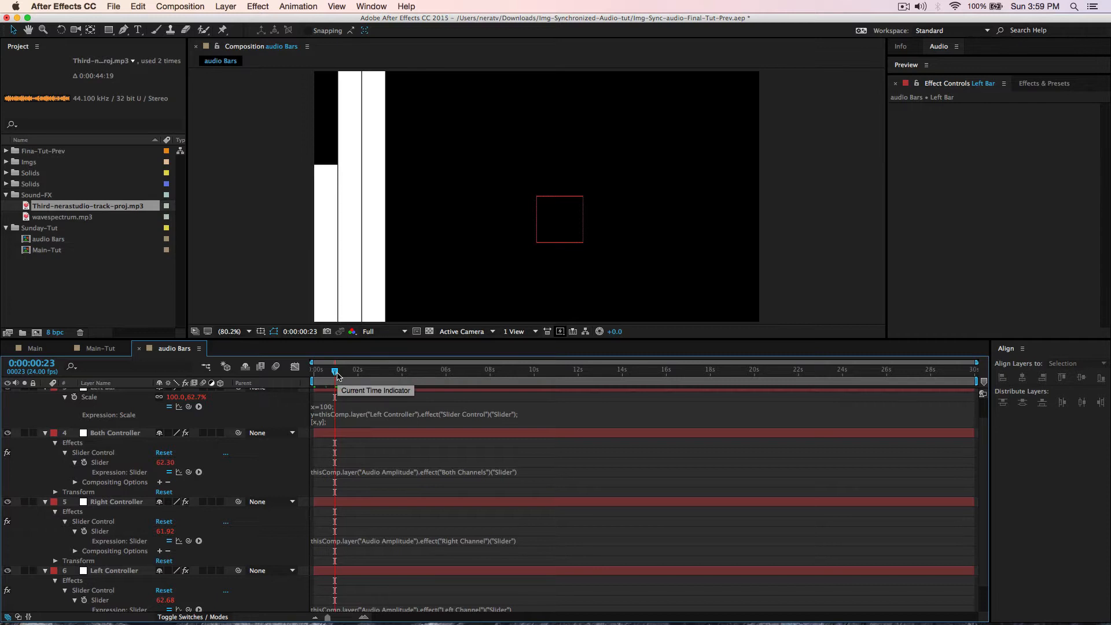
scroll(225, 453, "up", 1)
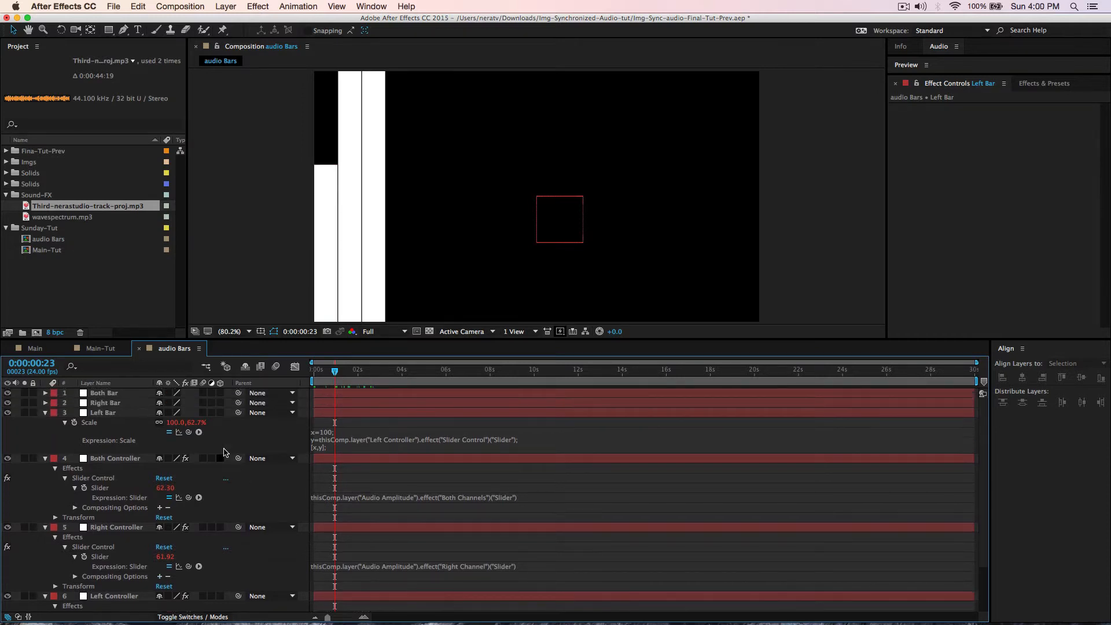
left_click(46, 412)
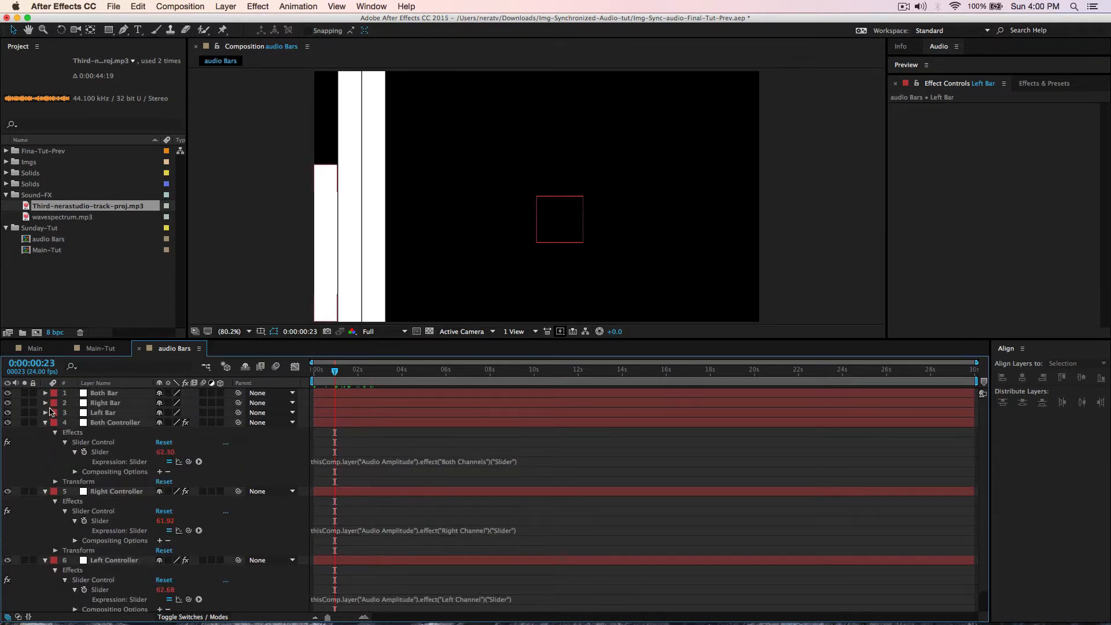
- Give Right Bar's Scale the expression x=100; y=Right Controller Slider; [x,y], checked at 0:00:02:16
left_click(104, 404)
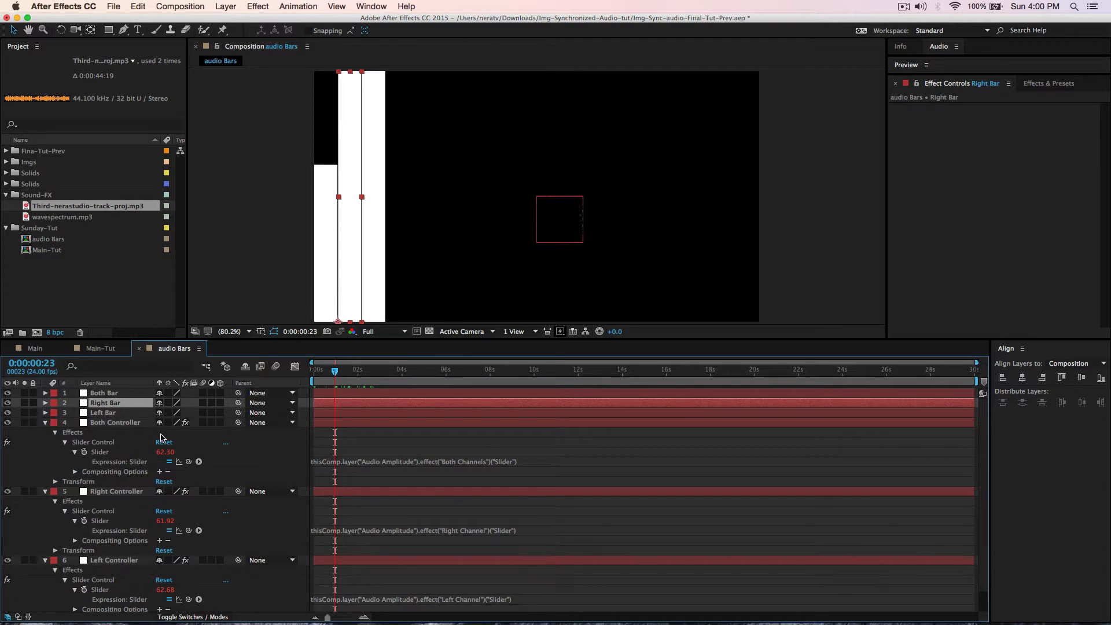
key("s")
left_click(75, 412, "alt")
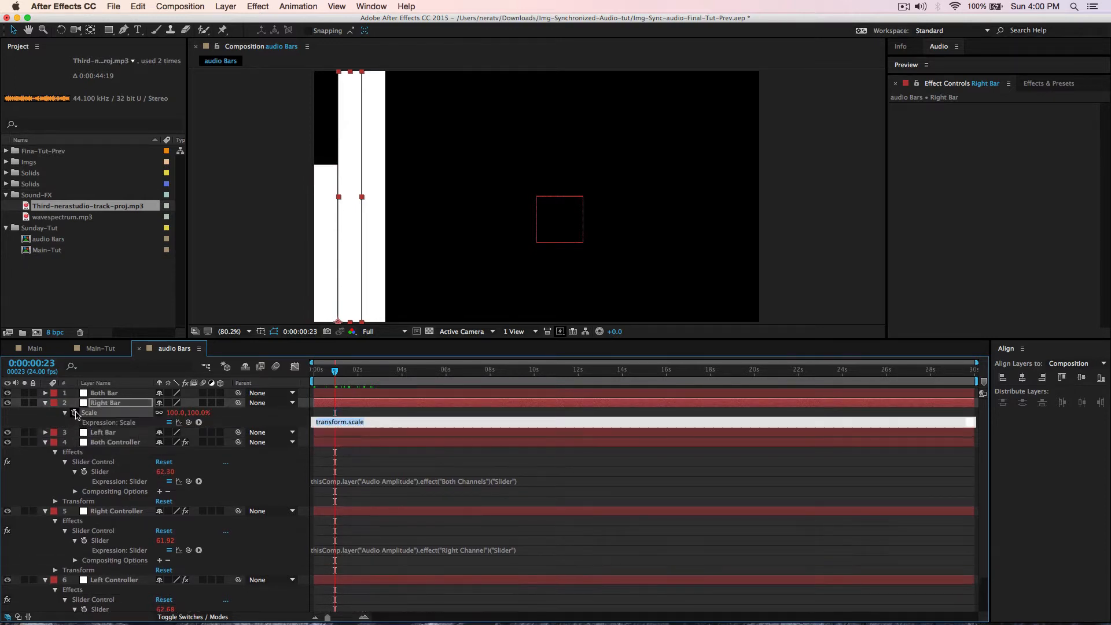
type("x=100;")
key("Return")
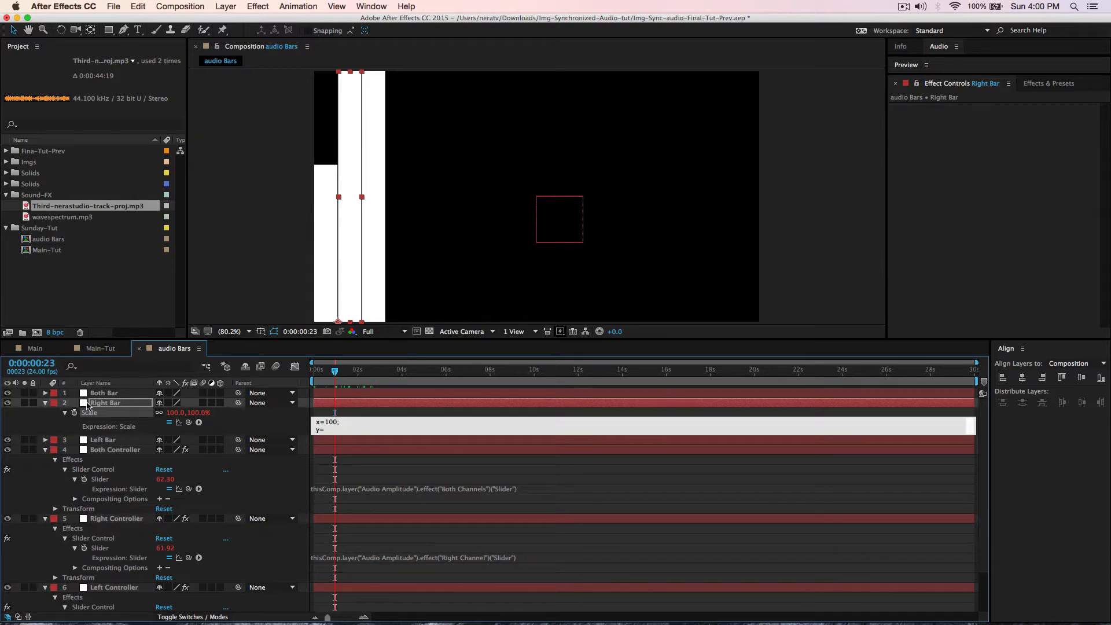
left_click_drag(188, 422, 109, 552)
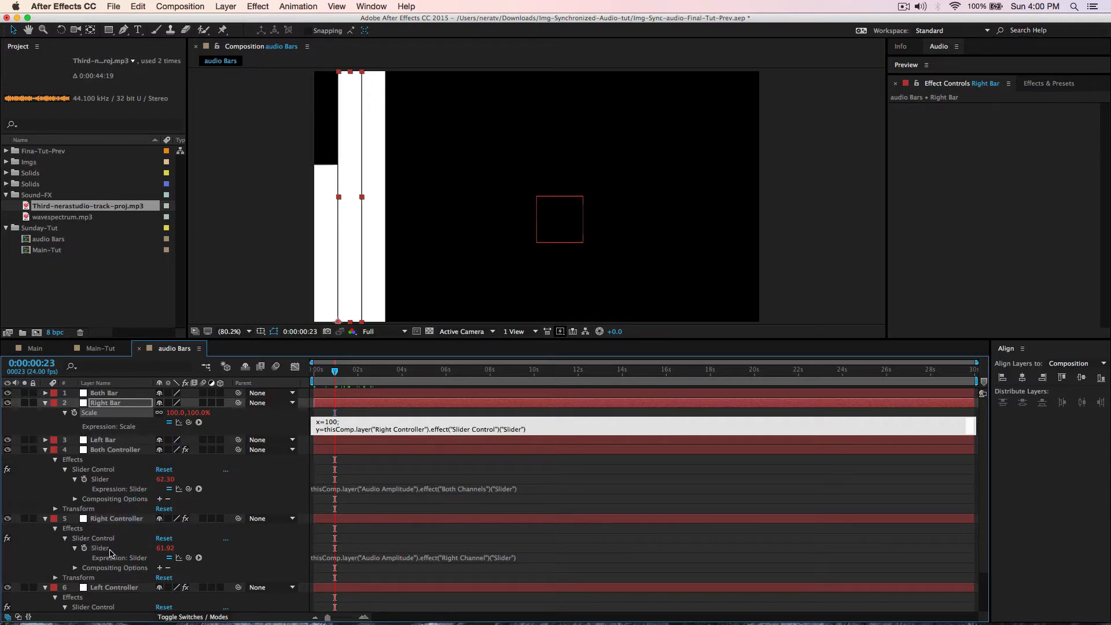
type(";")
key("Return")
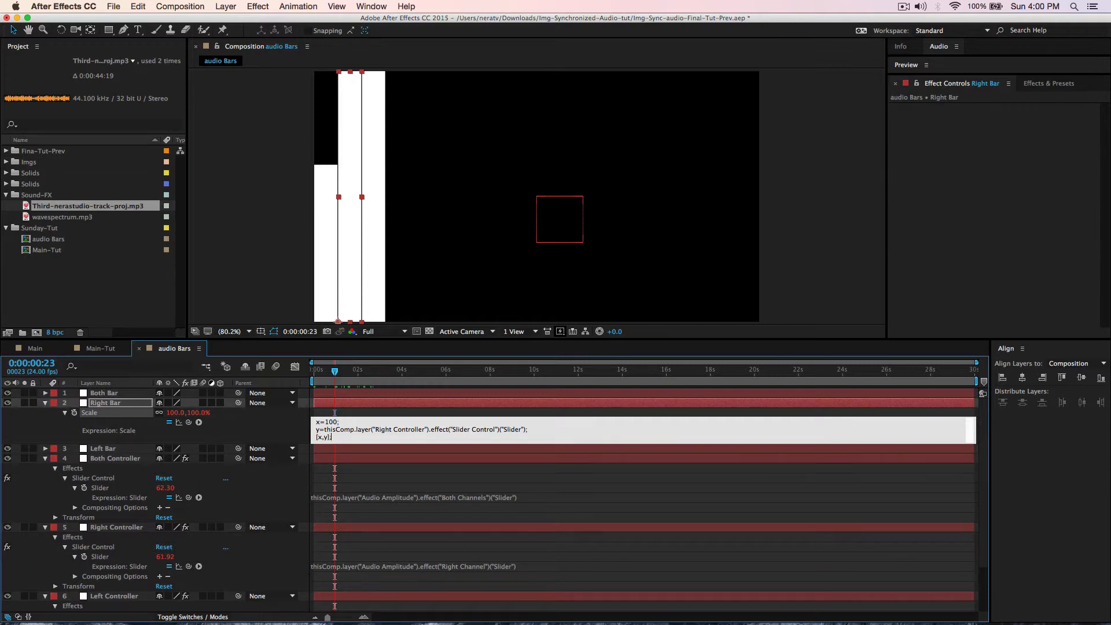
left_click(301, 418)
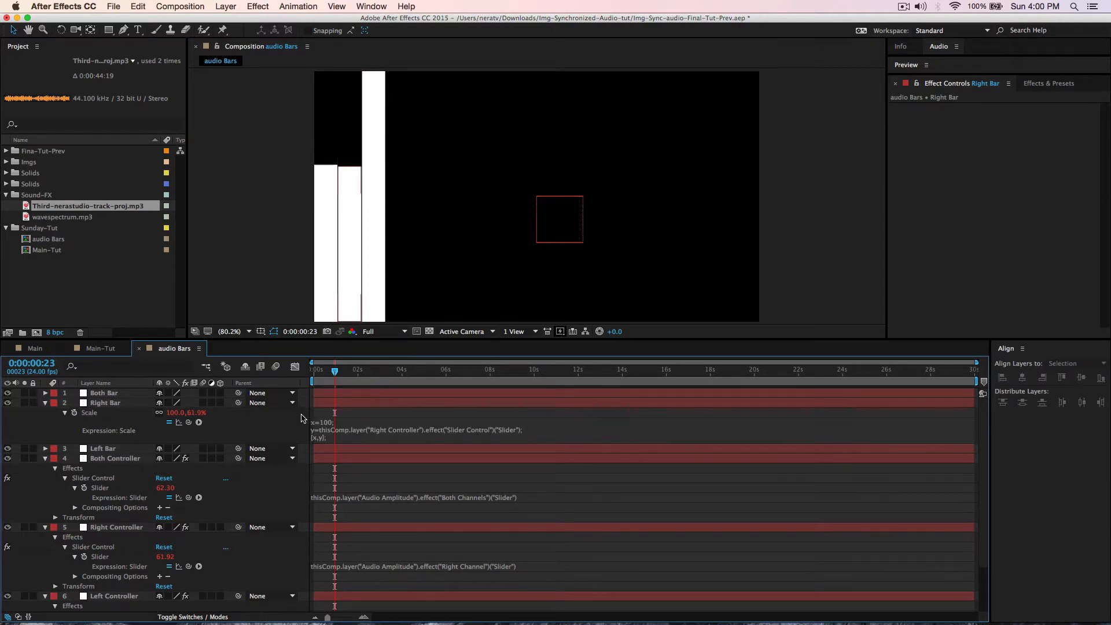
left_click_drag(335, 372, 372, 385)
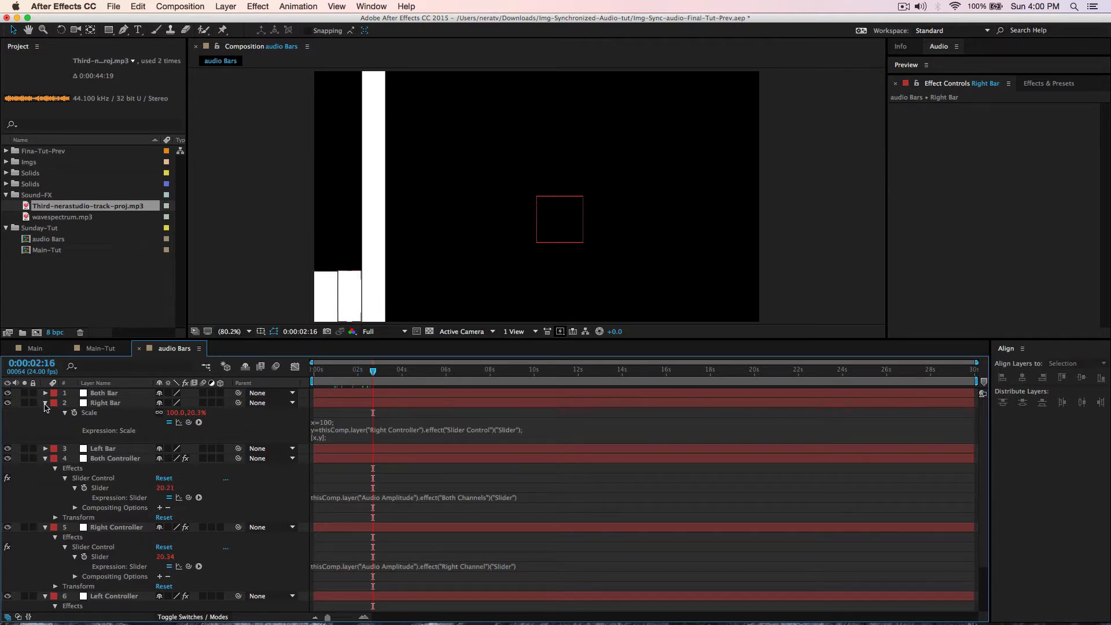
left_click(45, 404)
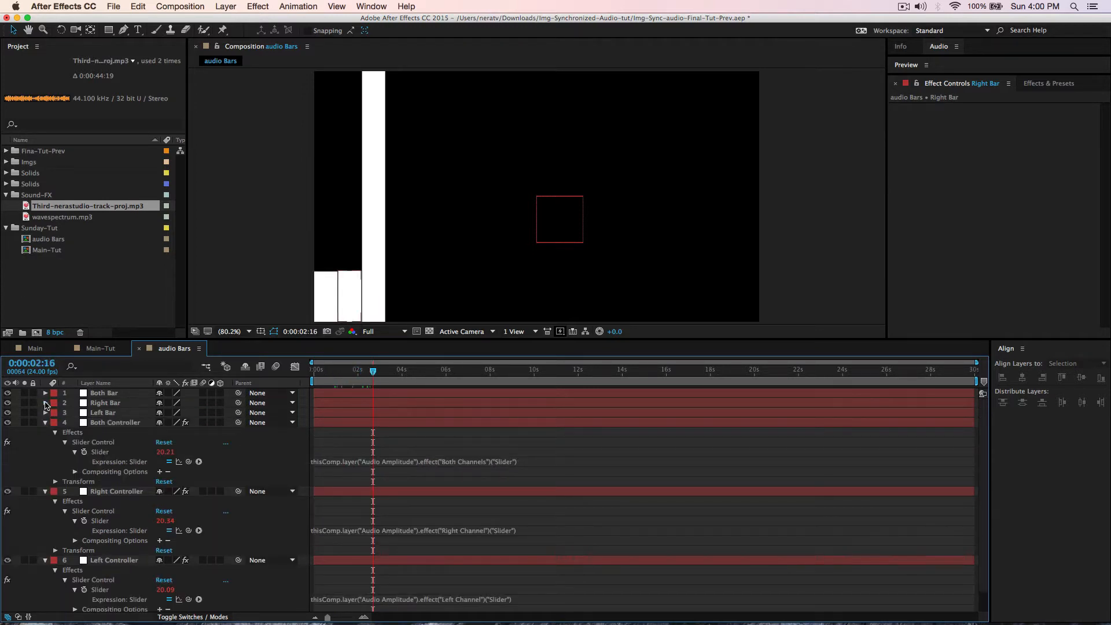
left_click(97, 394)
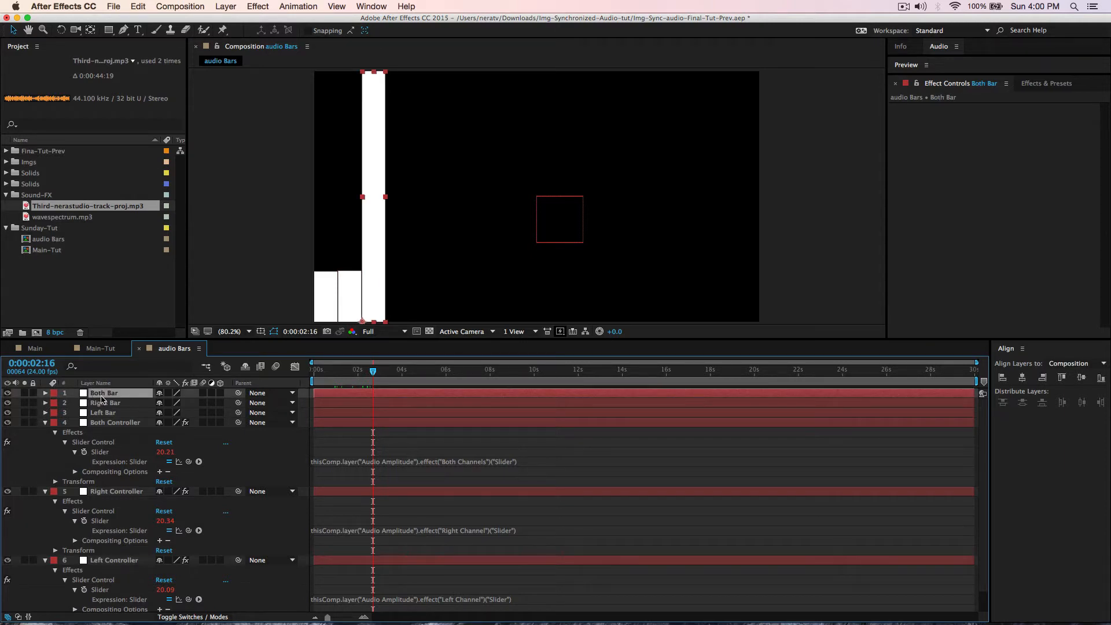
- Give Both Bar's Scale the expression x=100; y=Both Controller Slider; [x,y], then collapse the layers
key("s")
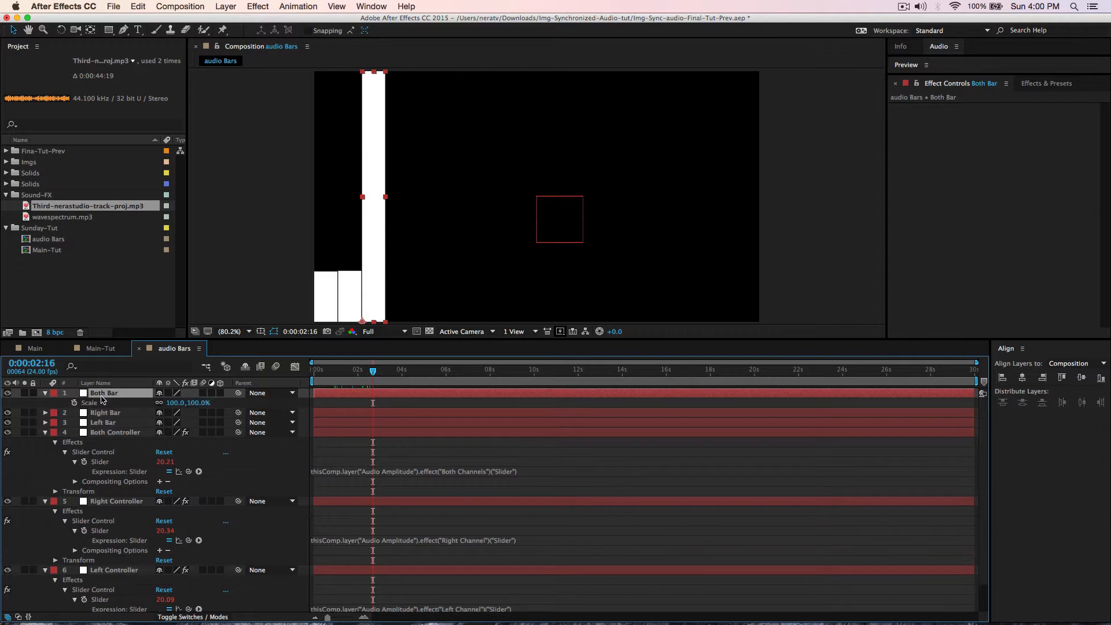
left_click(73, 403, "alt")
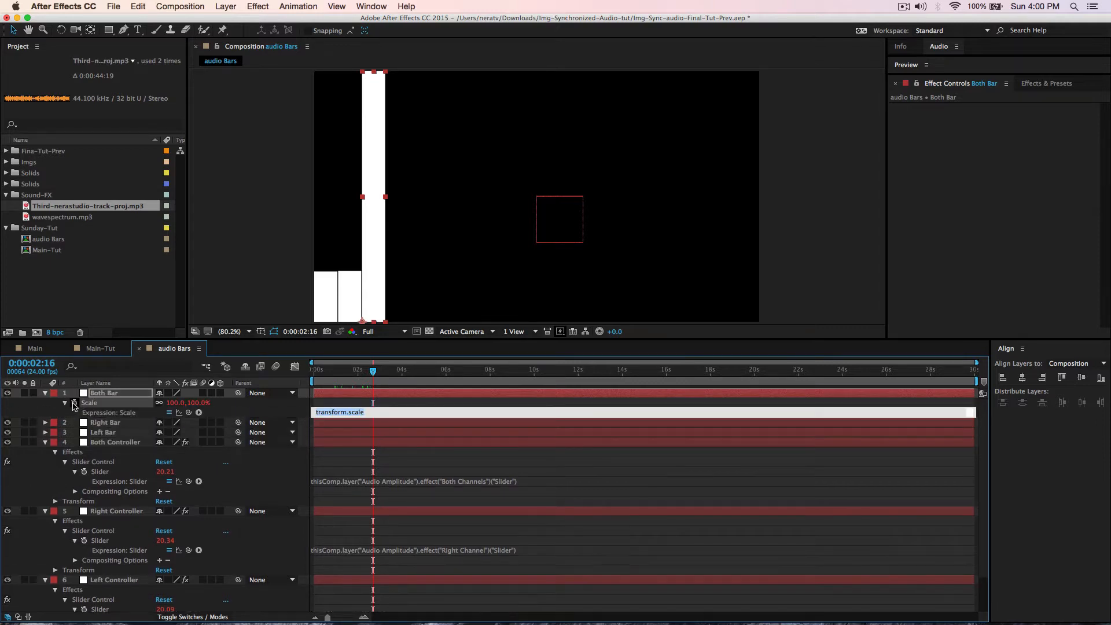
type("x=100;")
key("Return")
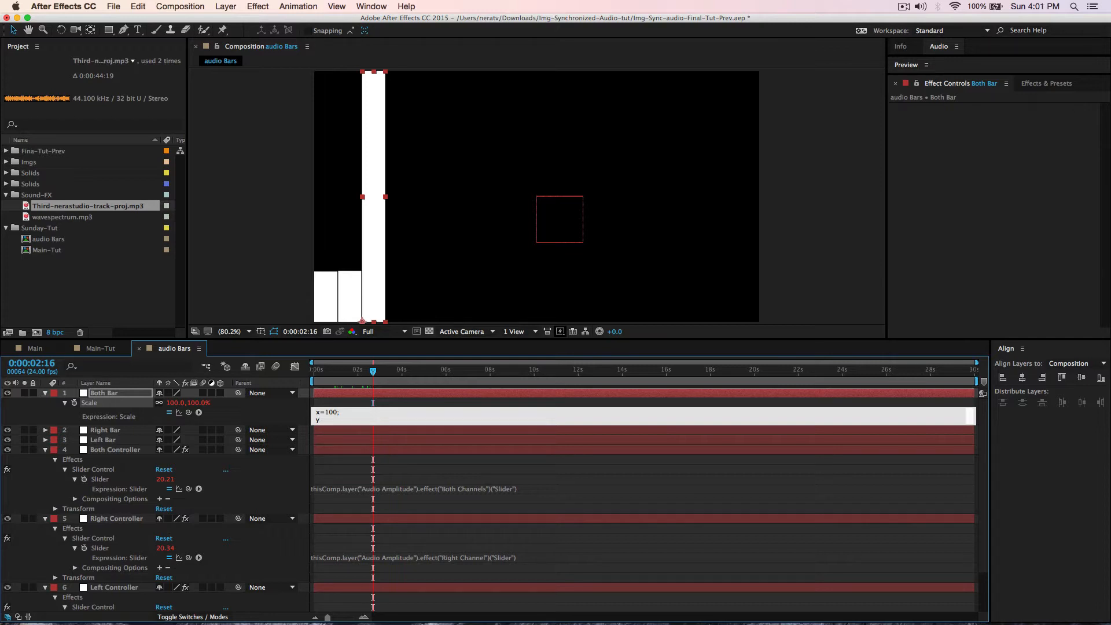
type("y=")
left_click_drag(188, 412, 106, 482)
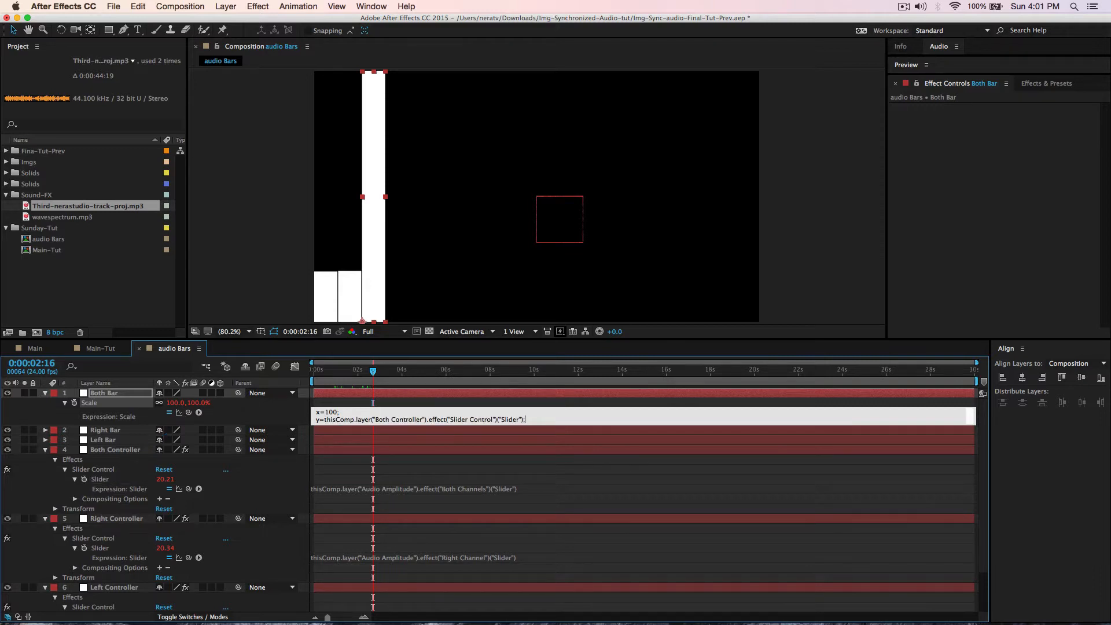
key("Return")
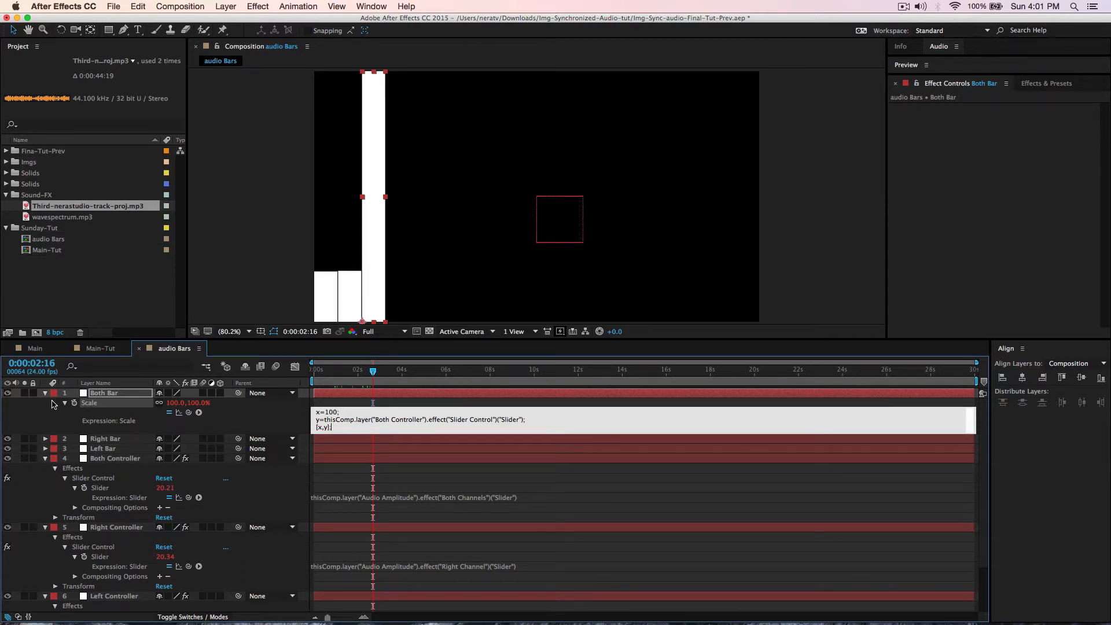
left_click(45, 394)
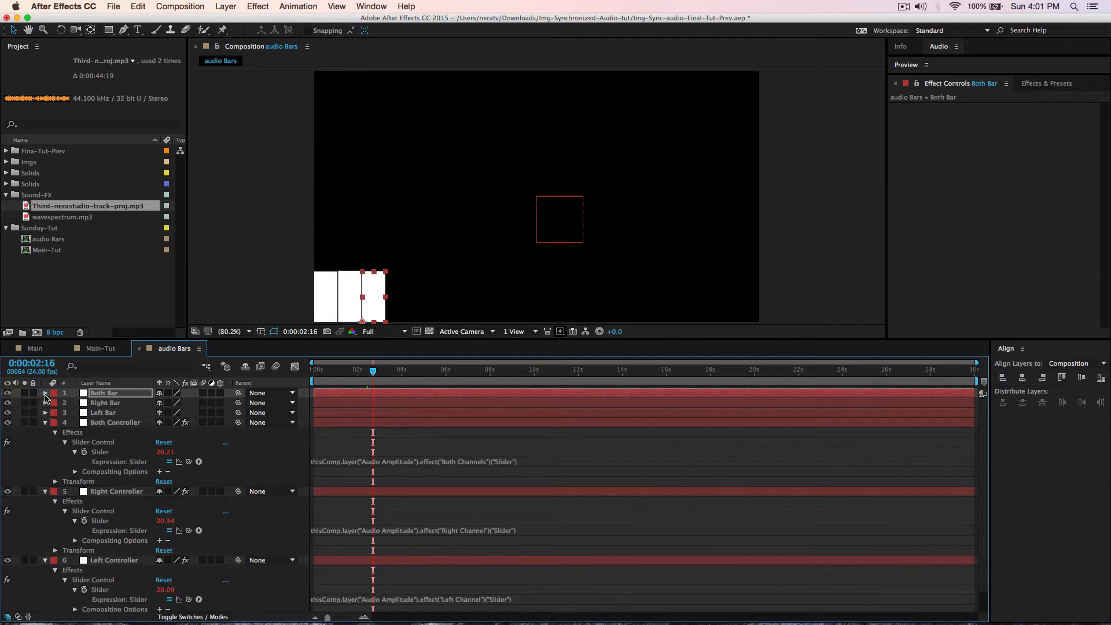
left_click(45, 423)
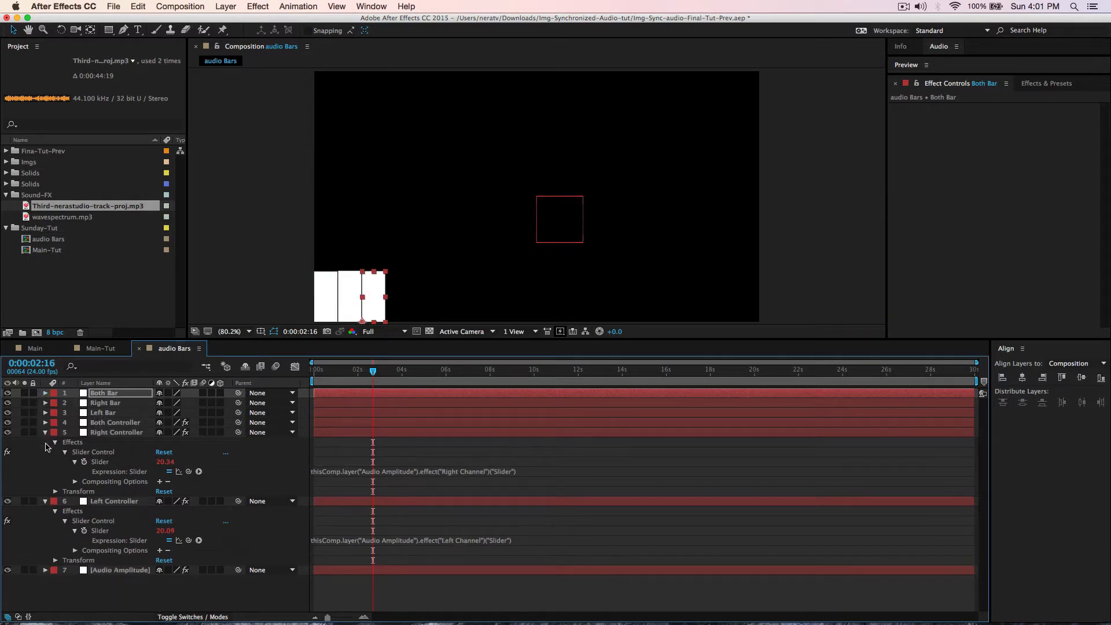
- Collapse the Right and Left Controller layers and play a short preview of the bars
left_click(45, 433)
left_click(46, 442)
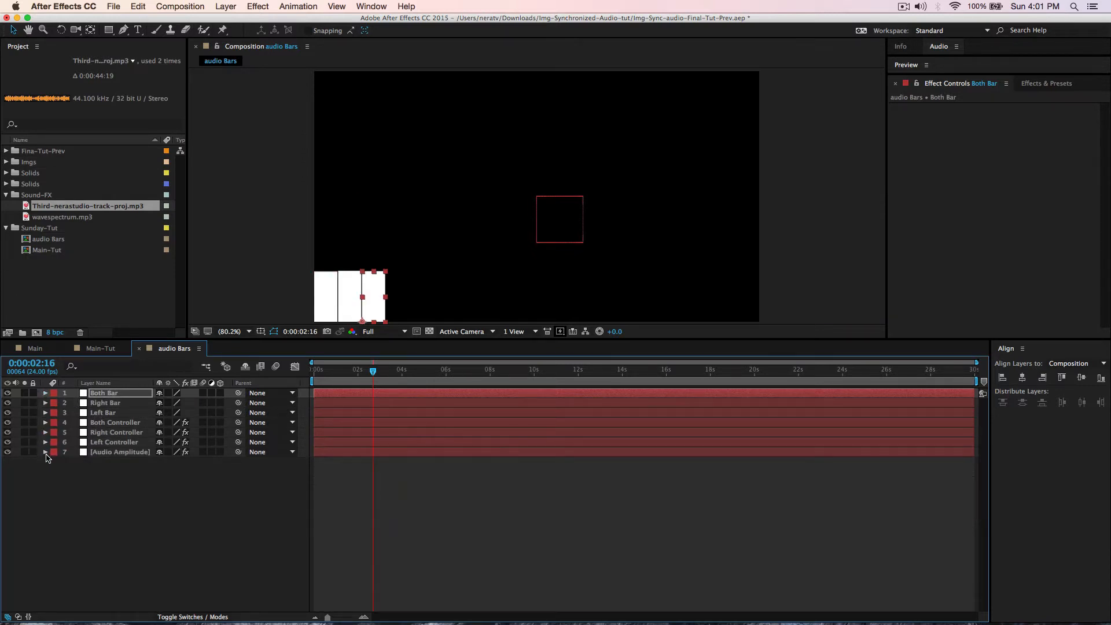
key("space")
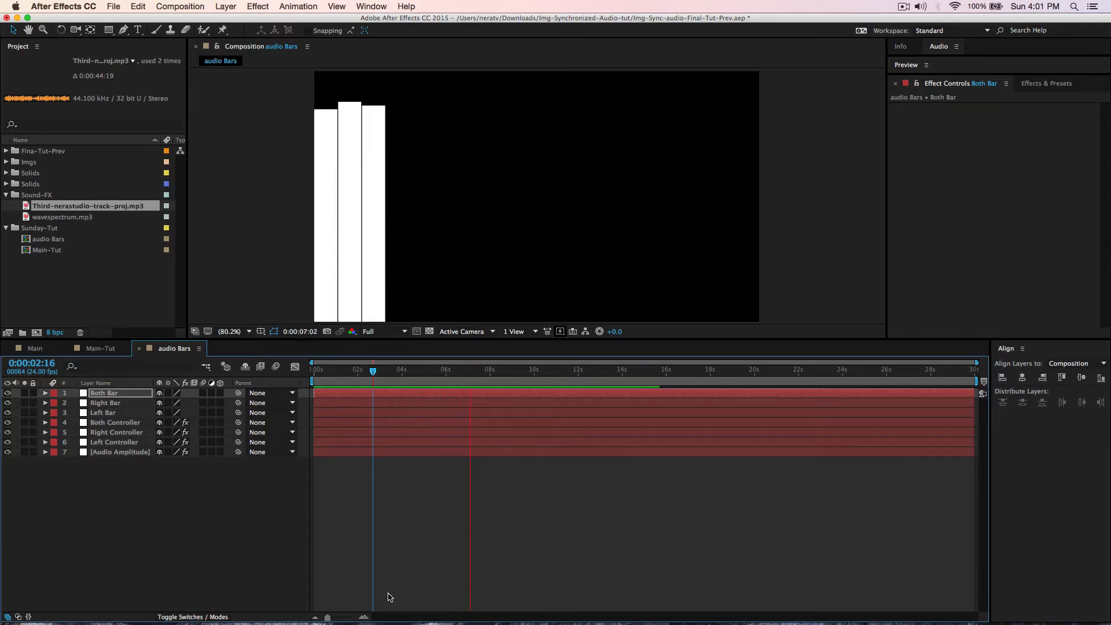
key("space")
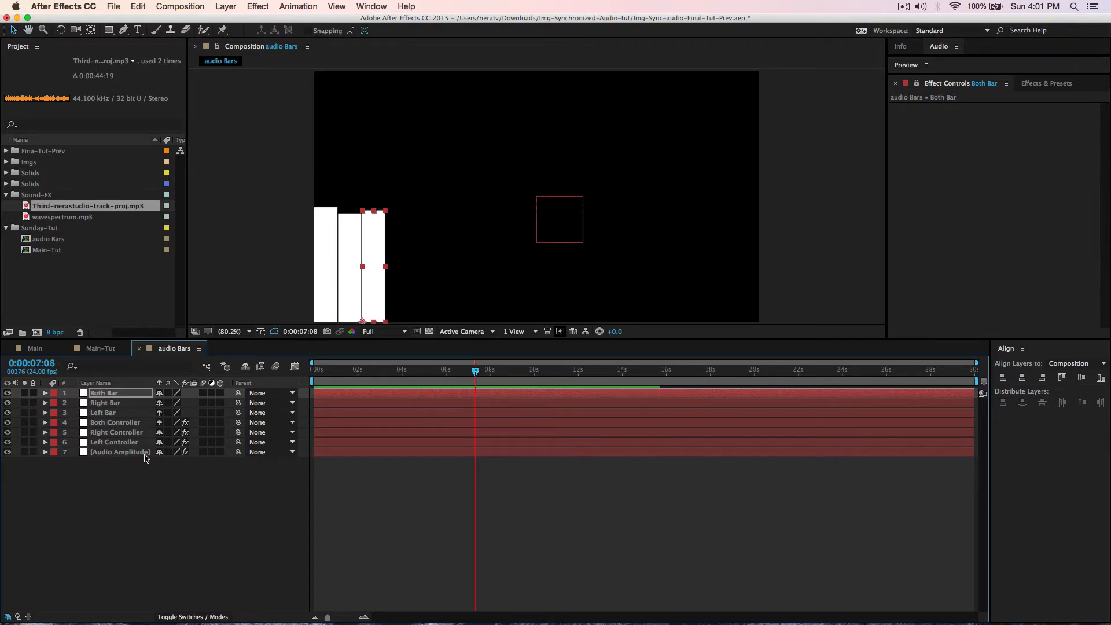
- Select Both Bar, Right Bar and Left Bar together in the timeline
left_click(108, 395)
left_click(110, 403, "shift")
left_click(108, 412, "shift")
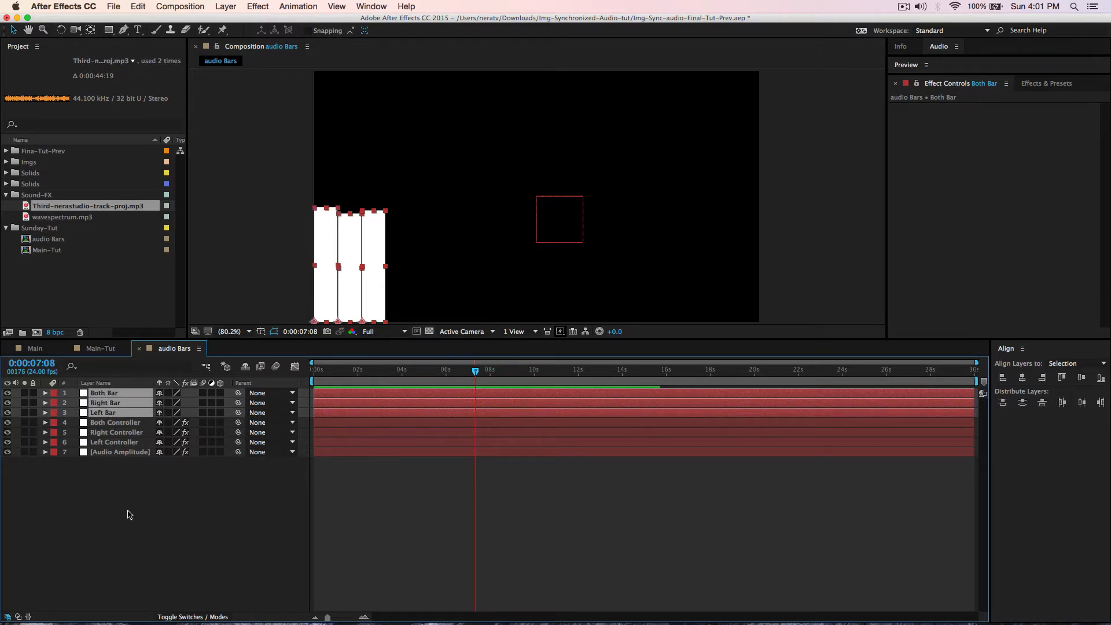
- Duplicate the three bars twice, placing the second and third sets to the right
left_click(137, 7)
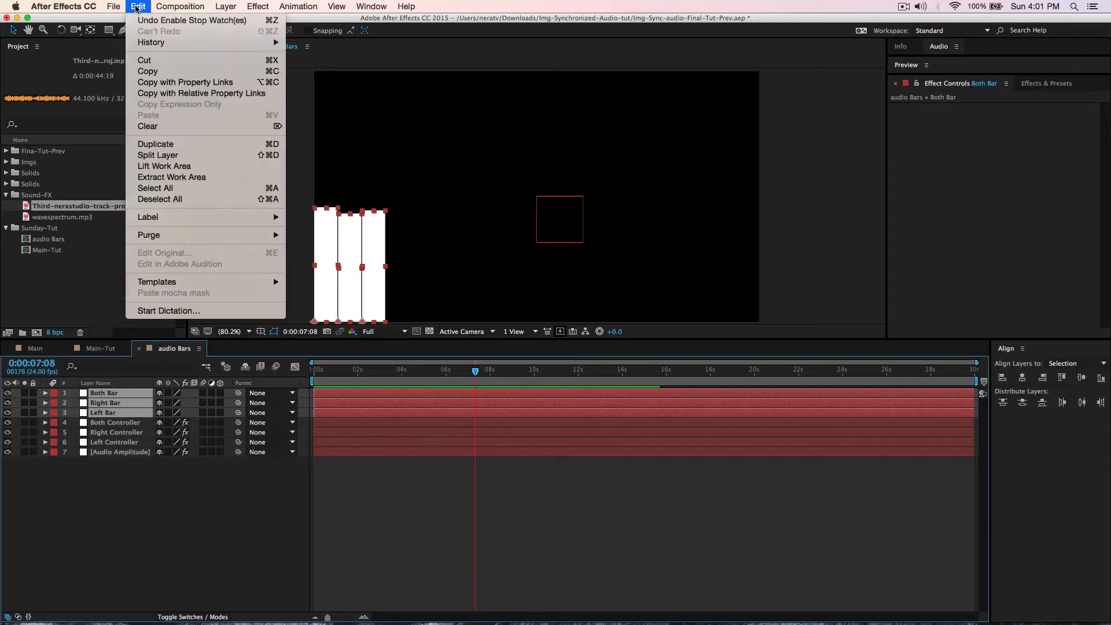
left_click(158, 144)
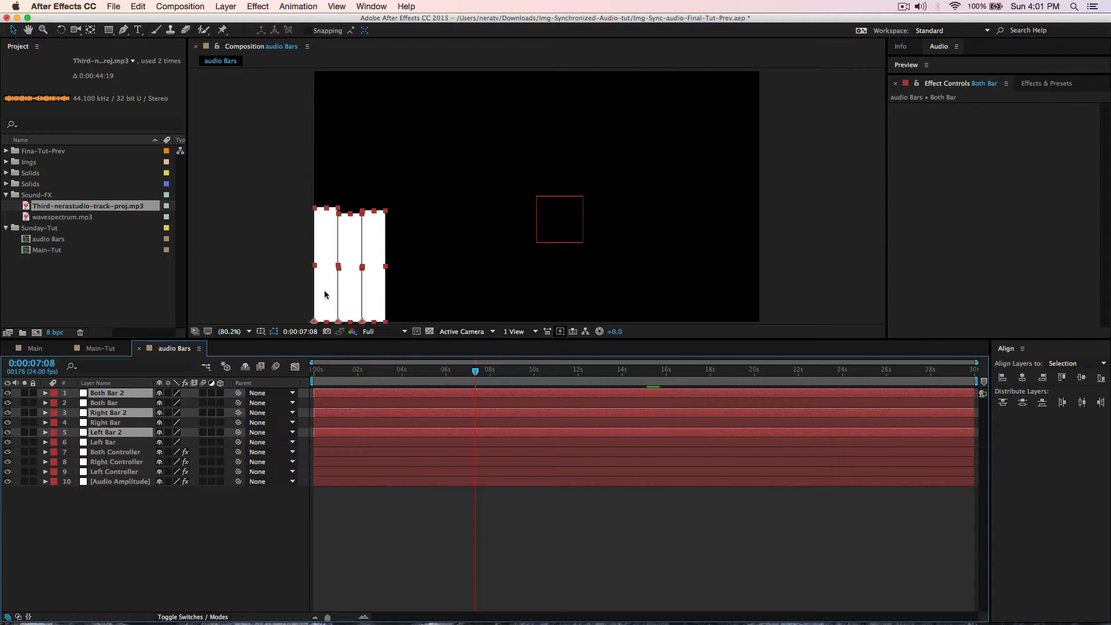
left_click(340, 300, "shift")
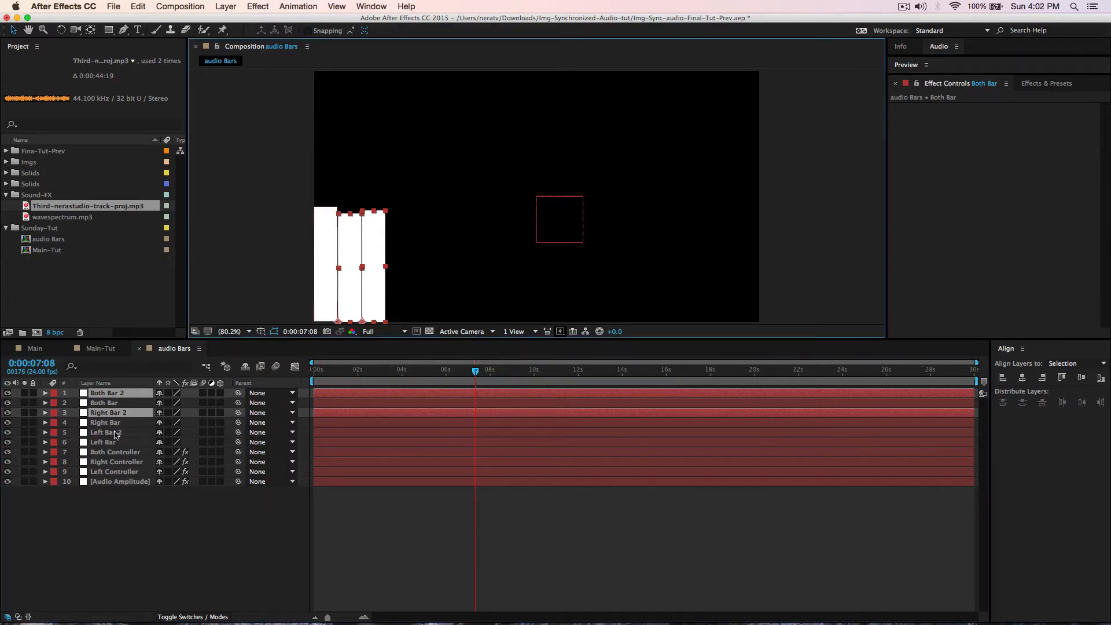
left_click(116, 434, "super")
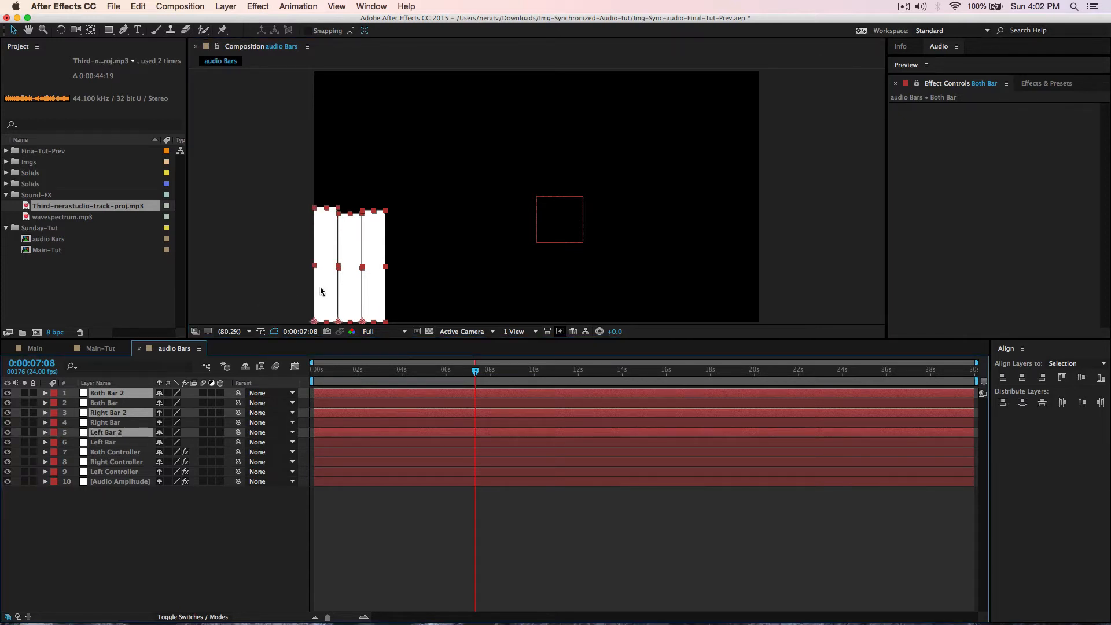
left_click_drag(321, 291, 393, 289)
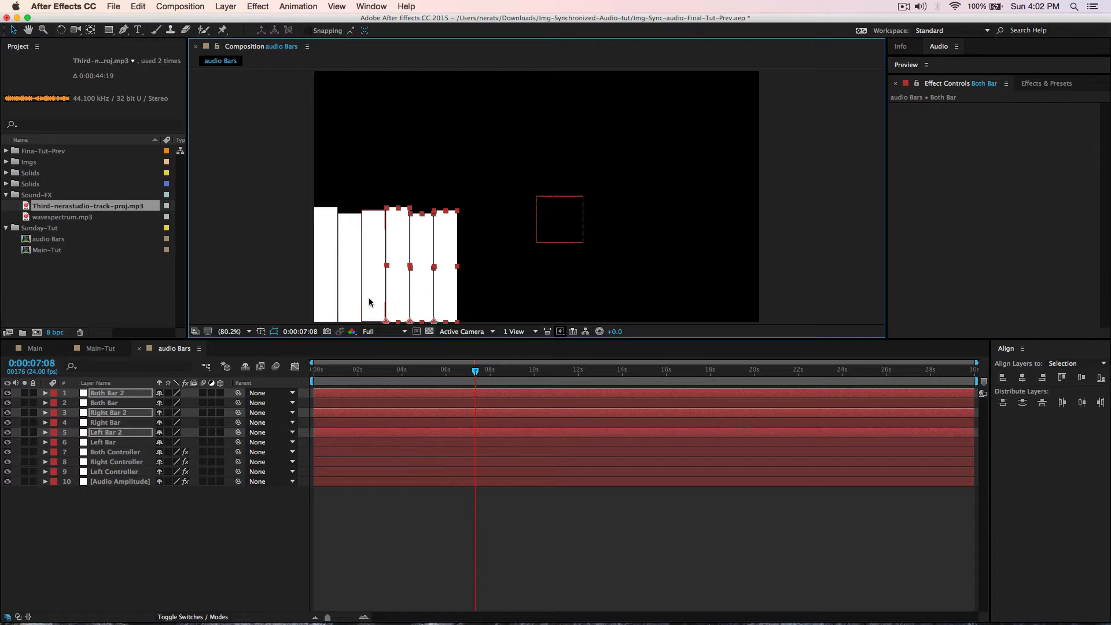
key("super+d")
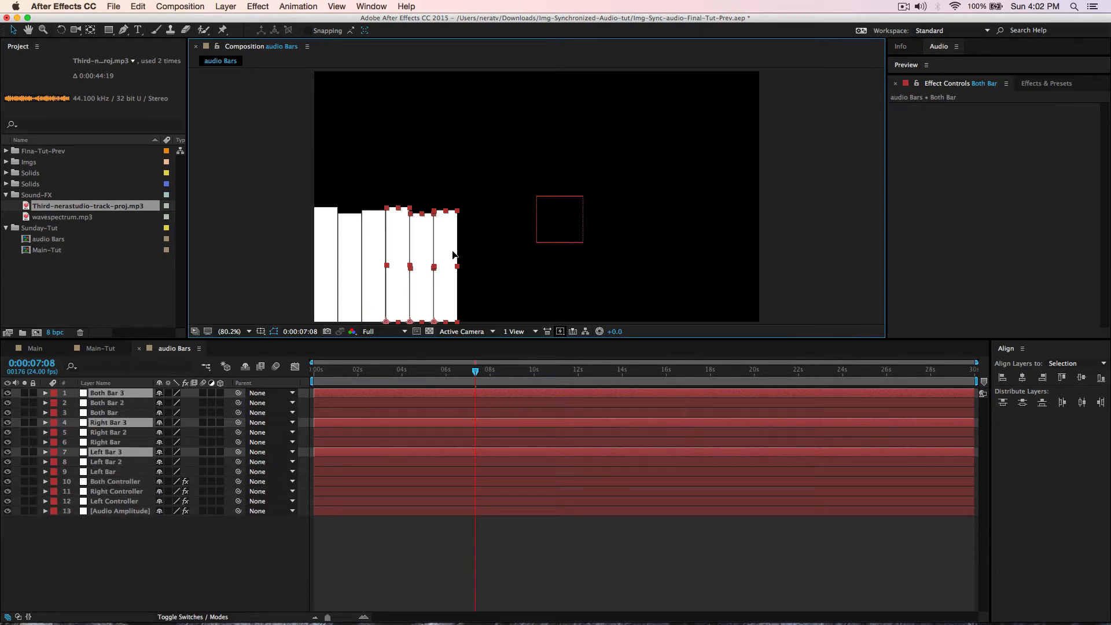
left_click_drag(455, 257, 526, 256)
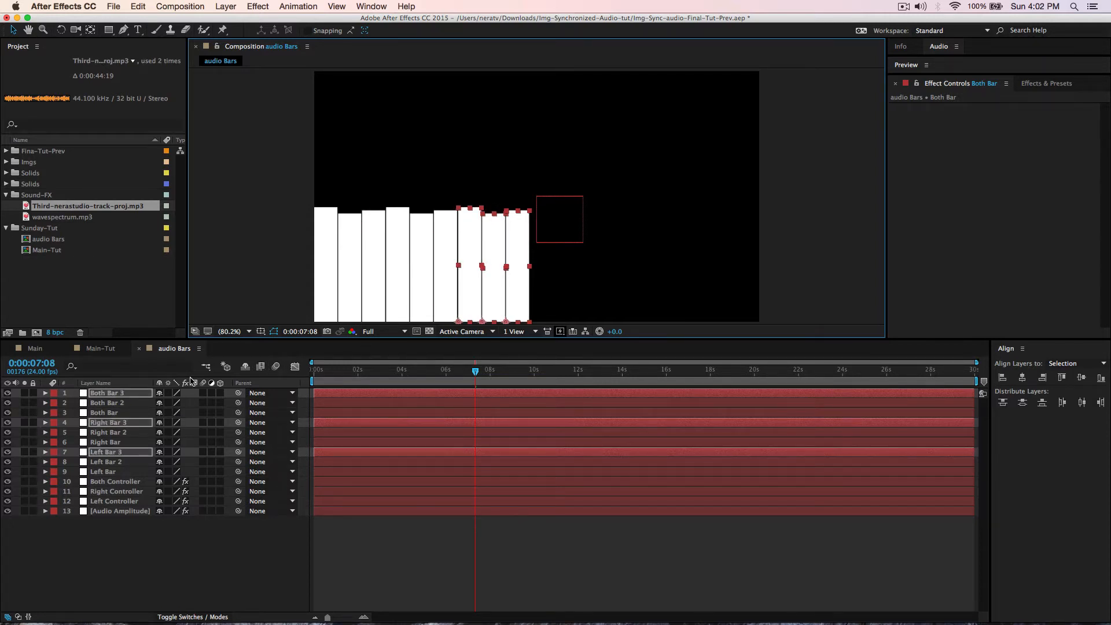
- Undo an extra duplicate and nudge the third set left to close the gap
key("super+d")
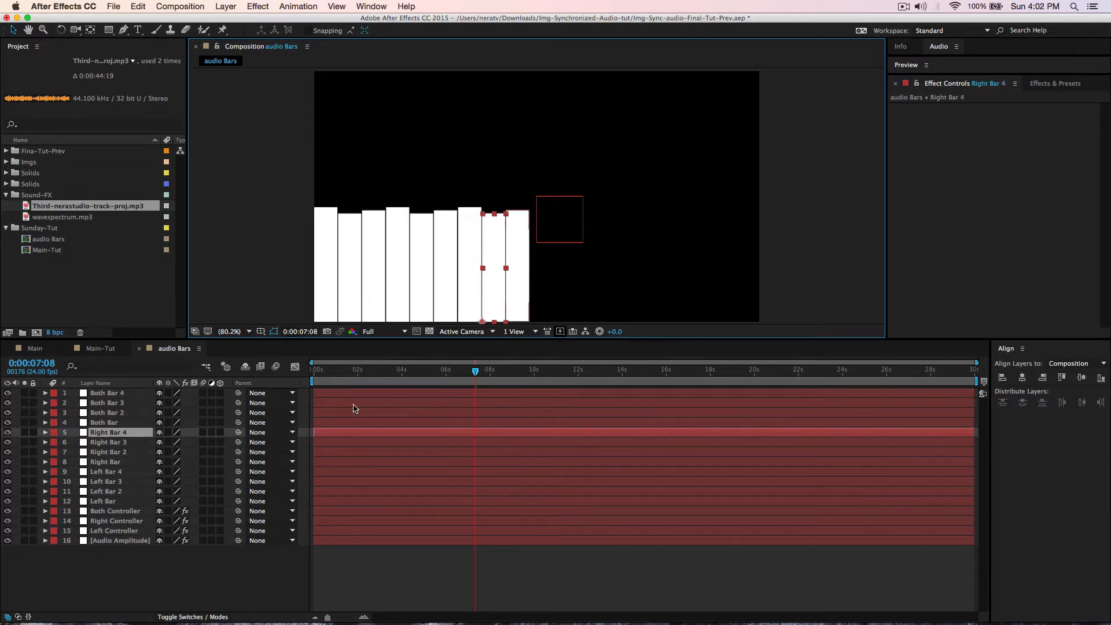
key("super+z")
mouse_move(492, 297)
left_mouse_down()
mouse_move(544, 295)
mouse_move(494, 296)
left_mouse_up()
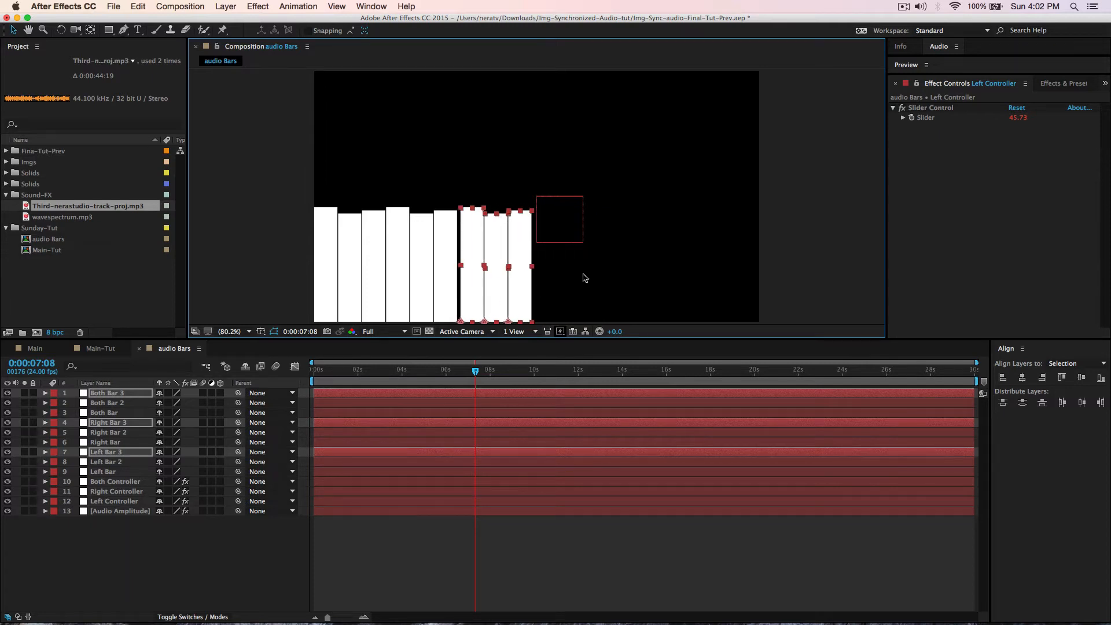
key("Left")
key("Left")
key("Left")
key("Left")
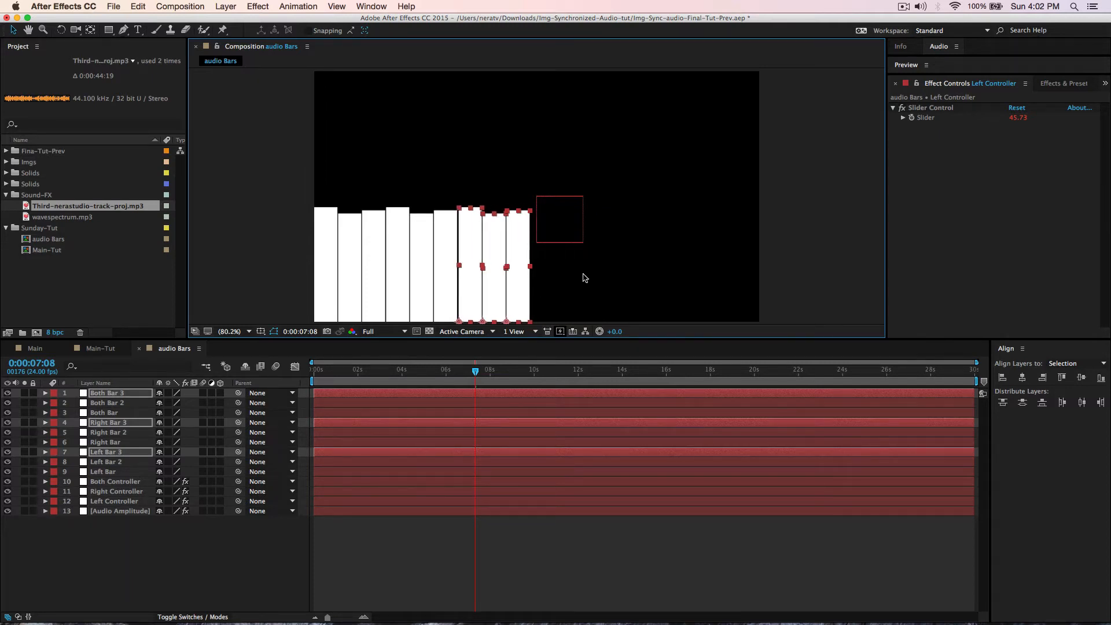
key("Left")
key("Left")
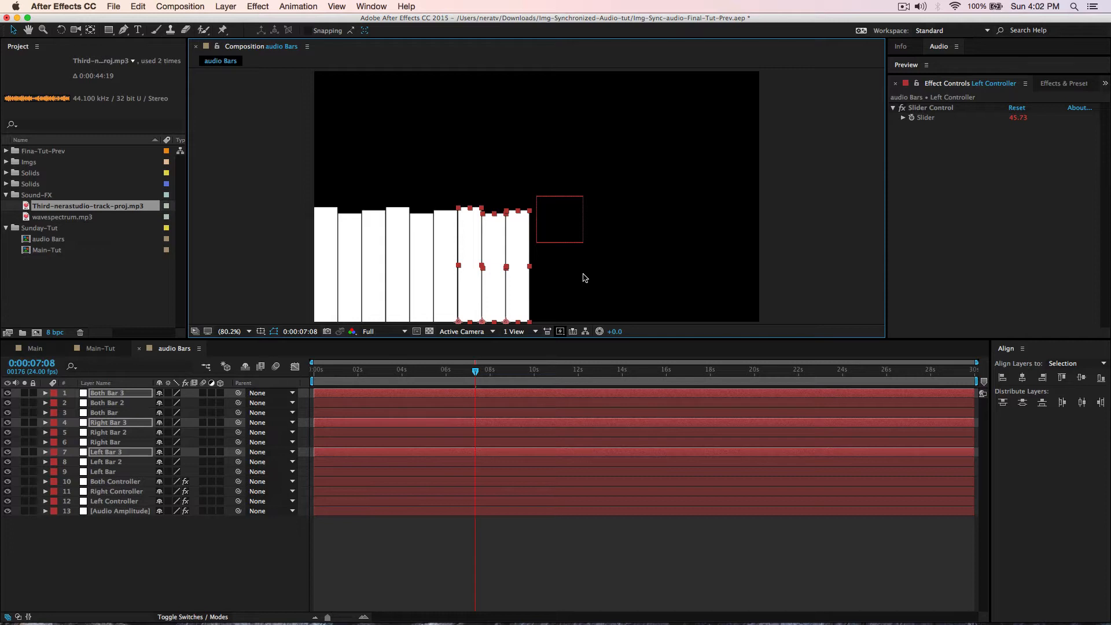
- Duplicate and place sets four, five and six along the row, then maximize the Timeline
key("super+d")
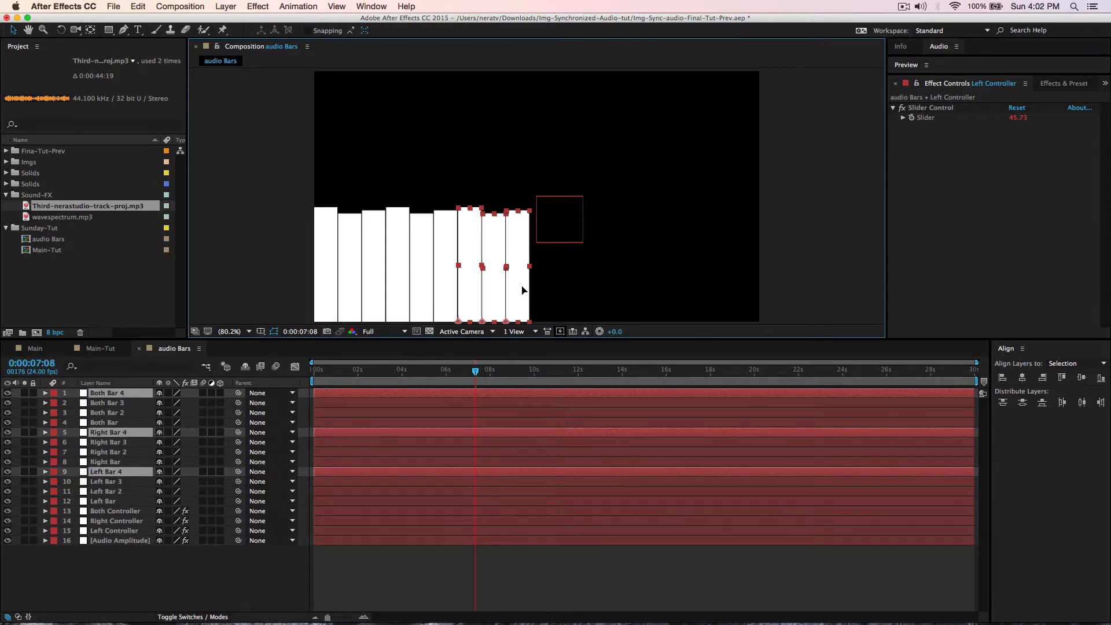
left_click_drag(522, 290, 597, 290)
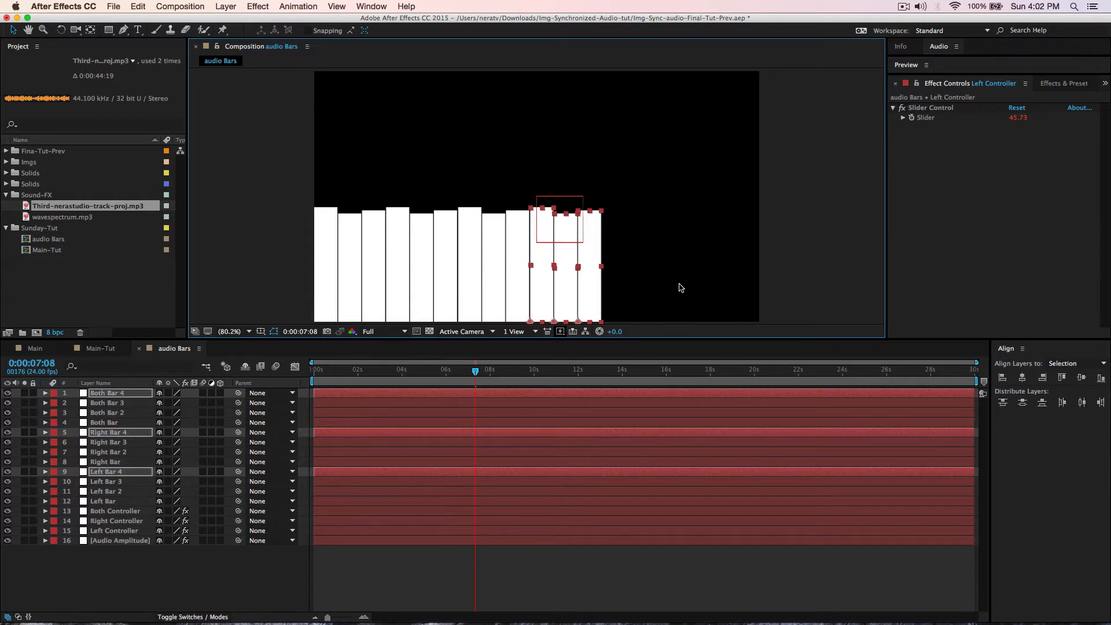
key("super+d")
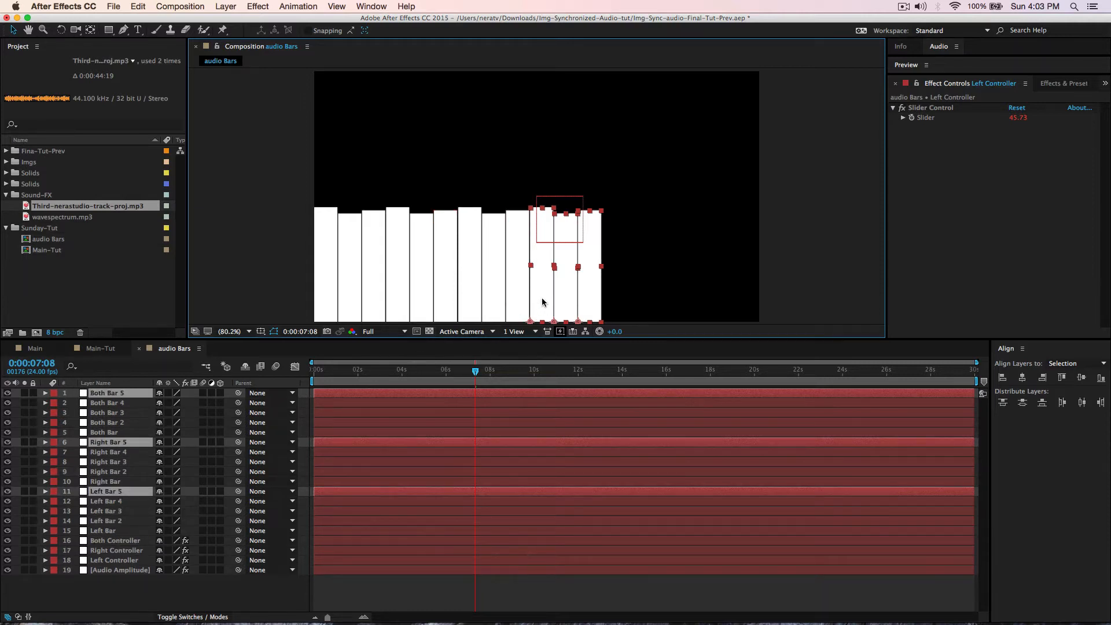
left_click_drag(543, 302, 619, 299)
key("Left")
key("Left")
key("Left")
key("Left")
key("Left")
key("Left")
key("Left")
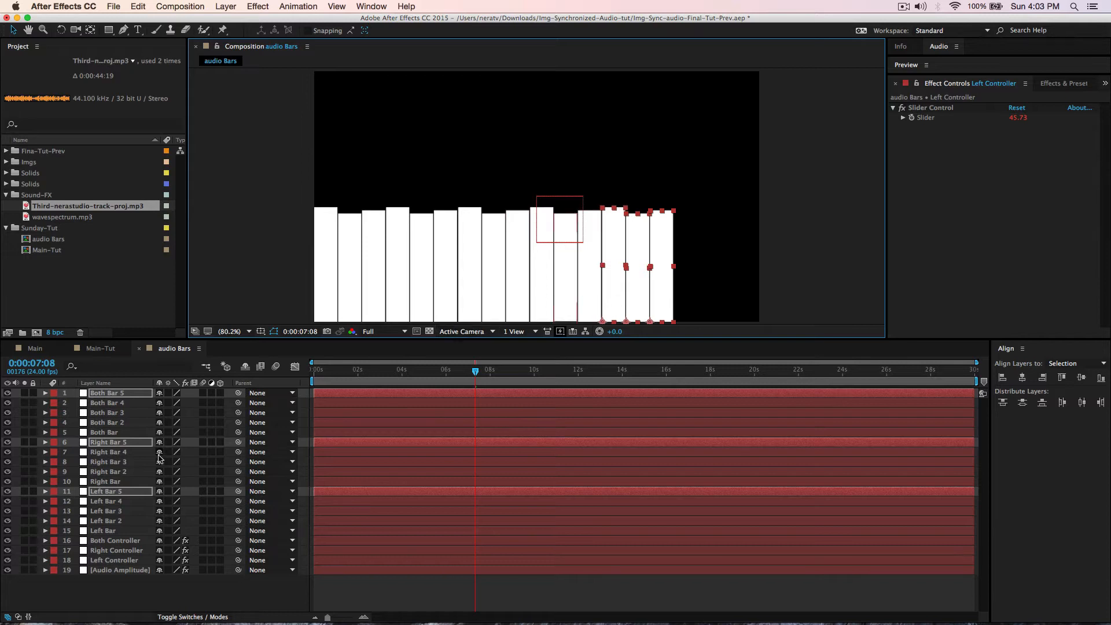
key("super+d")
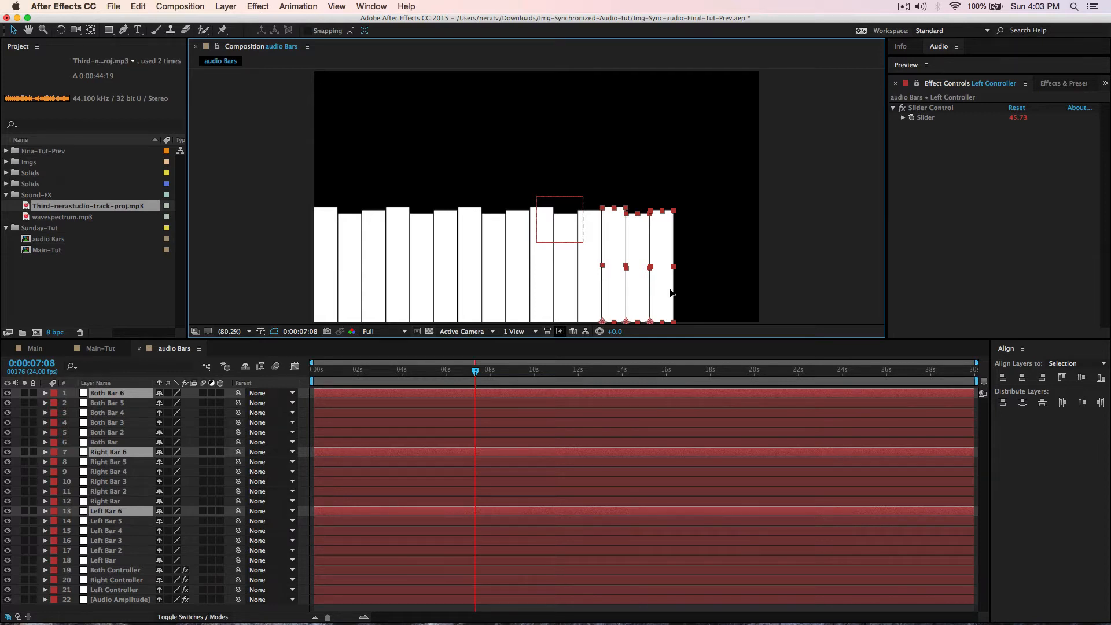
left_click_drag(670, 293, 745, 292)
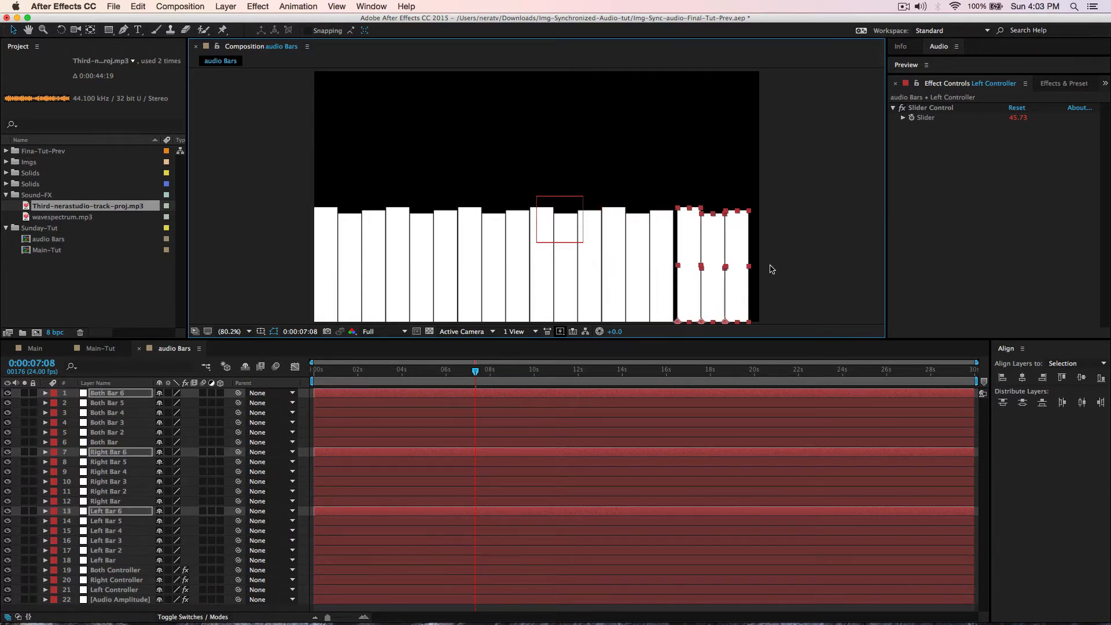
key("Left")
key("Left")
key("Left")
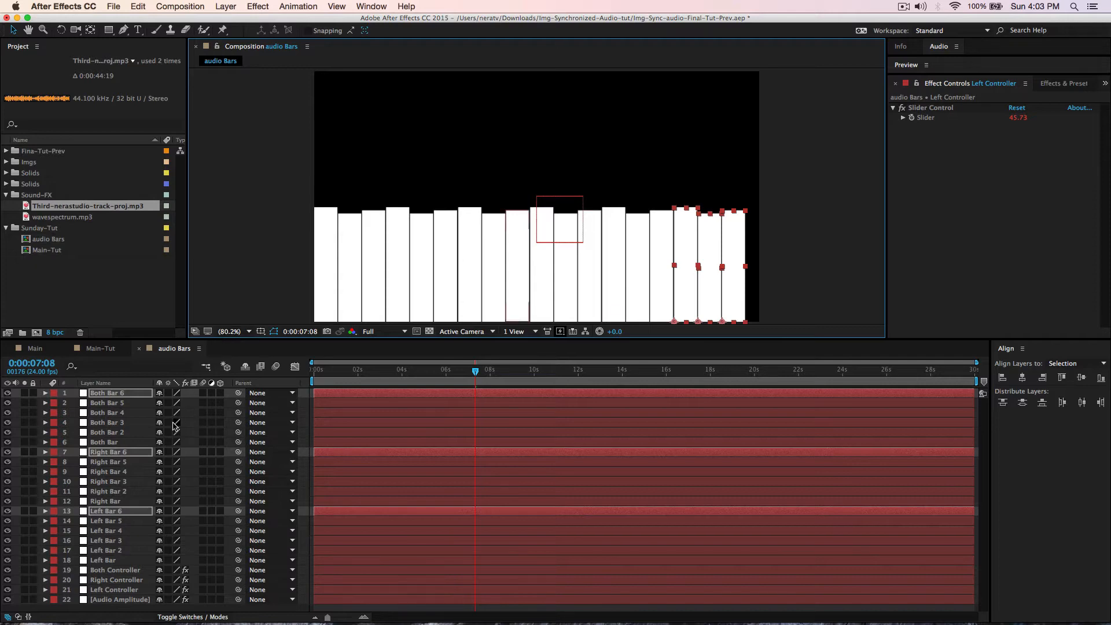
key("grave")
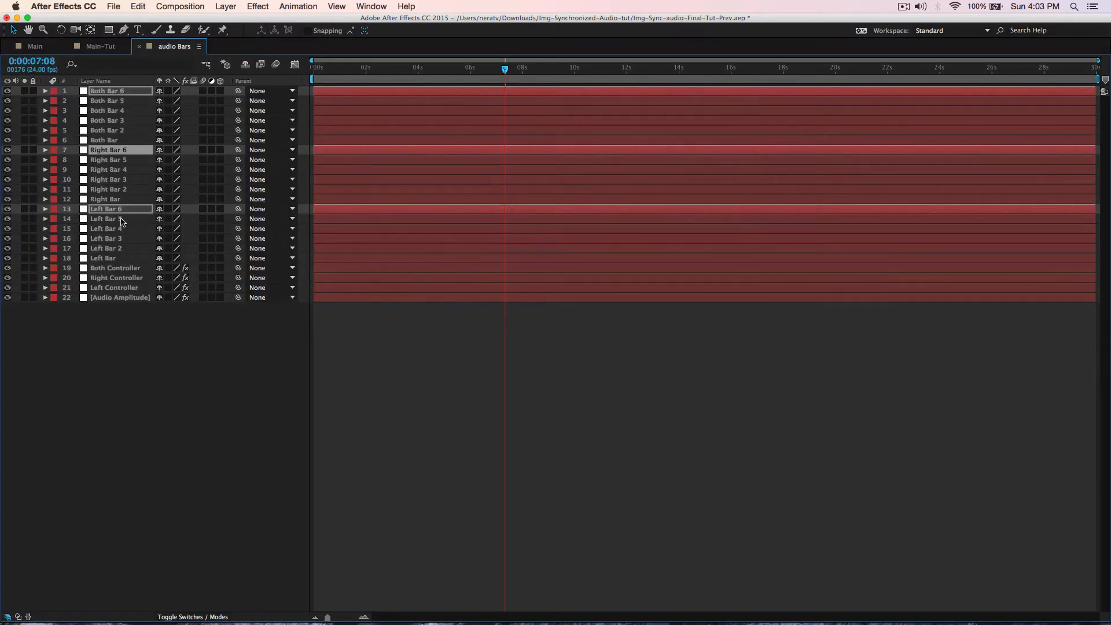
- Select all 18 bar layers, nudge the row three pixels right, and lock them
left_click(105, 258)
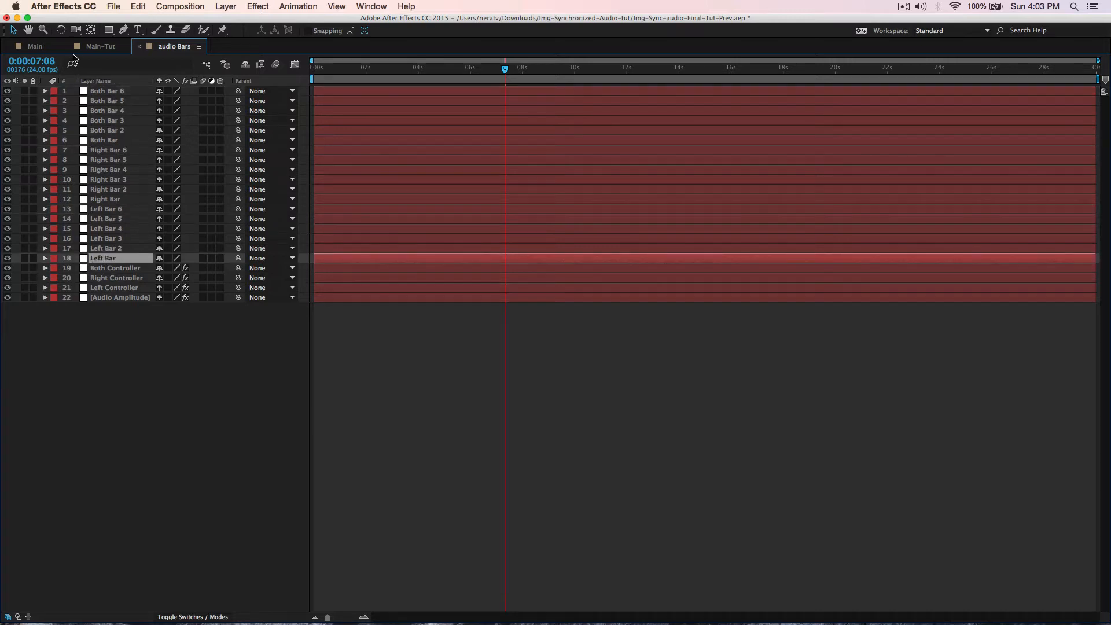
left_click(115, 92, "shift")
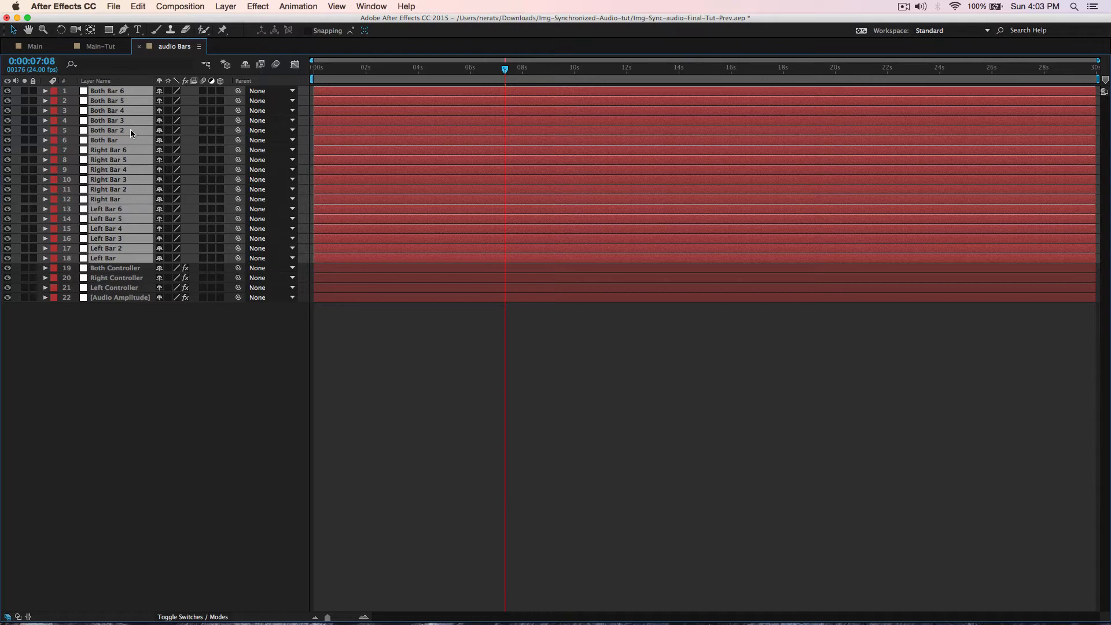
key("grave")
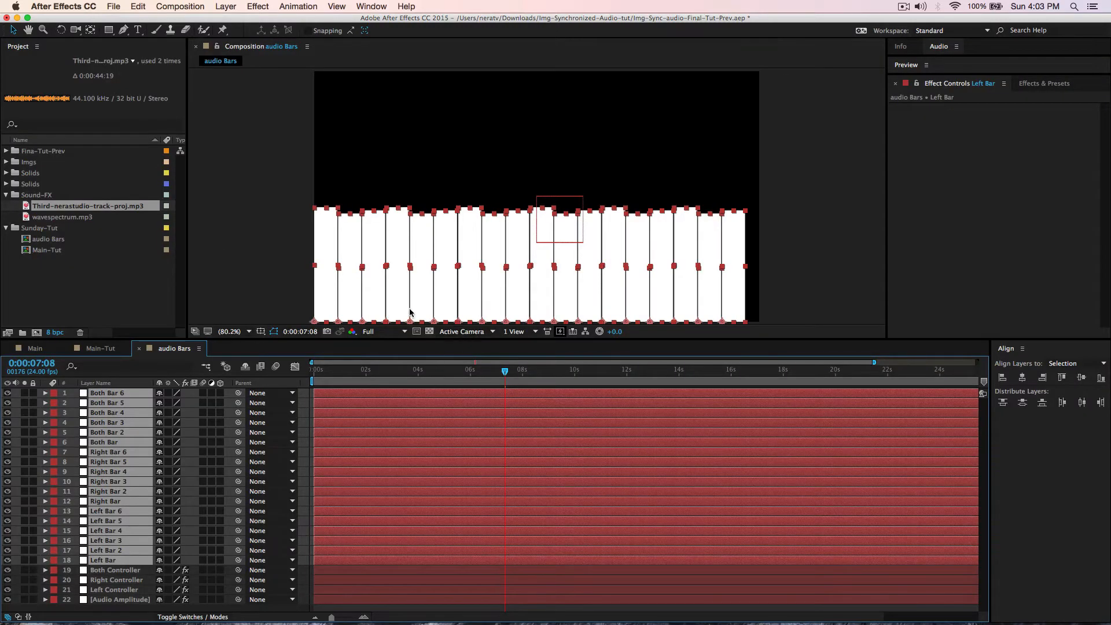
key("Right")
key("Right")
key("Right")
key("Right")
key("Right")
key("Right")
key("Right")
key("Right")
key("Right")
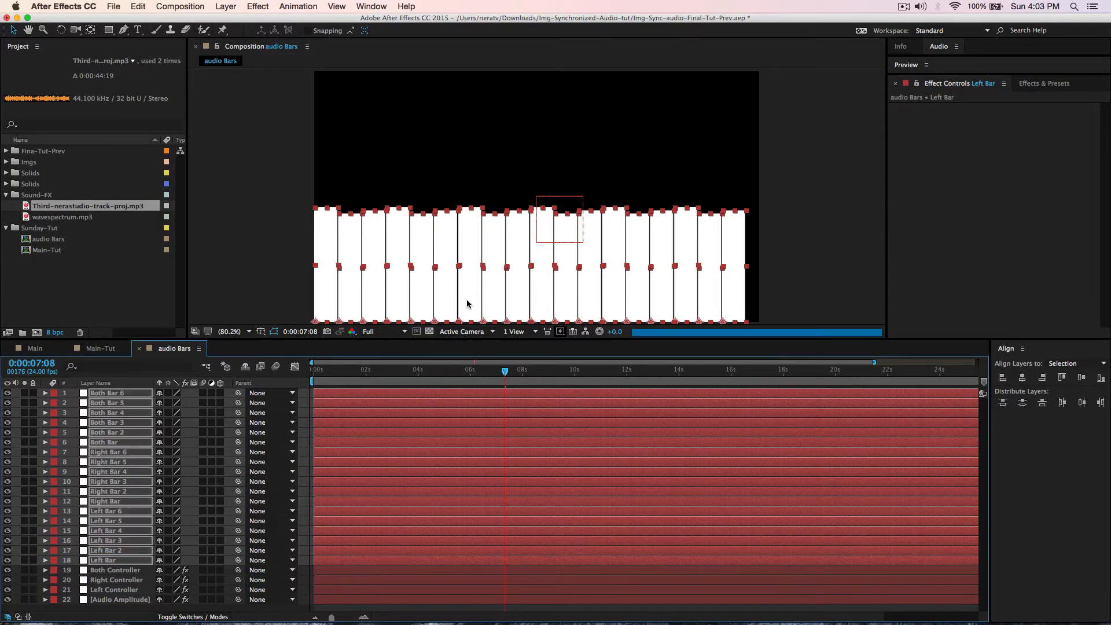
key("Right")
key("Right")
key("Right")
key("Right")
key("Right")
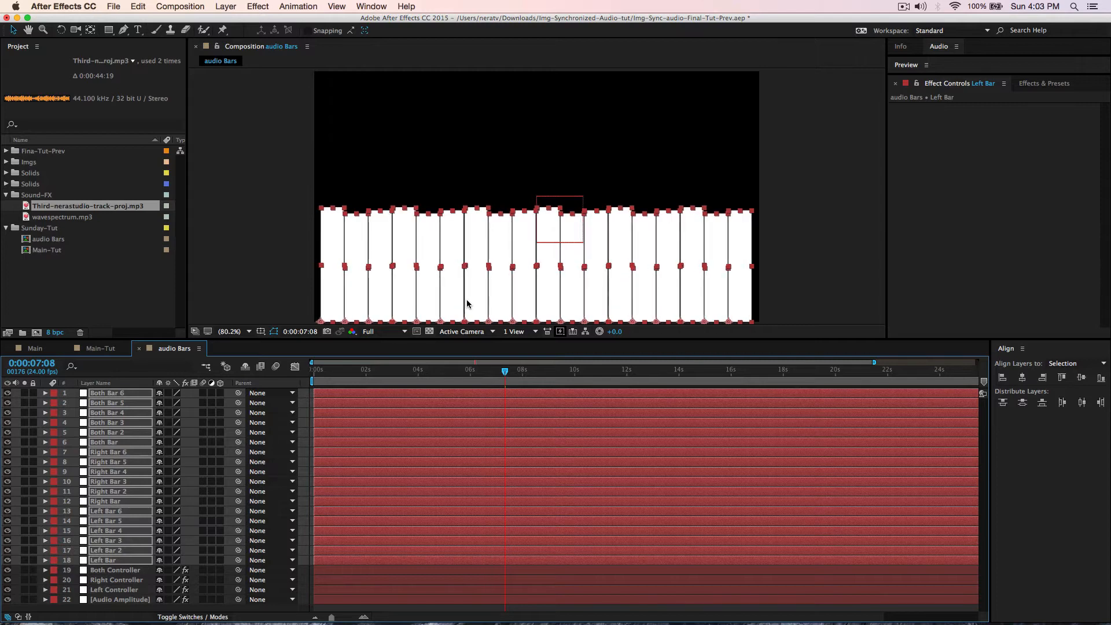
key("Right")
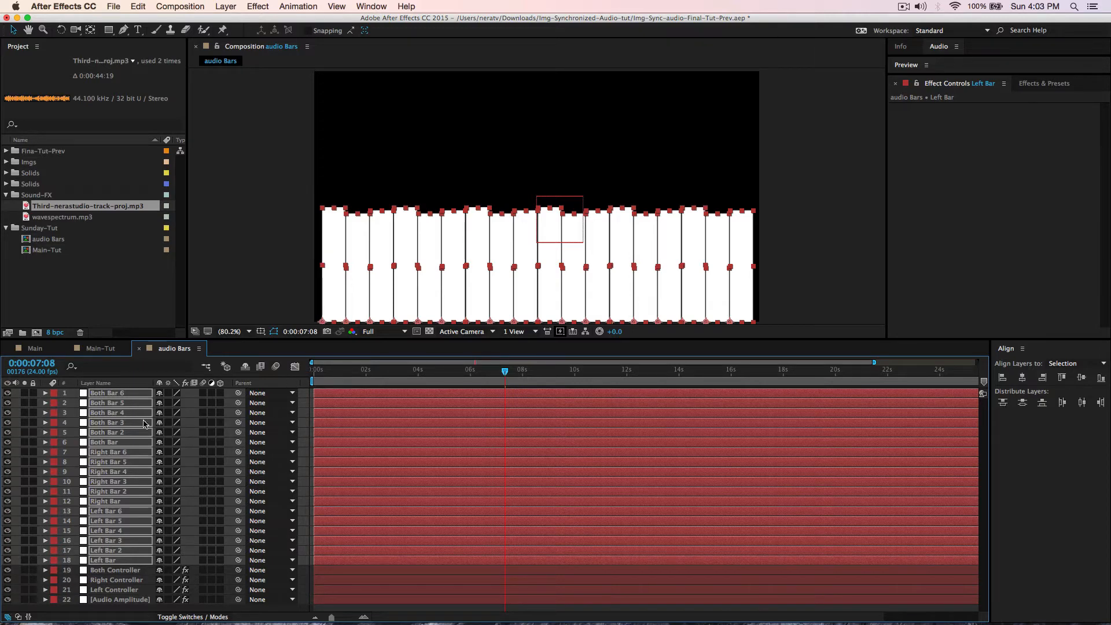
left_click(33, 393)
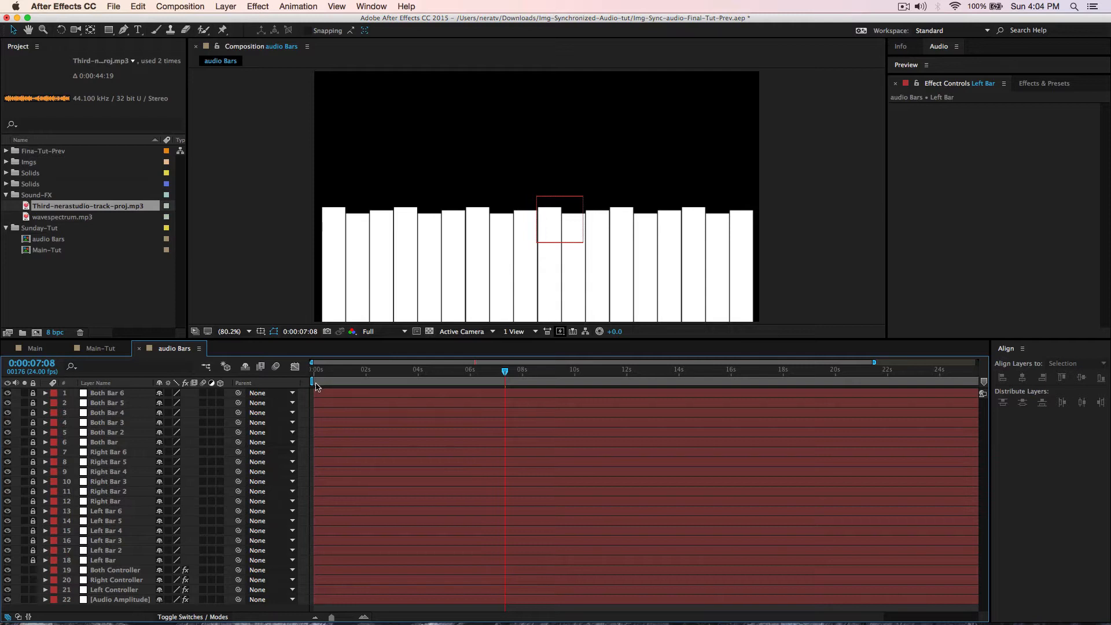
- Set preview resolution to Half, then play and scrub from 0:00:04:20 to watch the bars react
left_click_drag(505, 374, 528, 394)
left_click(403, 332)
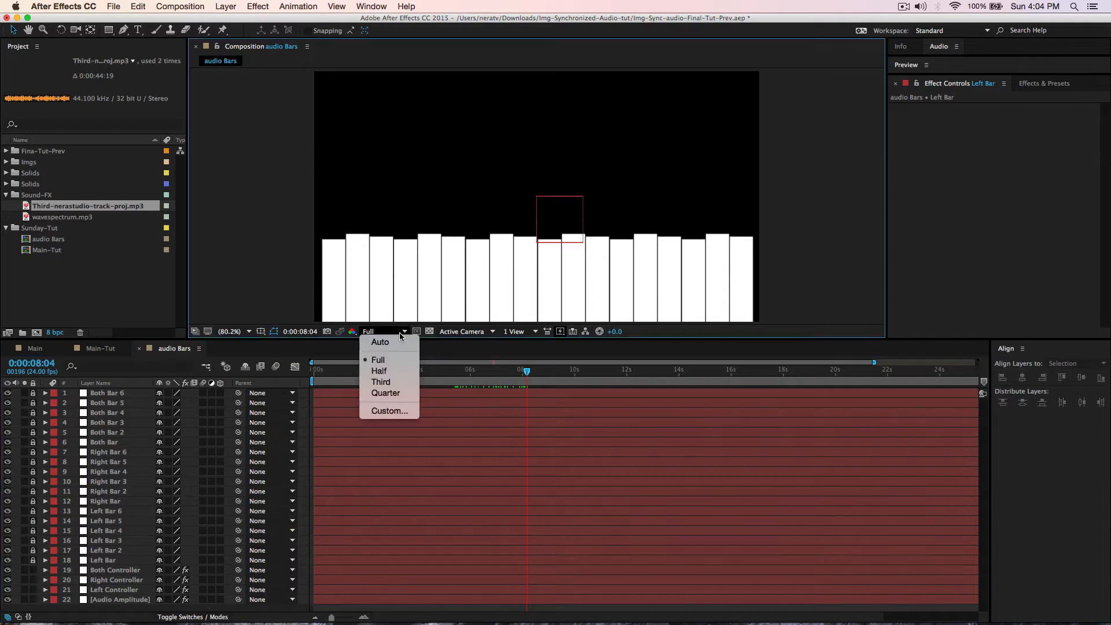
left_click(382, 367)
left_click_drag(527, 374, 567, 383)
key("space")
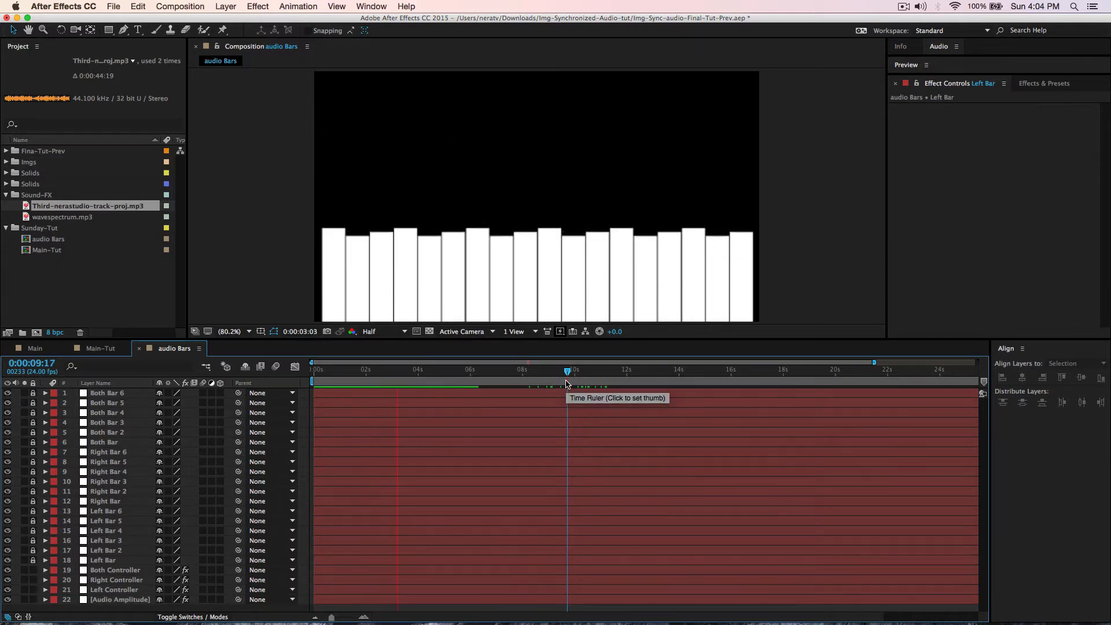
key("space")
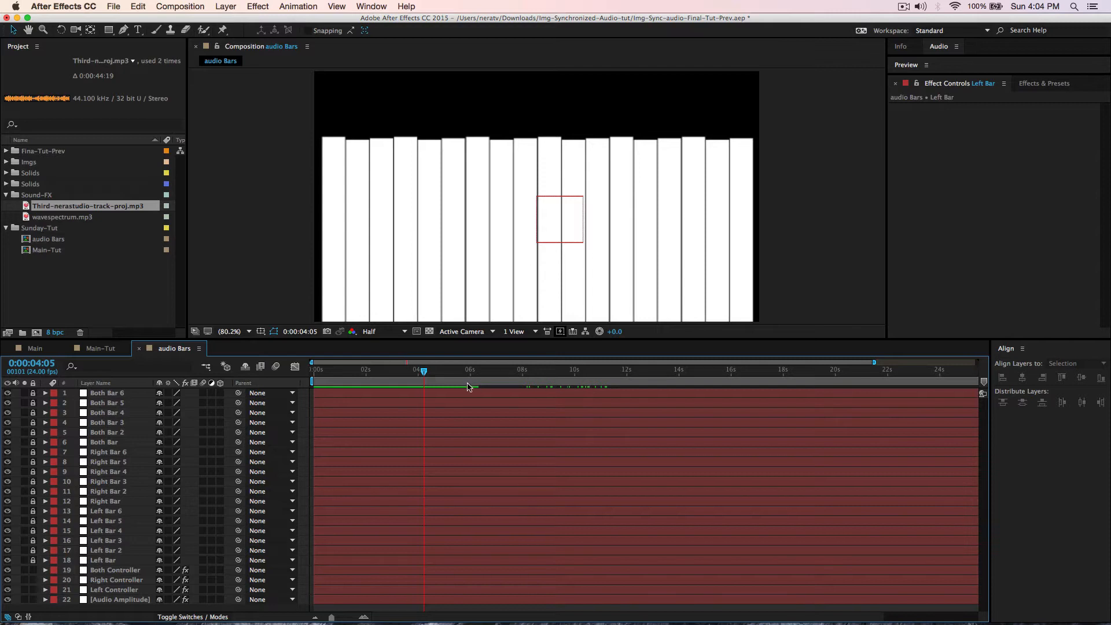
left_click(440, 373)
left_click_drag(441, 379, 454, 381)
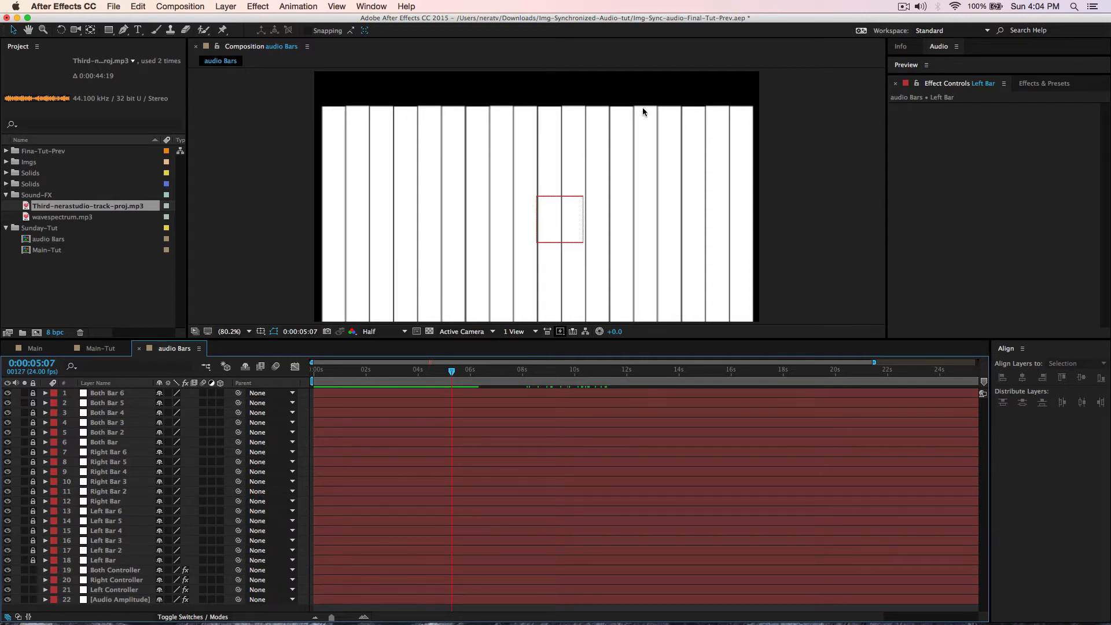
- Unlock Both Bar 6, cut its top with a Subtract rectangle mask, and relock it
left_click(33, 393)
left_click(123, 394)
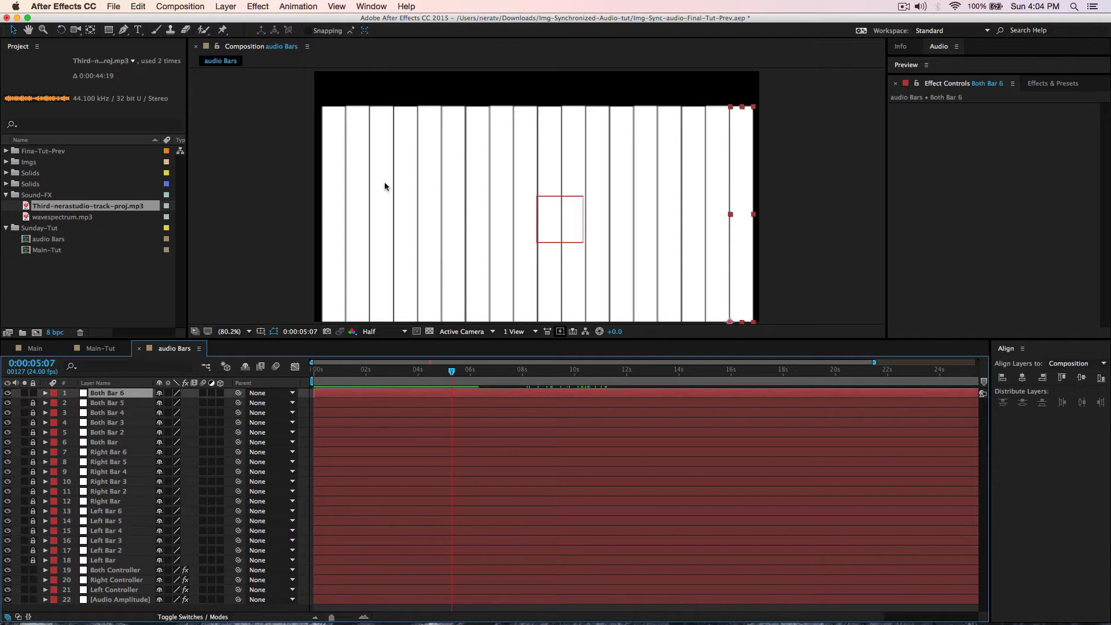
left_click_drag(108, 29, 164, 34)
left_click_drag(726, 95, 760, 125)
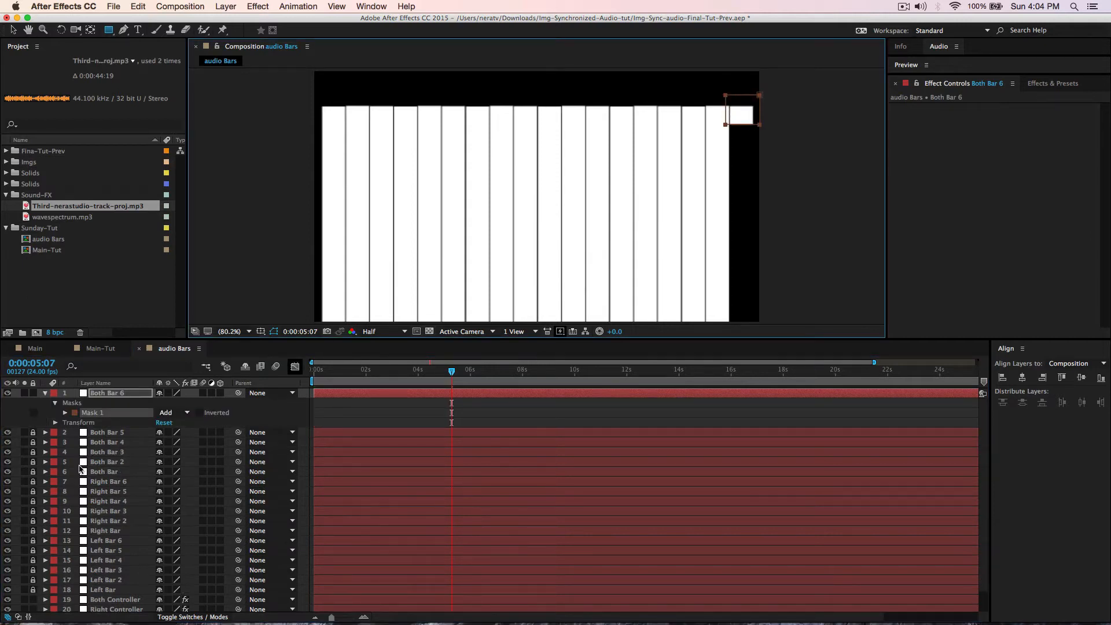
left_click(186, 412)
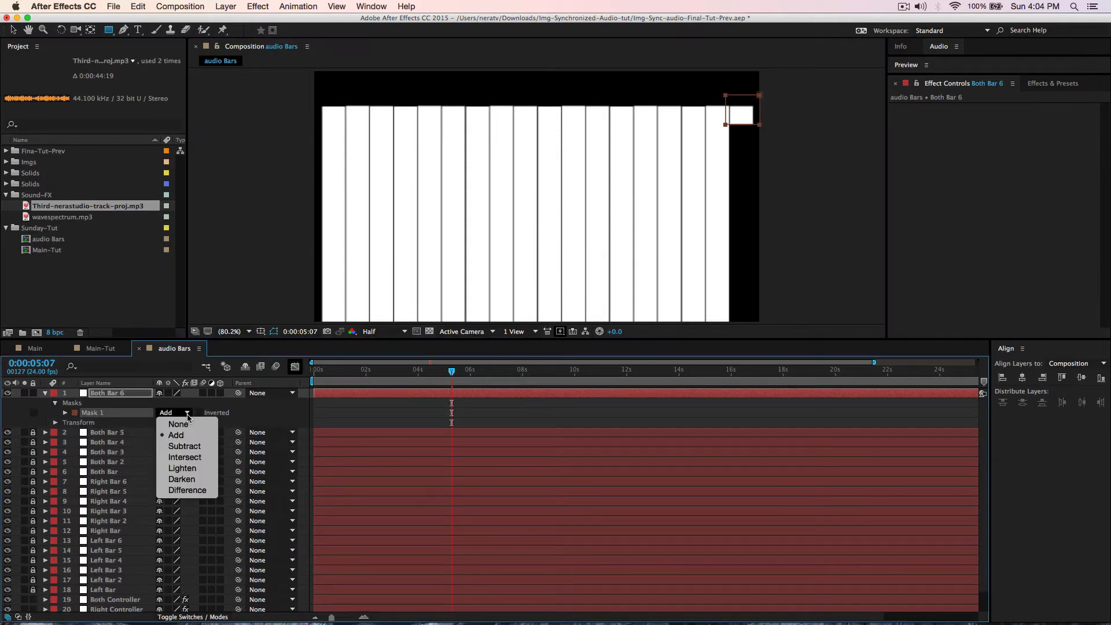
left_click(186, 447)
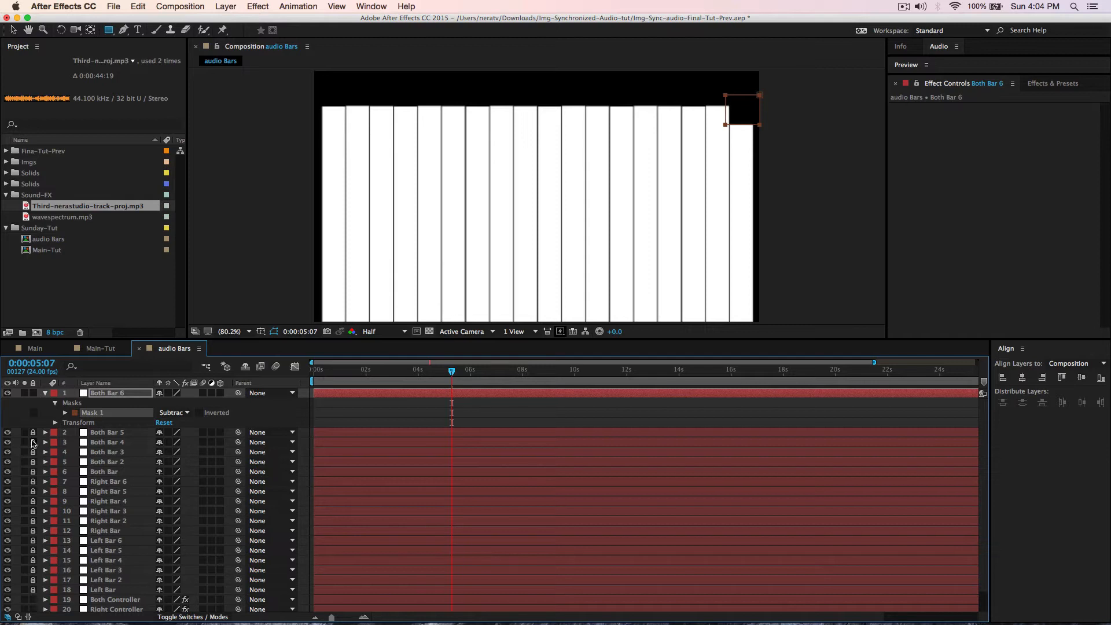
left_click(32, 394)
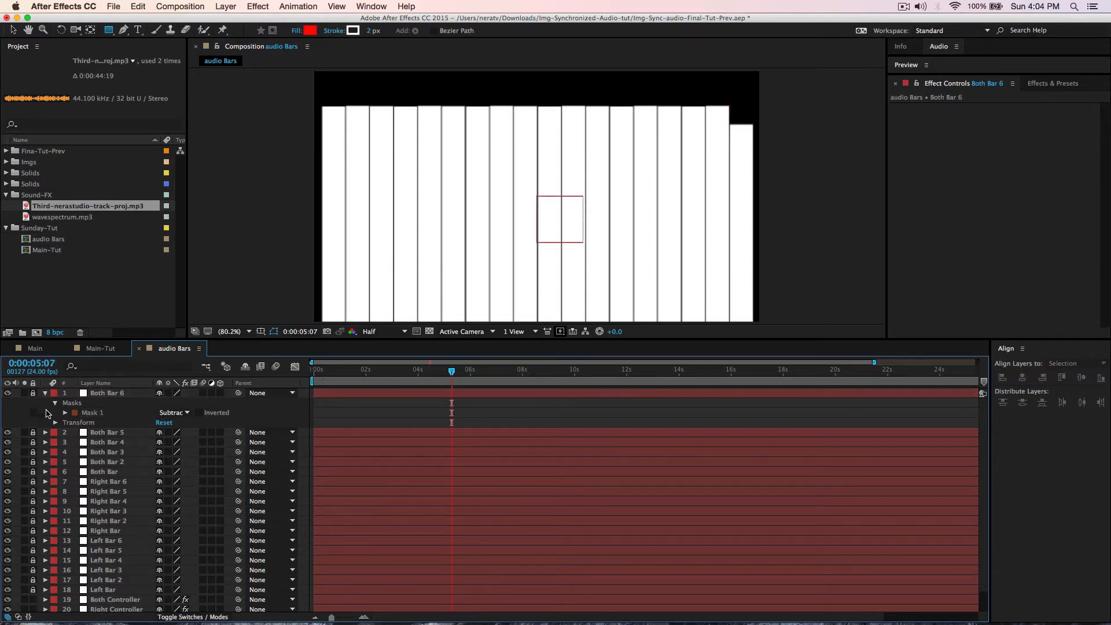
- Cut the top of Both Bar 5 with a Subtract rectangle mask, then relock and collapse it
left_click(33, 432)
left_click(94, 433)
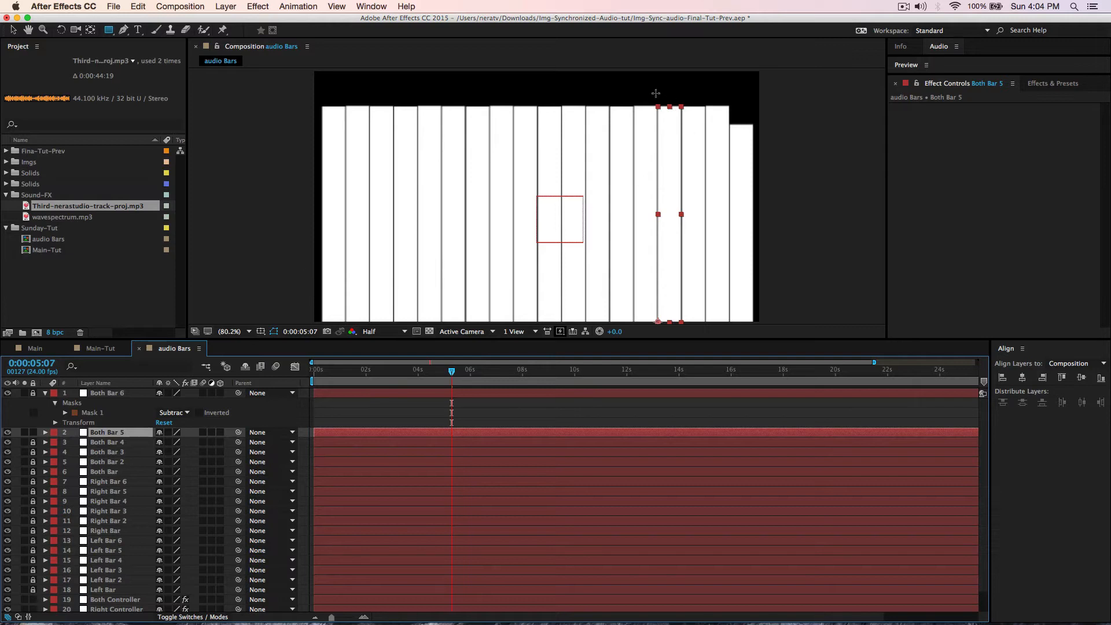
left_click_drag(644, 91, 695, 147)
left_click(186, 452)
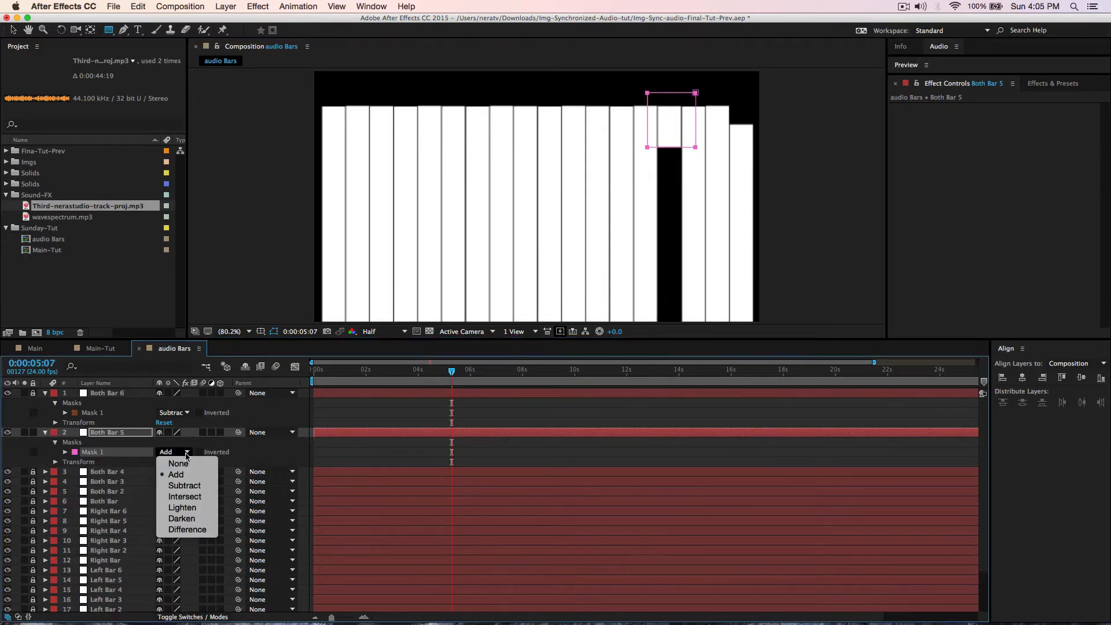
left_click(185, 487)
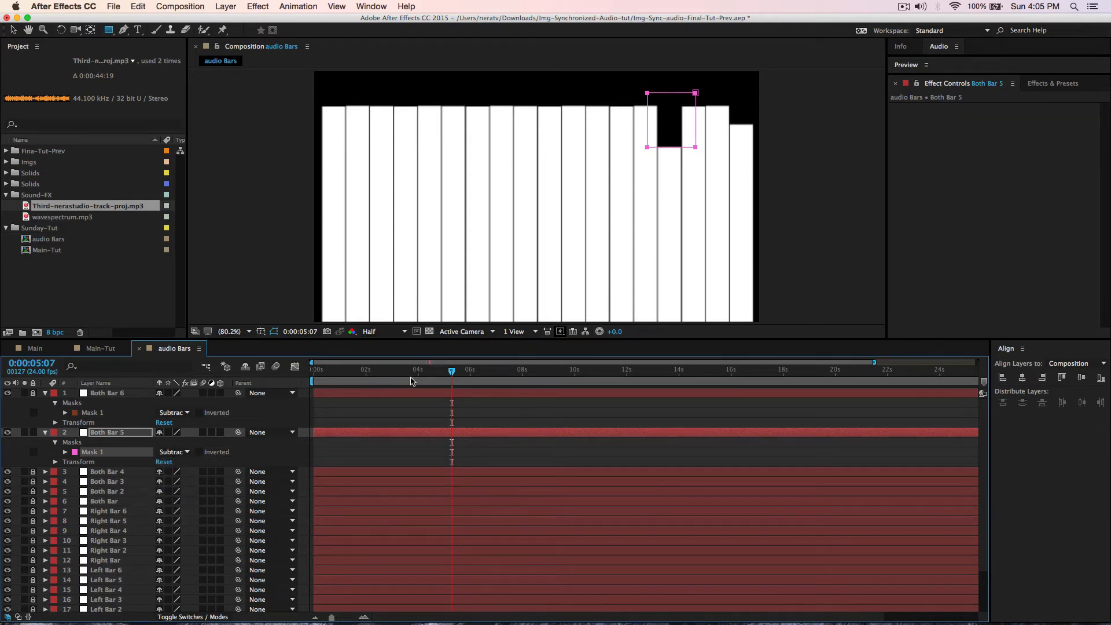
left_click(44, 394)
left_click(33, 403)
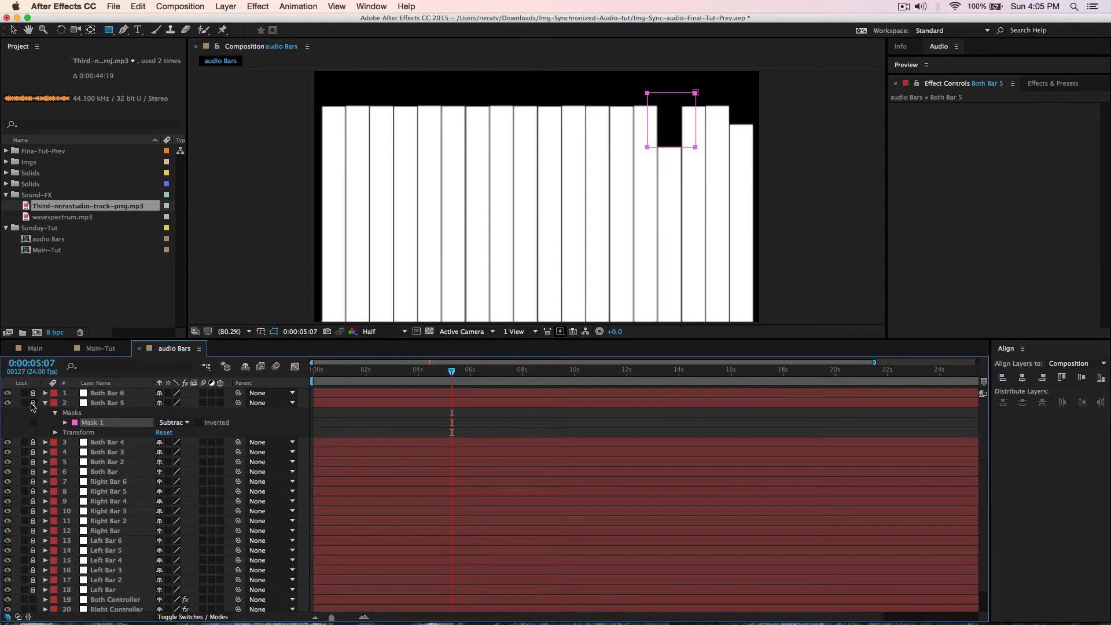
left_click(46, 404)
- Cut the top of Both Bar 4 with a Subtract rectangle mask, then relock and collapse it
left_click(33, 413)
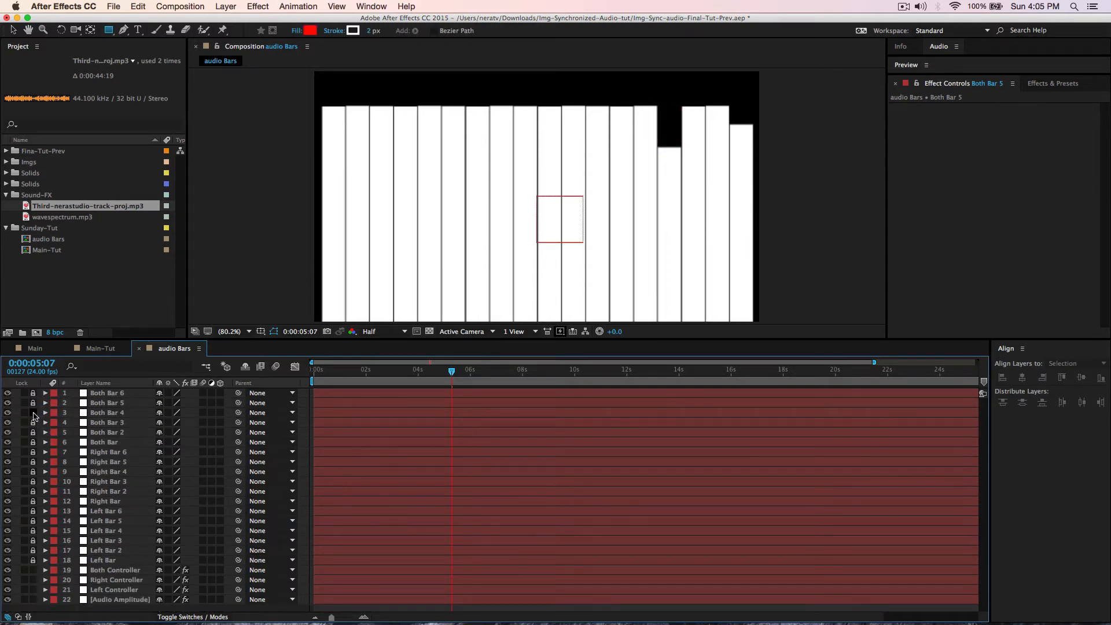
left_click(105, 412)
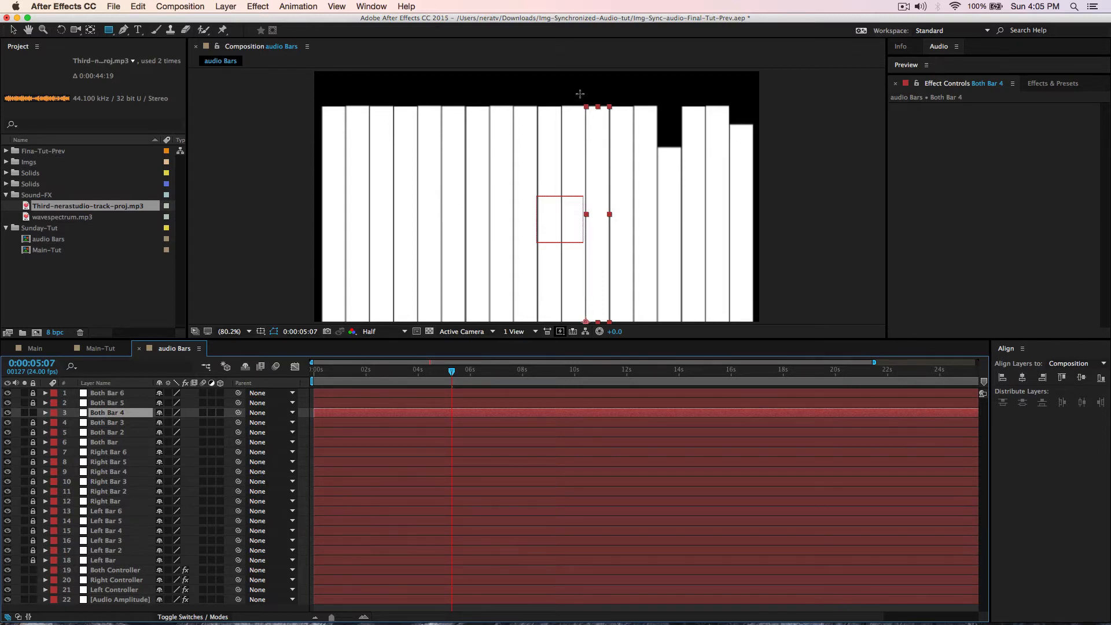
left_click_drag(580, 93, 622, 128)
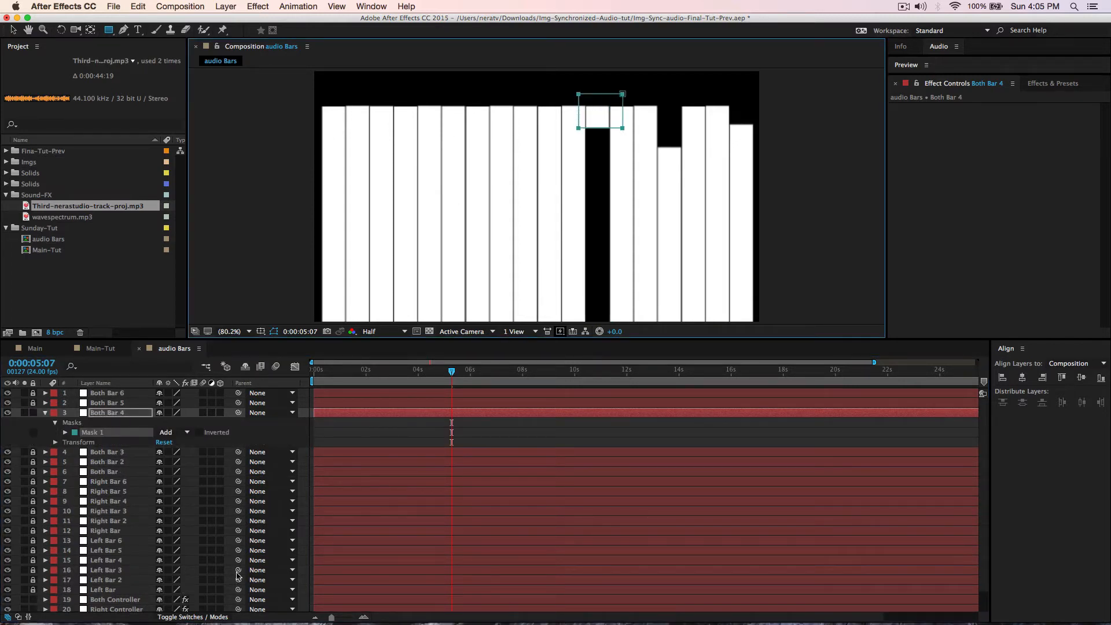
left_click(171, 432)
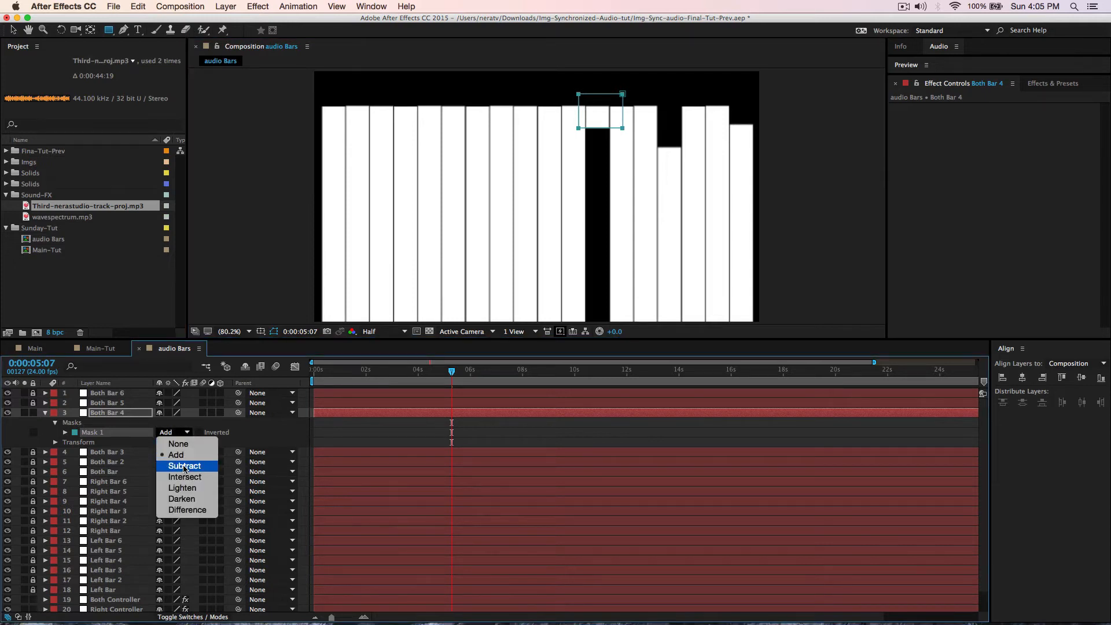
left_click(184, 466)
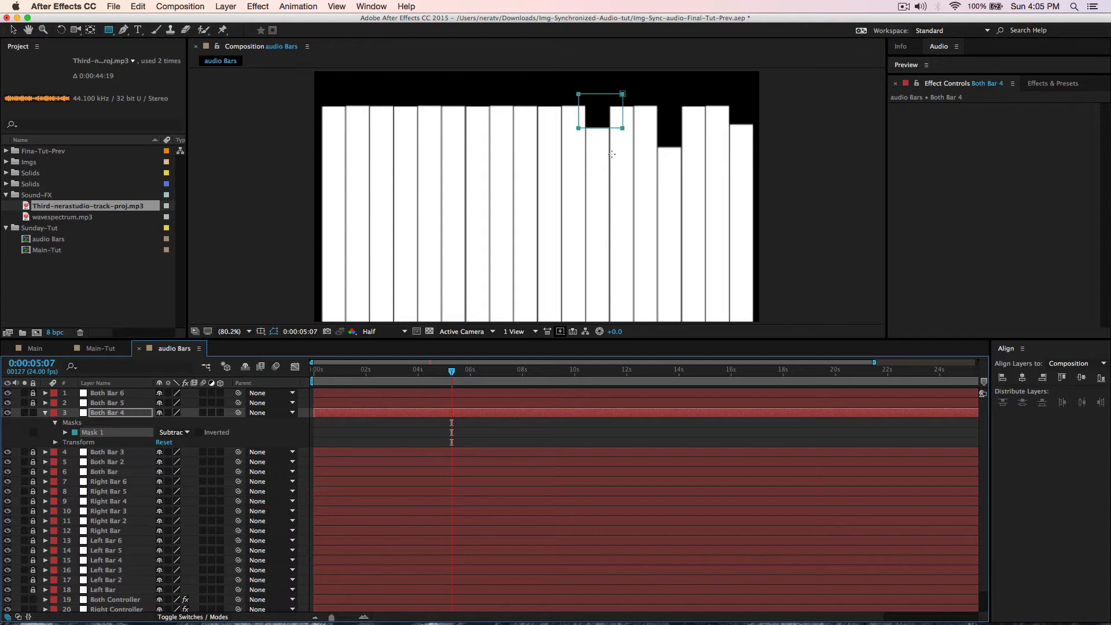
left_click(34, 412)
left_click(46, 413)
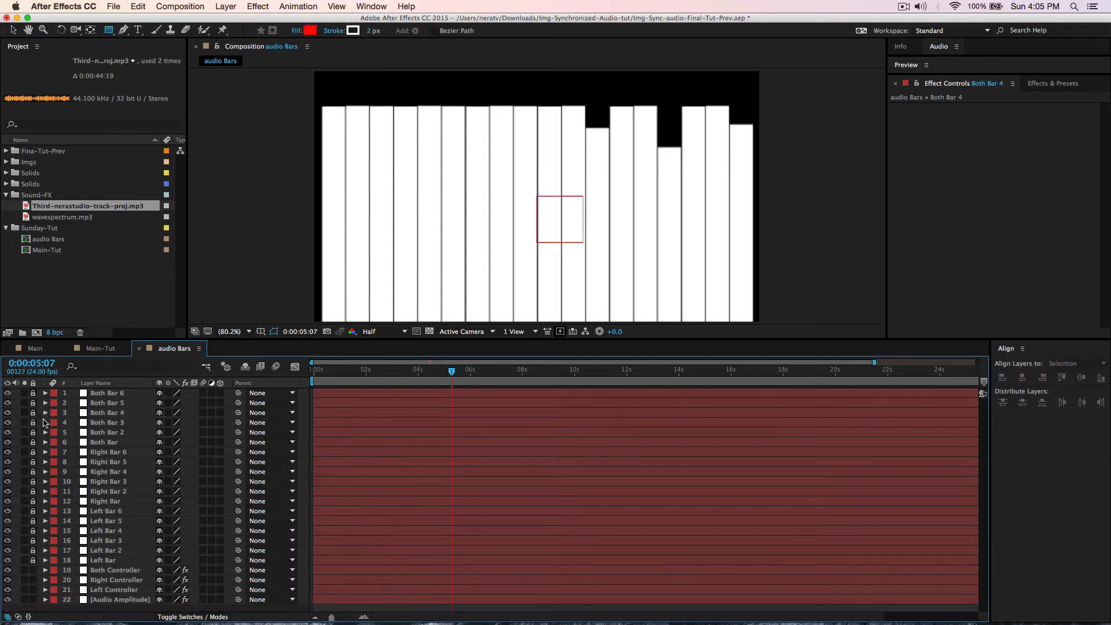
- Unlock Both Bar 3 and cut its top with a Subtract rectangle mask
left_click(33, 422)
left_click(92, 424)
left_click(92, 424)
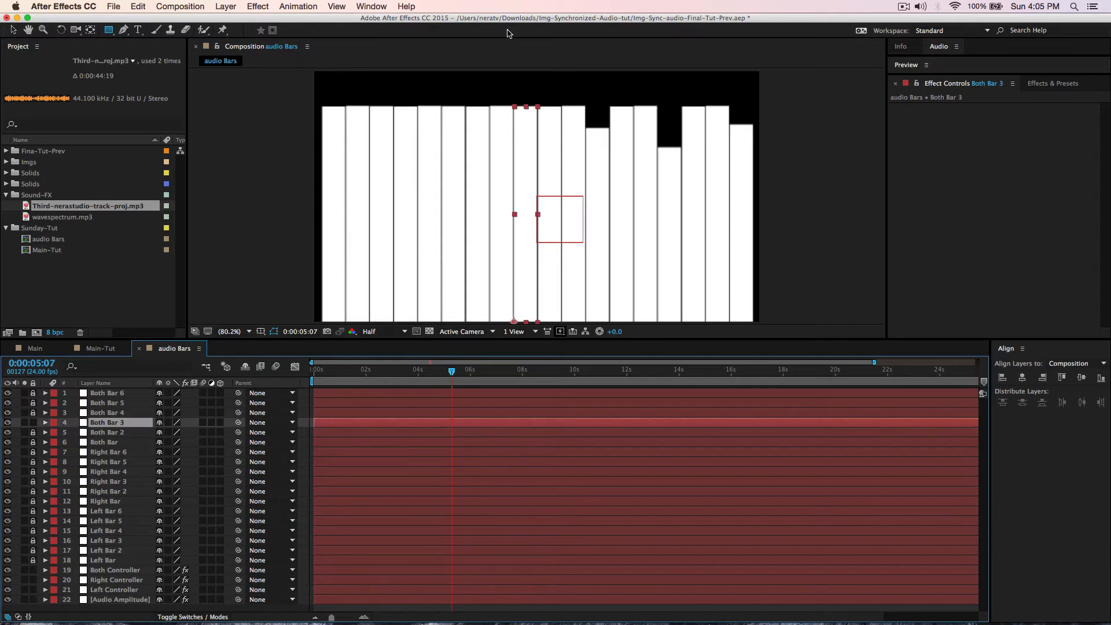
left_click_drag(506, 88, 560, 160)
left_click(172, 442)
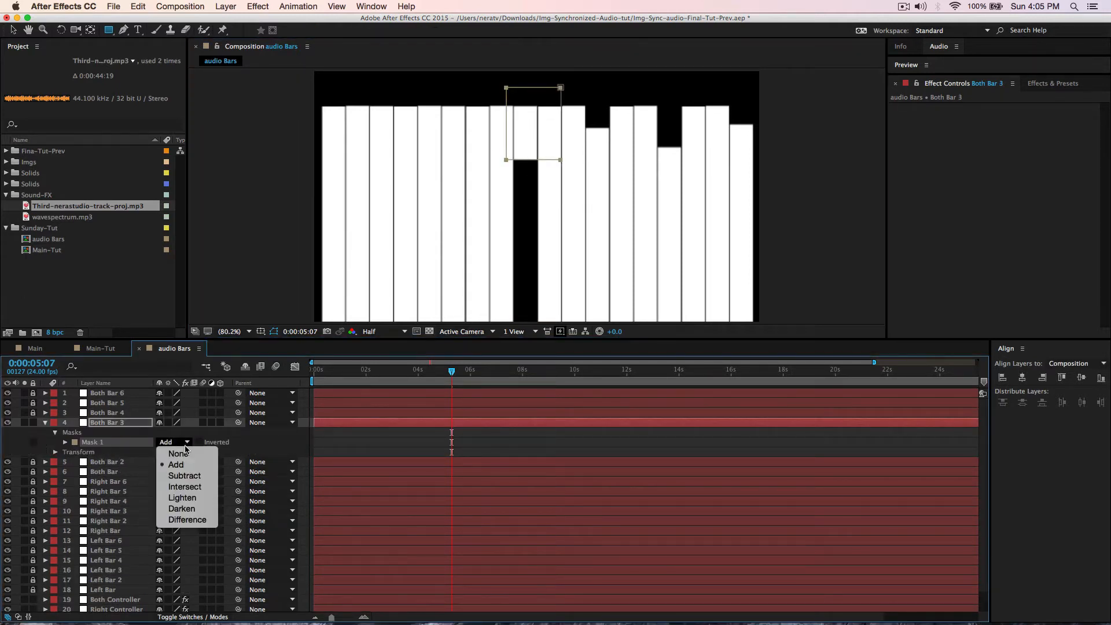
left_click(189, 476)
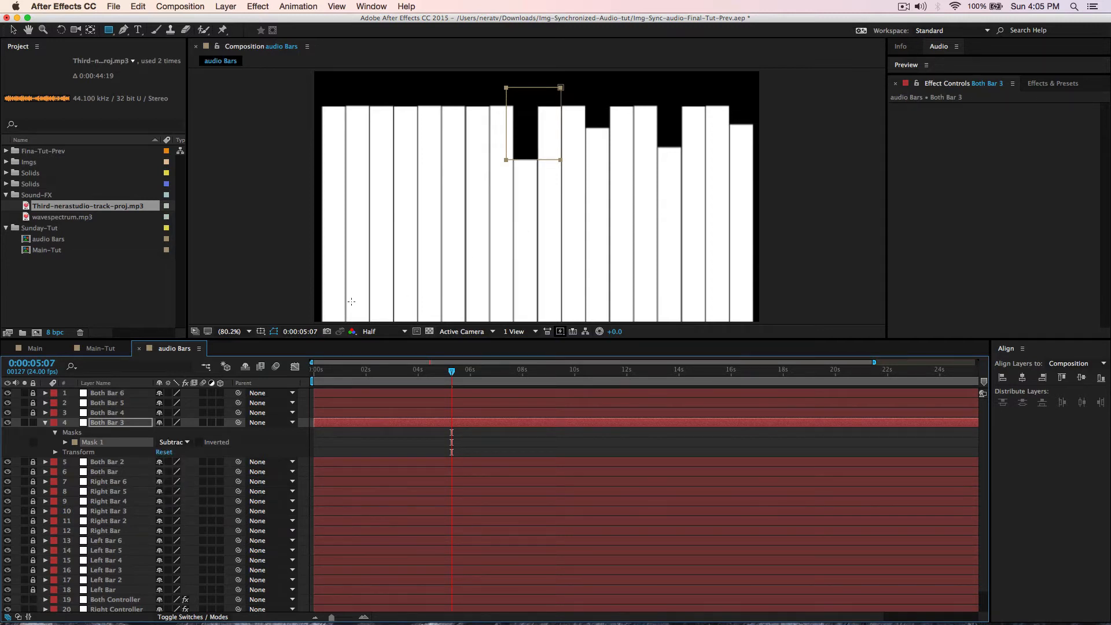
left_click(46, 423)
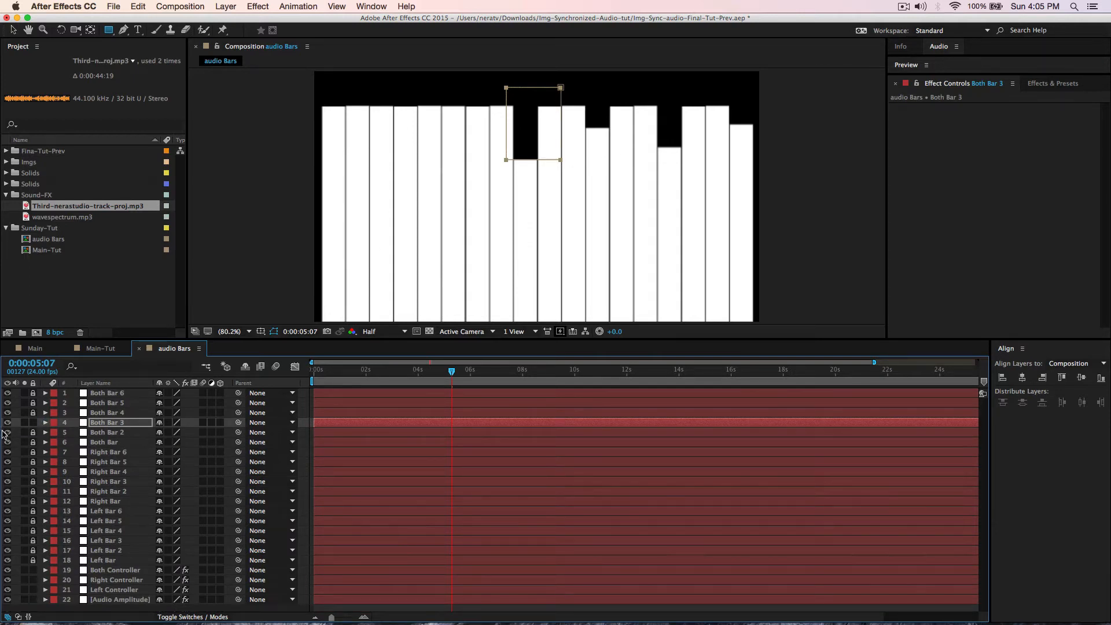
- Relock Both Bar 3, preview the bars, and close audio Bars to return to Main-Tut
left_click(33, 423)
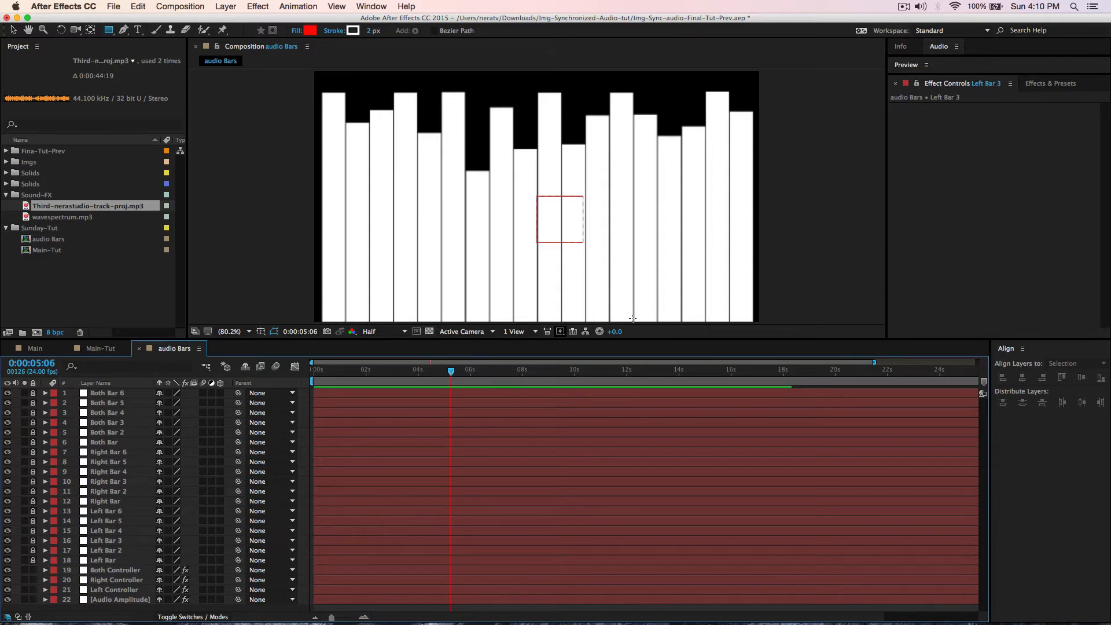
key("space")
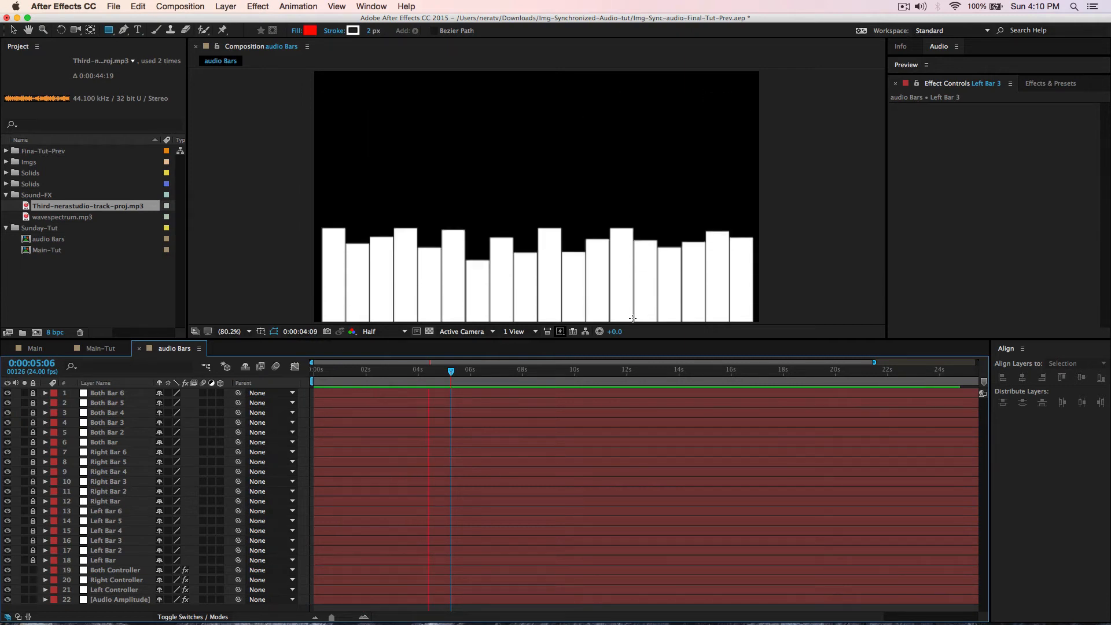
key("space")
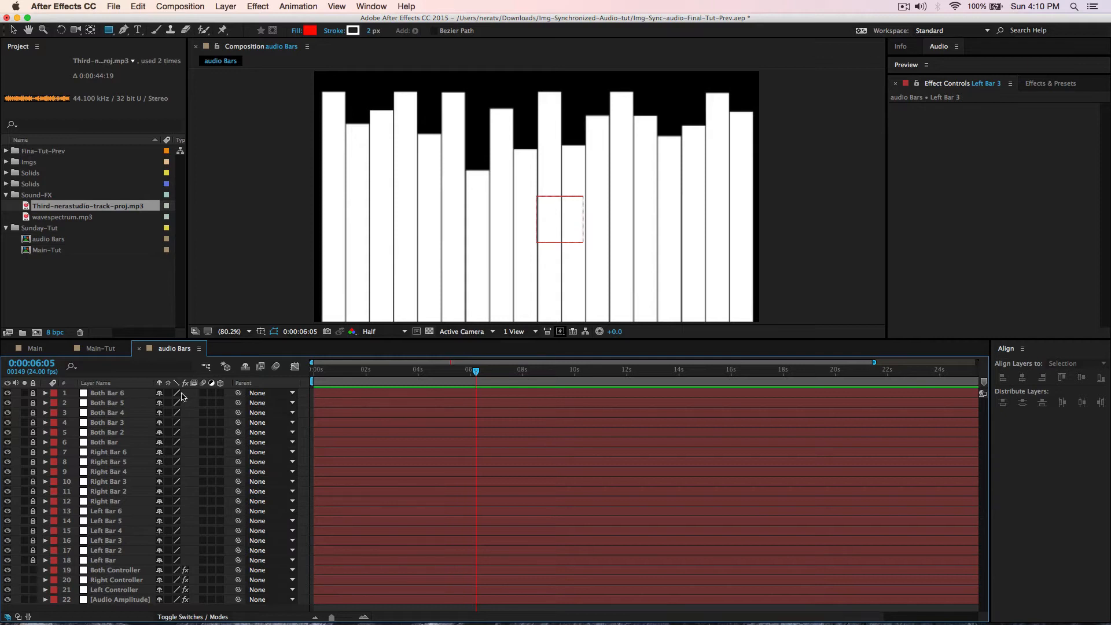
left_click(139, 349)
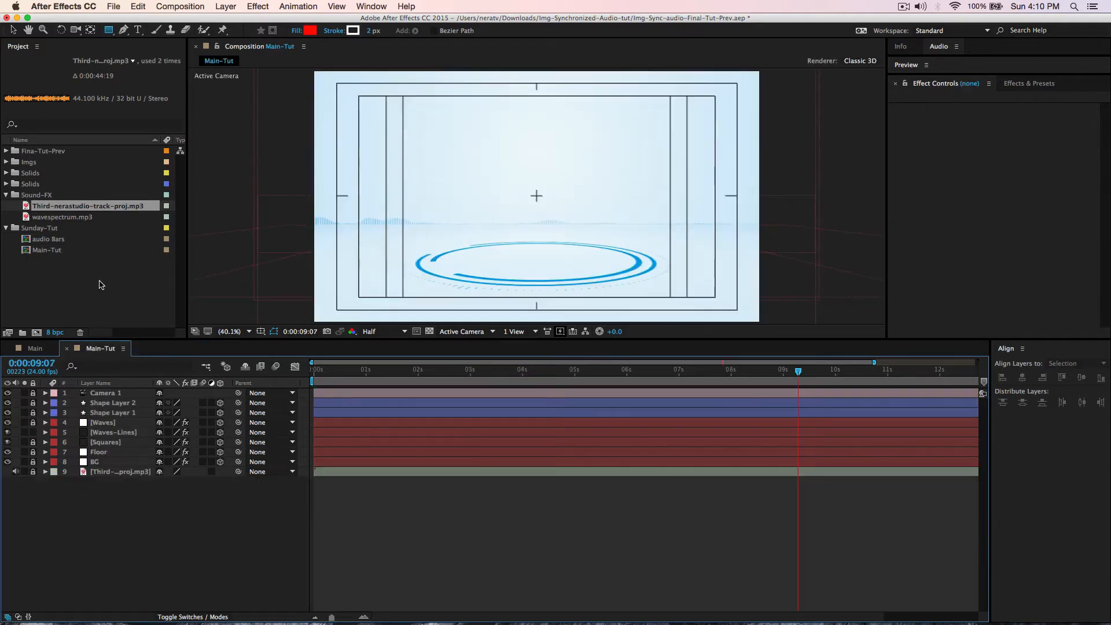
- Create a new composition named Holder-01 in the Sunday-Tut folder
left_click(50, 231)
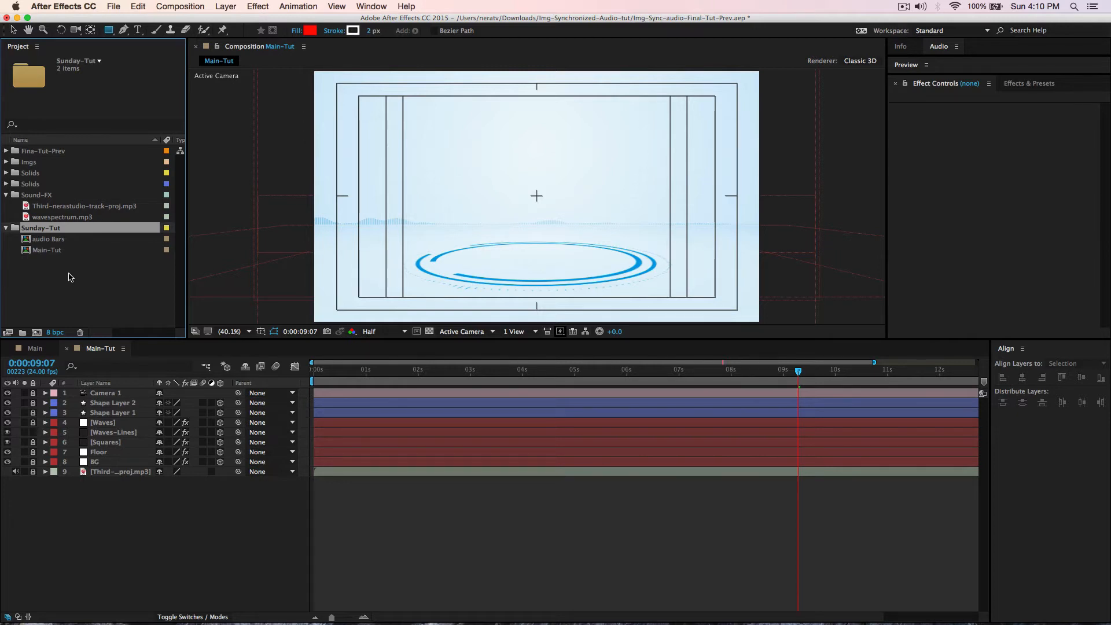
key("super+n")
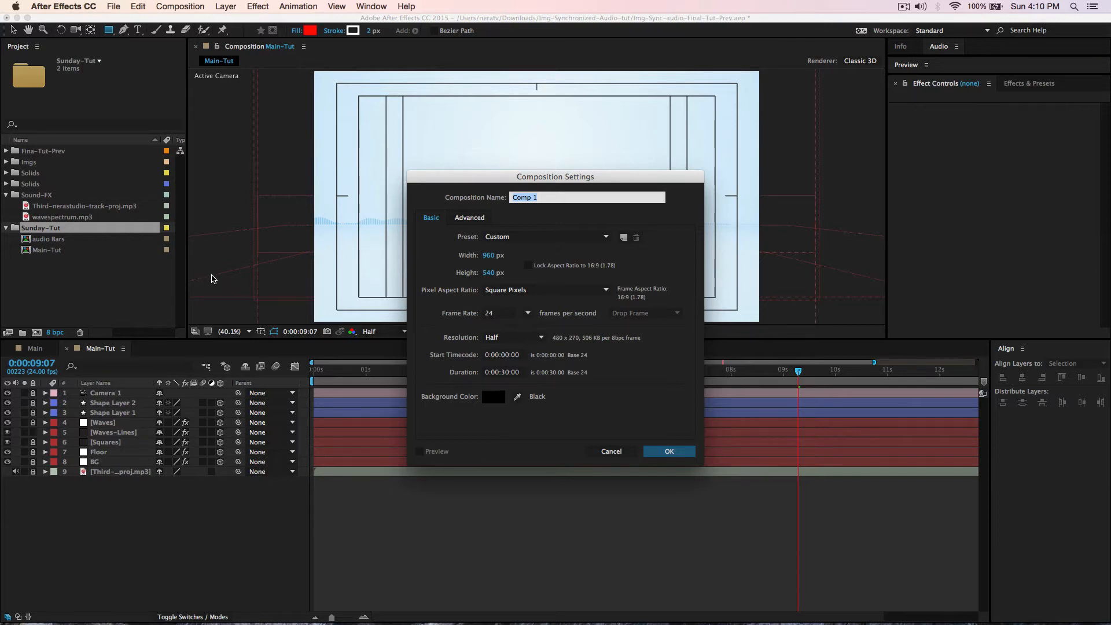
type("Holder-01")
left_click(691, 454)
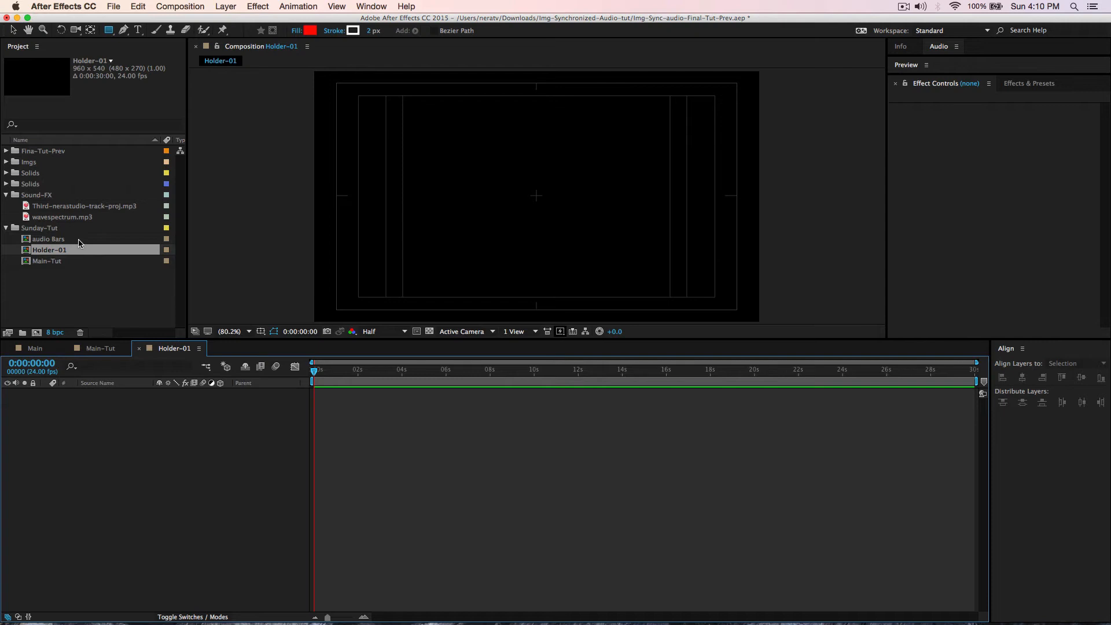
- Add the audio Bars composition to Holder-01 and scrub to where the bars show
left_click(44, 243)
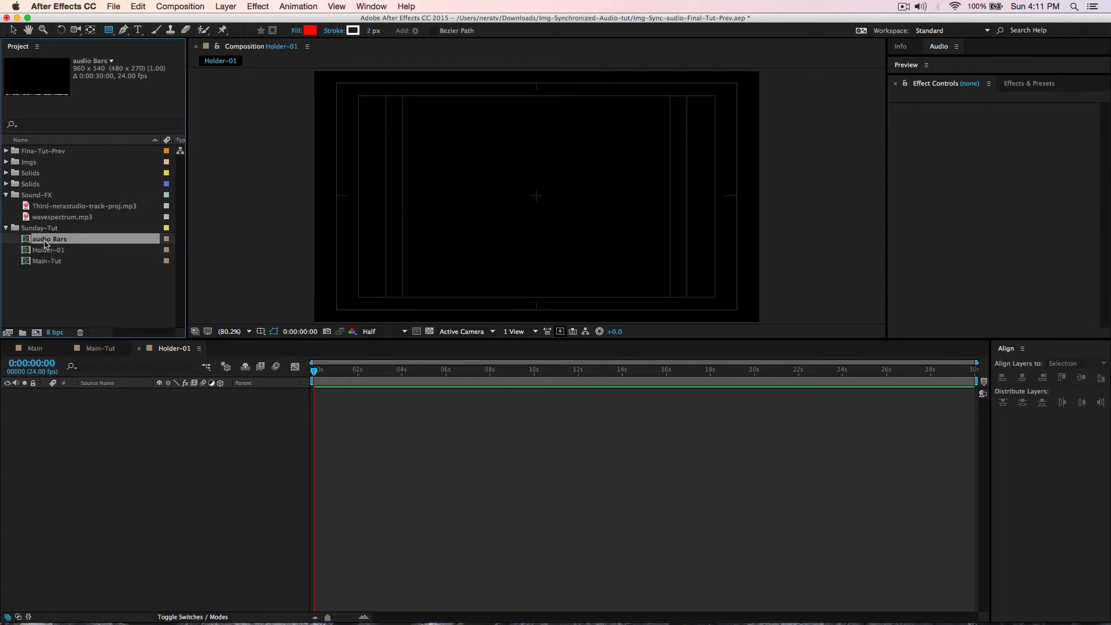
left_click_drag(41, 242, 71, 406)
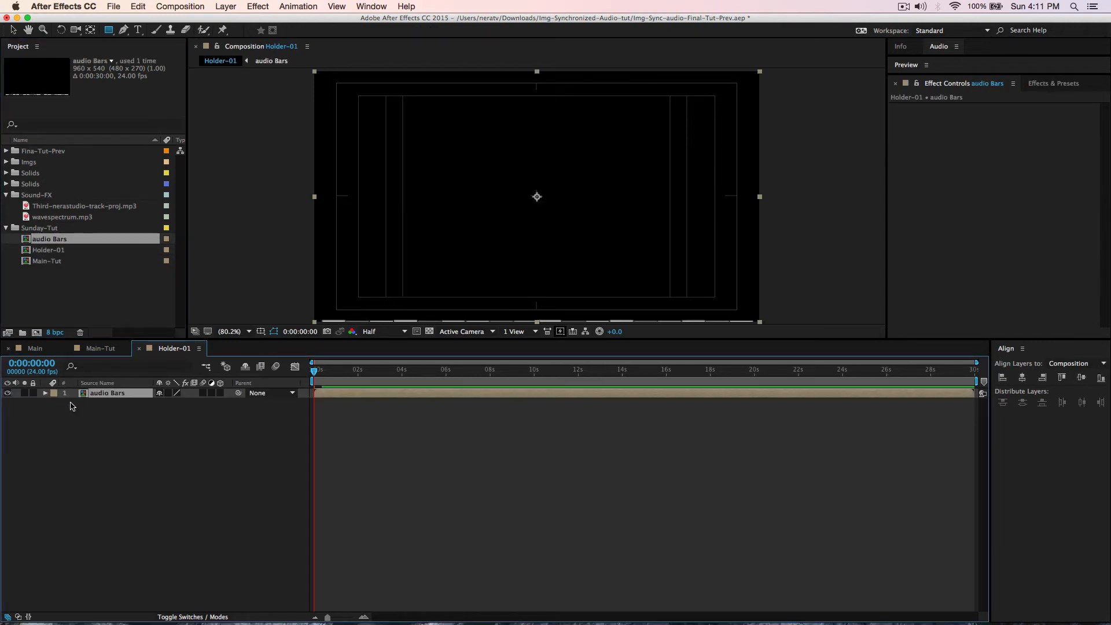
left_click_drag(315, 370, 451, 385)
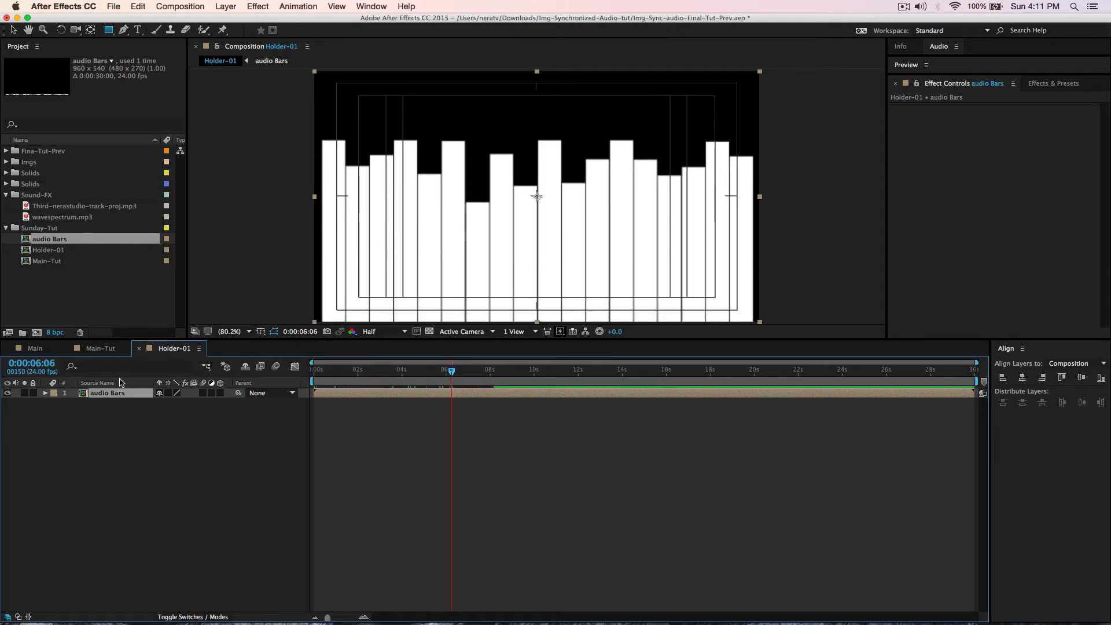
right_click(57, 287)
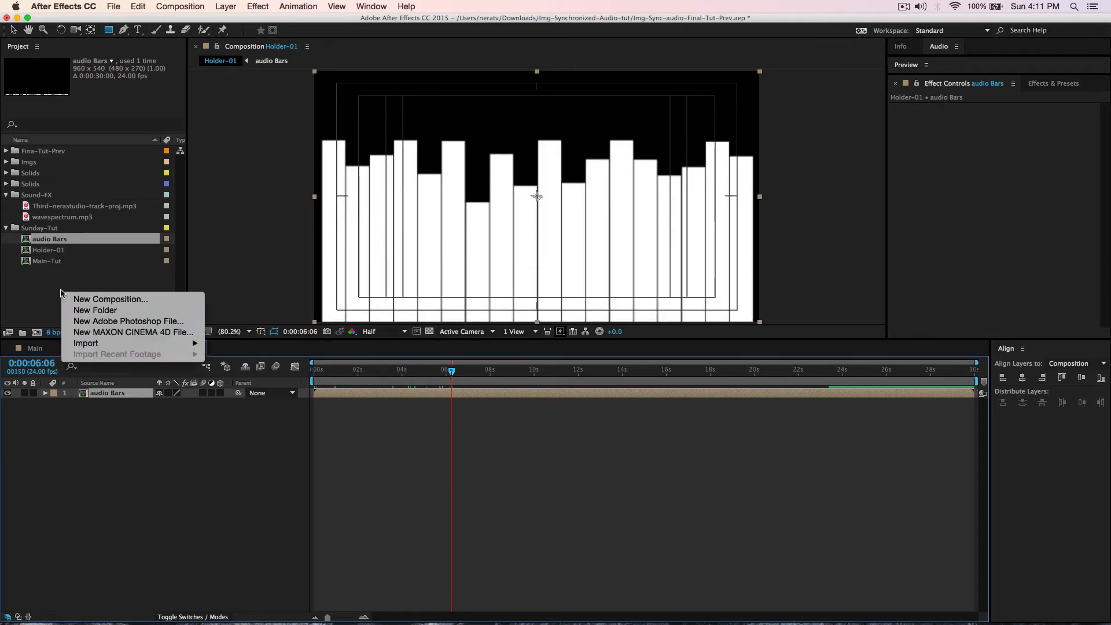
- Create another new composition named Image-01
left_click(88, 299)
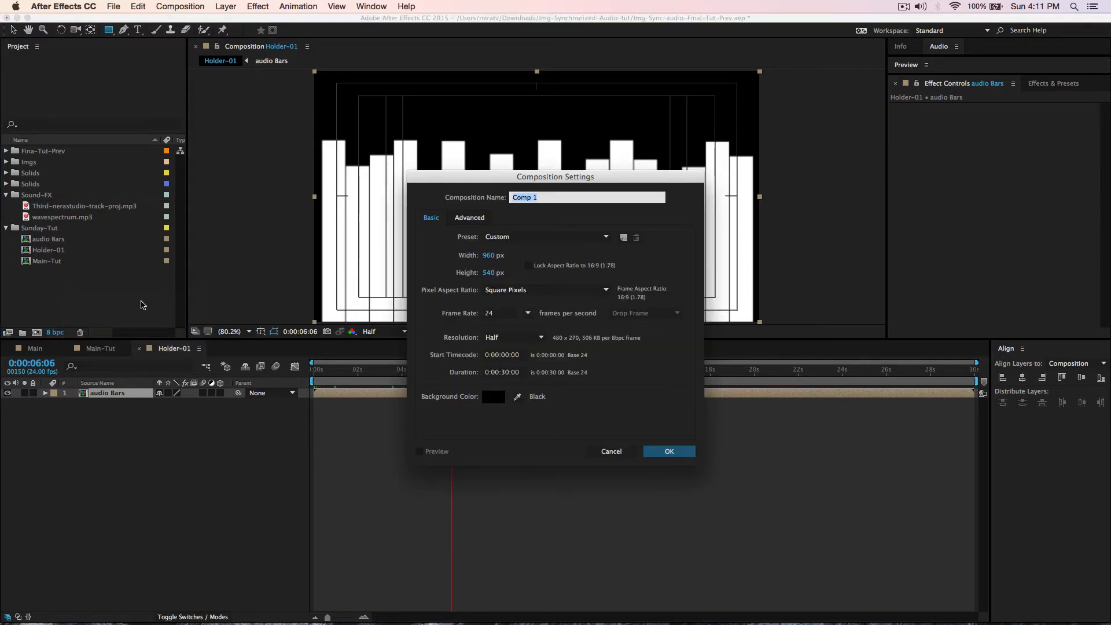
type("Image-01")
key("Return")
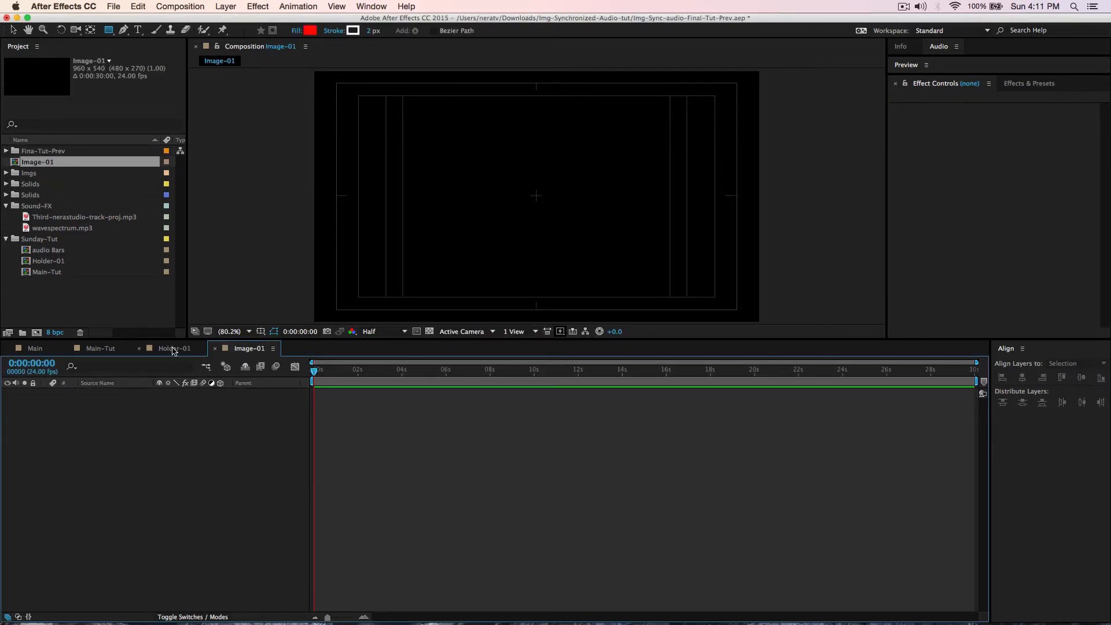
- Compare the photos in the Imgs folder and pick img06.jpg
left_click(6, 173)
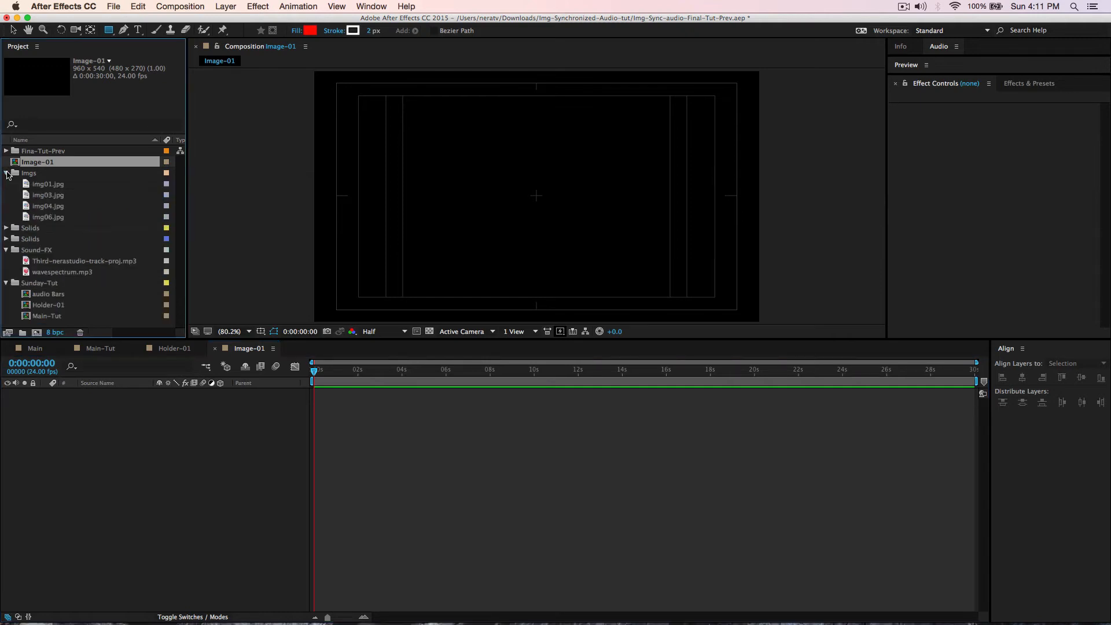
left_click(34, 184)
left_click(32, 193)
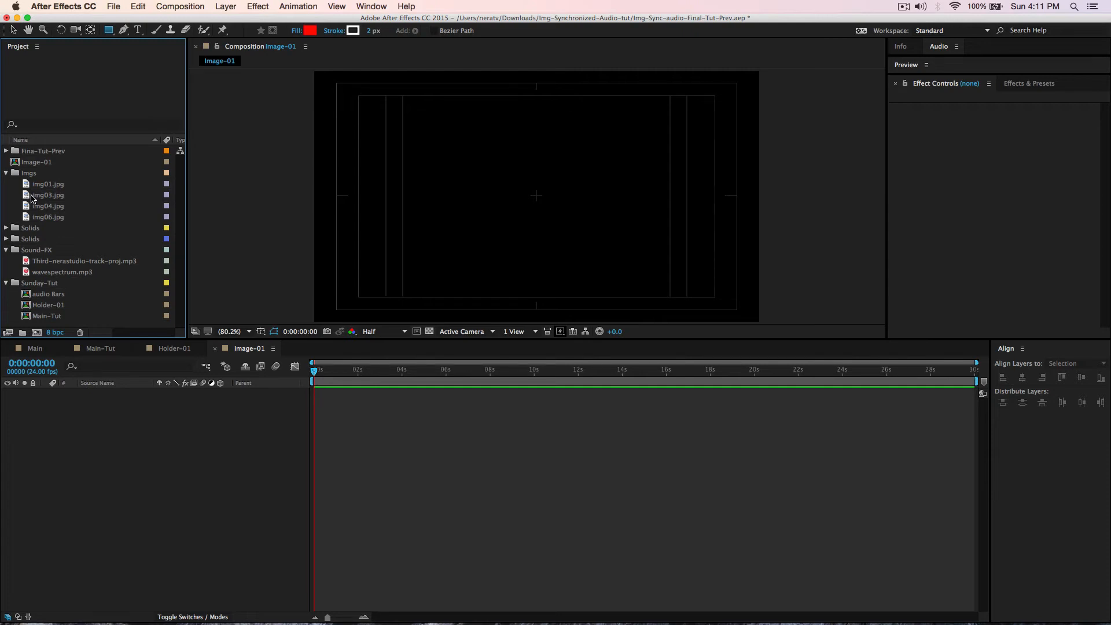
left_click(36, 206)
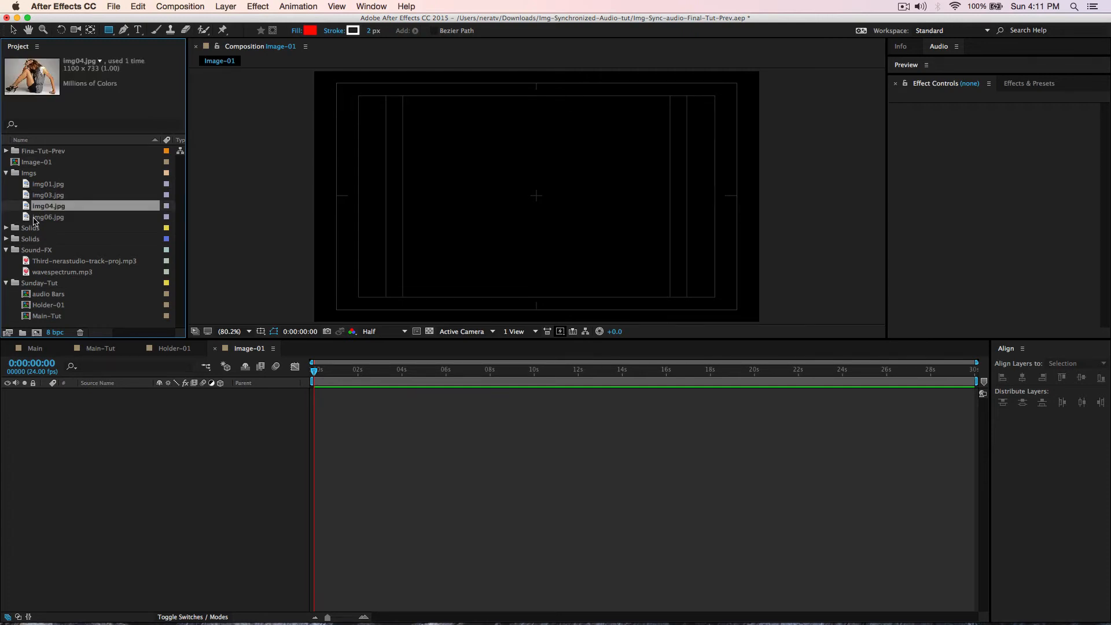
left_click(34, 218)
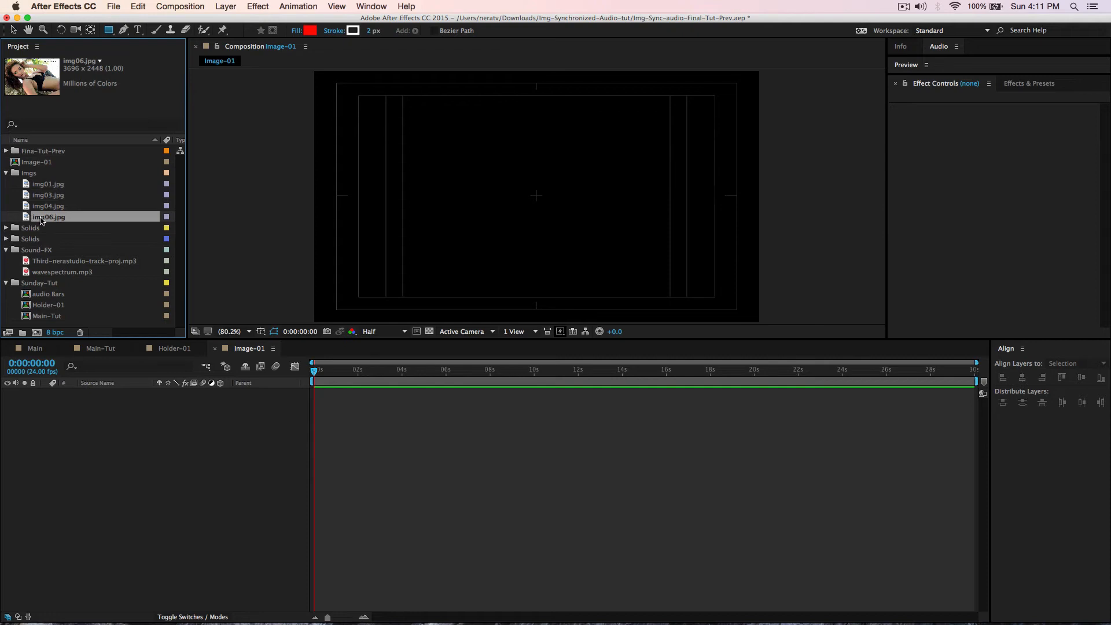
left_click(35, 208)
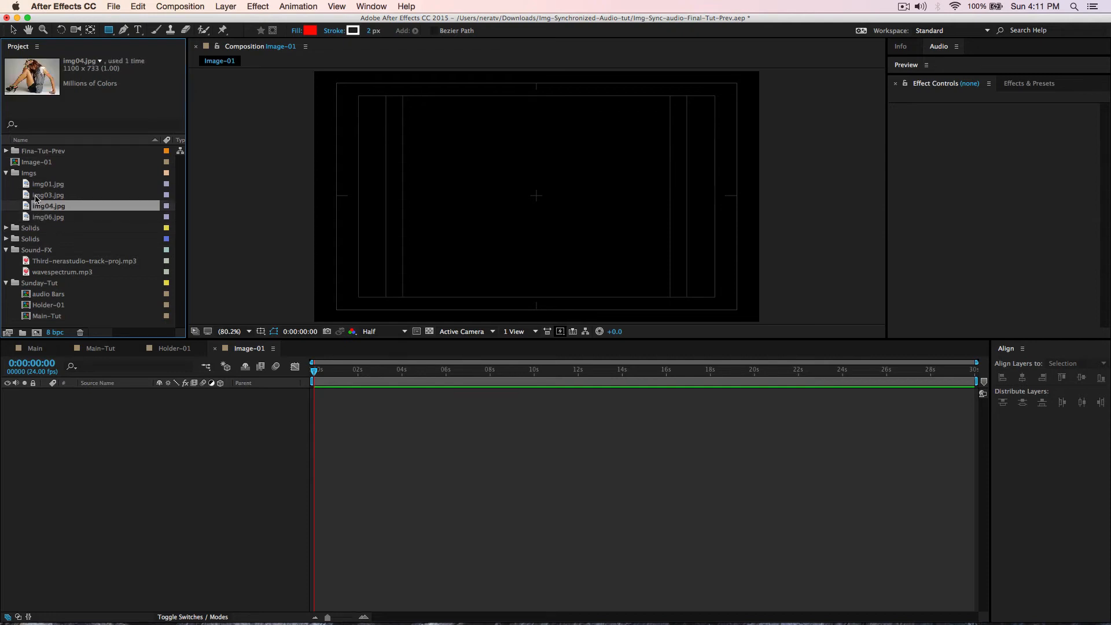
left_click(36, 197)
left_click(37, 186)
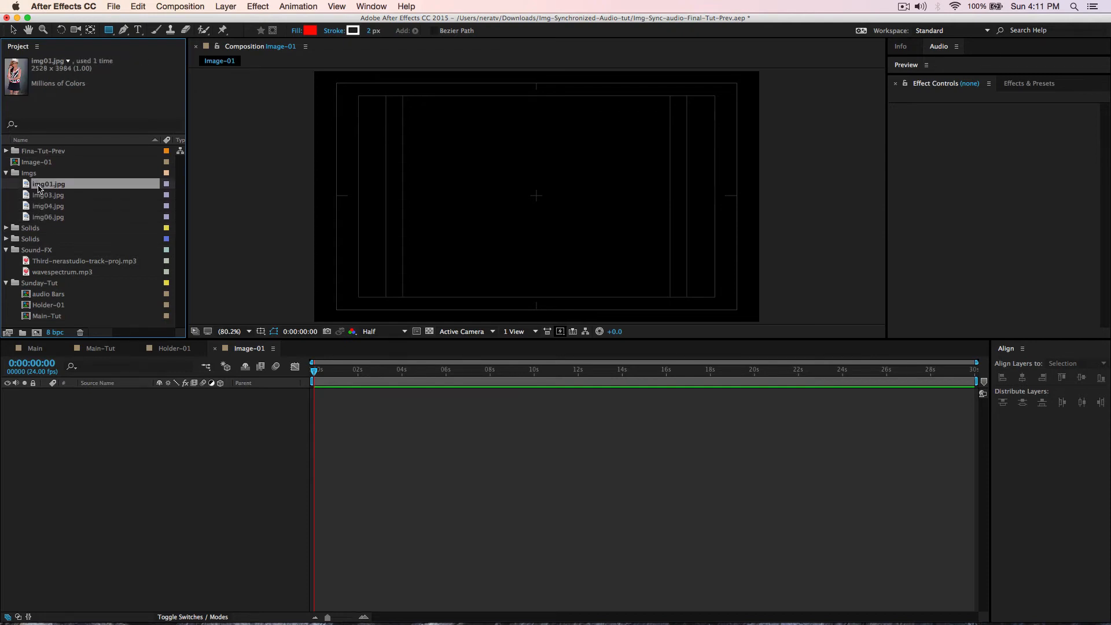
left_click(43, 219)
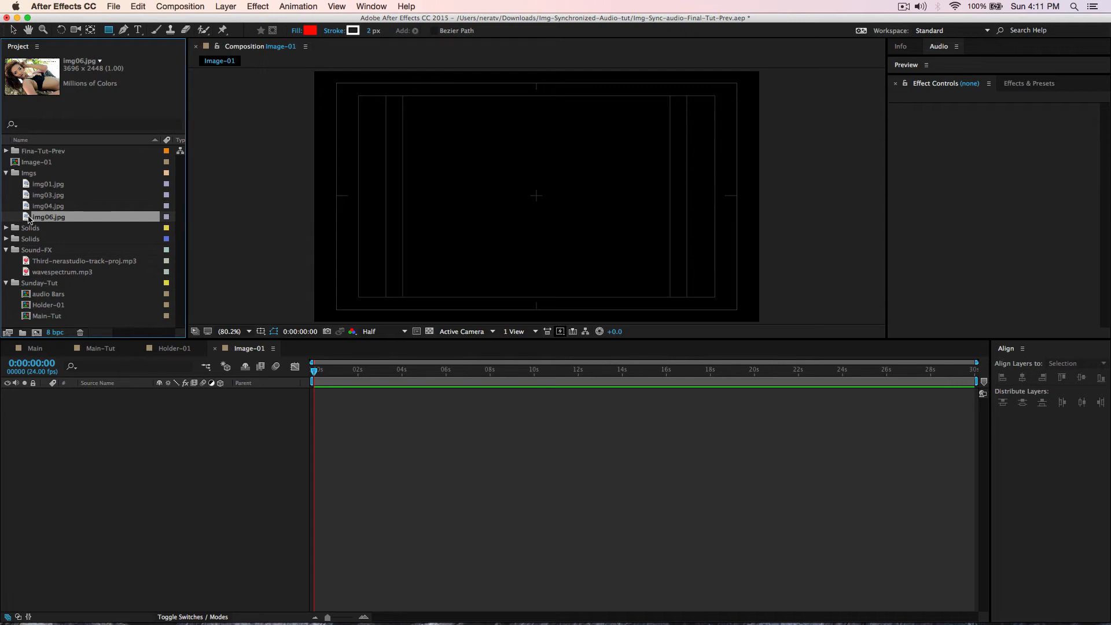
- Place img06.jpg in Image-01 at 32% scale, shifted right to fill the frame
left_click_drag(28, 218, 519, 244)
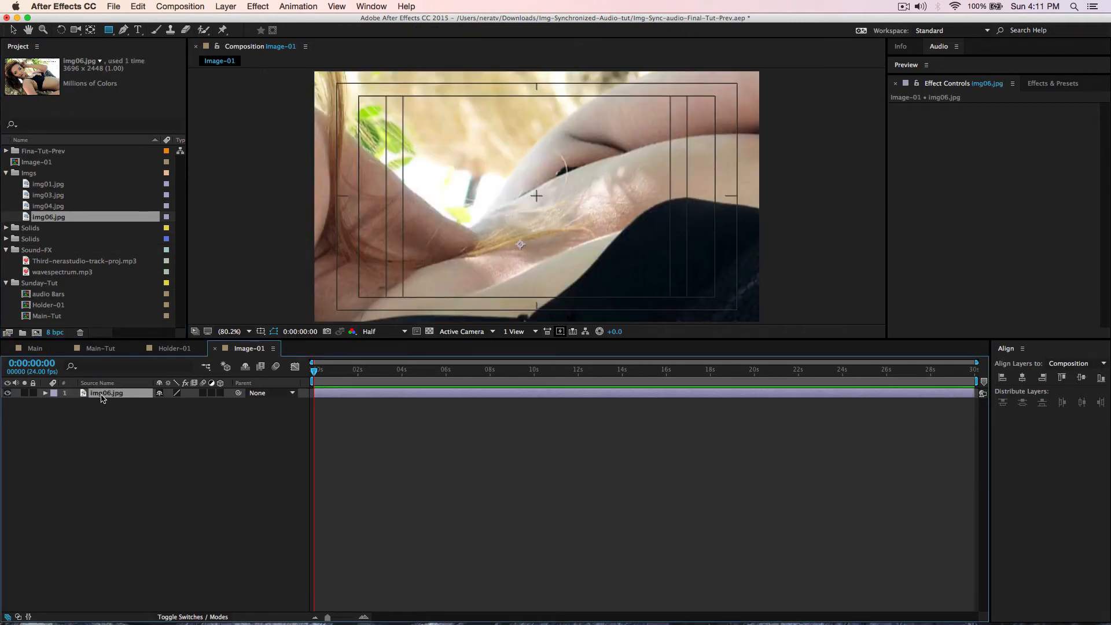
key("s")
left_click_drag(179, 403, 149, 410)
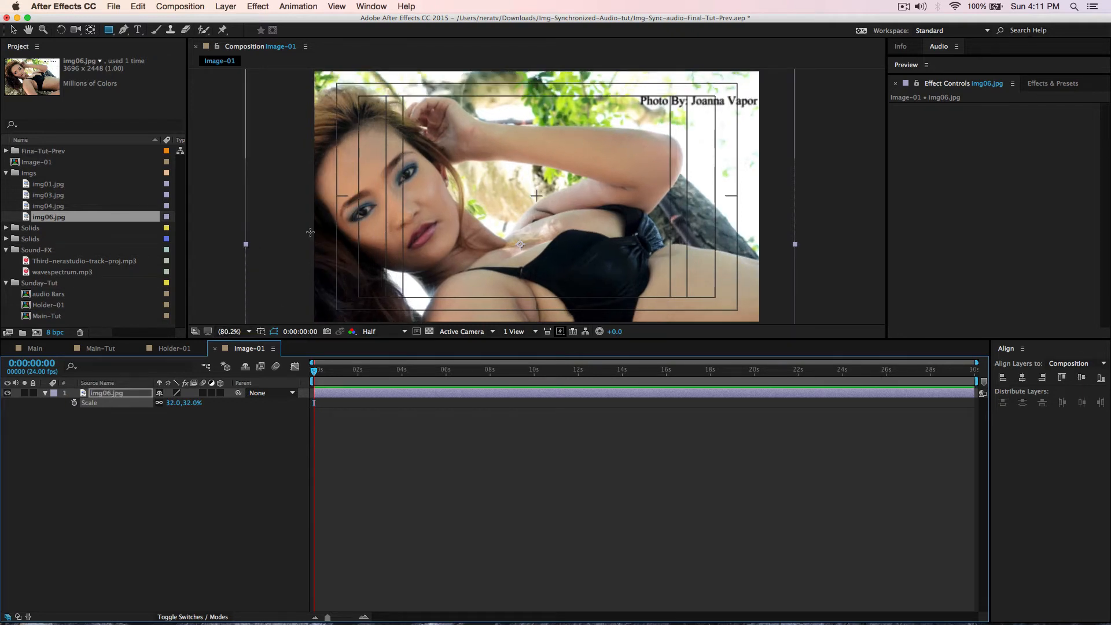
key("v")
left_click_drag(394, 227, 454, 228)
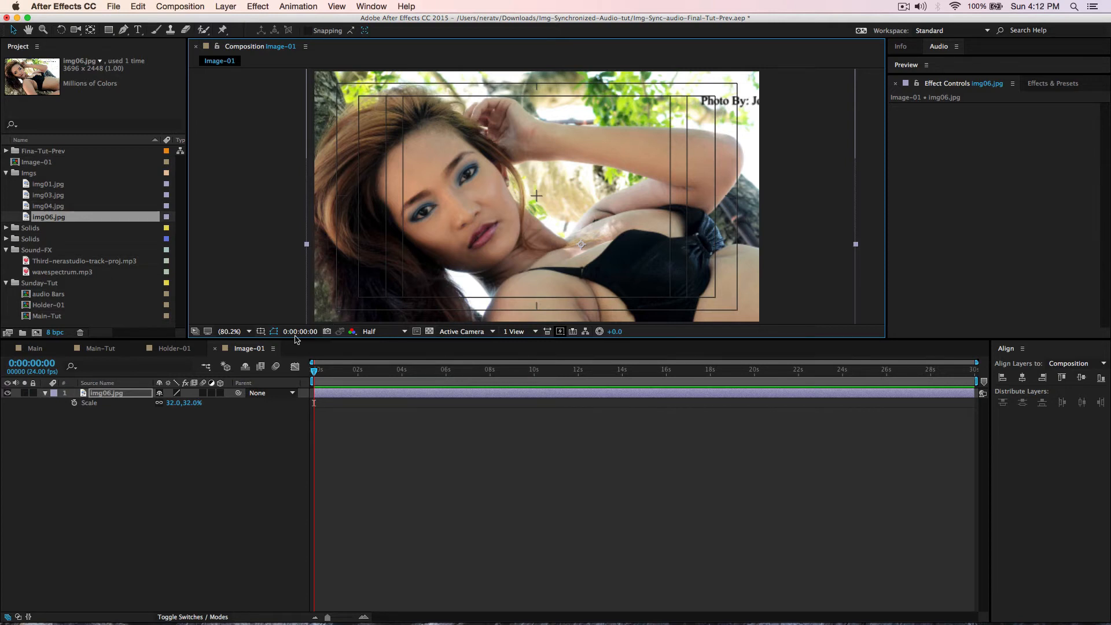
- Collapse the Imgs folder and return to the Holder-01 composition
left_click(102, 394)
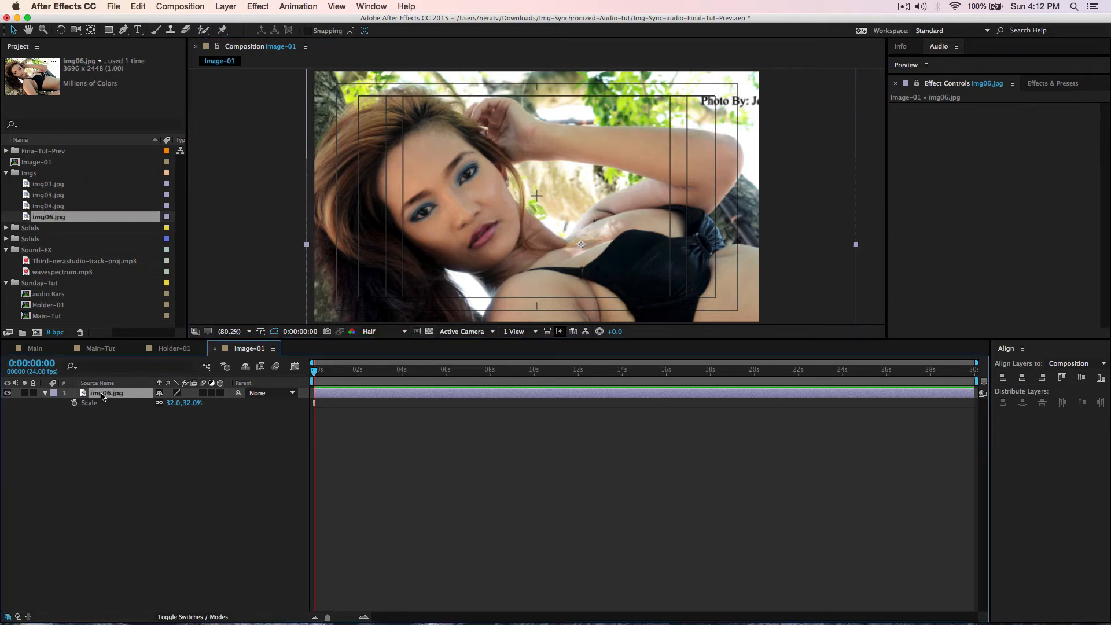
left_click(6, 173)
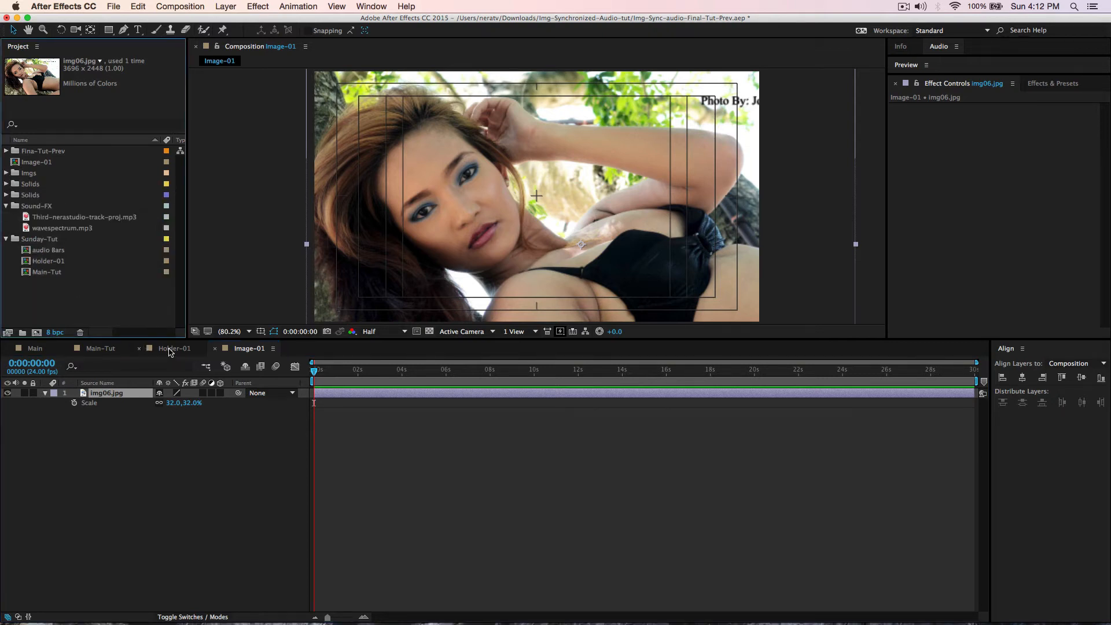
left_click(171, 349)
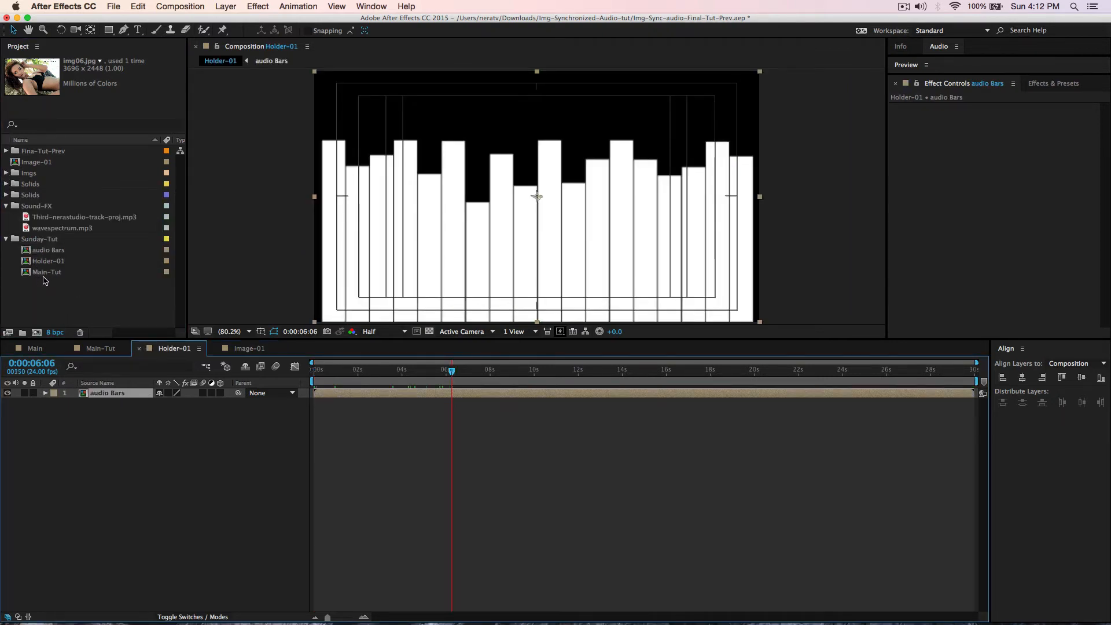
- Add Image-01 beneath audio Bars in Holder-01 and file it into Sunday-Tut
left_click(34, 164)
left_click_drag(36, 165, 80, 427)
left_click_drag(33, 167, 37, 239)
left_click(6, 196)
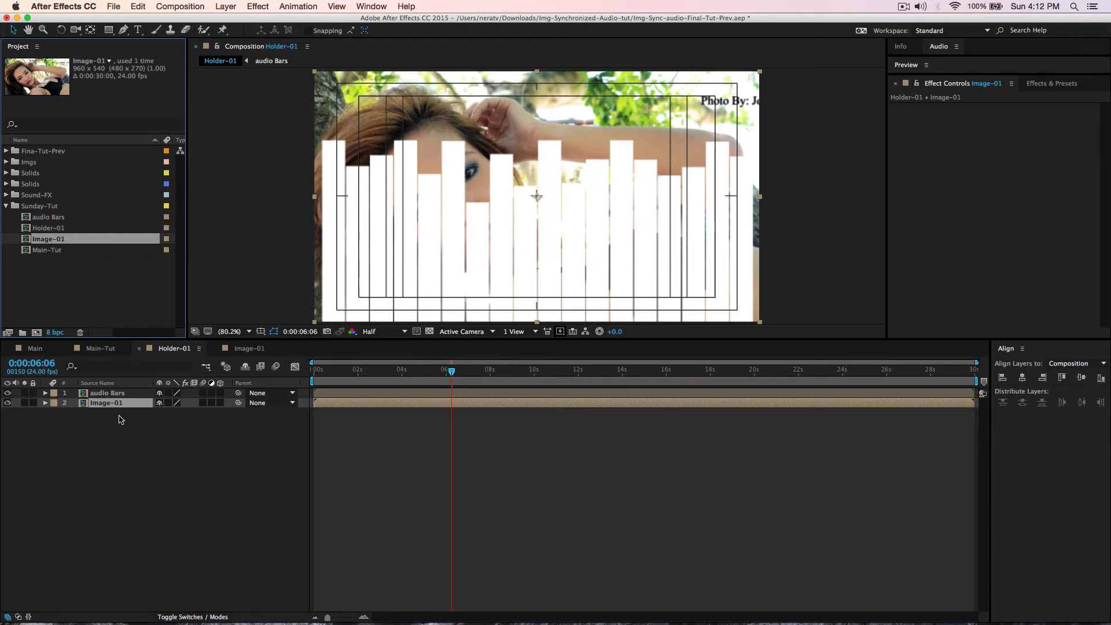
- Set Image-01's track matte to Alpha Matte 'audio Bars', preview it, then go to Main-Tut
left_click(199, 617)
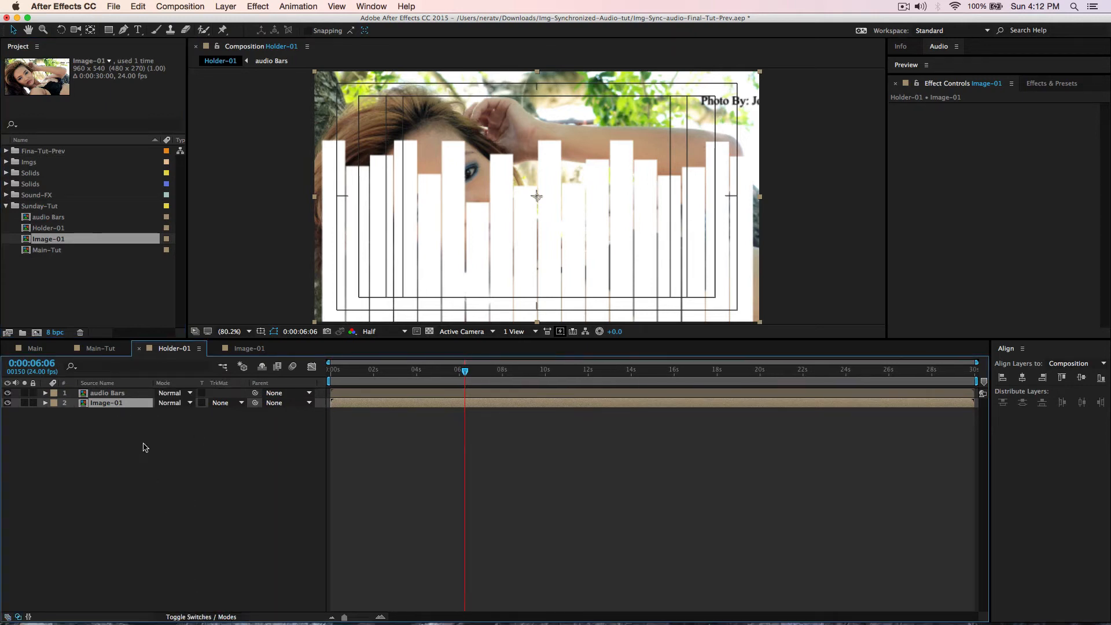
left_click(240, 404)
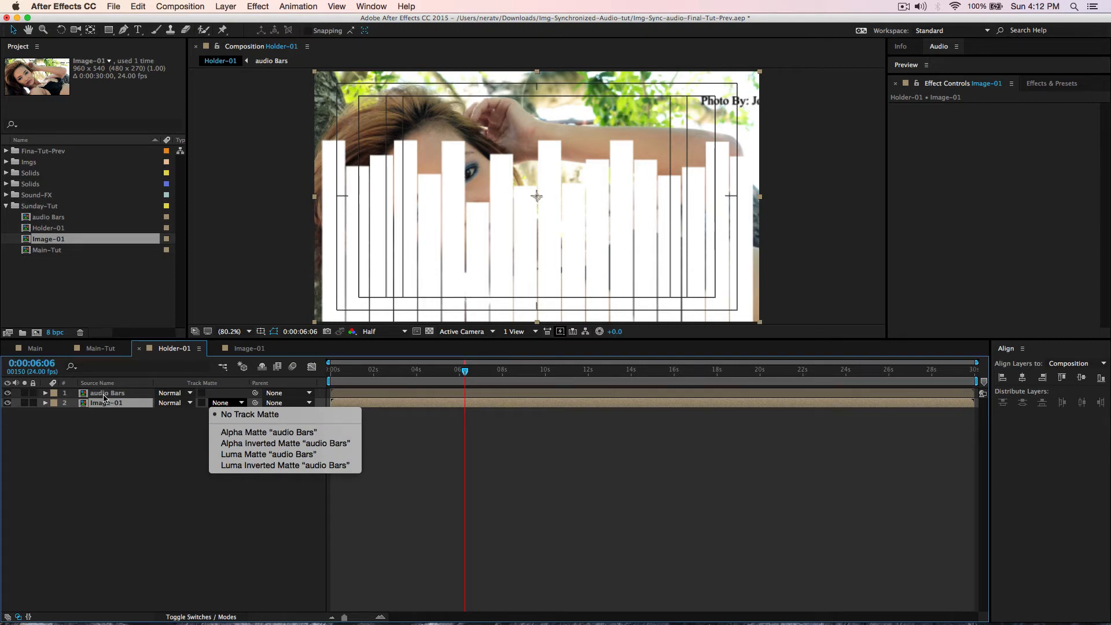
left_click(260, 434)
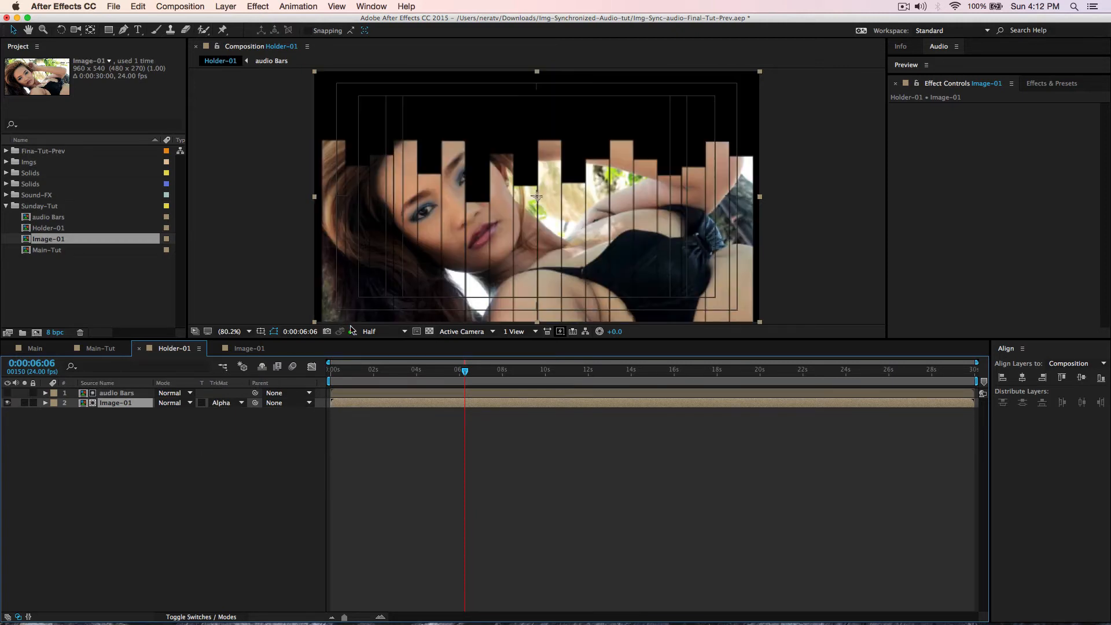
key("space")
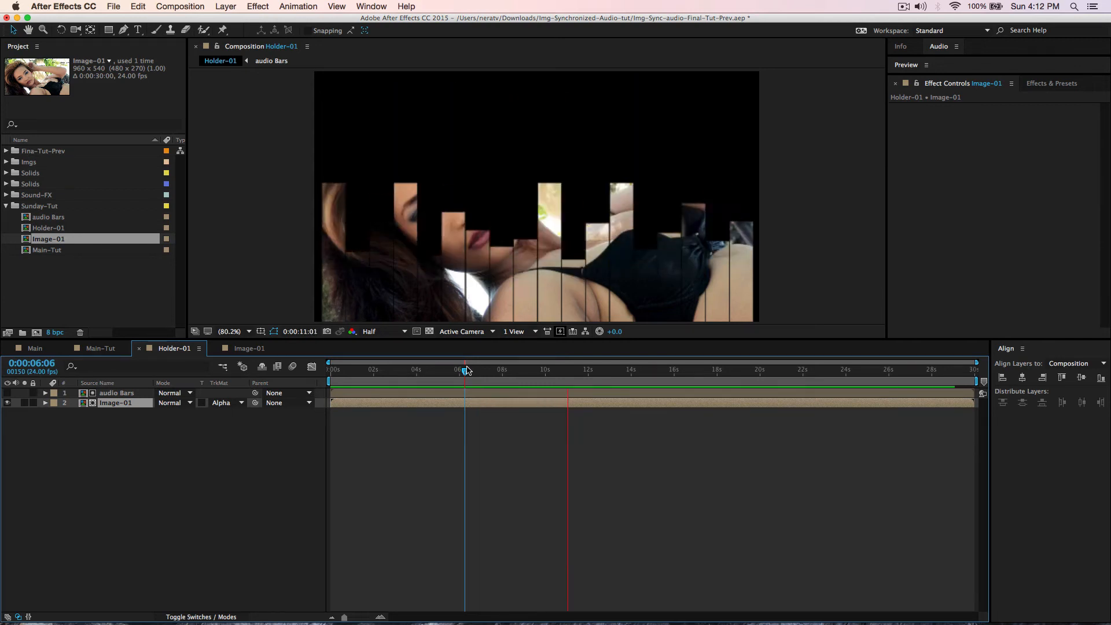
key("space")
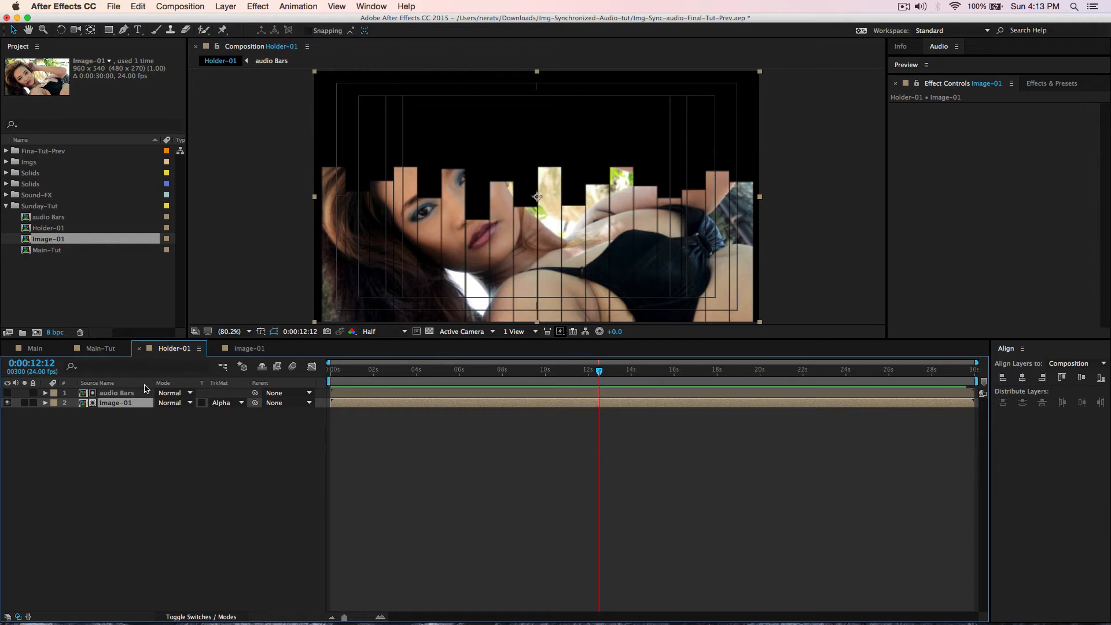
left_click(98, 349)
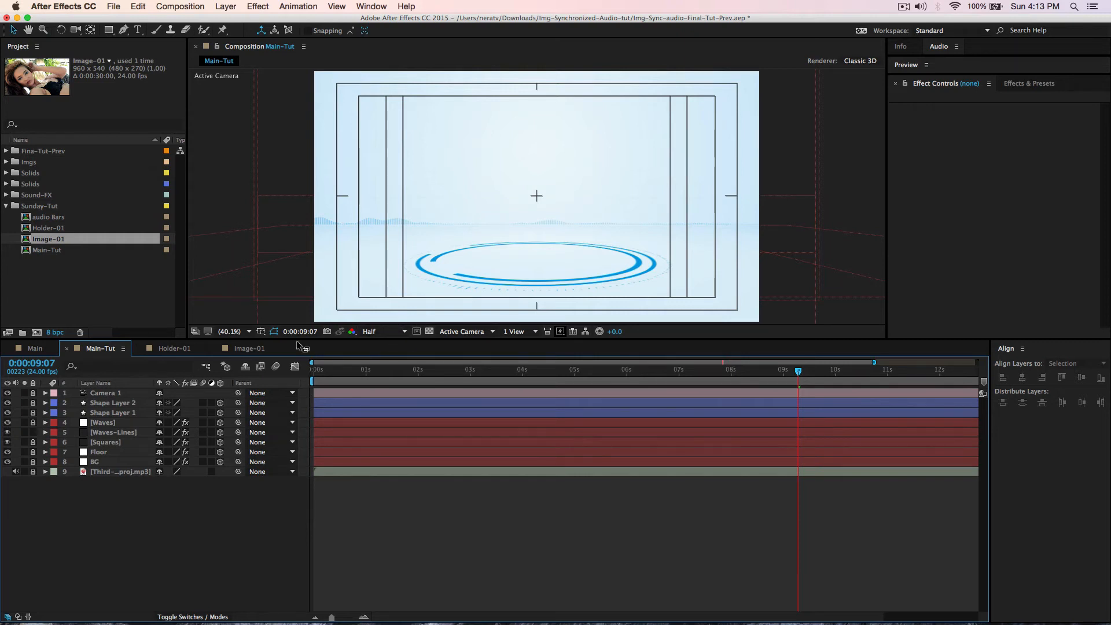
- Enlarge the Main-Tut viewer and play its animation from the start, stopping near 0:00:00:10
left_click_drag(237, 339, 237, 429)
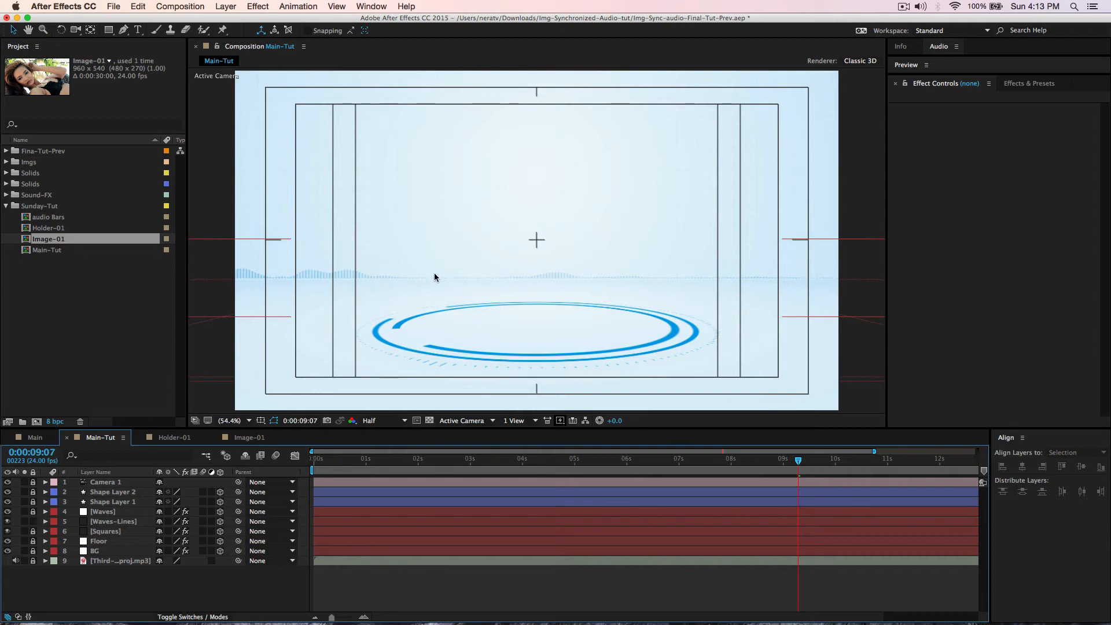
key("space")
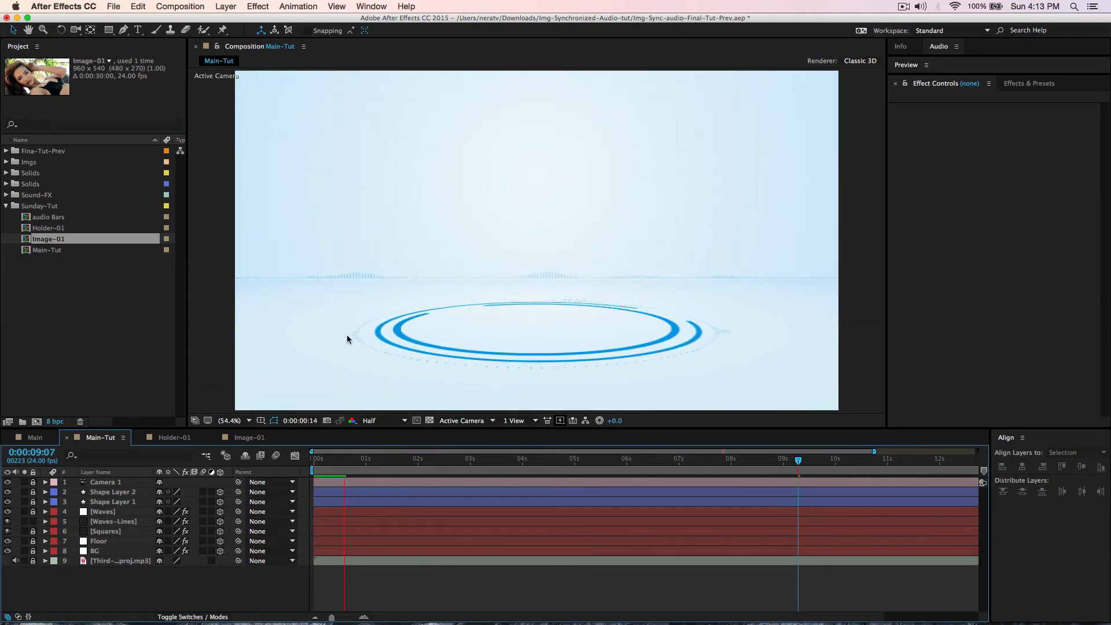
key("space")
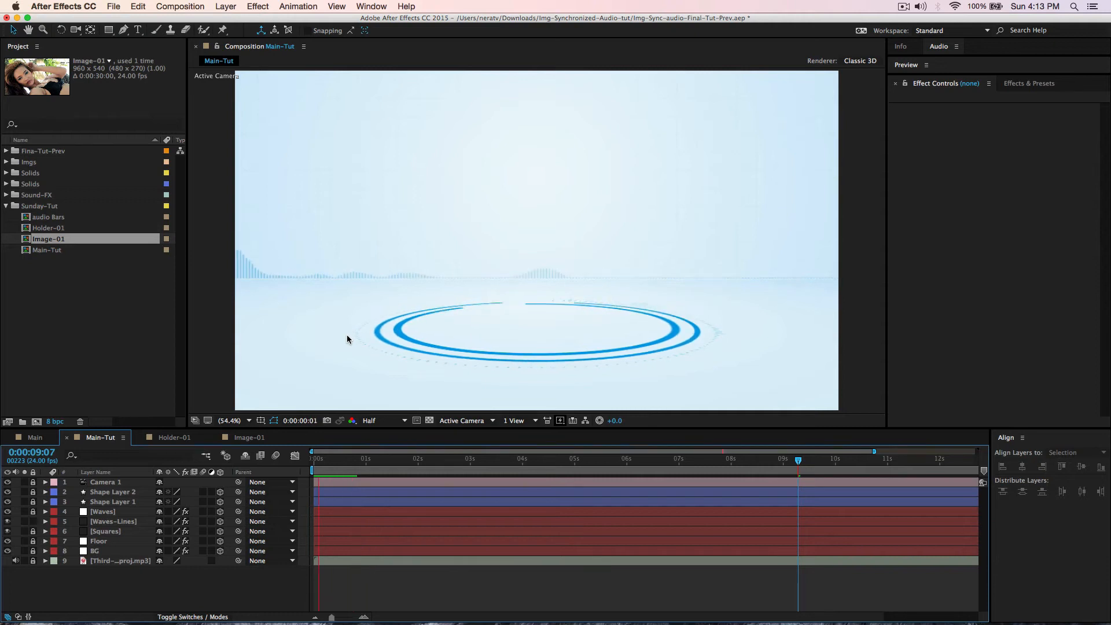
key("space")
key("space")
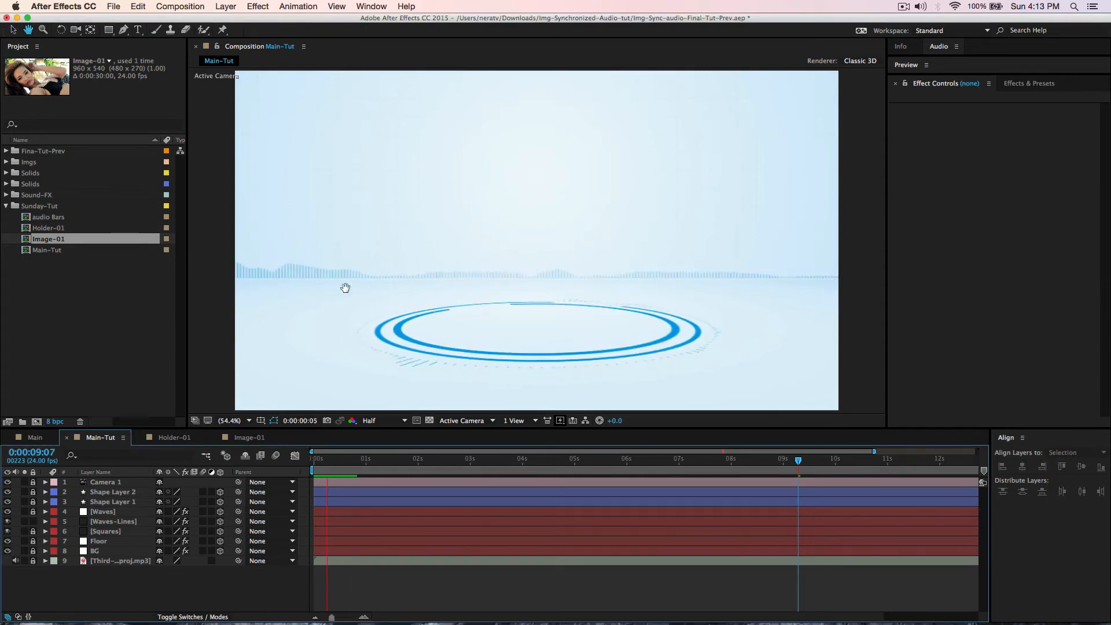
key("space")
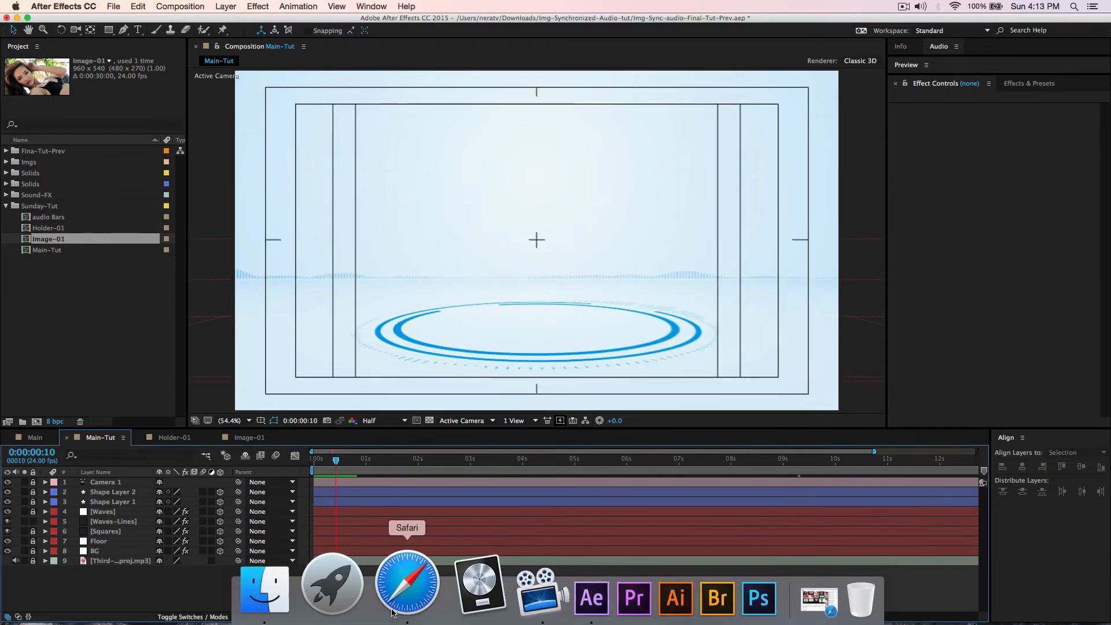
left_click(393, 612)
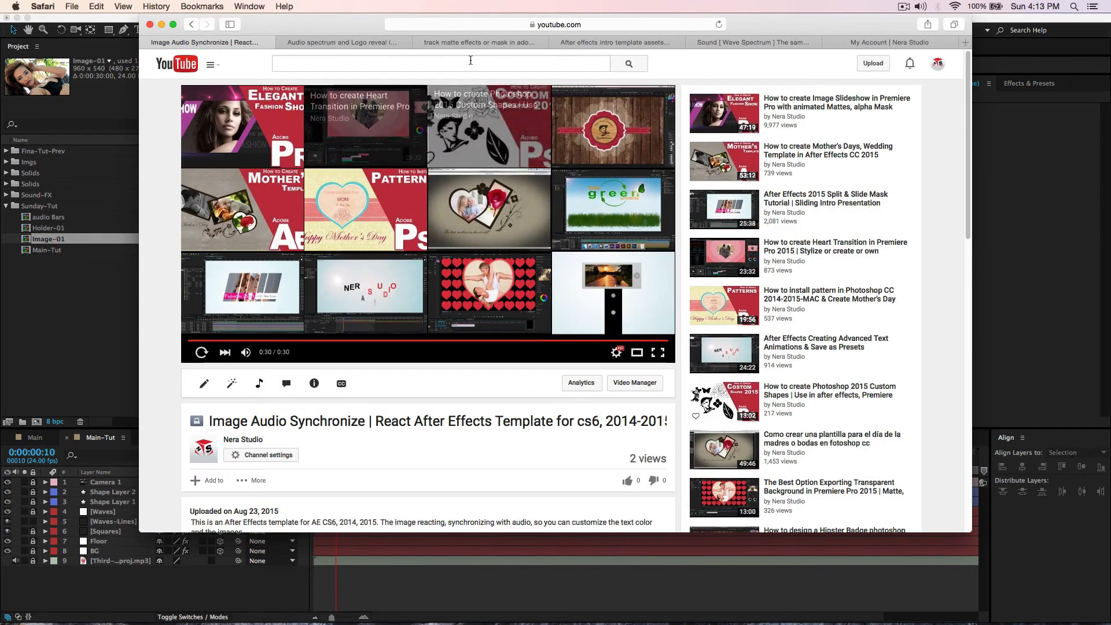
- Rewatch part of the 'How to create Audio spectrum and Logo reveal' video, then minimize Safari
left_click(341, 43)
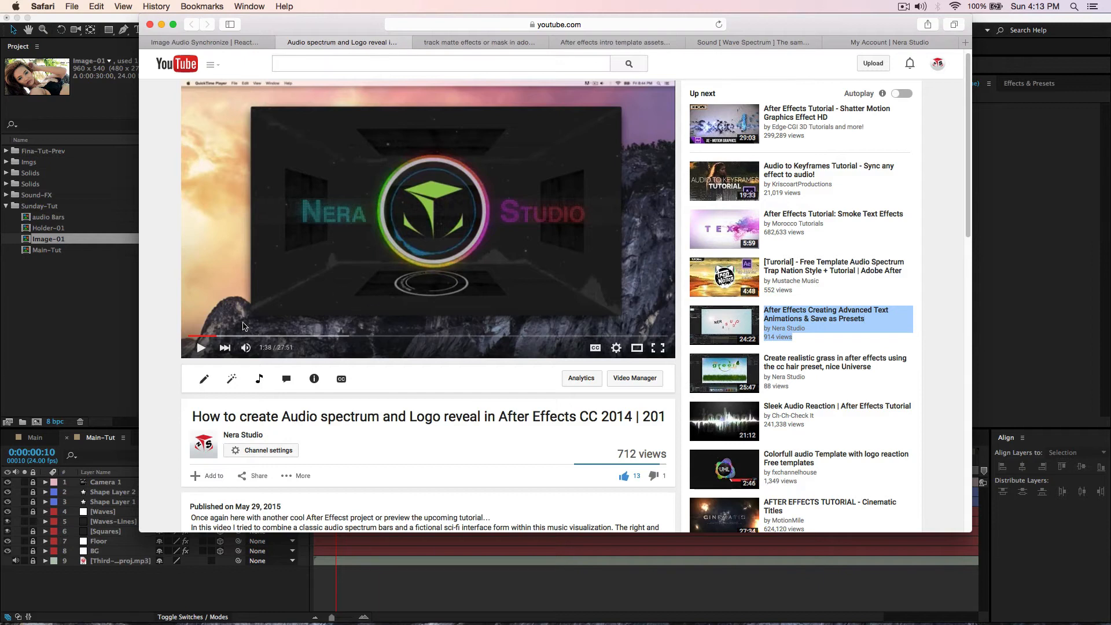
left_click(202, 336)
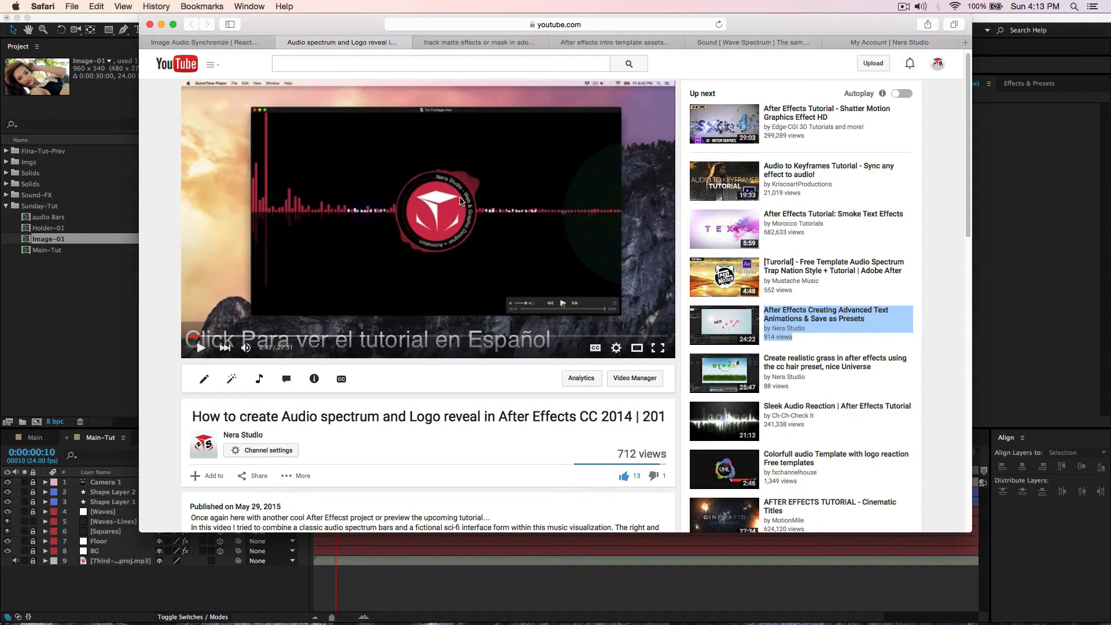
left_click(161, 25)
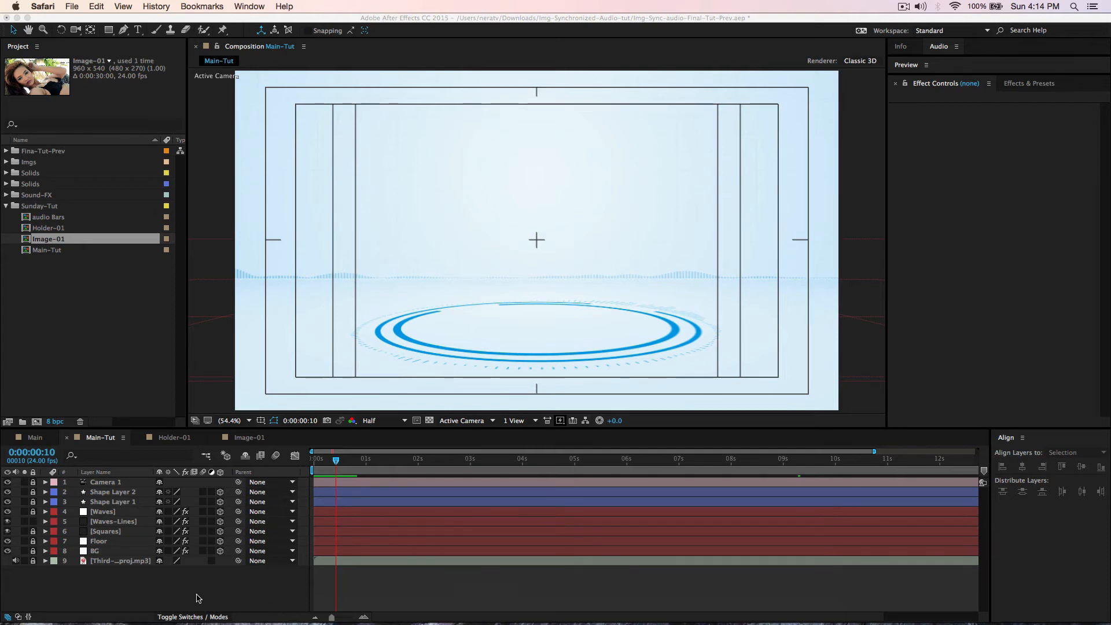
- Duplicate the Holder-01 composition and name the copy Reflection-01
left_click(47, 232)
left_click(48, 231)
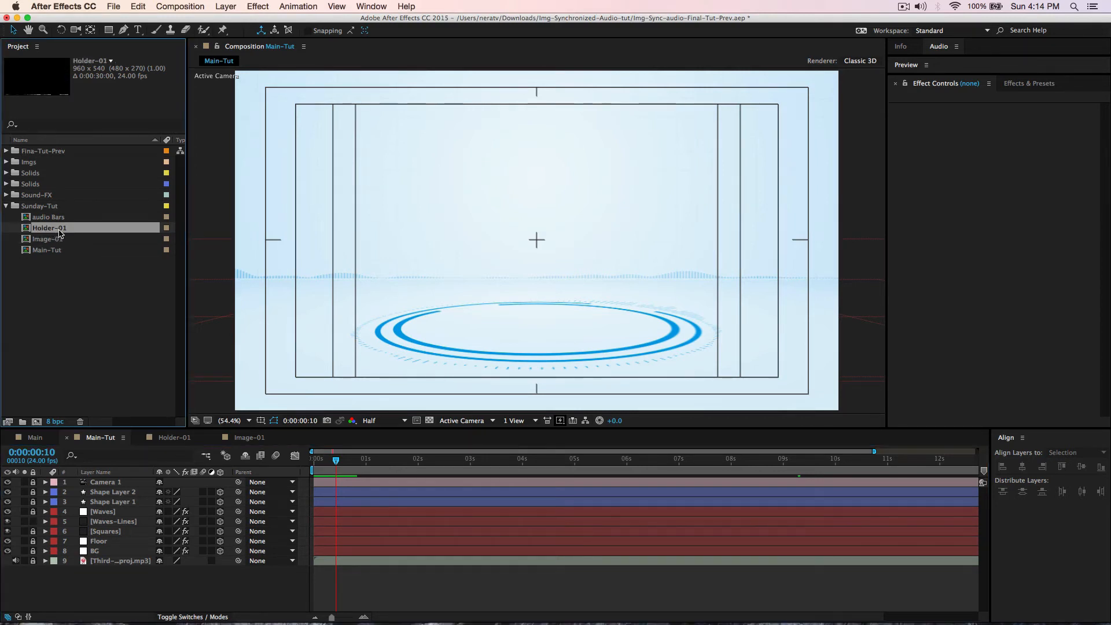
key("super+d")
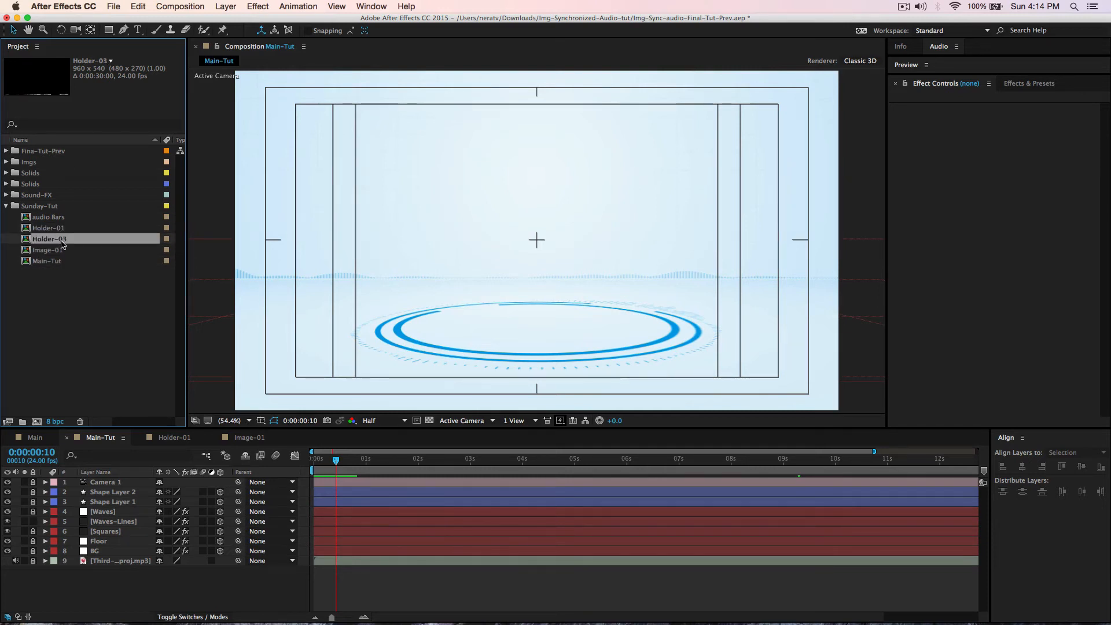
key("Return")
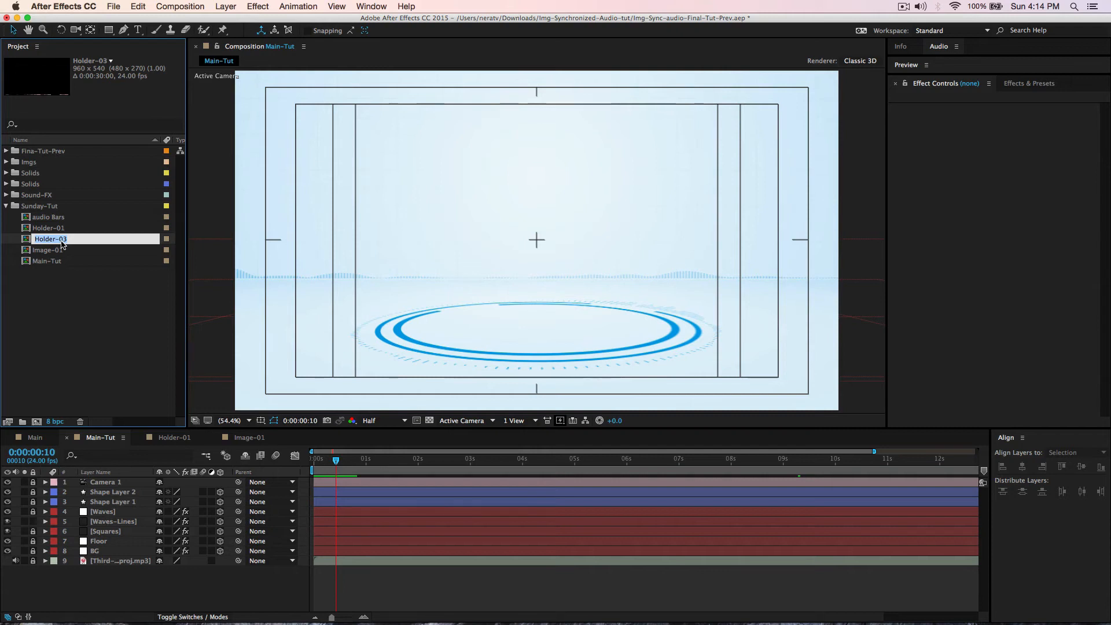
type("Reflection-01")
key("Return")
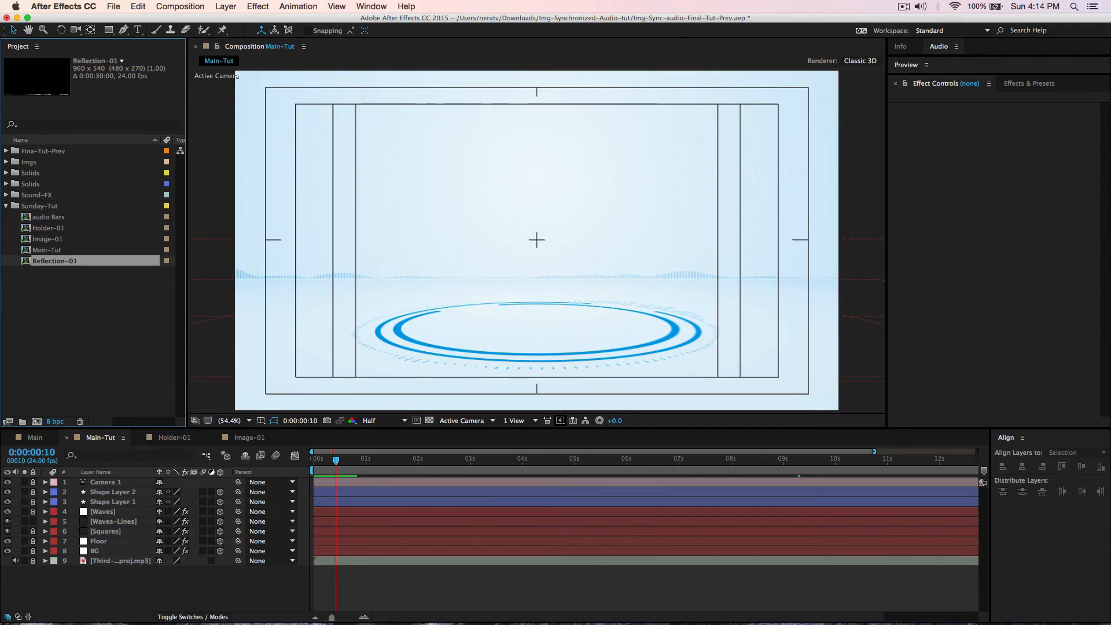
- Select Reflection-01 in the Project panel and preview its animation
left_click(56, 238)
left_click(56, 261)
key("space")
- Add Holder-01 as a layer in Main-Tut and move to a later frame
left_click(49, 228)
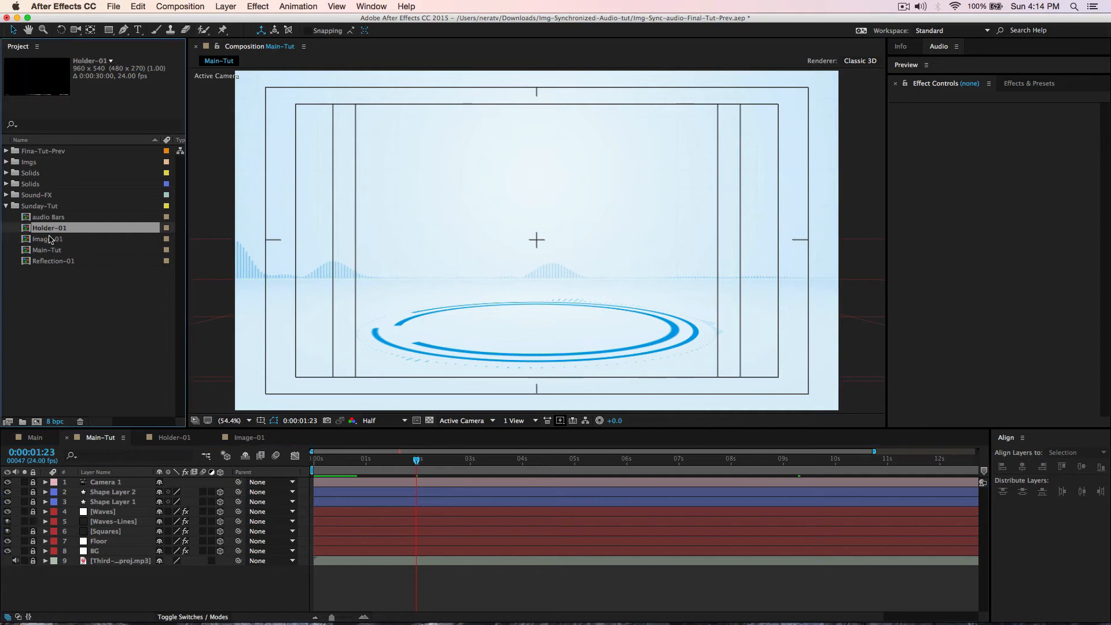
left_click_drag(42, 230, 110, 539)
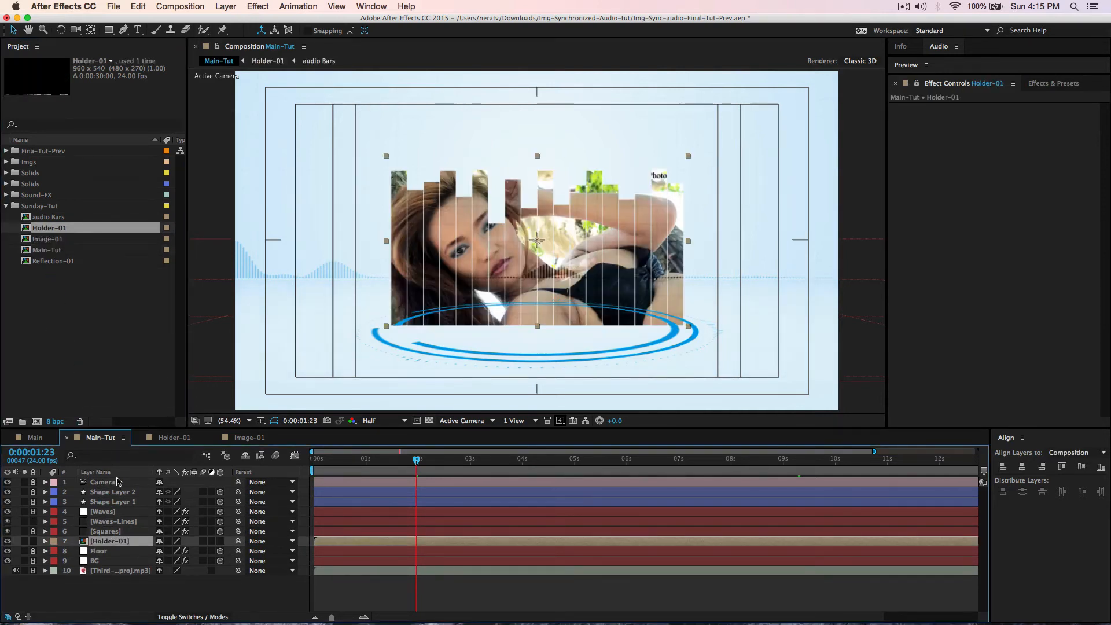
left_click_drag(417, 461, 484, 471)
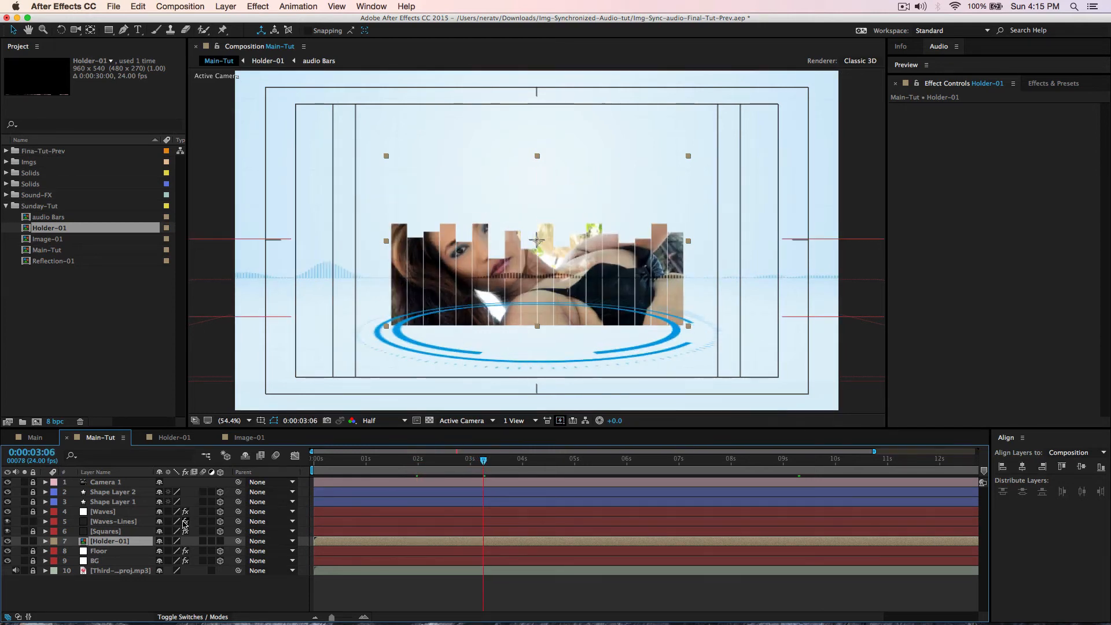
- Make Holder-01 a 3D layer, scale it to 63%, and lower it toward the blue ring
left_click(220, 541)
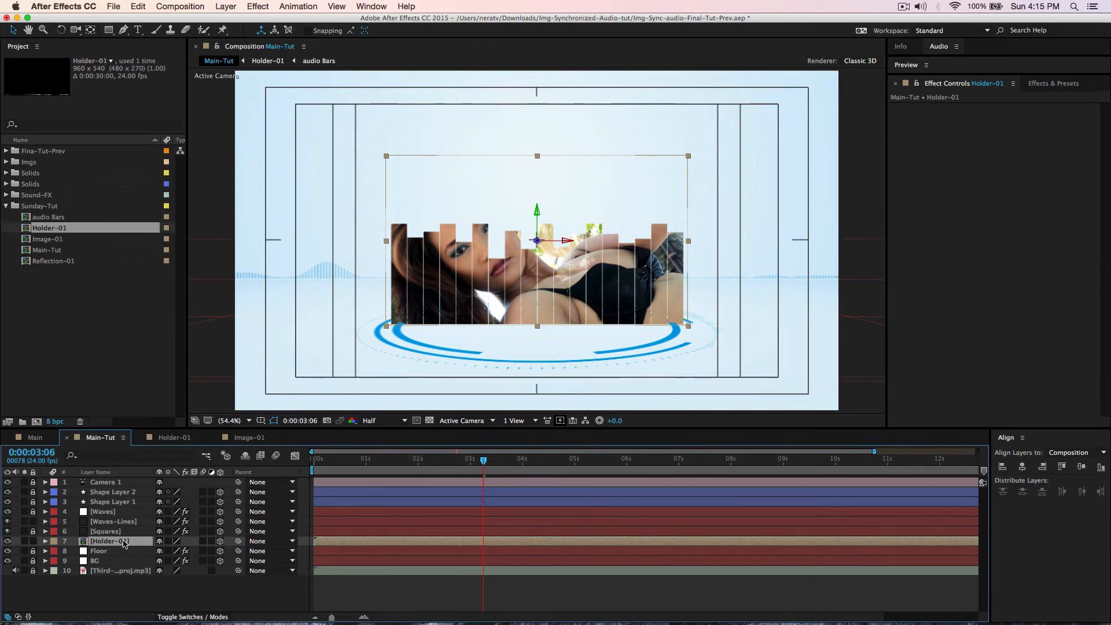
key("s")
left_click(183, 551)
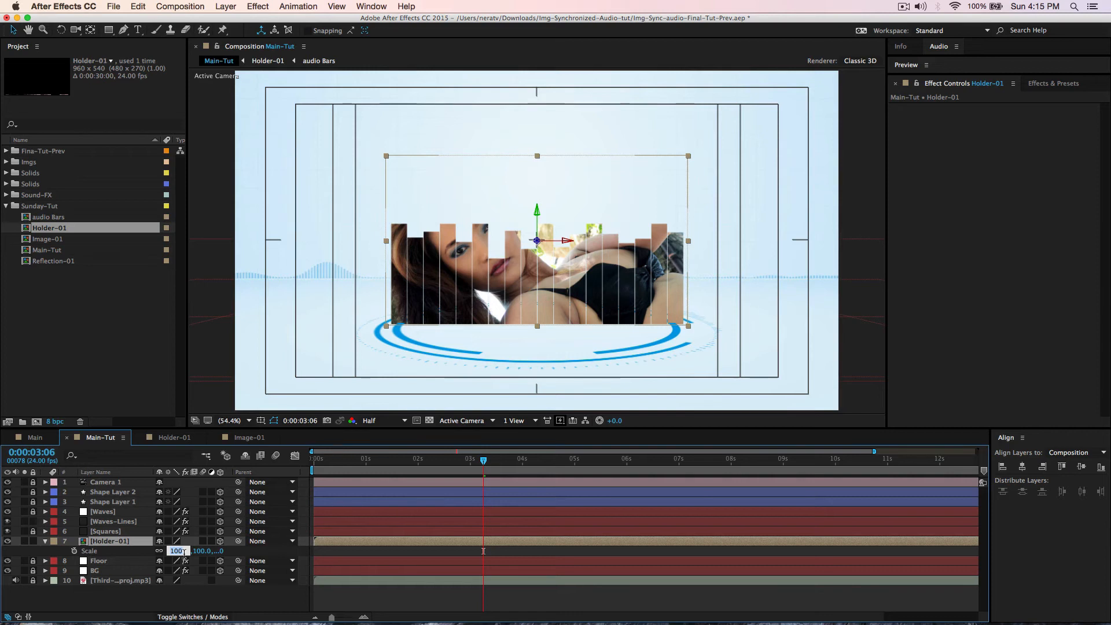
type("63")
key("Return")
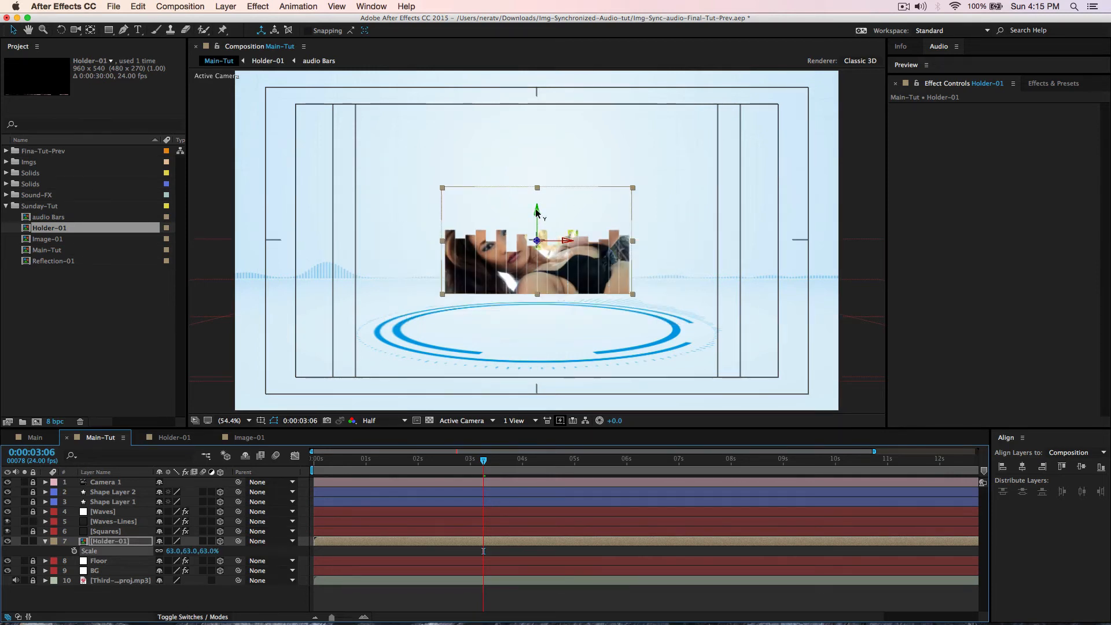
mouse_move(532, 219)
left_mouse_down()
mouse_move(538, 252)
mouse_move(535, 240)
left_mouse_up()
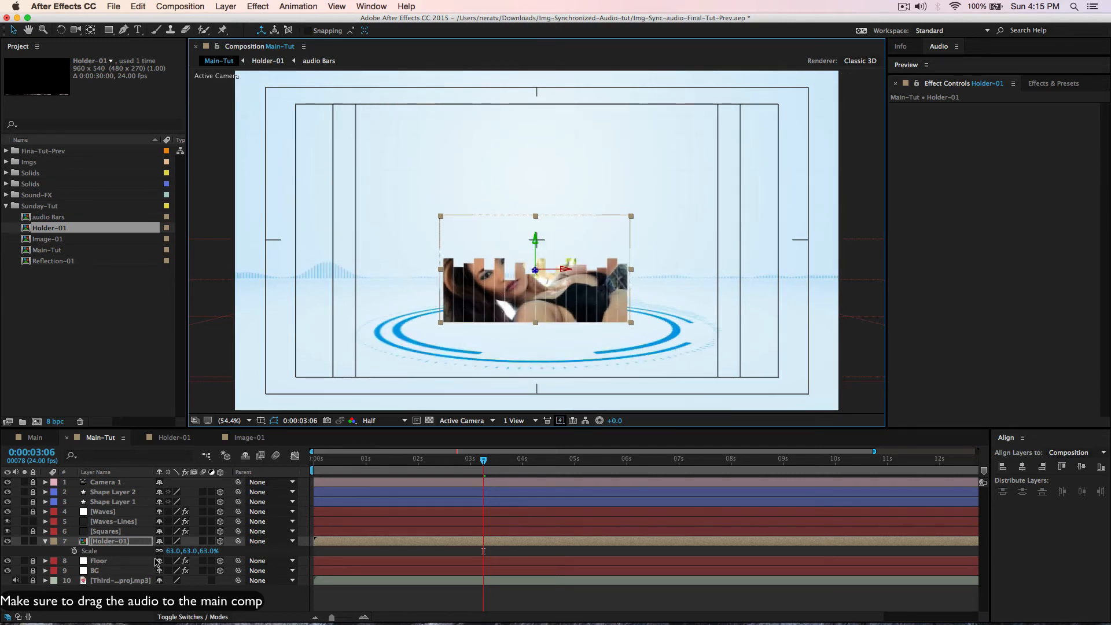
left_click(94, 541)
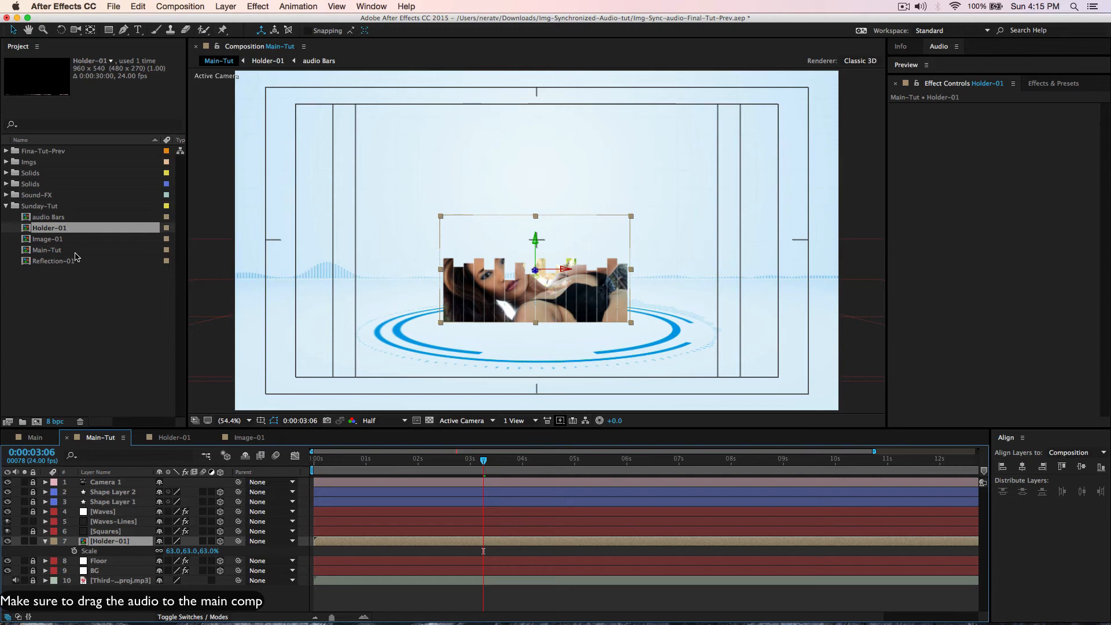
- Open Reflection-01 to check a later frame, then return to Main-Tut
left_click(60, 263)
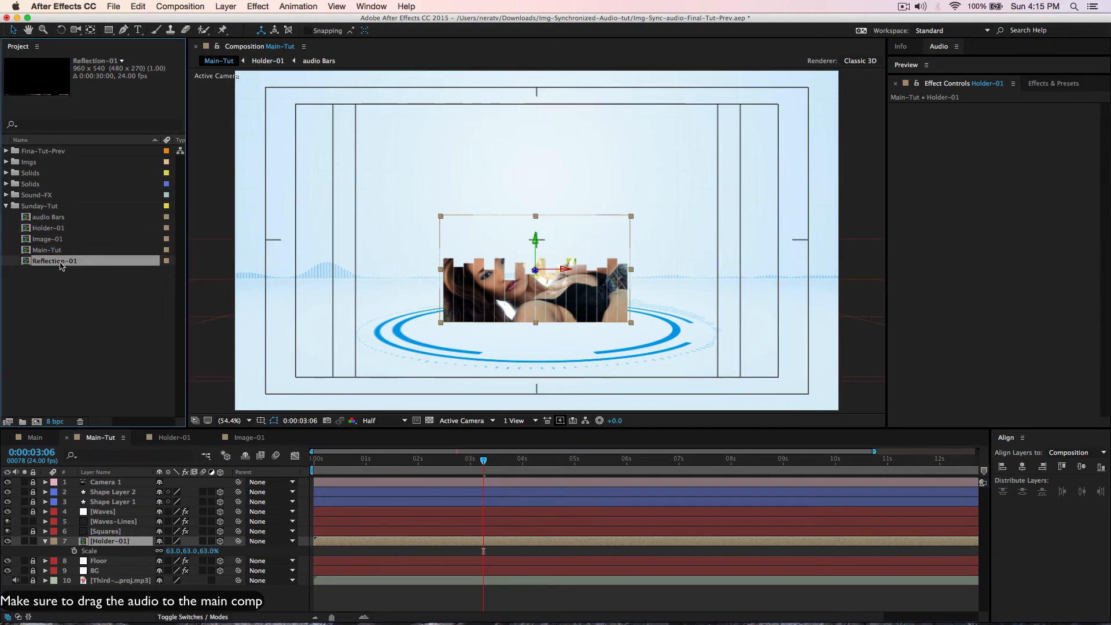
double_click(60, 261)
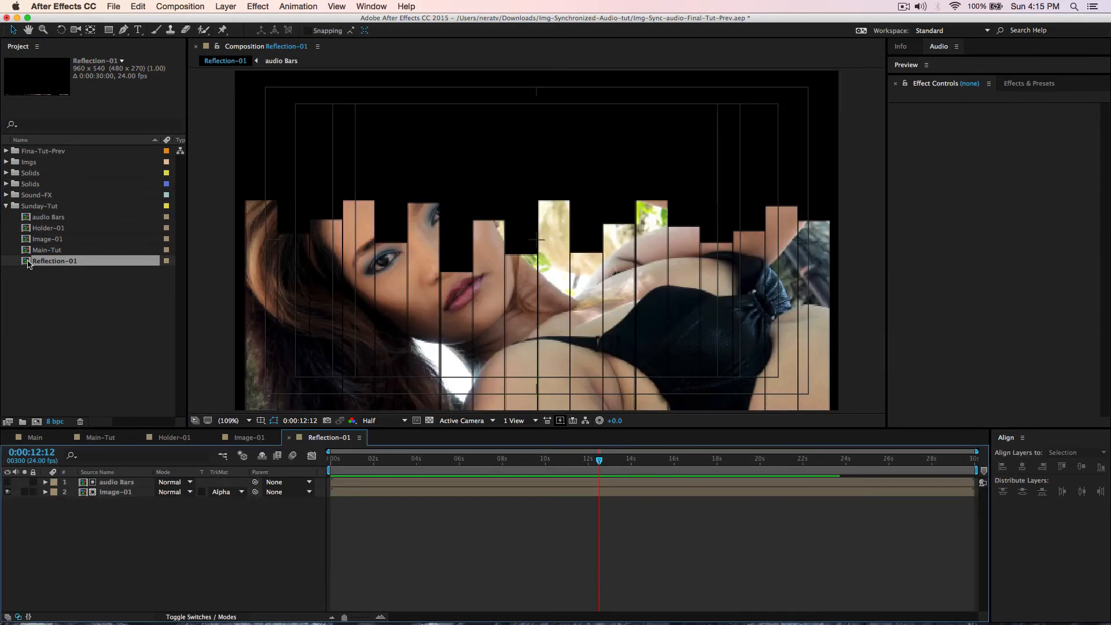
left_click_drag(599, 460, 686, 459)
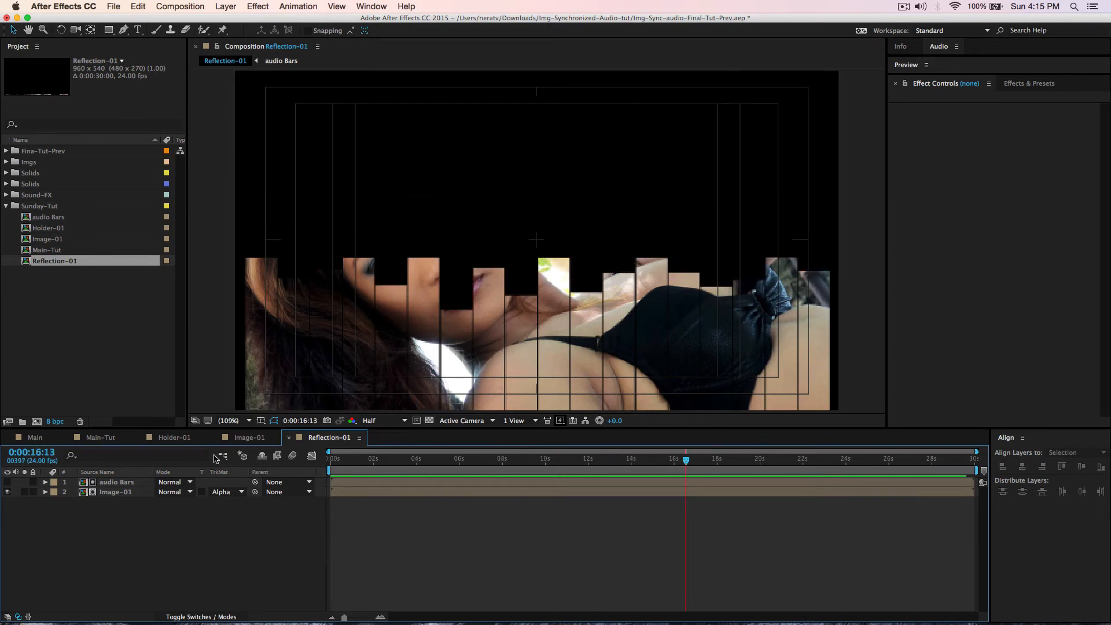
left_click(96, 438)
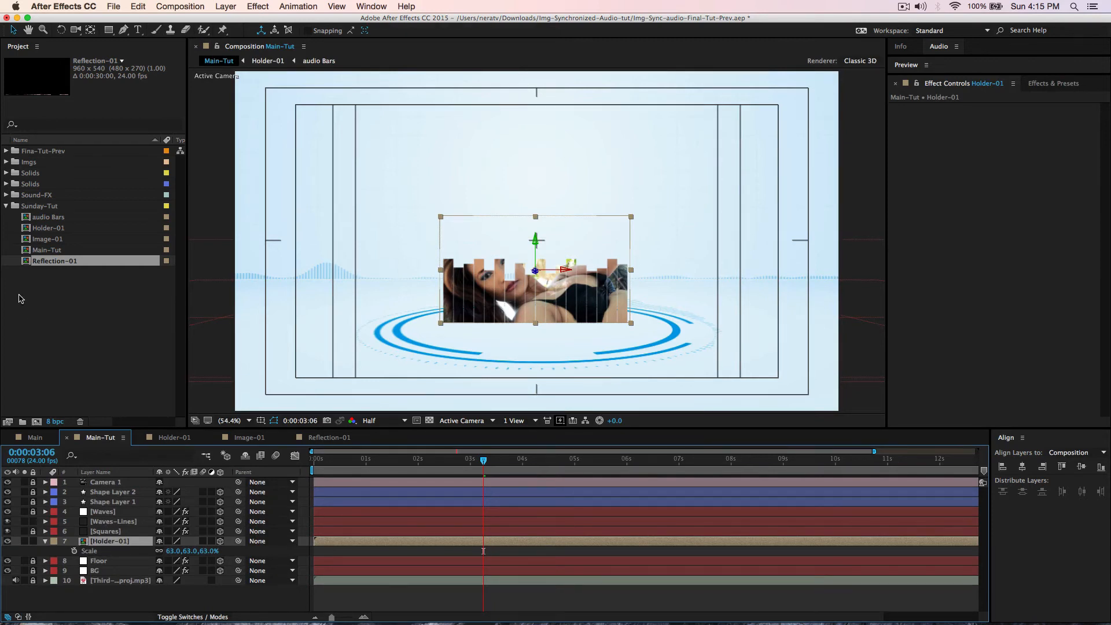
- Add Reflection-01 to Main-Tut beneath Holder-01 and set its scale to 63%
left_click_drag(48, 263, 110, 554)
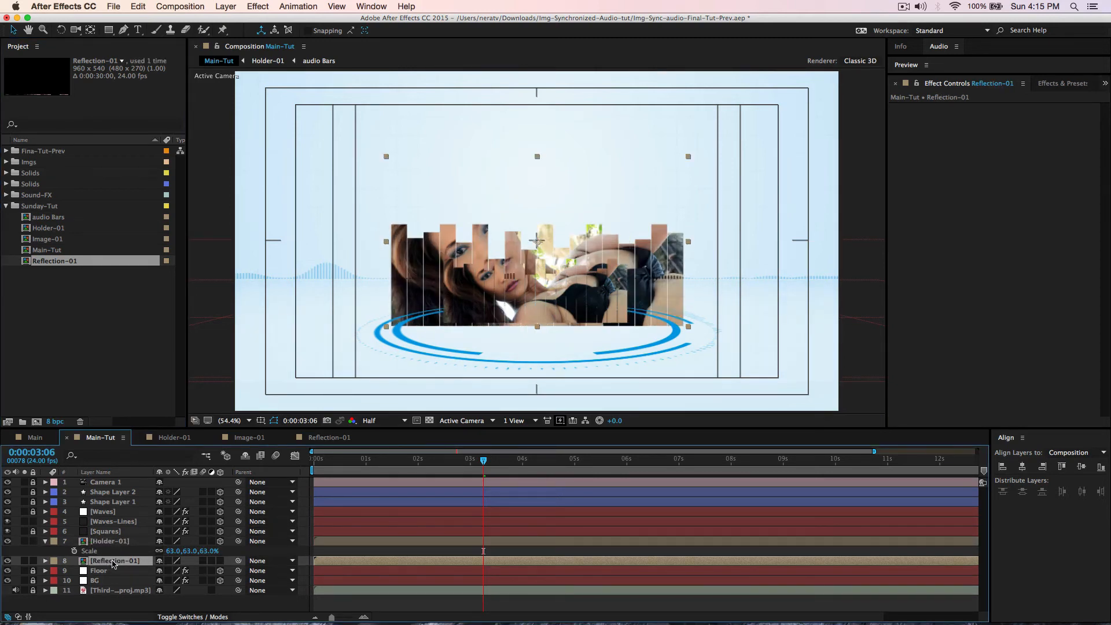
key("s")
left_click(176, 570)
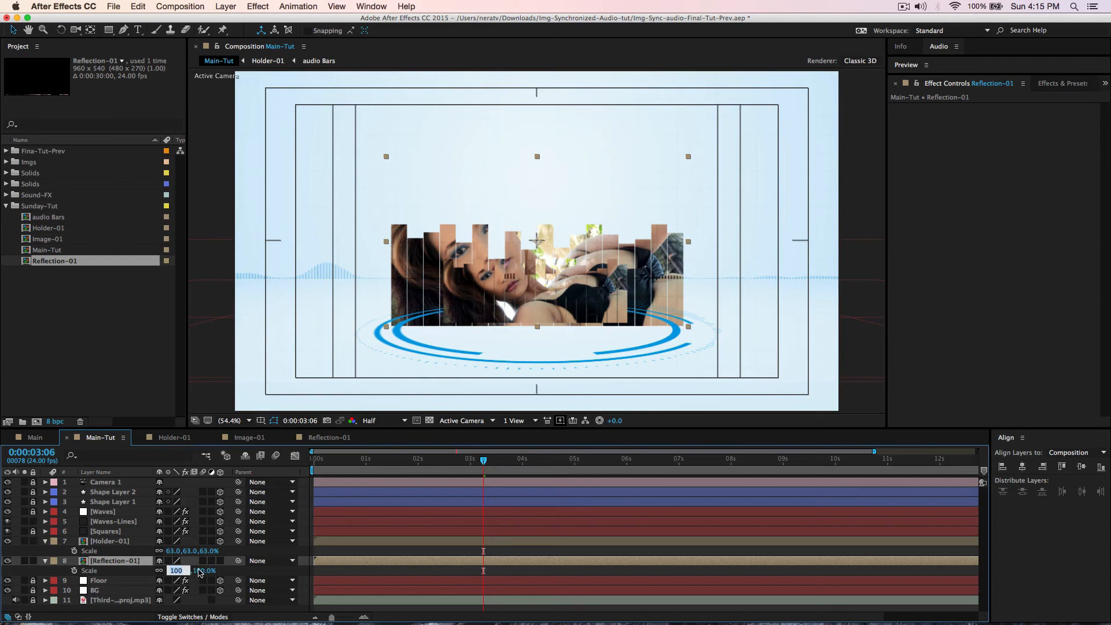
type("63")
key("Return")
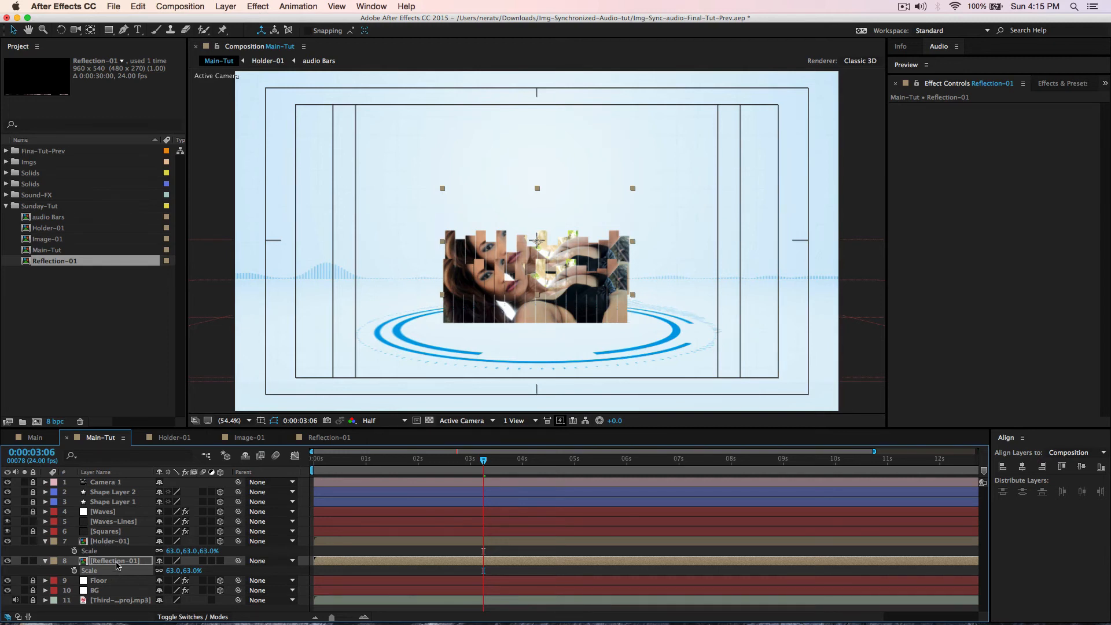
- Make Reflection-01 3D, flip it vertically, and lower it beneath the photo
left_click(220, 560)
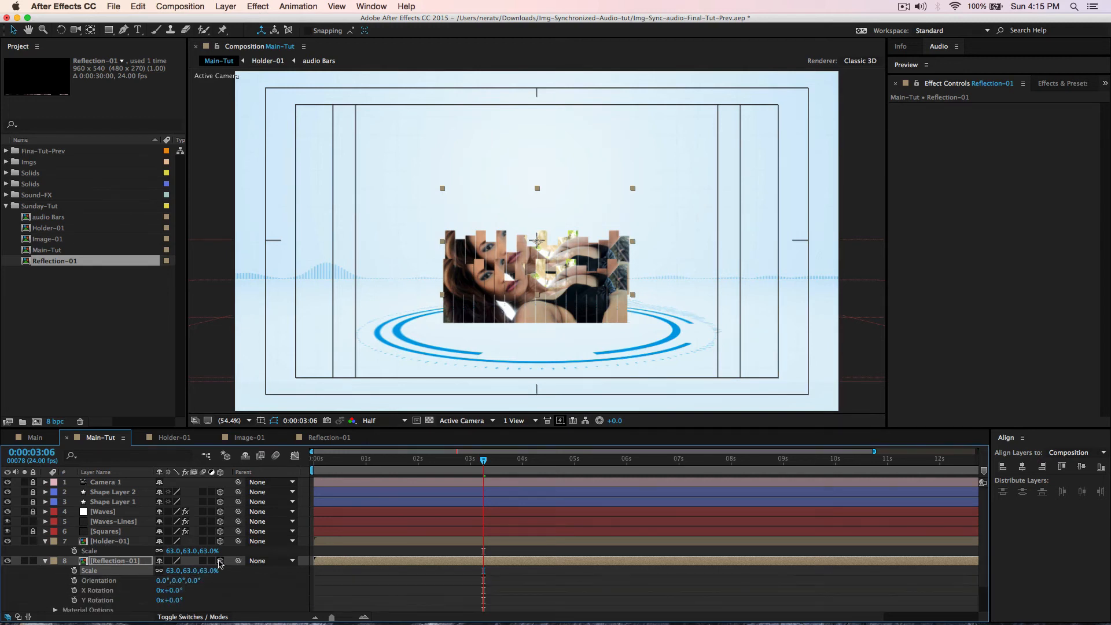
right_click(603, 252)
mouse_move(629, 250)
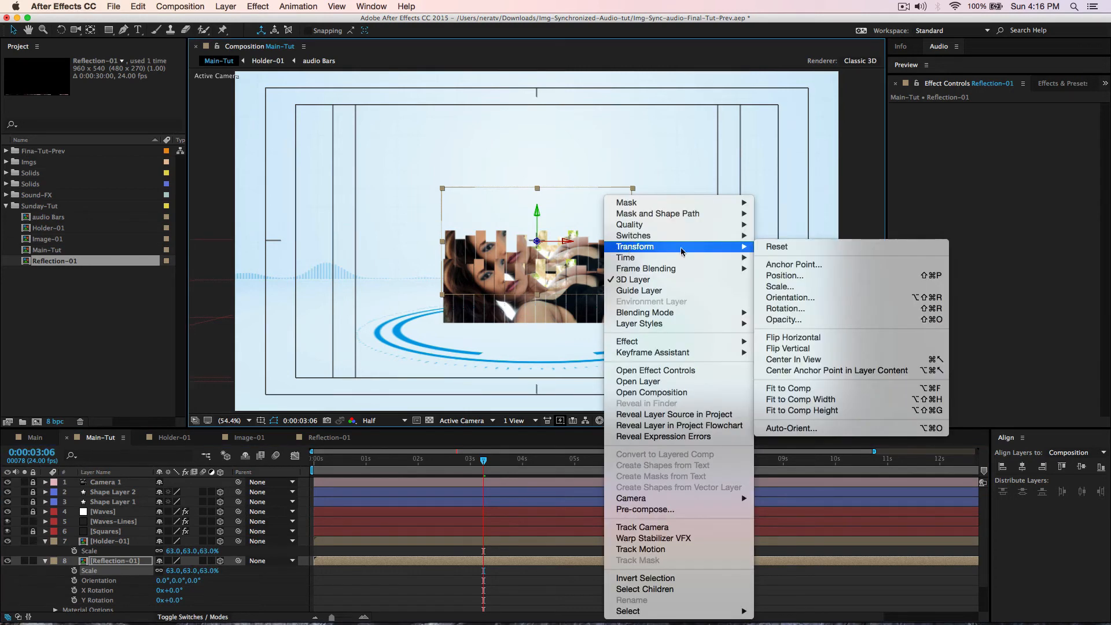
left_click(815, 348)
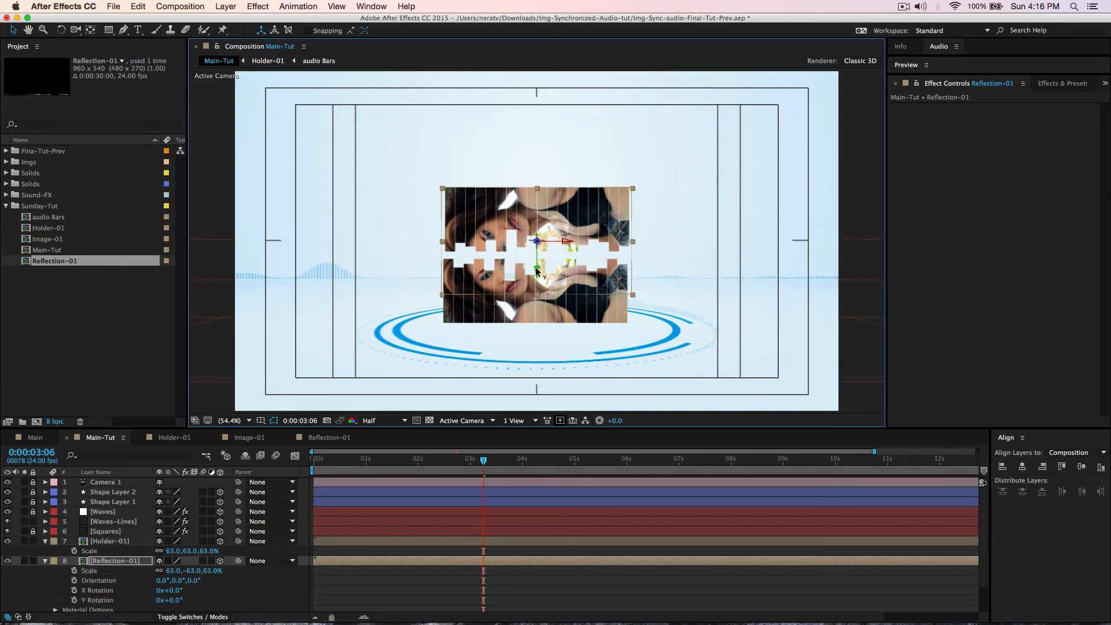
left_click_drag(535, 270, 538, 353)
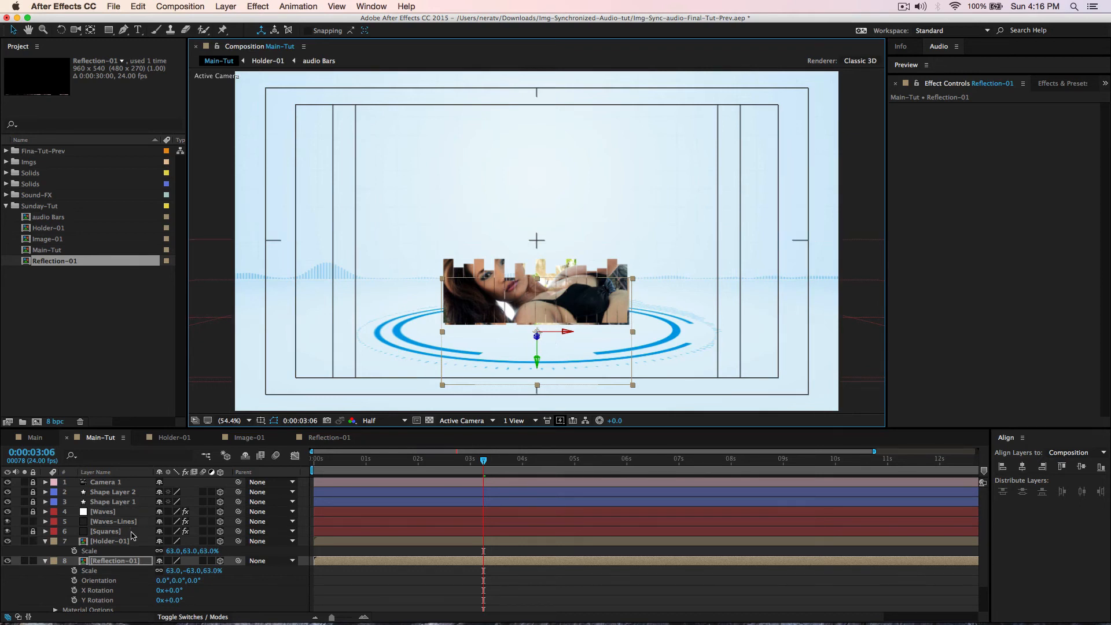
- Nudge Holder-01 slightly up and move Reflection-01 further down below it
left_click(530, 257)
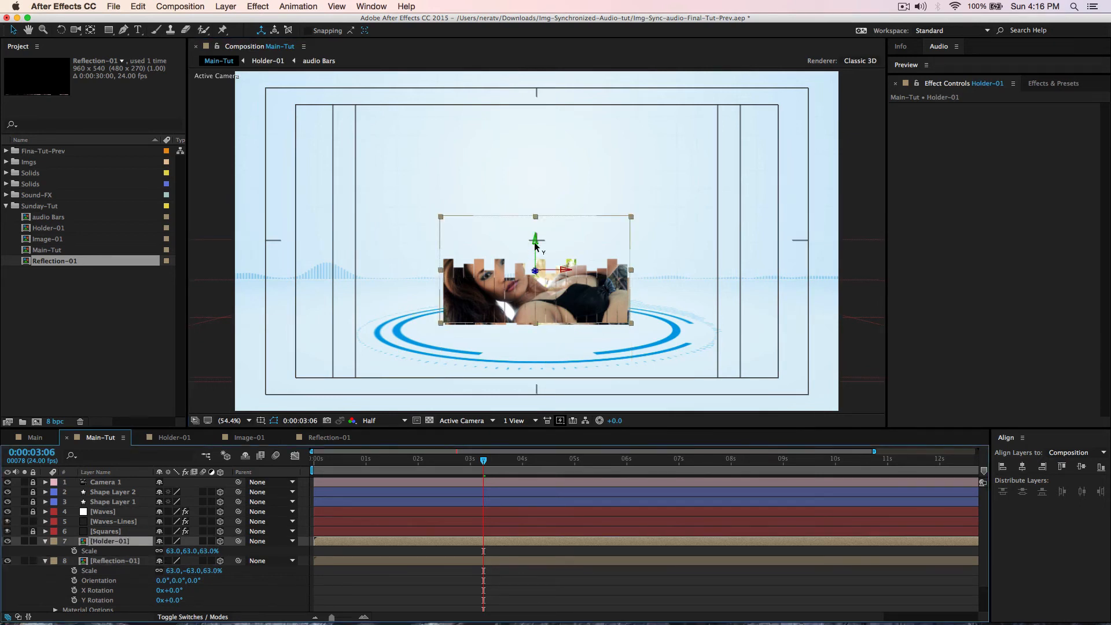
mouse_move(534, 245)
left_mouse_down()
mouse_move(534, 226)
mouse_move(536, 238)
left_mouse_up()
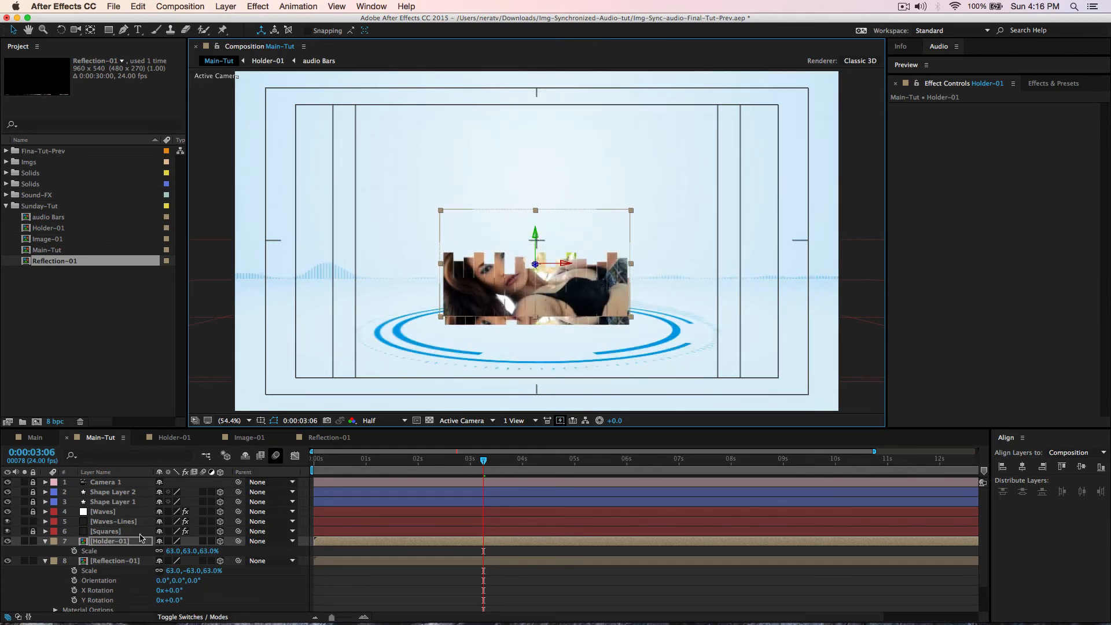
left_click(113, 561)
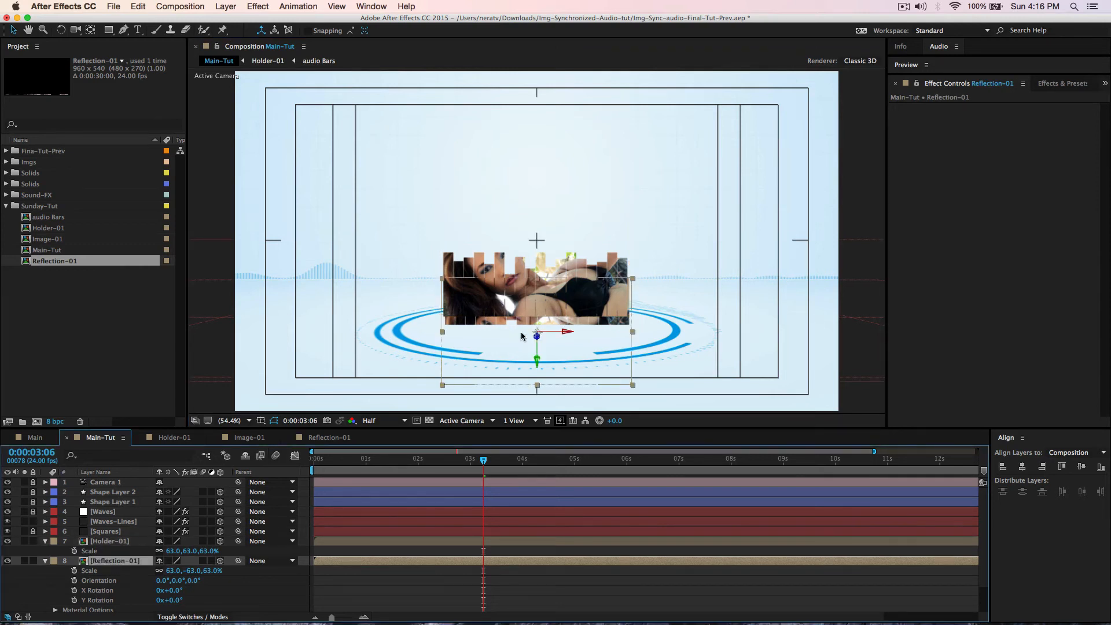
left_click_drag(539, 361, 530, 389)
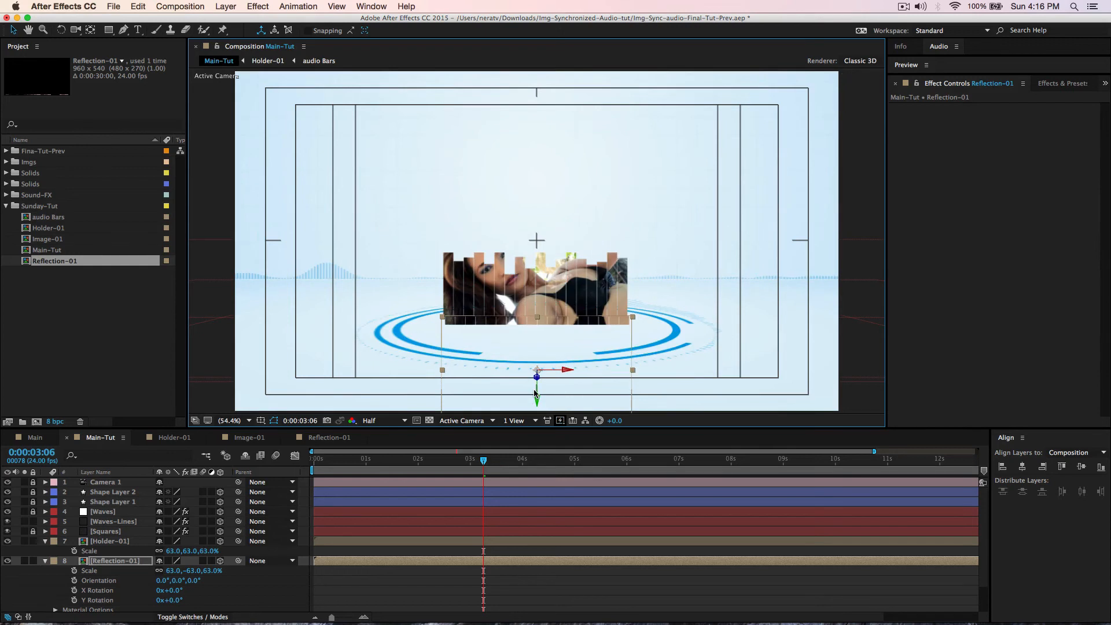
- Reselect the Reflection-01 layer and bring up the Effects & Presets search
left_click(339, 597)
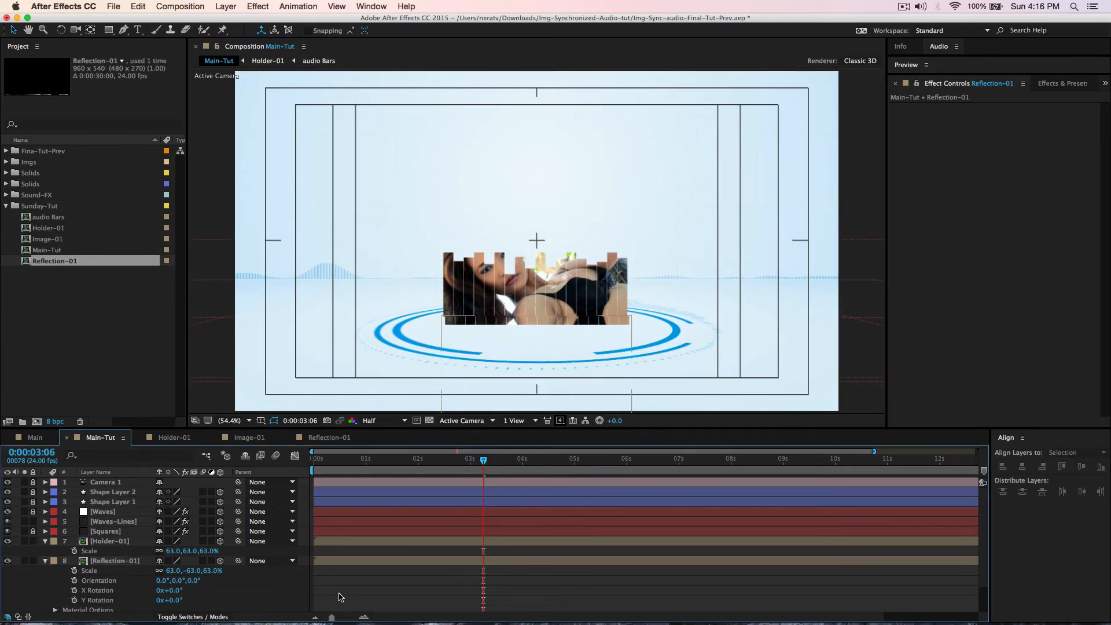
left_click(106, 562)
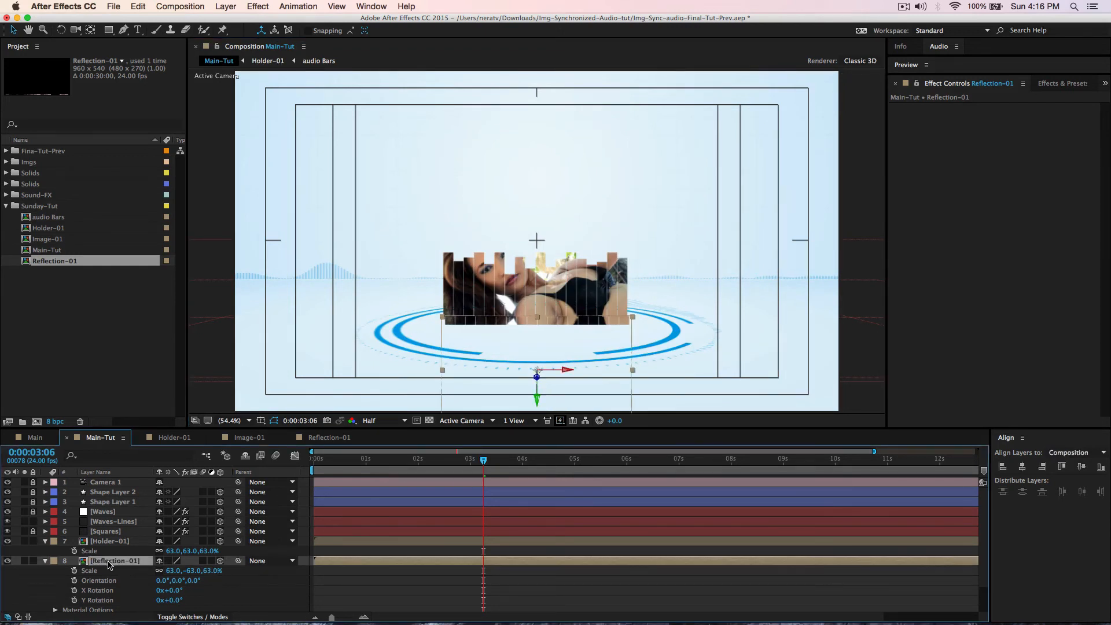
key("Return")
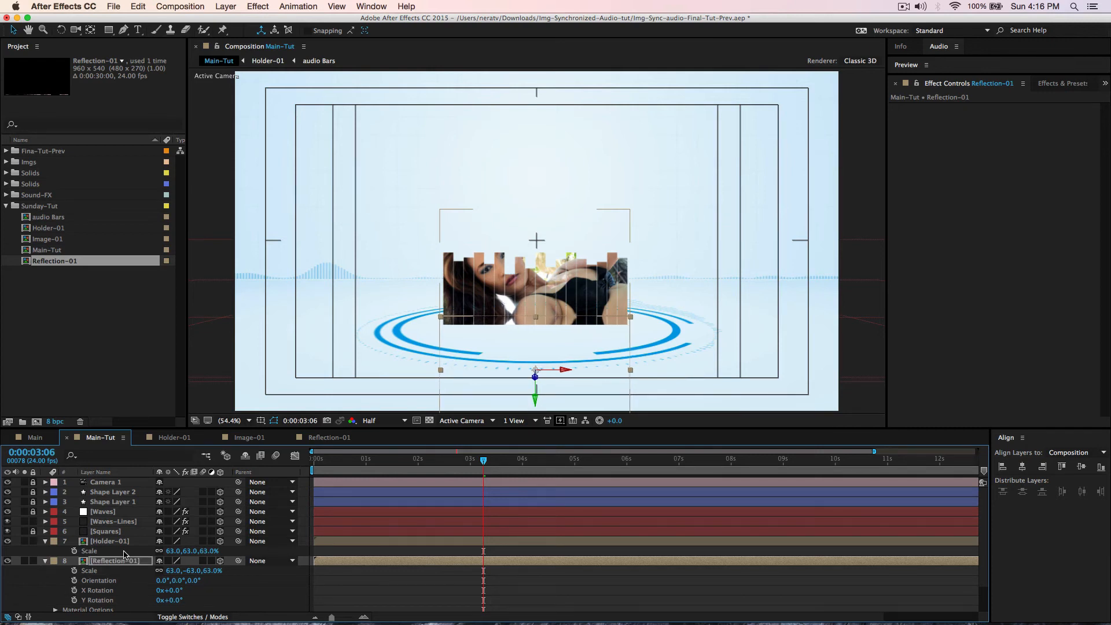
left_click(657, 218)
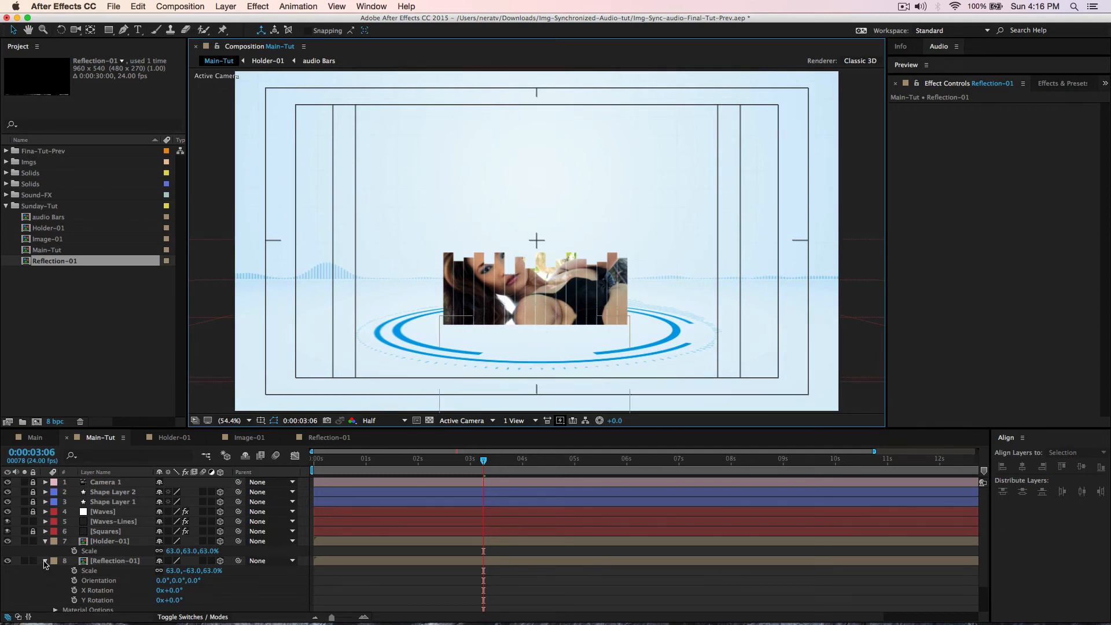
left_click(99, 563)
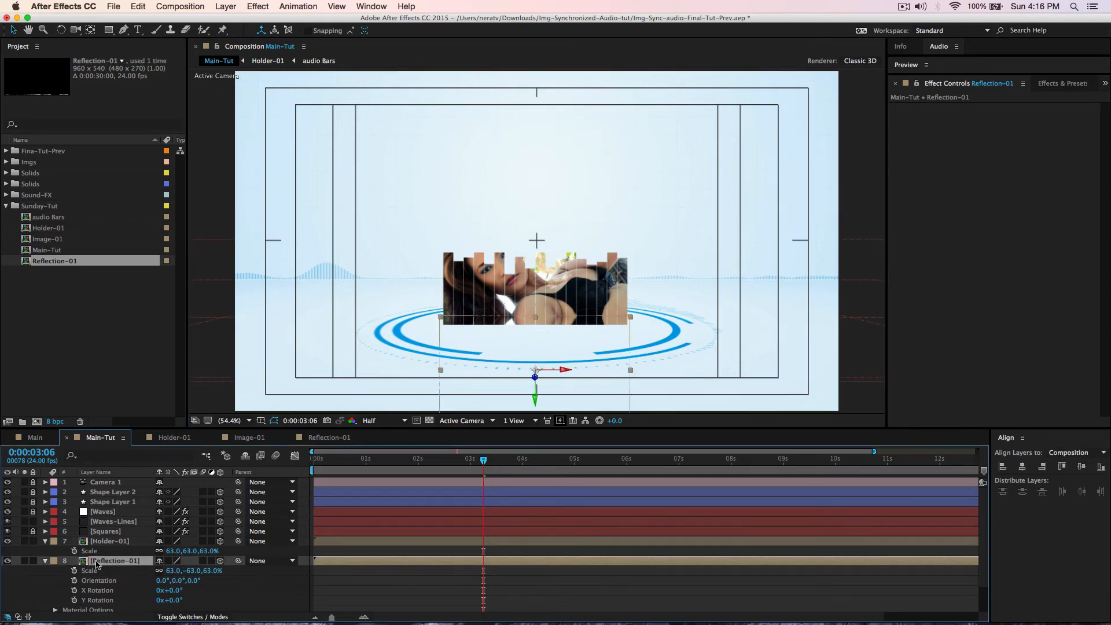
left_click(1061, 84)
left_click_drag(935, 100, 859, 109)
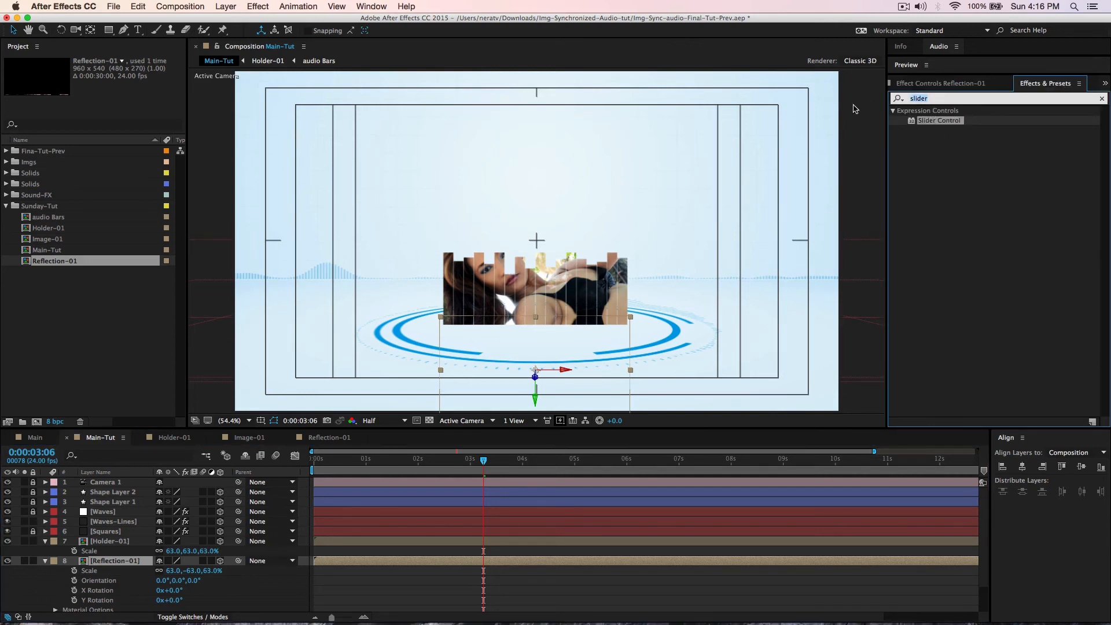
- Apply Linear Wipe to Reflection-01, trying wipe angles of 0° and 90°
type("linear")
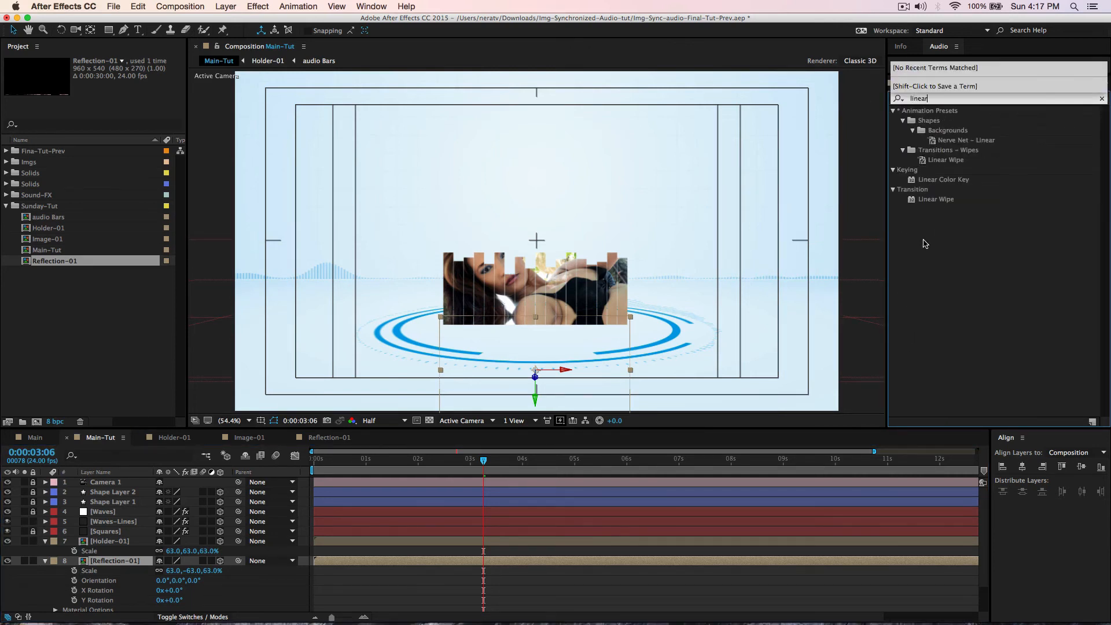
left_click(937, 202)
left_click_drag(943, 203, 118, 561)
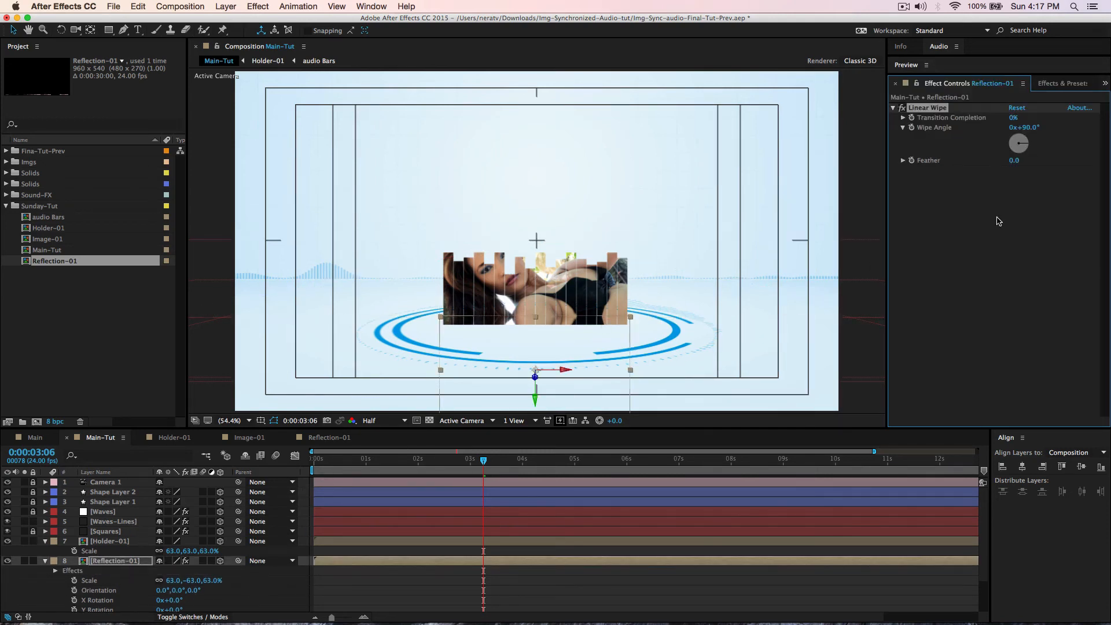
left_click(1026, 128)
type("0")
key("Return")
left_click_drag(1013, 118, 1016, 118)
left_click(1027, 128)
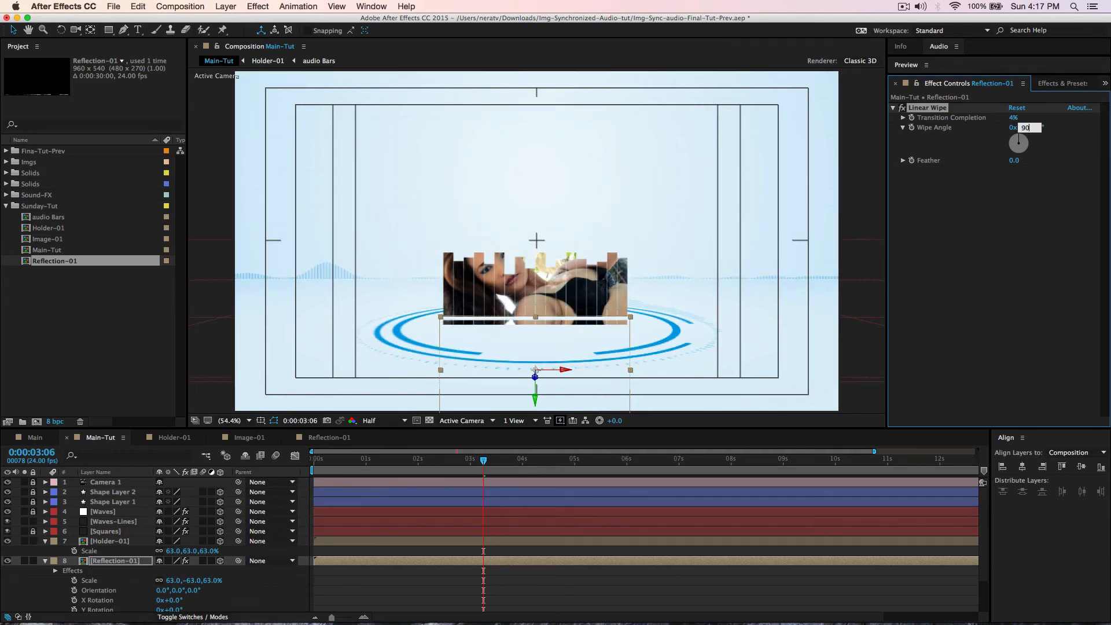
type("90")
key("Return")
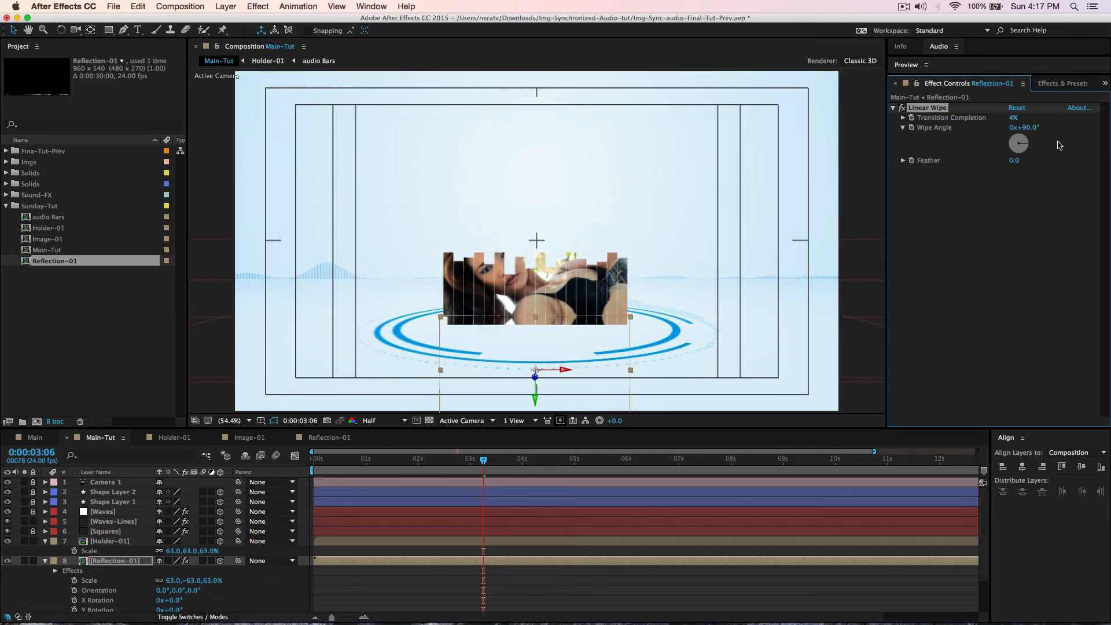
- Set the wipe's feather to 100, angle to 180°, and completion to 91%
left_click_drag(1018, 165, 1038, 167)
left_click(1016, 161)
type("100")
key("Return")
left_click_drag(1014, 117, 1014, 117)
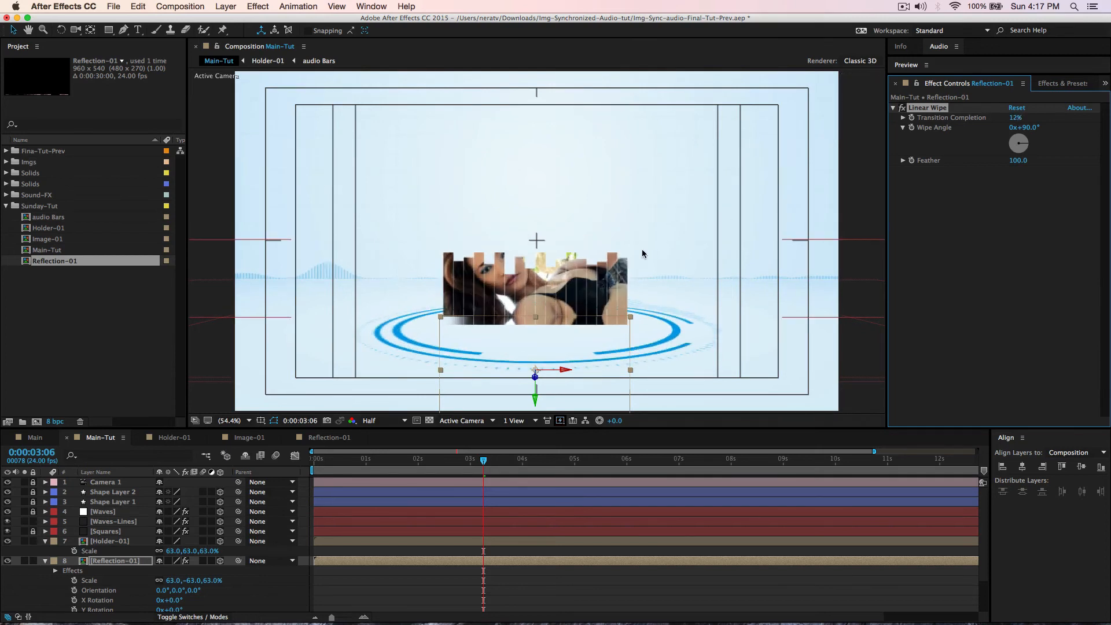
left_click(1026, 128)
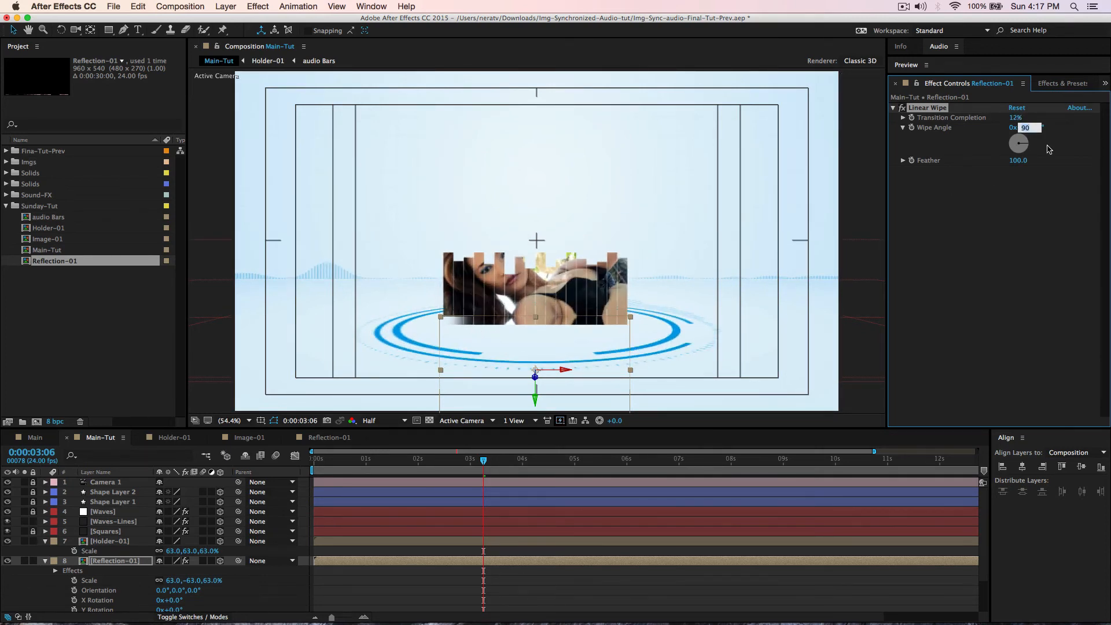
type("180")
key("Return")
left_click_drag(1014, 118, 1079, 136)
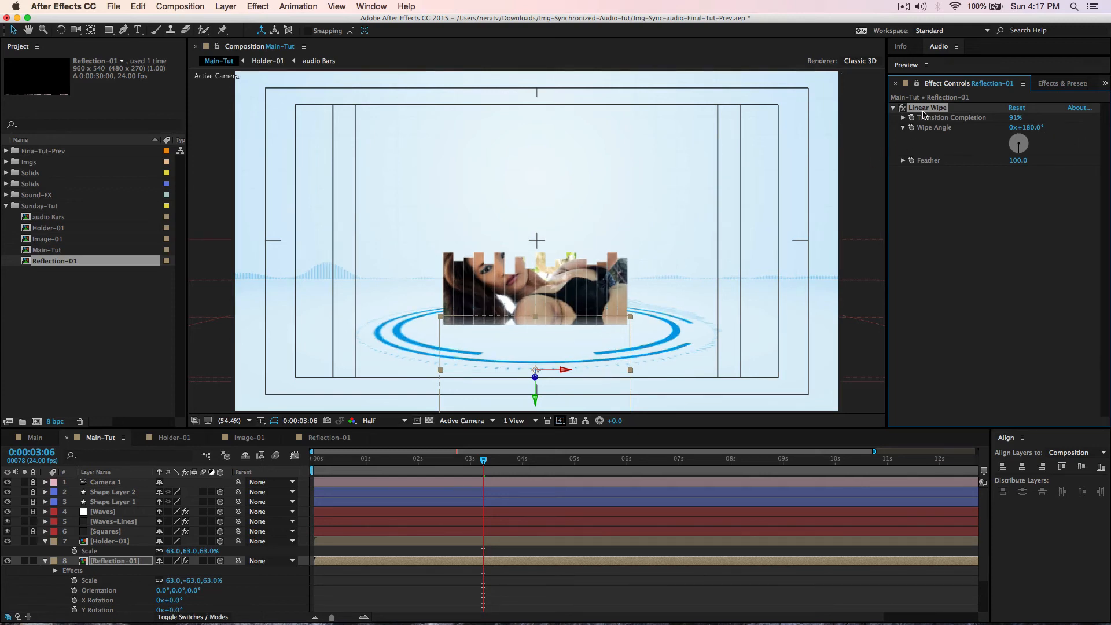
left_click(118, 564)
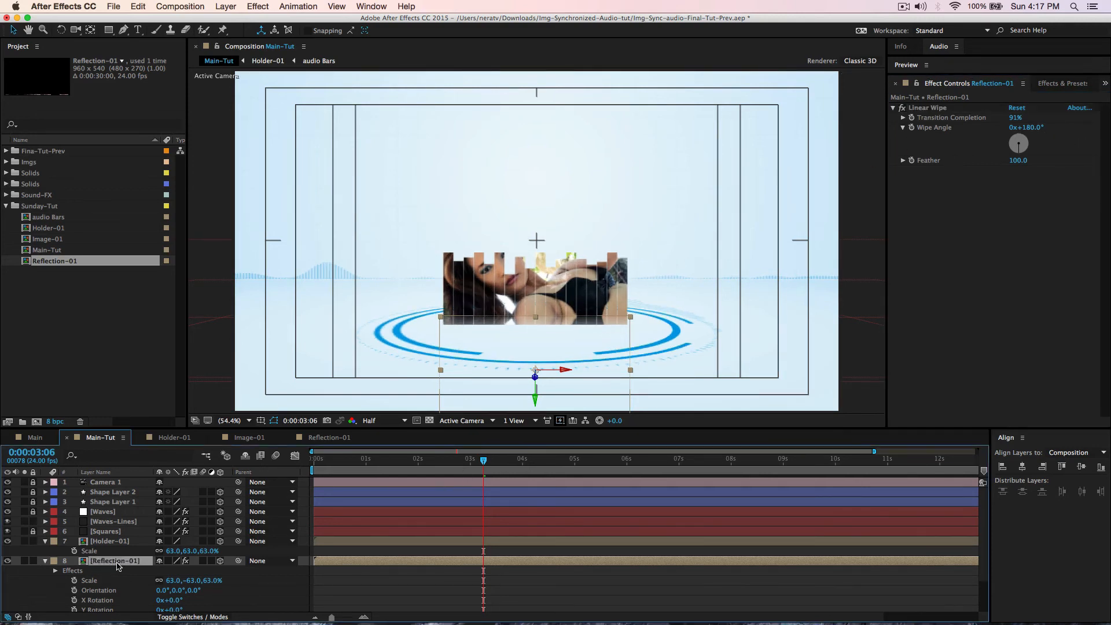
- Set Reflection-01's opacity to 30%
key("t")
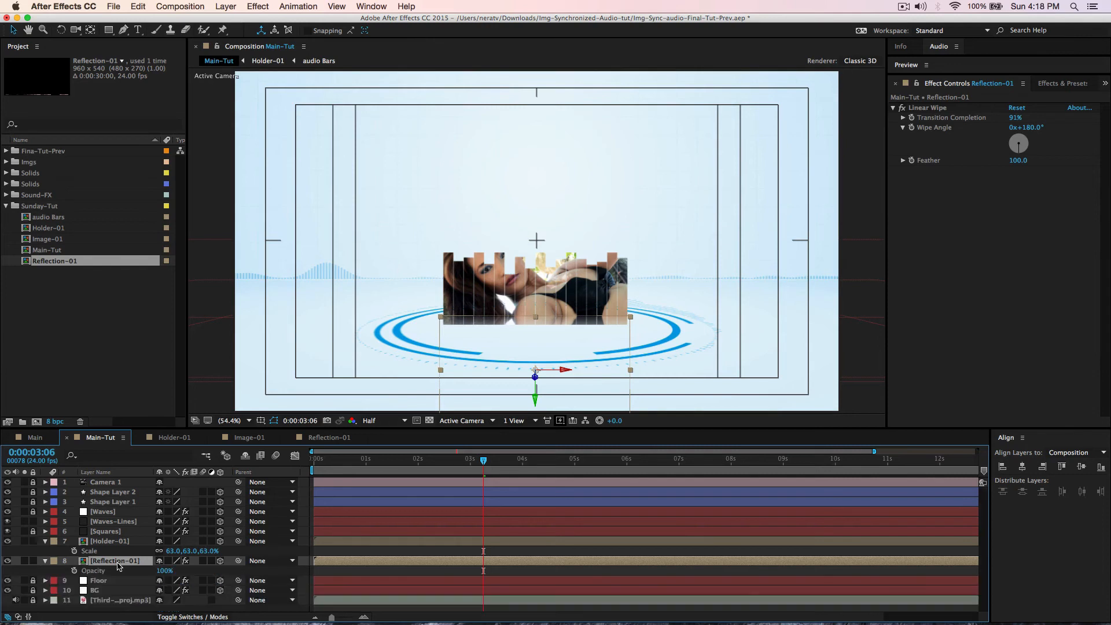
left_click(165, 571)
type("30")
key("Return")
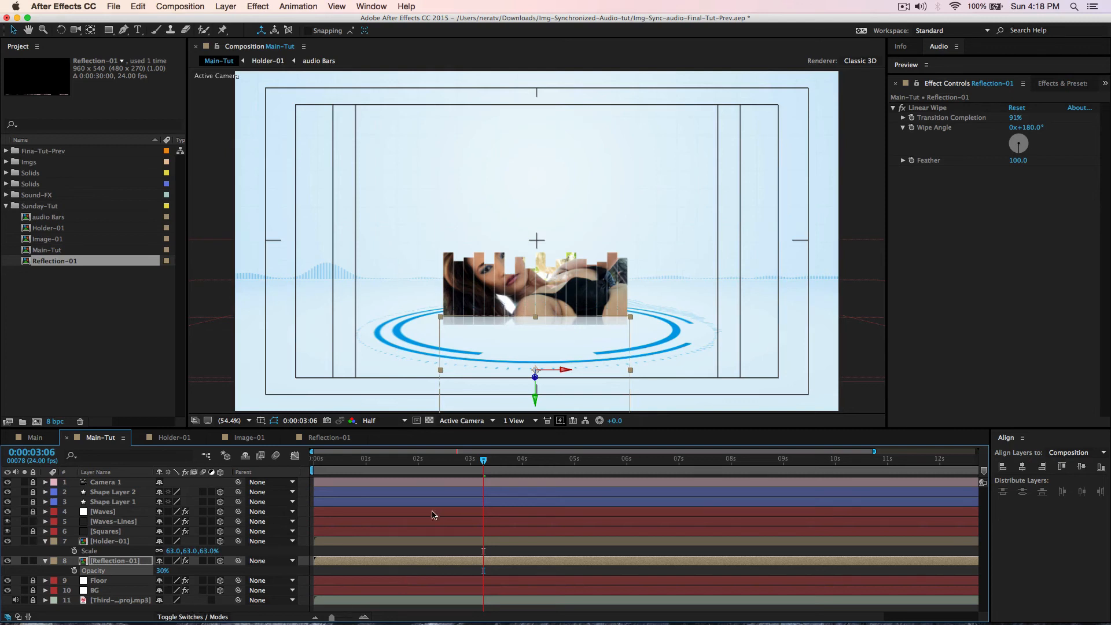
- Jump to 3:08, deselect layers, and play a preview of the composition
left_click(487, 461)
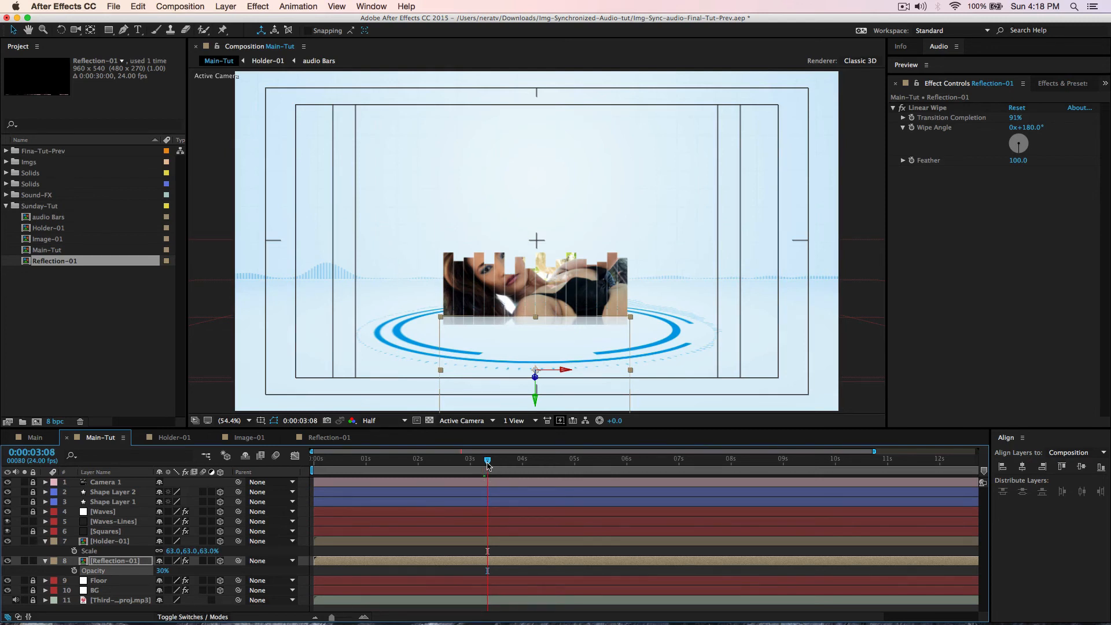
left_click(321, 348)
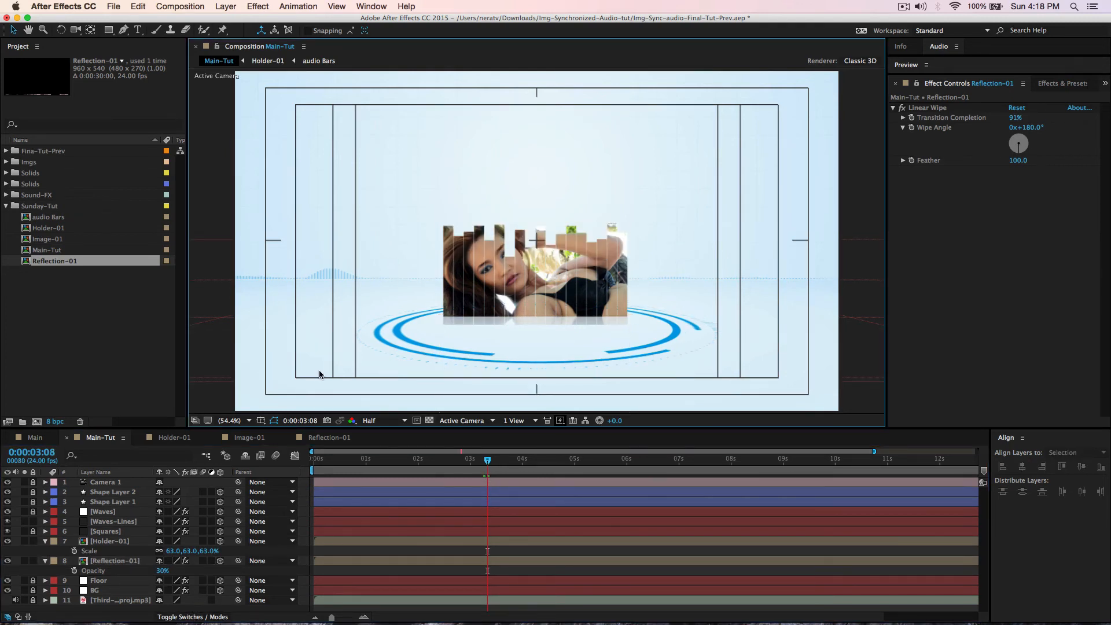
key("space")
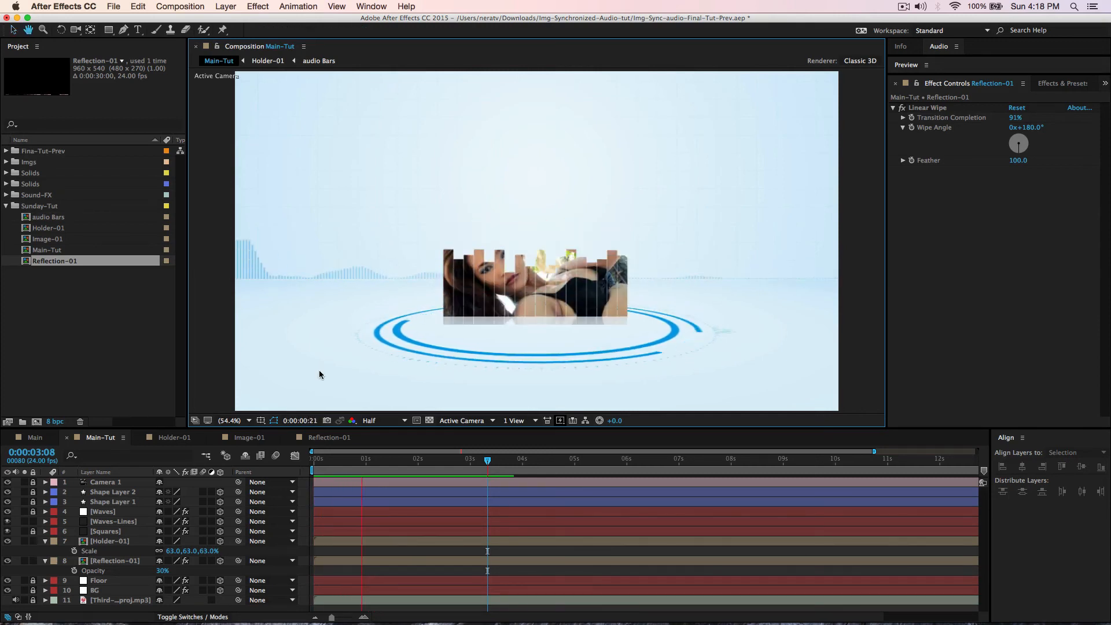
key("space")
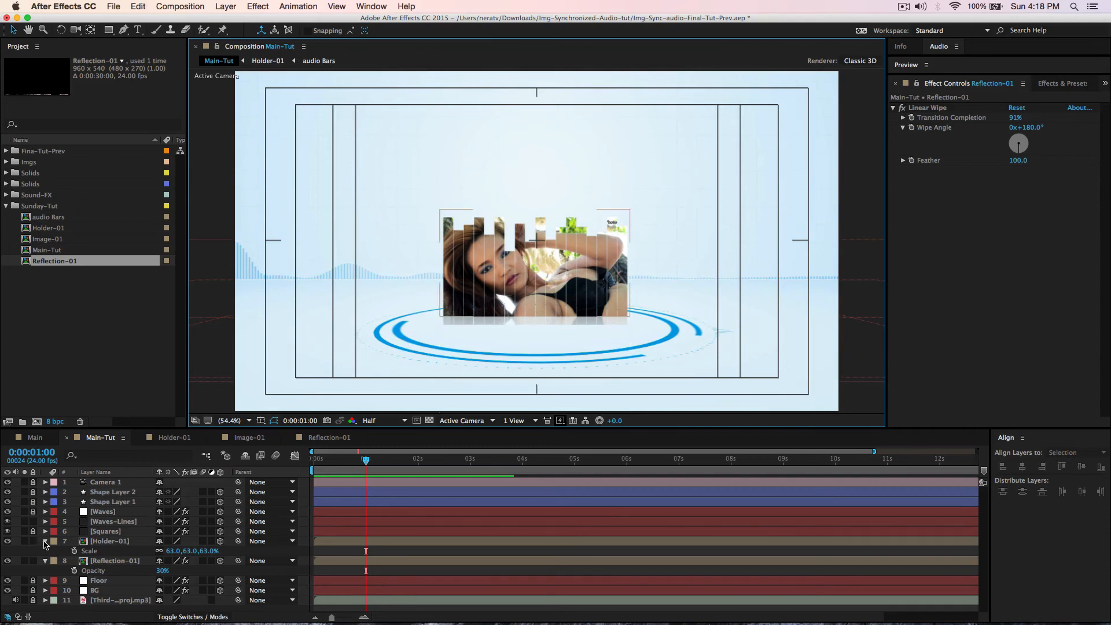
- Select Holder-01 and Reflection-01 together, raise them, and adjust their depth
left_click(46, 542)
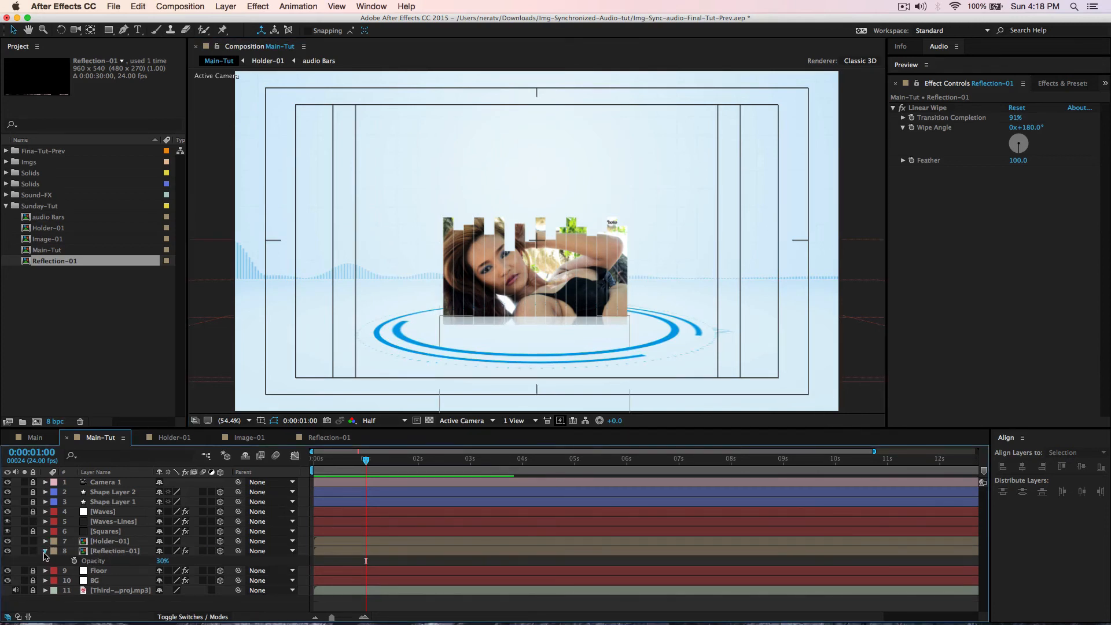
left_click(45, 550)
left_click(113, 552)
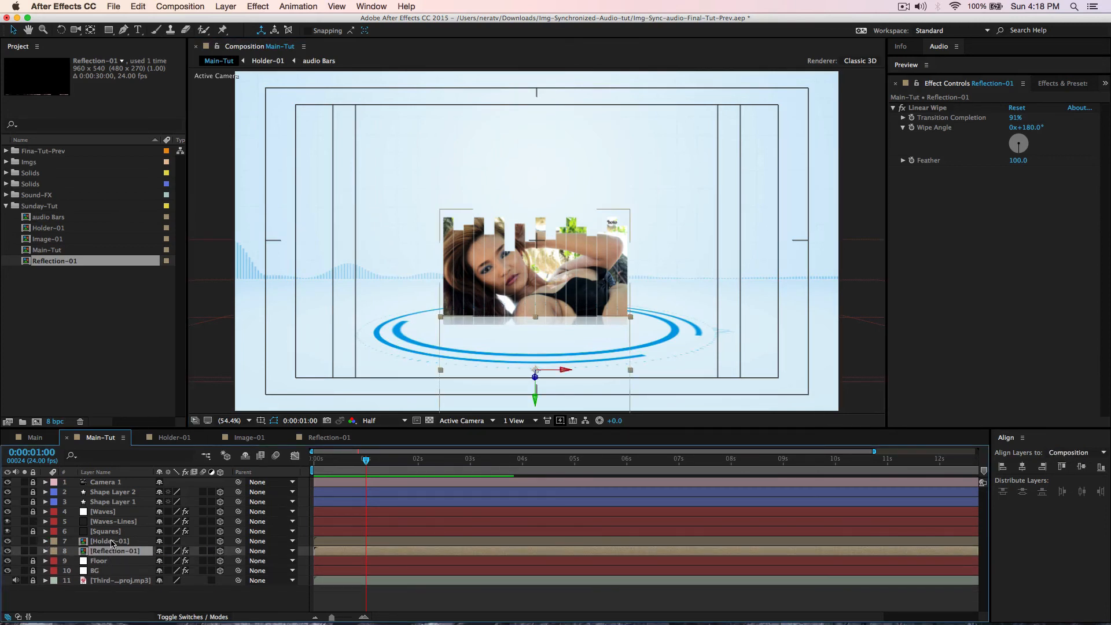
left_click(110, 542, "shift")
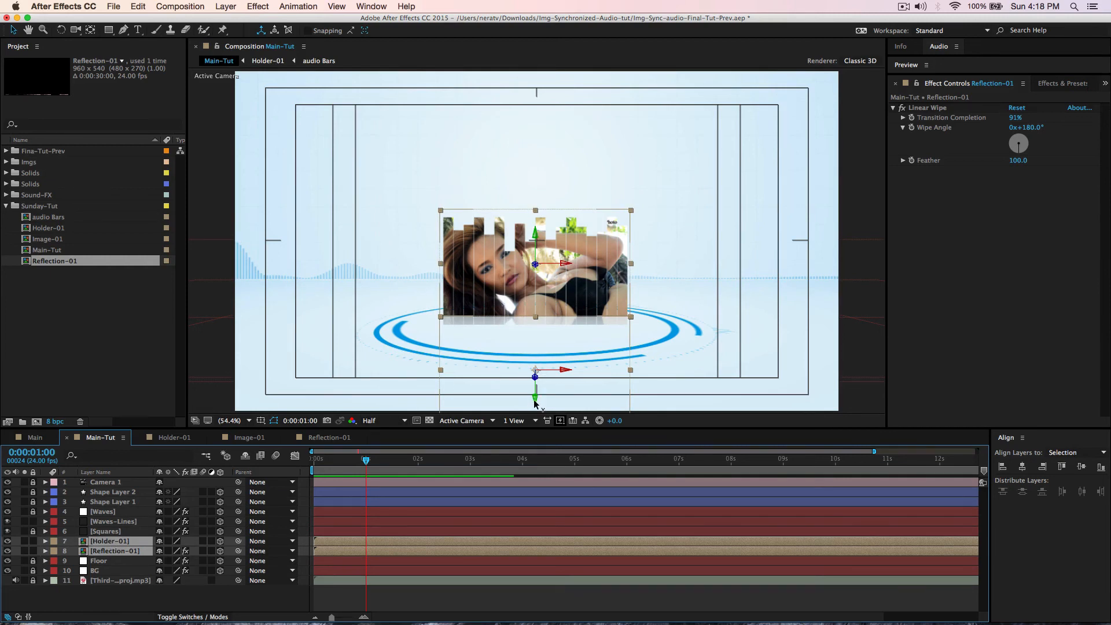
left_click_drag(534, 403, 535, 394)
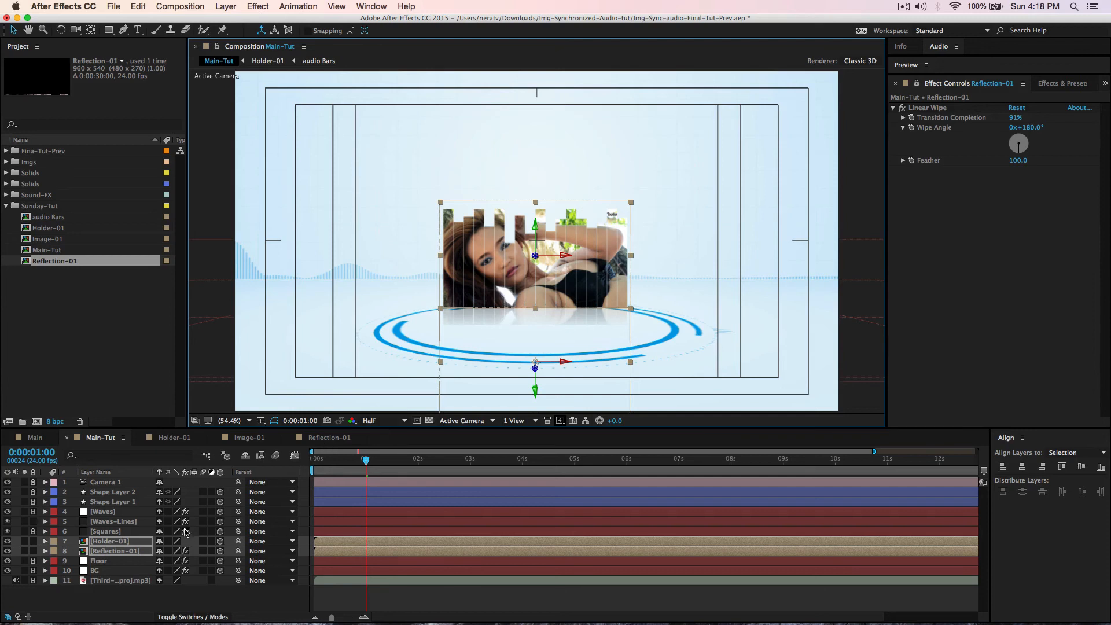
key("p")
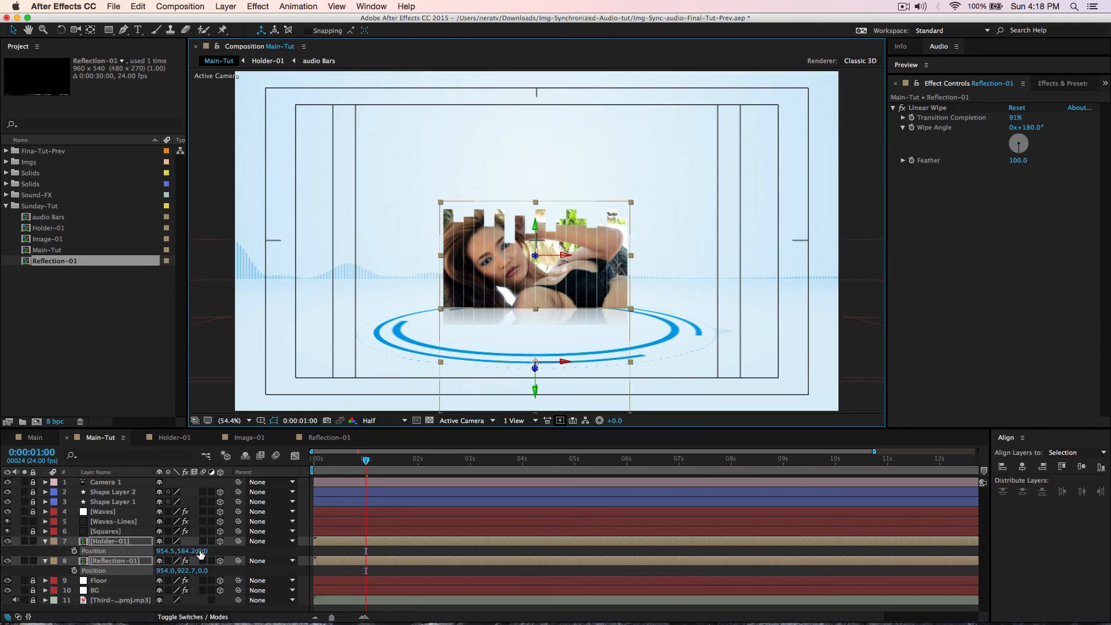
left_click_drag(203, 551, 67, 579)
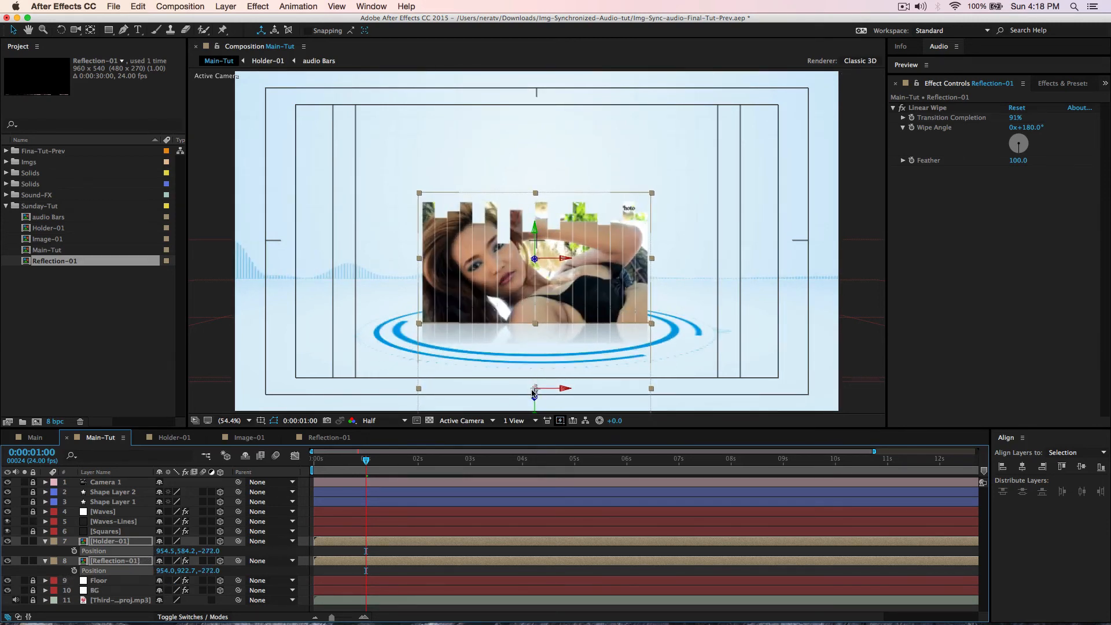
left_click_drag(535, 412, 520, 409)
- Reselect both layers and scrub their Z position to -444 to enlarge them
left_click(90, 352)
left_click(298, 345)
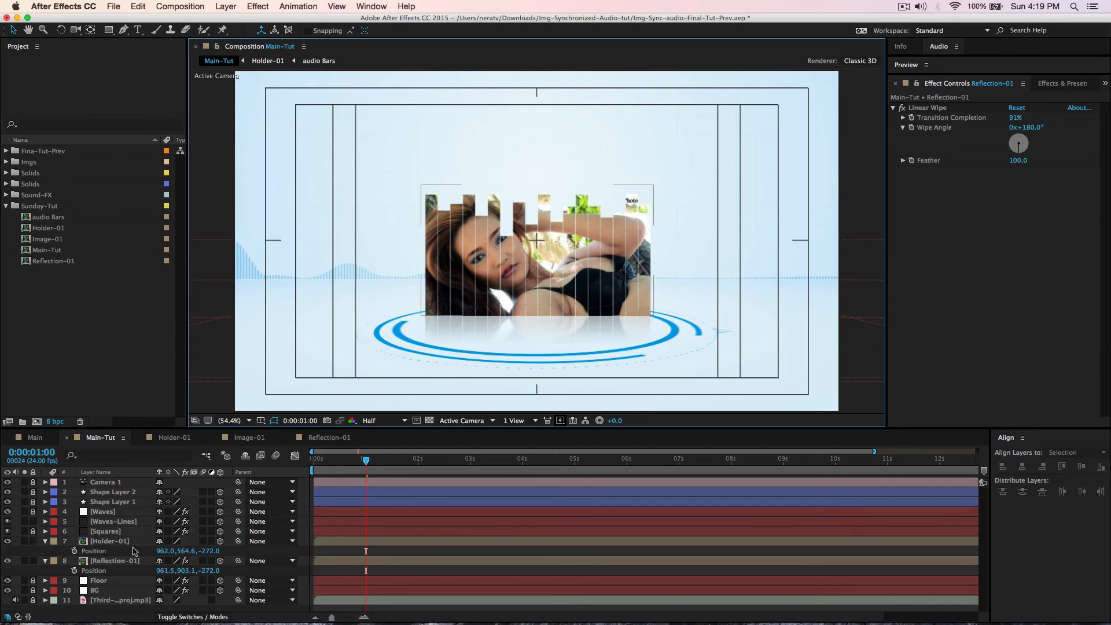
left_click(106, 542)
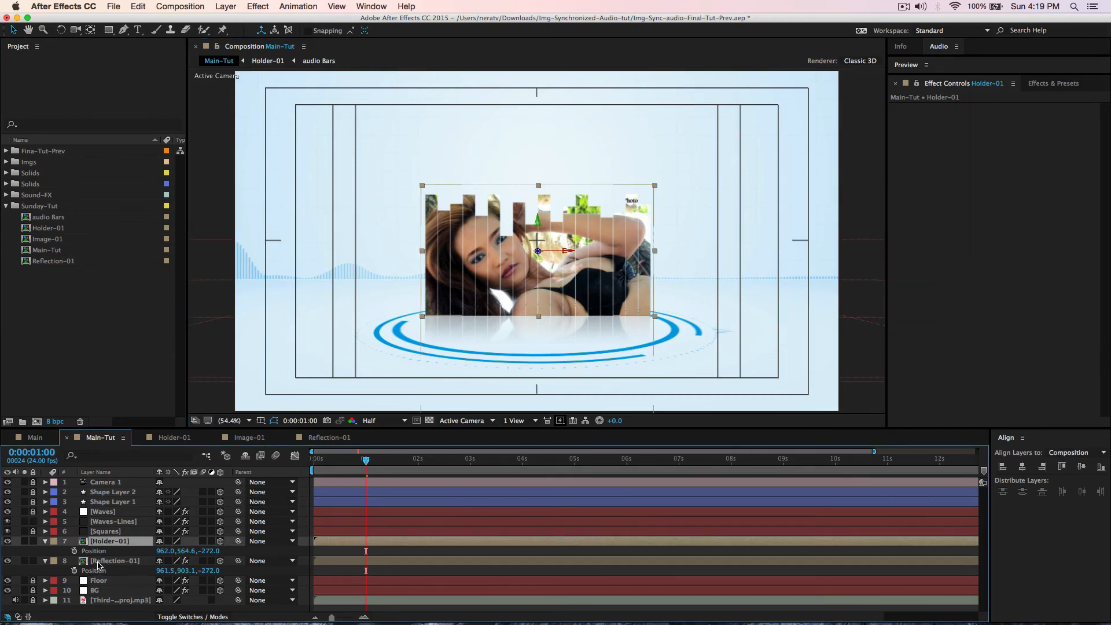
left_click(98, 562, "shift")
left_click_drag(207, 570, 109, 572)
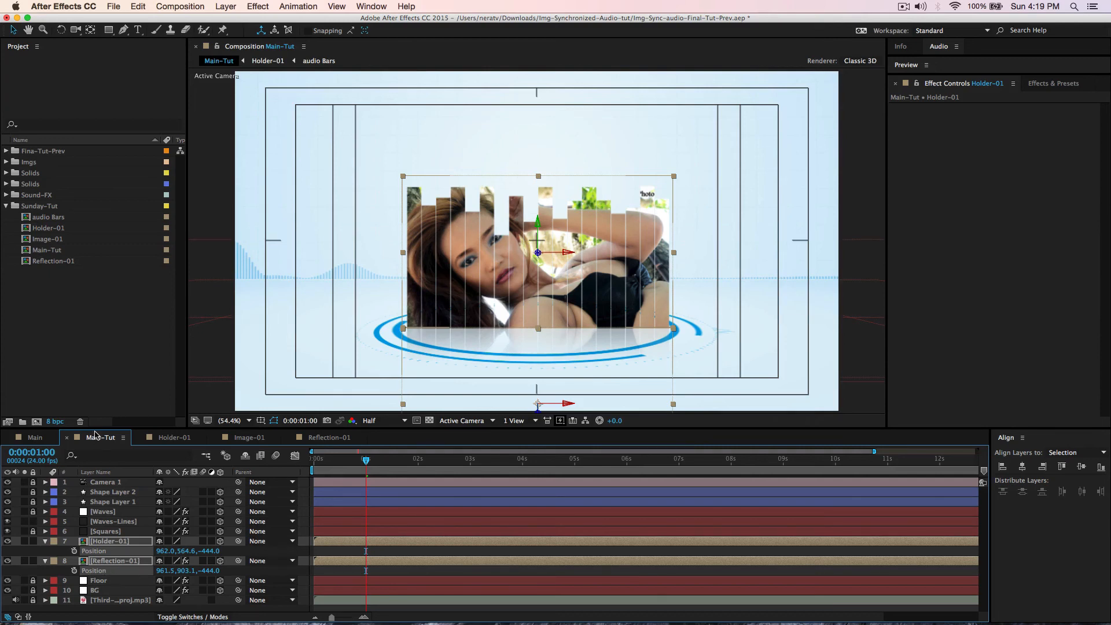
left_click(206, 317)
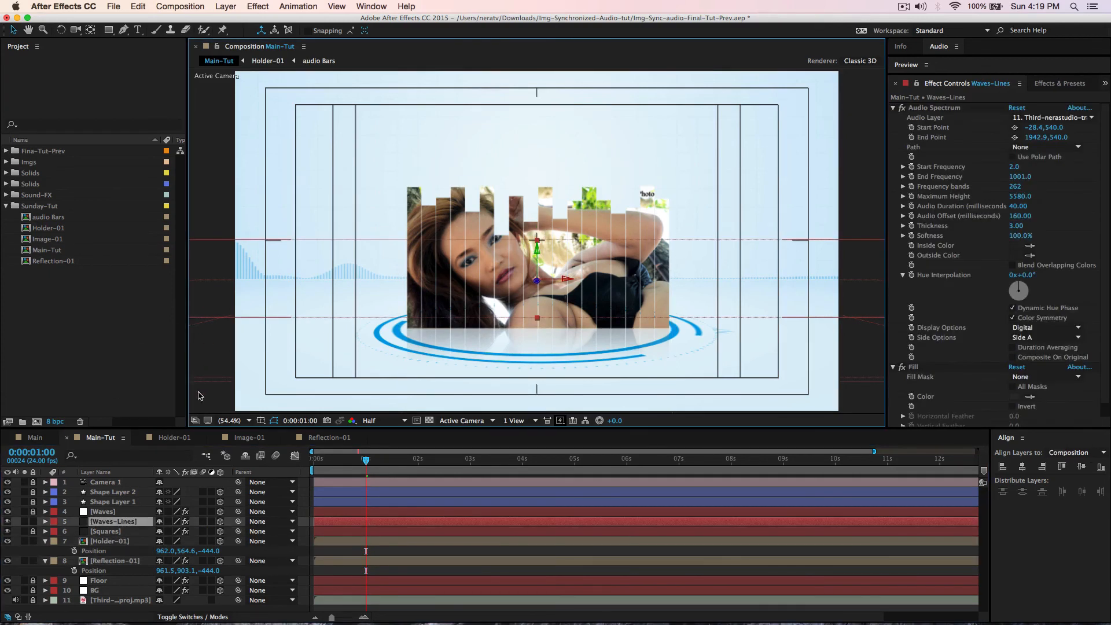
key("space")
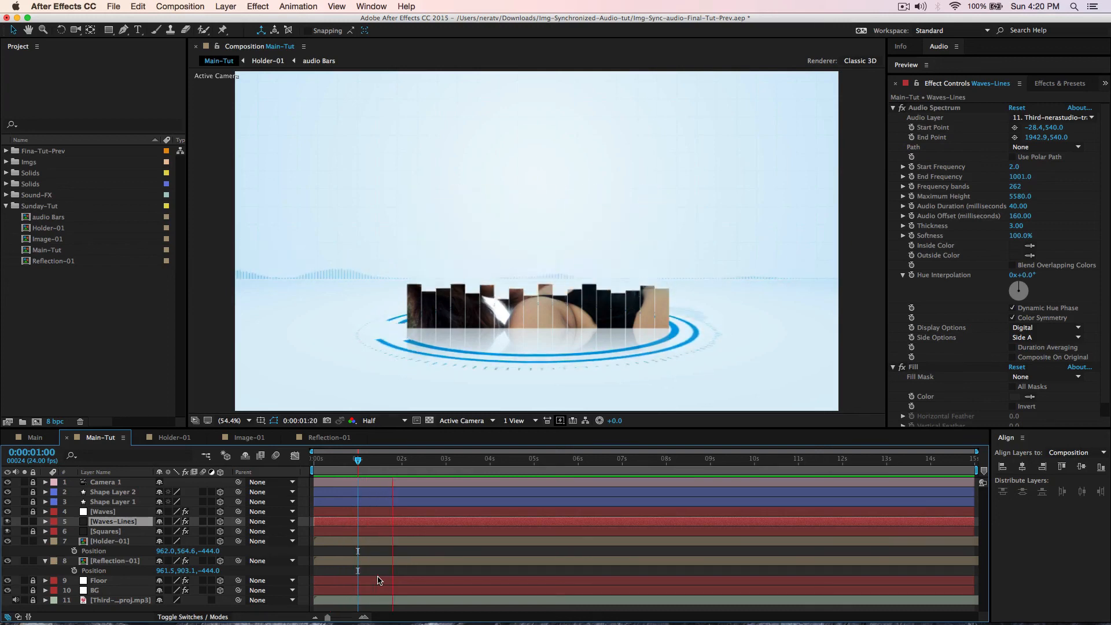
key("space")
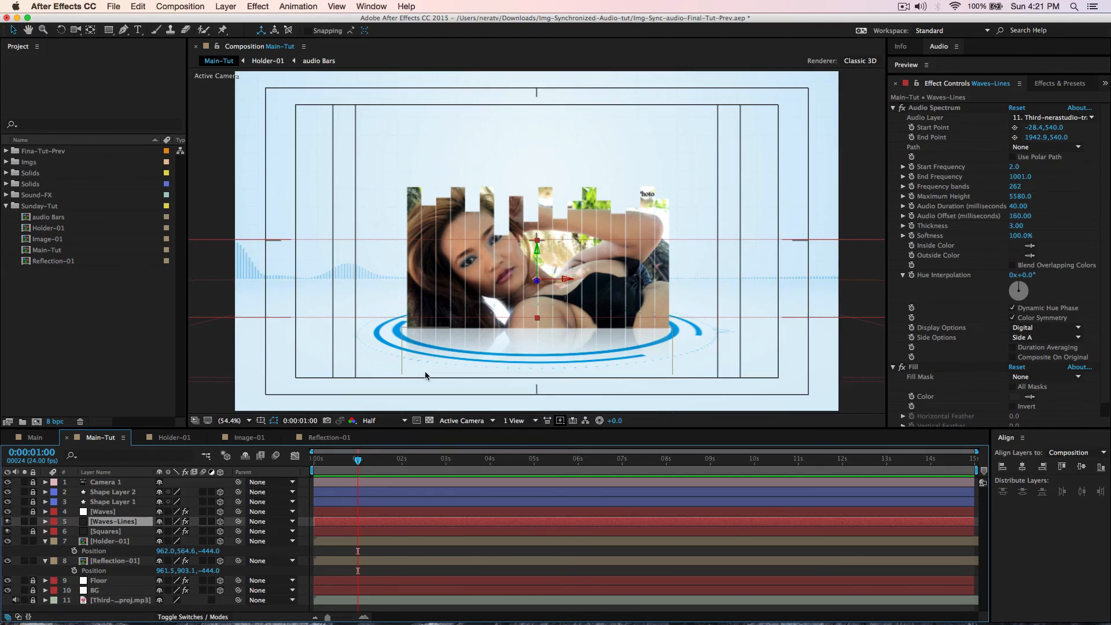
left_click(100, 580)
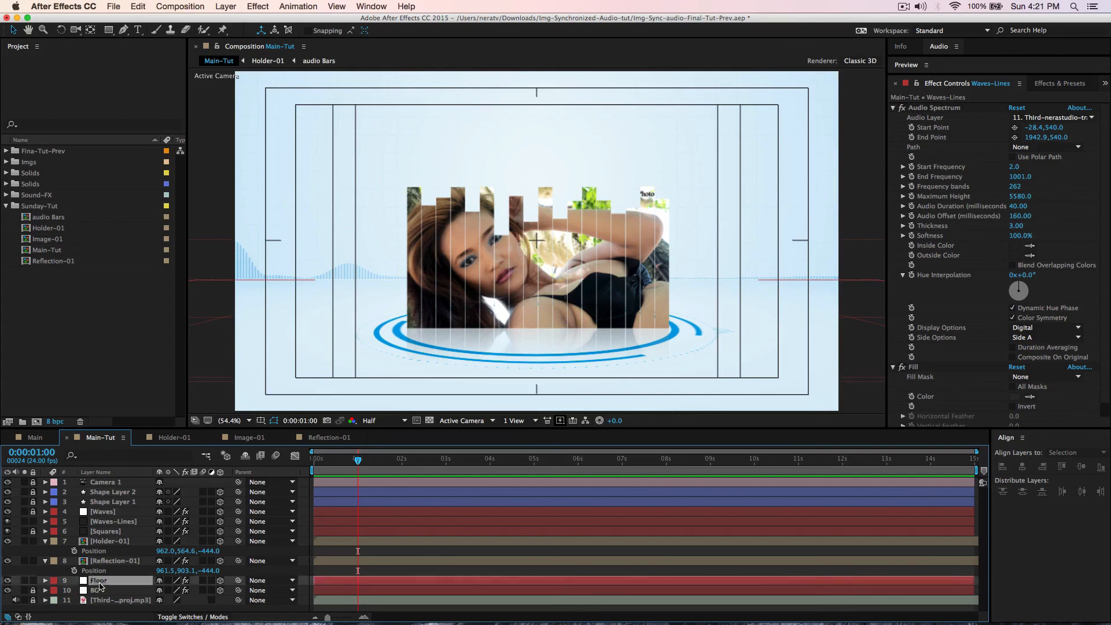
- Choose the Rotation tool set to rotate 3D layers by Orientation
left_click(60, 30)
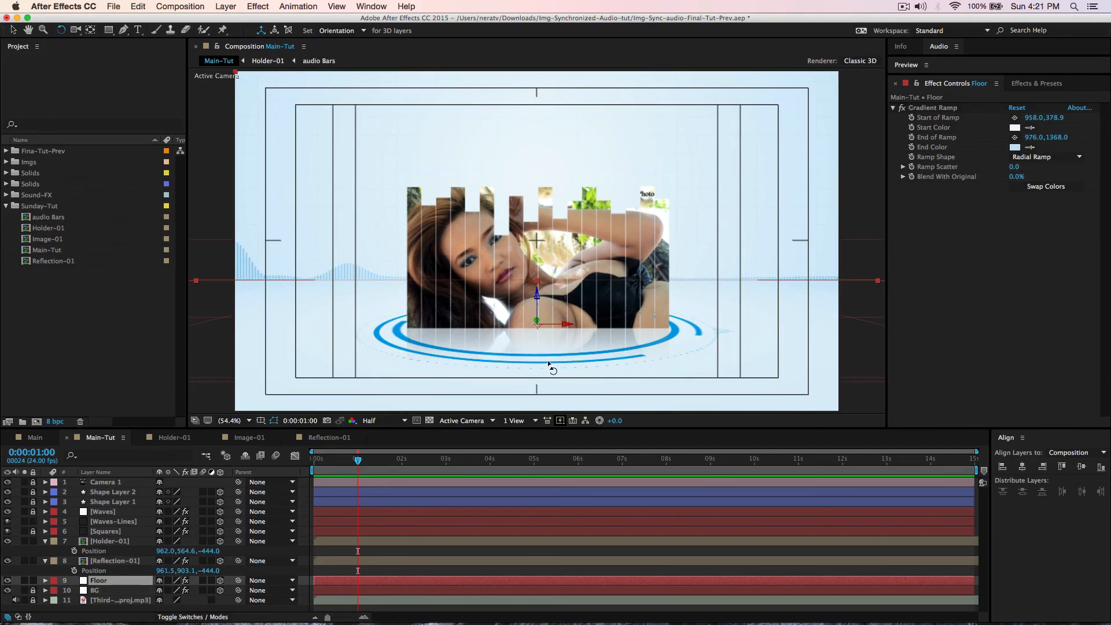
mouse_move(524, 622)
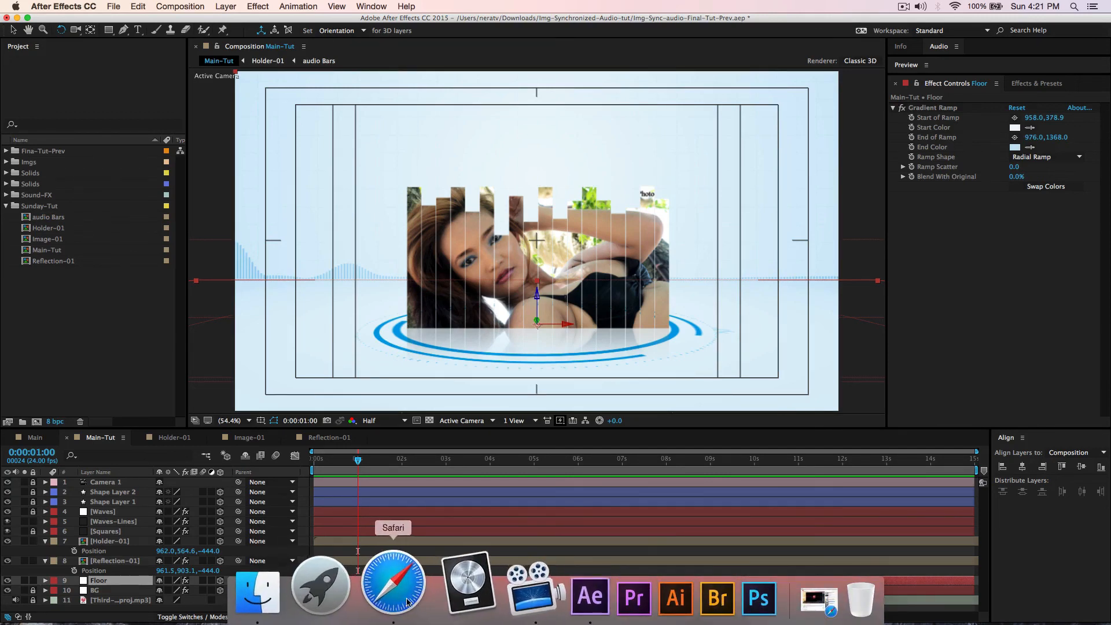
left_click(405, 599)
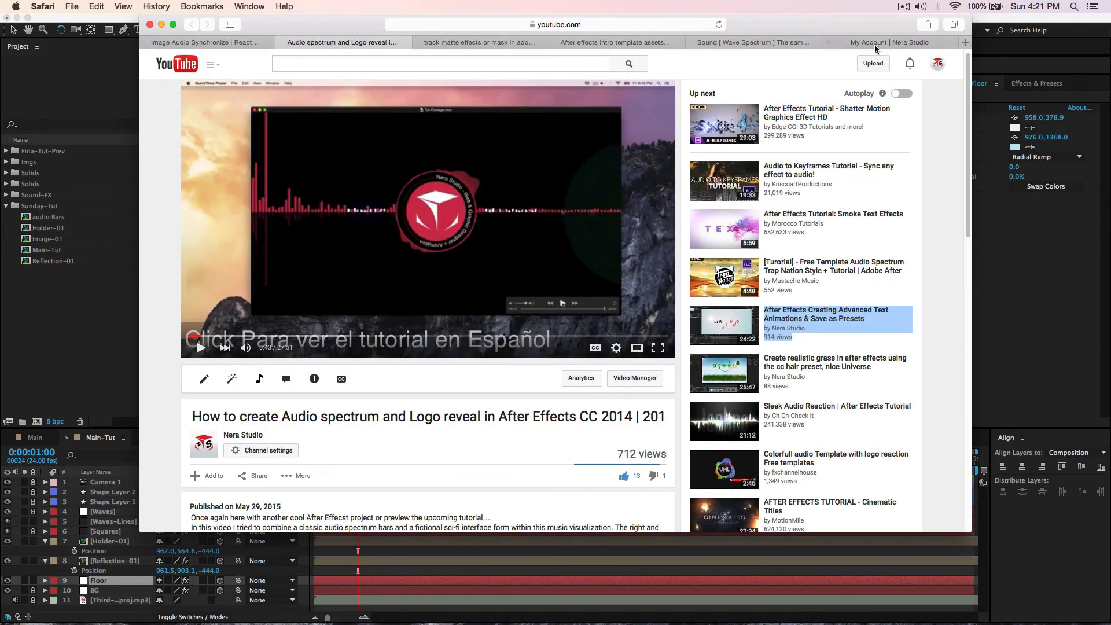
left_click(876, 42)
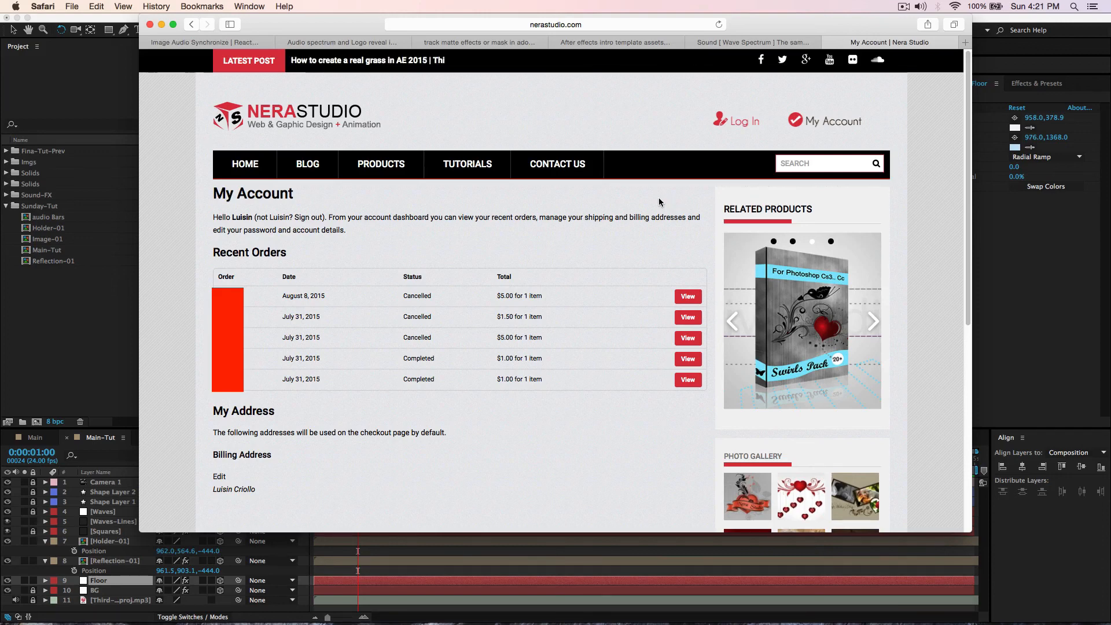
left_click(819, 127)
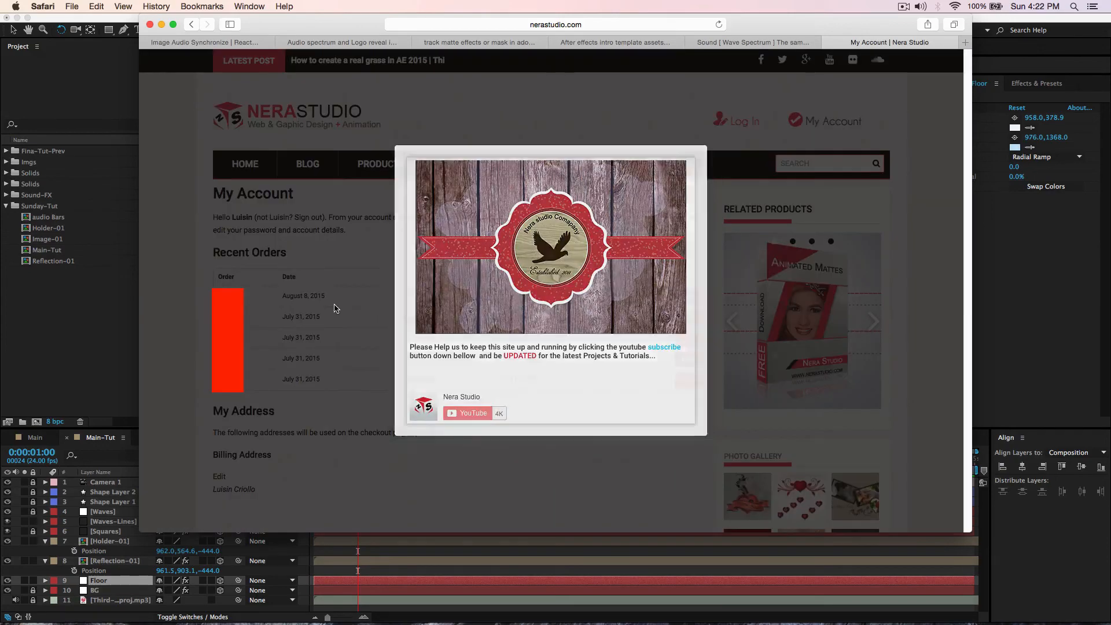
left_click(334, 308)
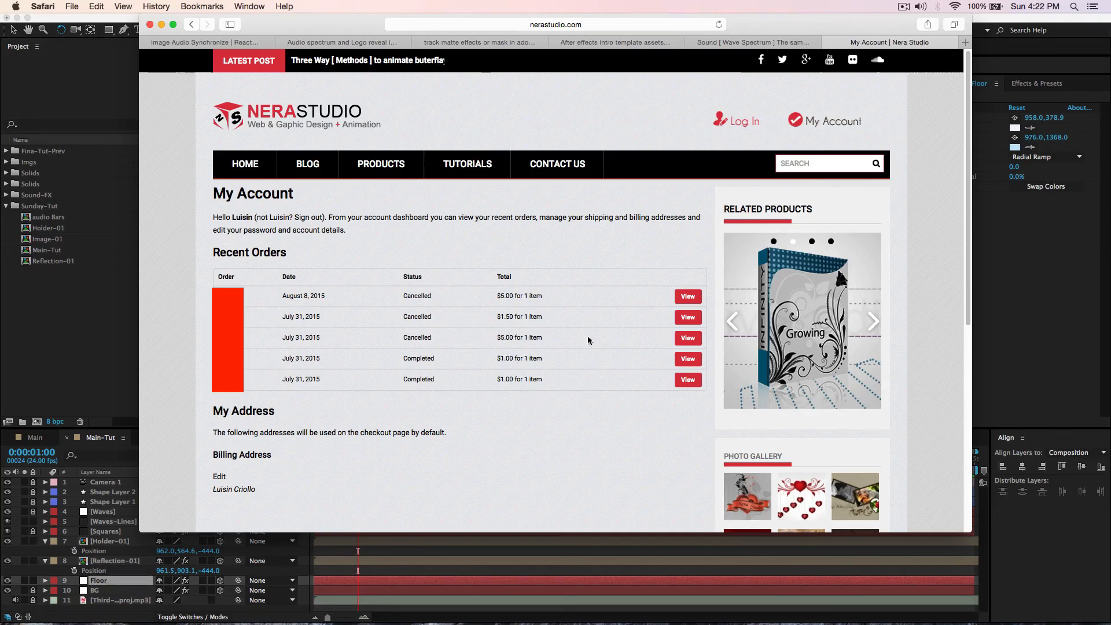
left_click(690, 297)
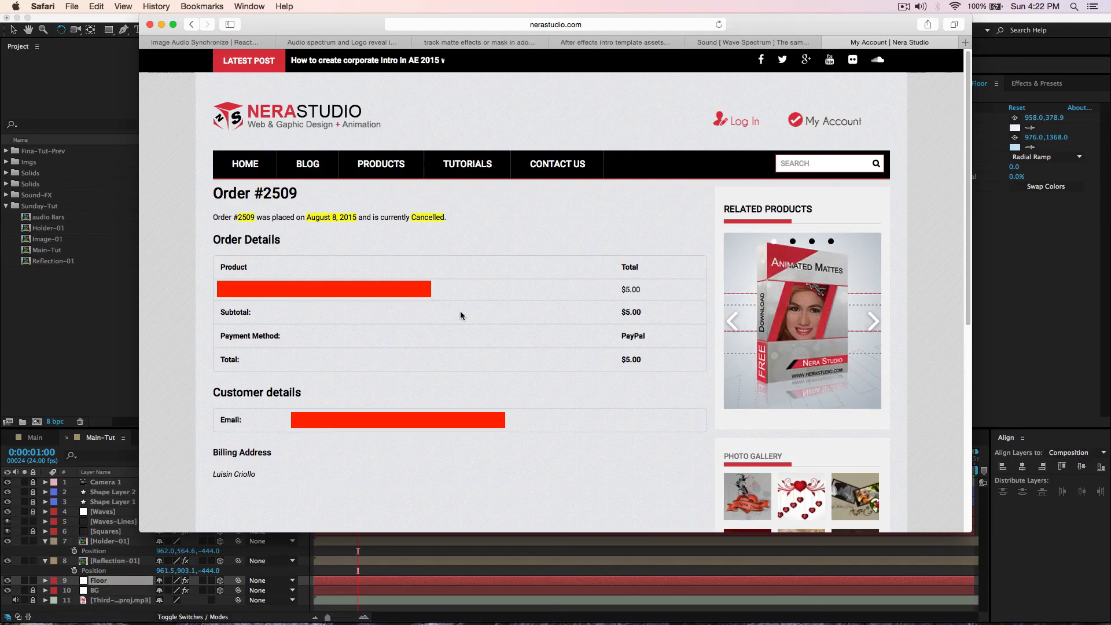
left_click(119, 307)
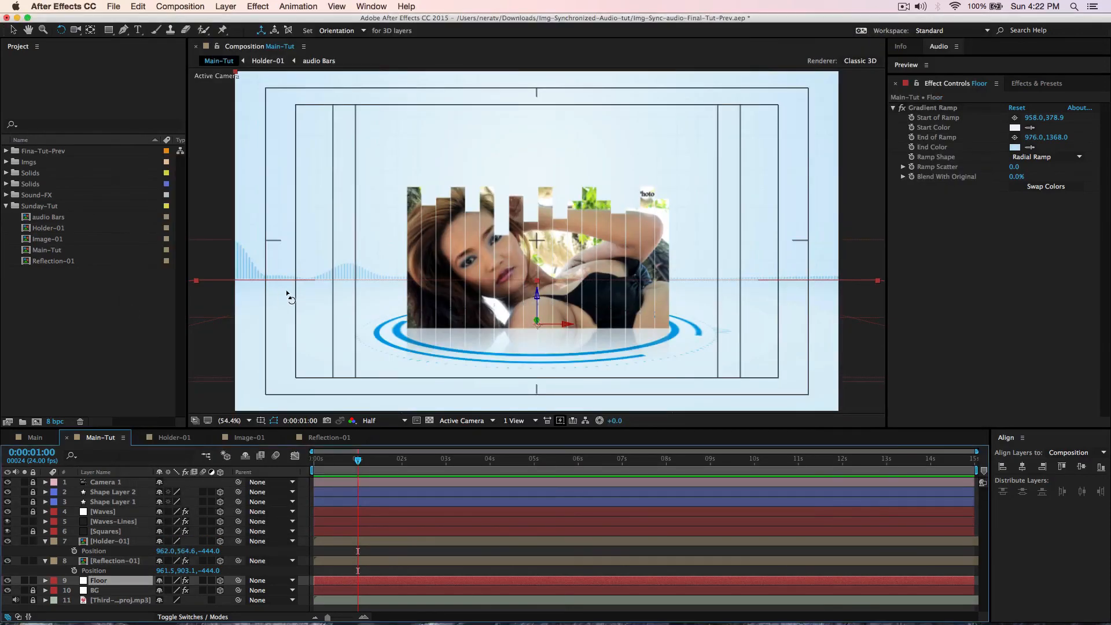